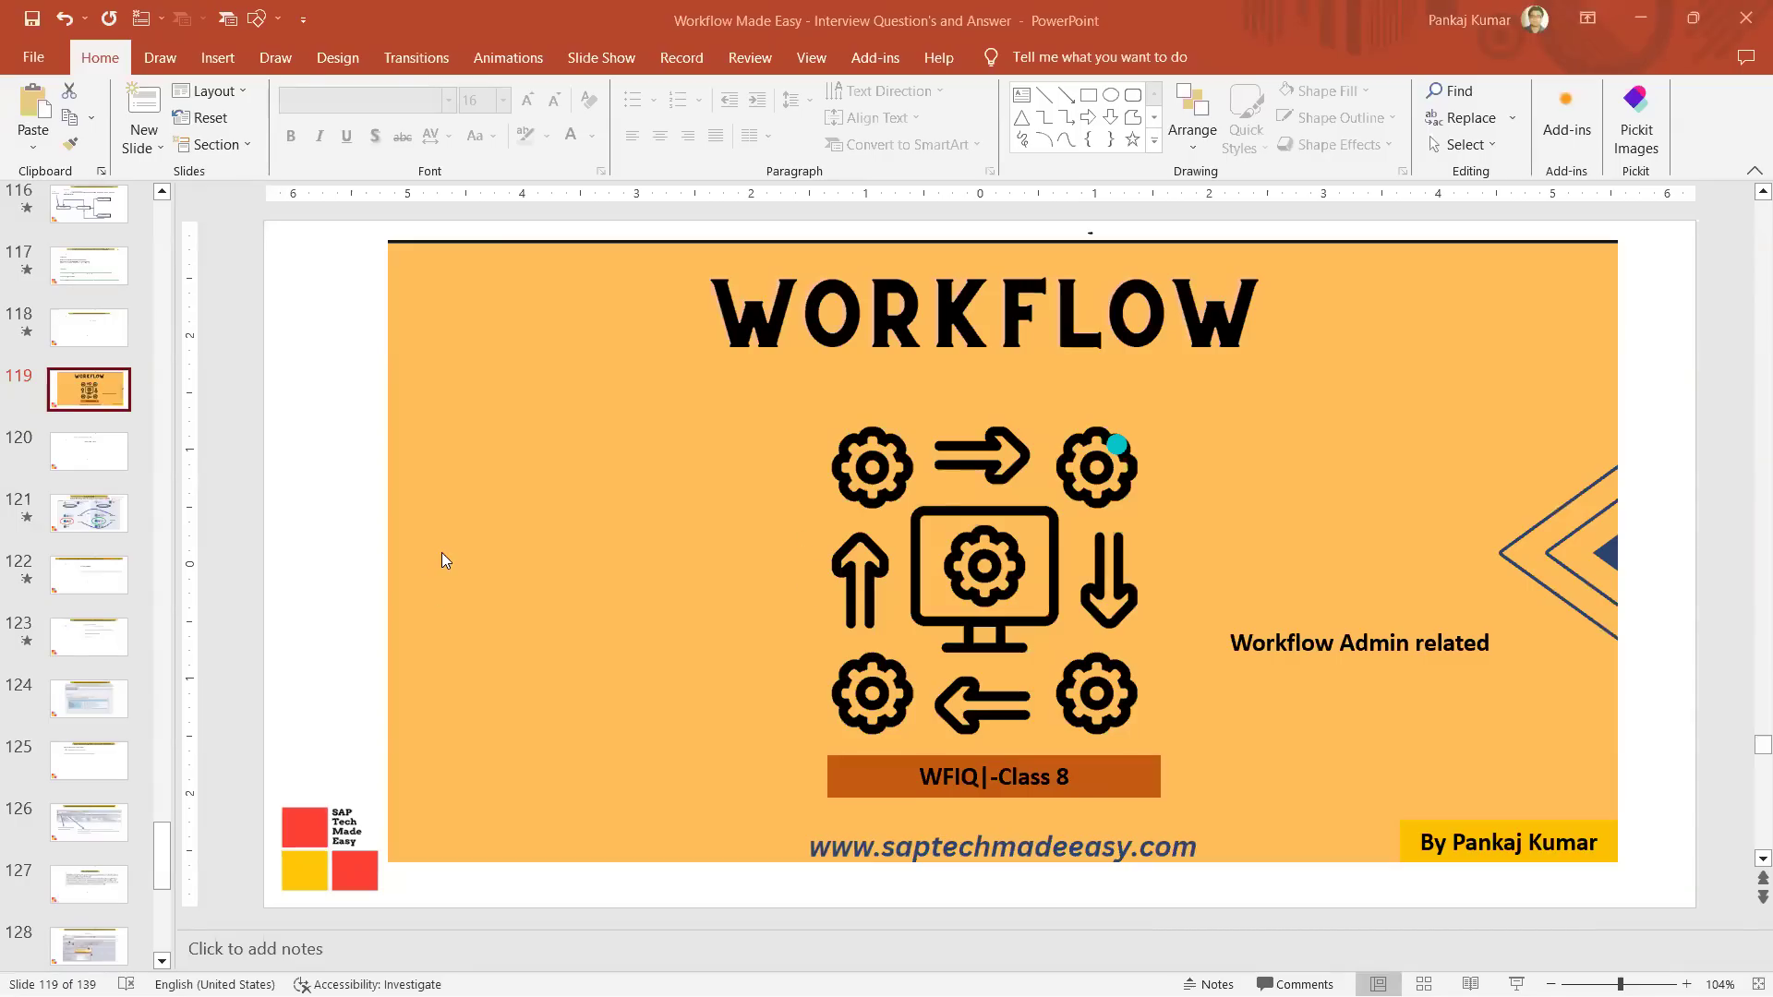
Open slide 120 and review the question on restarting a workflow after error and its transaction code answer.
{"action": "left_click", "coordinate": [103, 461]}
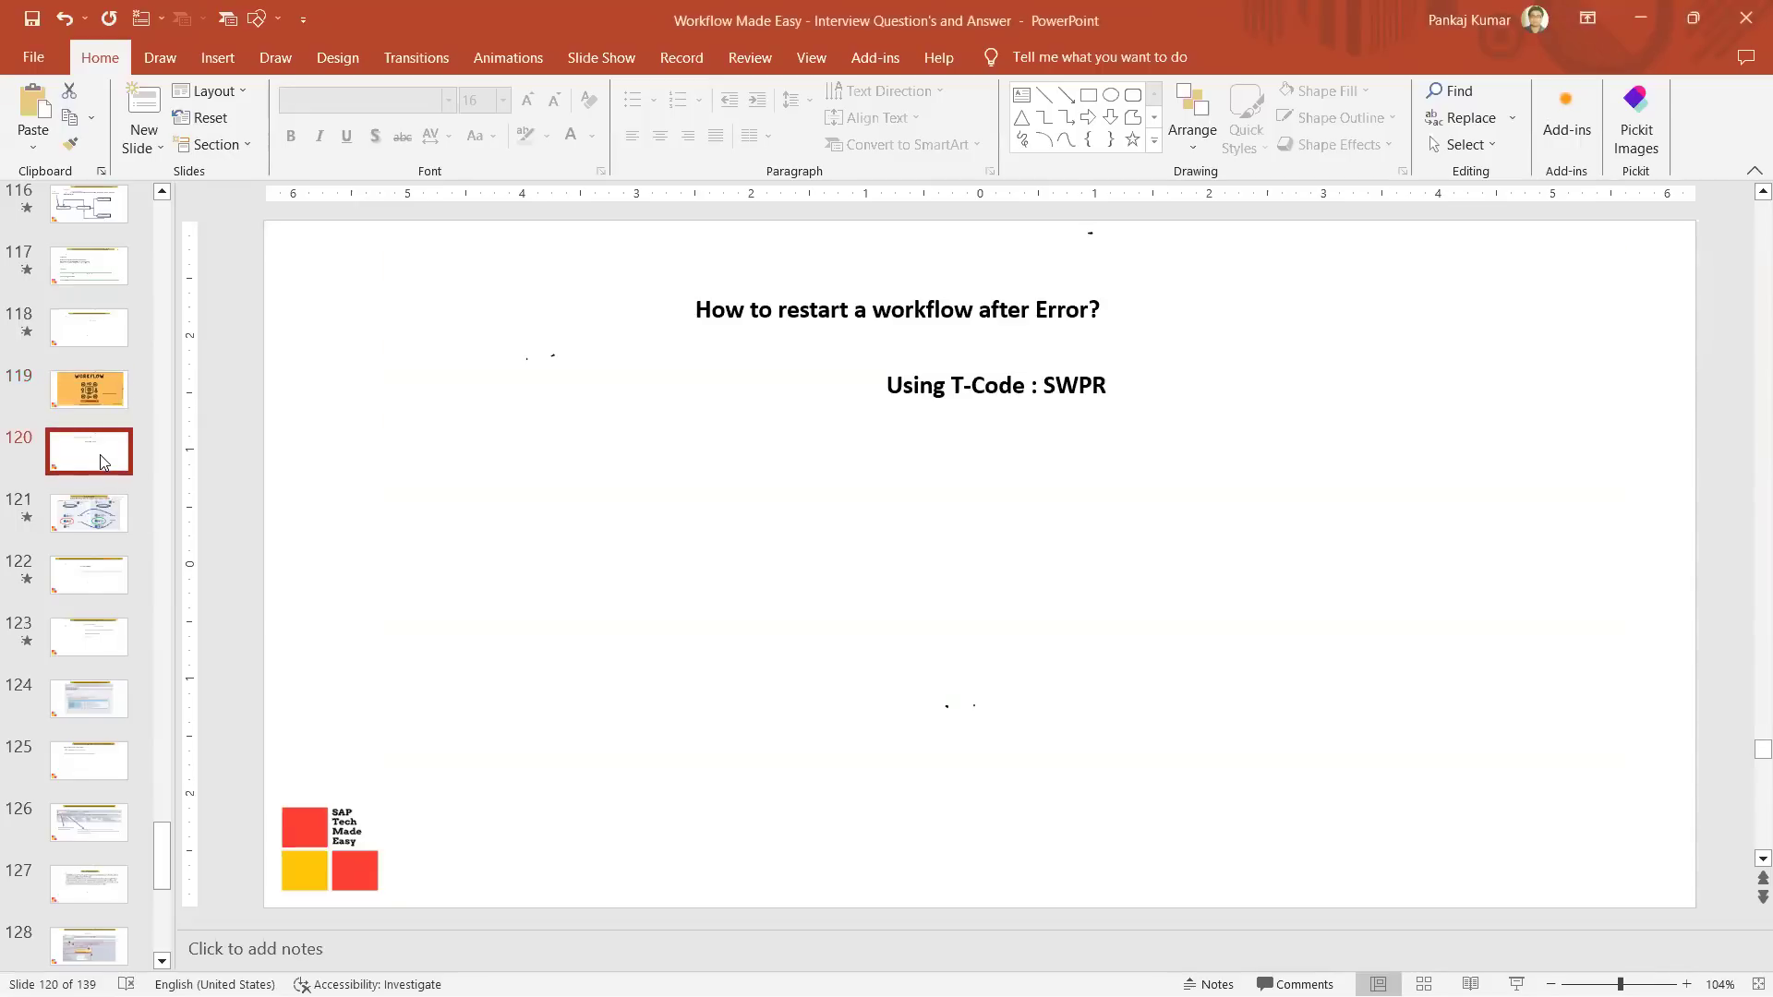
{"action": "left_click", "coordinate": [972, 314]}
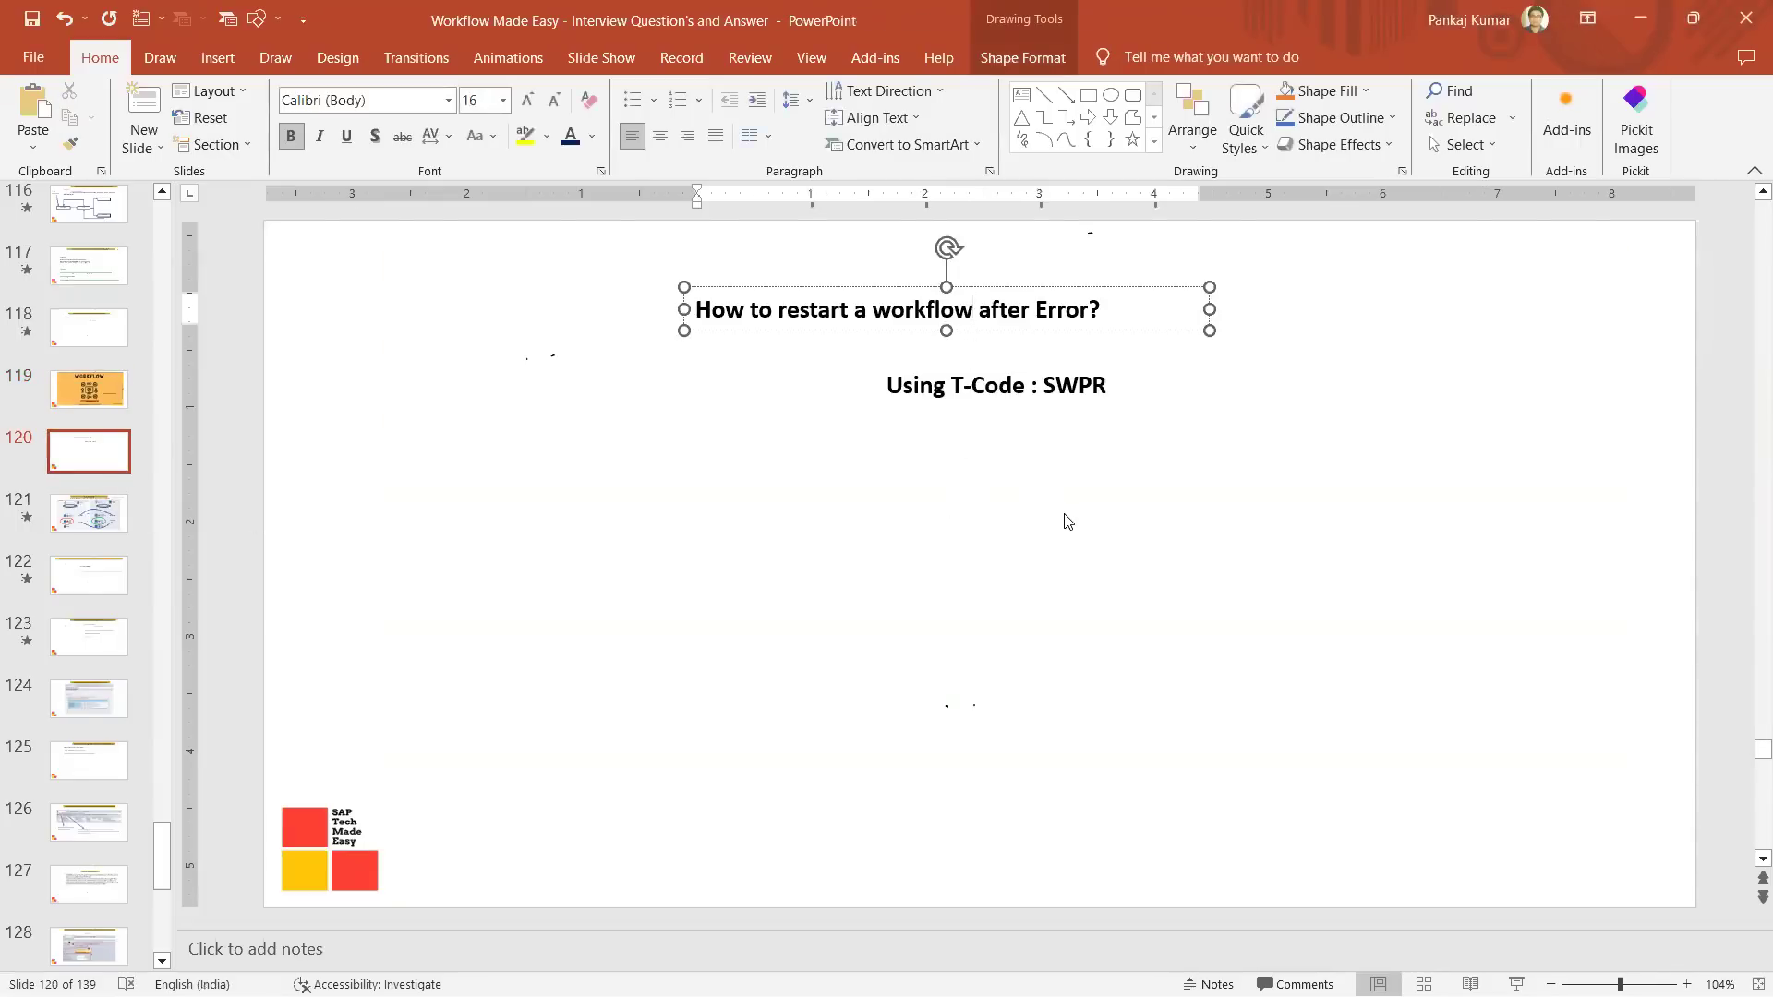
{"action": "left_click", "coordinate": [1093, 415]}
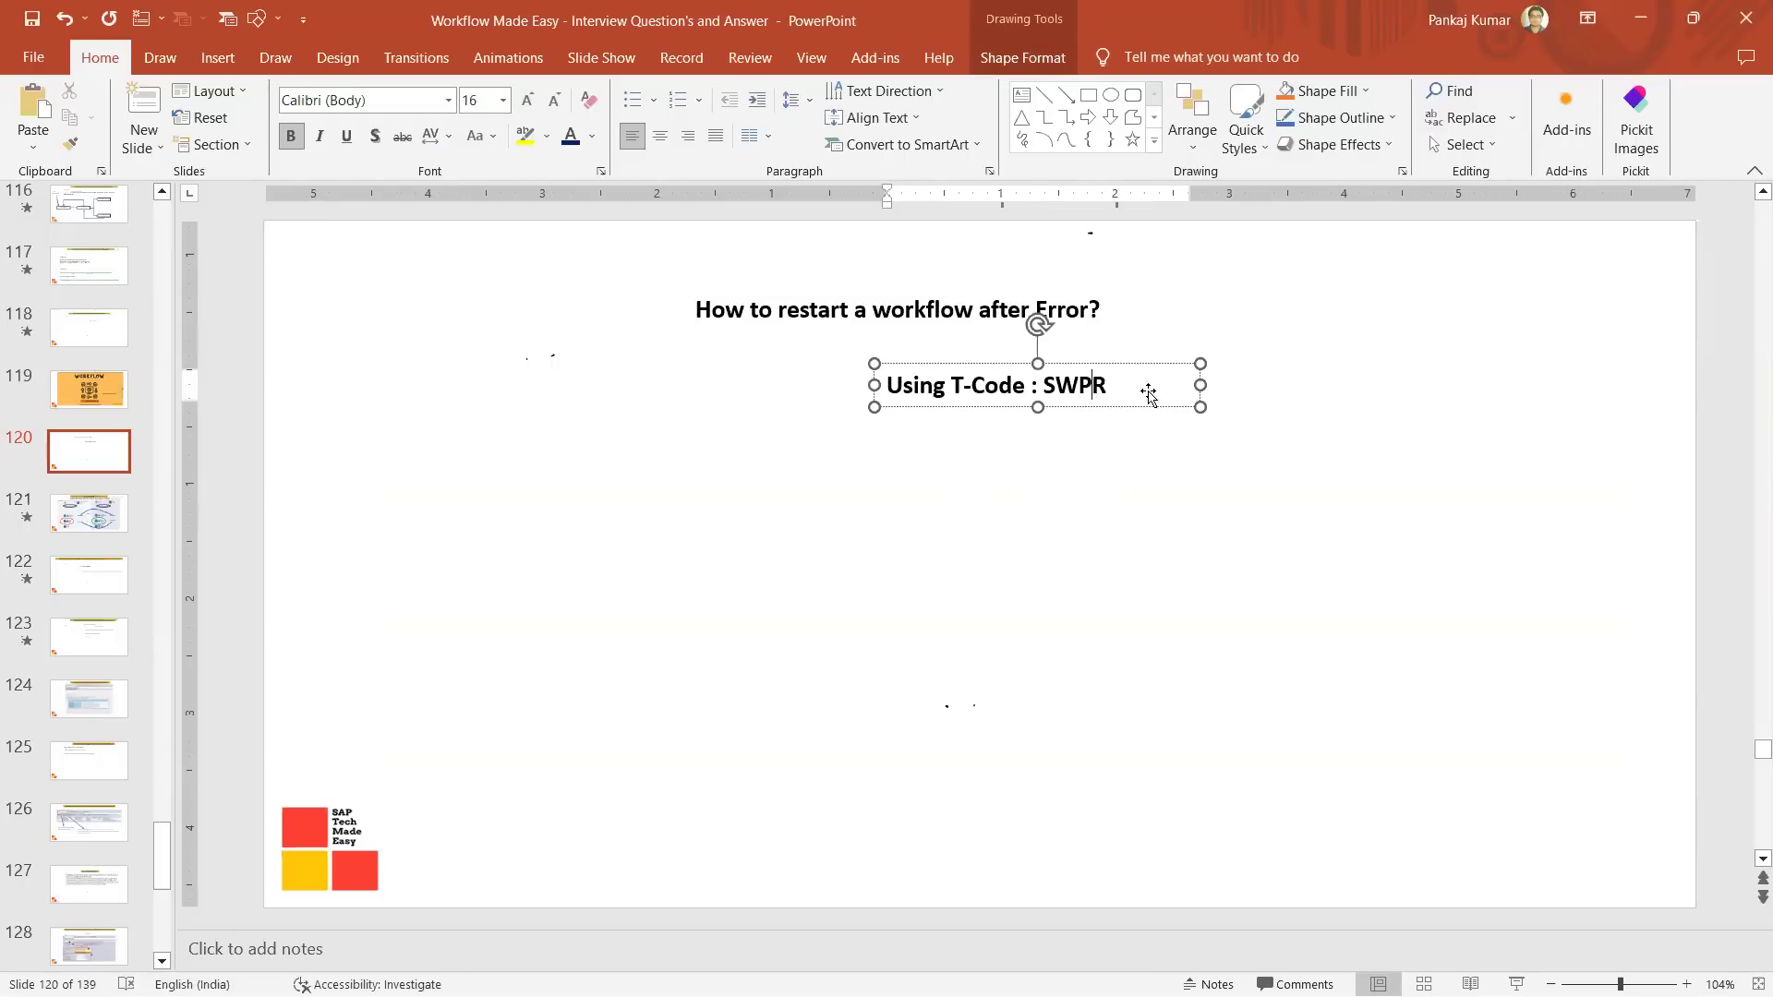
{"action": "key", "text": "Escape"}
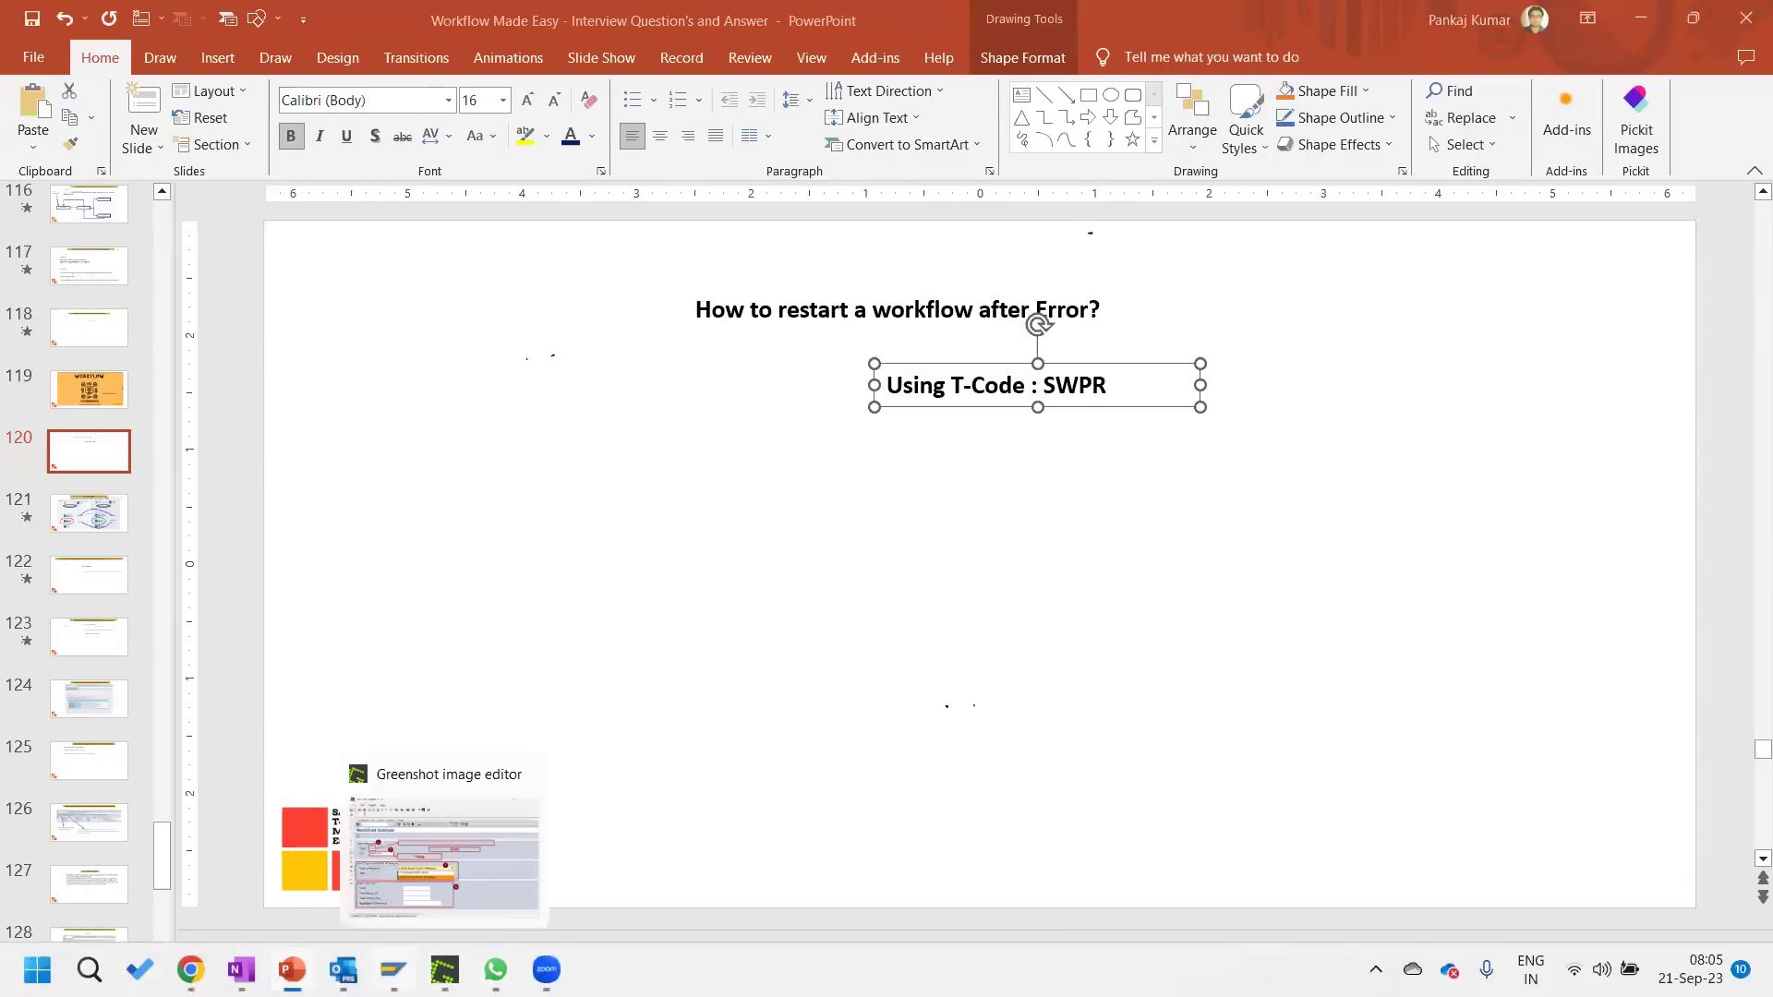
Switch to the SAP window and open transaction SWPR in place of the Function Builder.
{"action": "mouse_move", "coordinate": [394, 969]}
{"action": "left_click", "coordinate": [589, 870]}
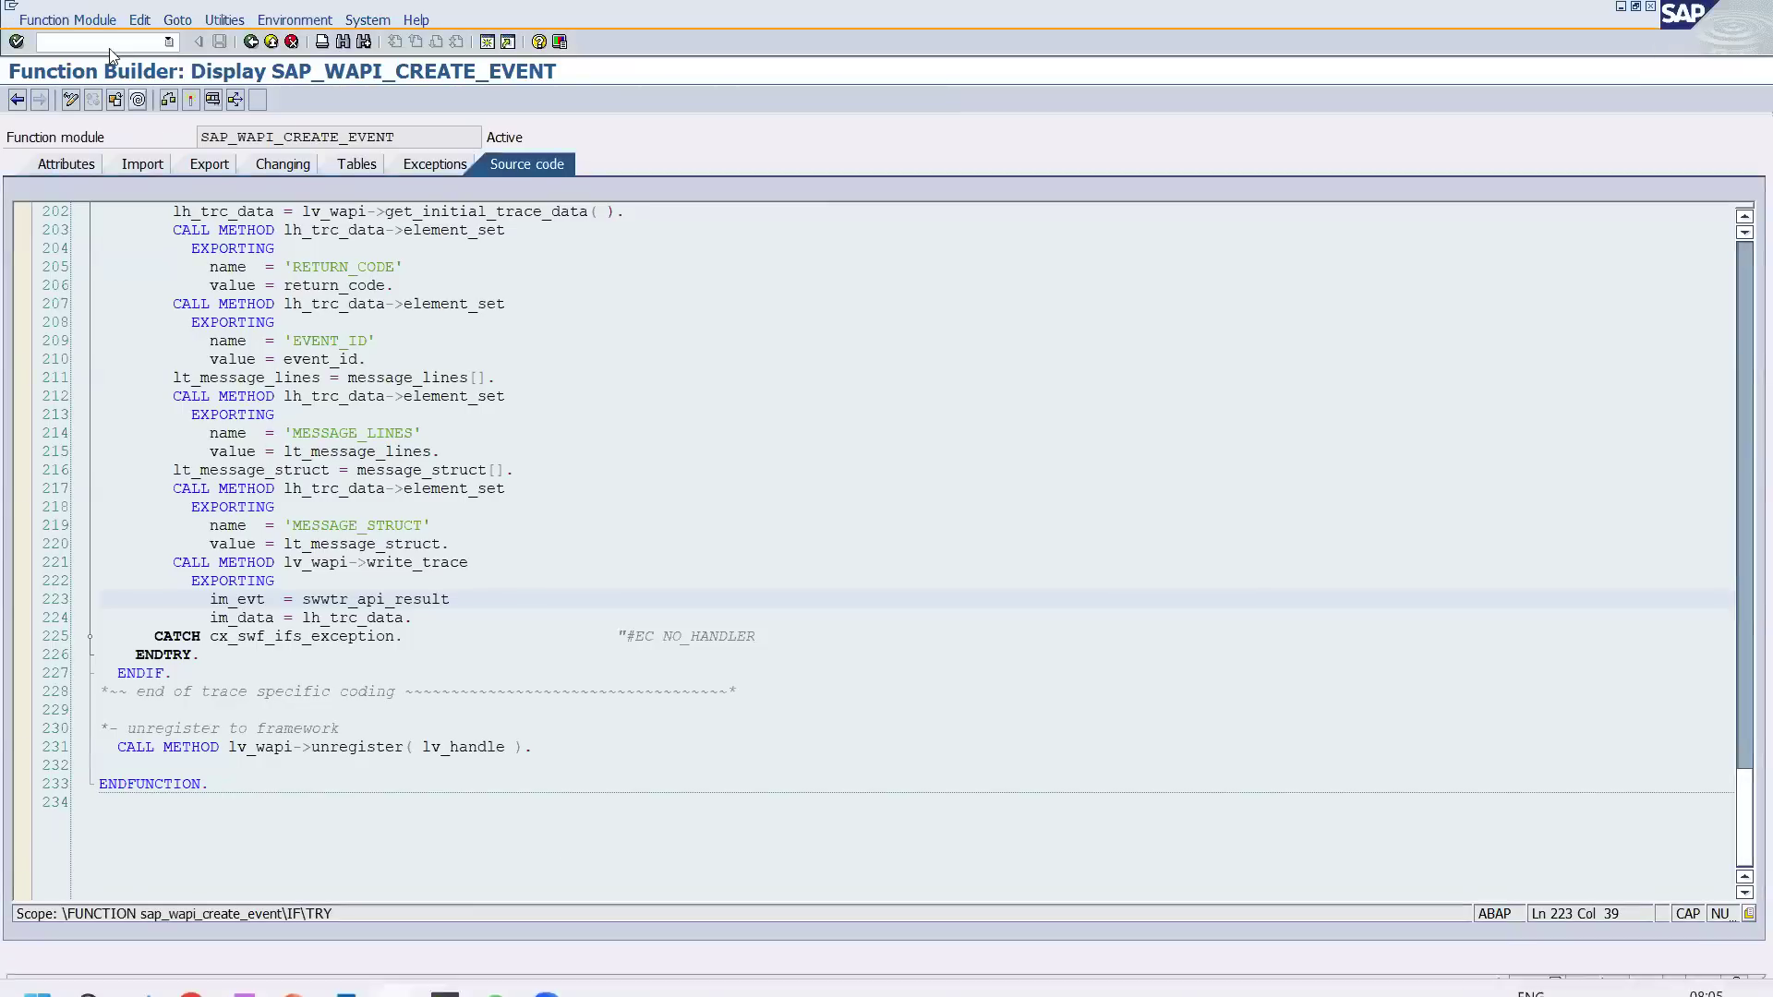
{"action": "type", "text": "/NSWPR"}
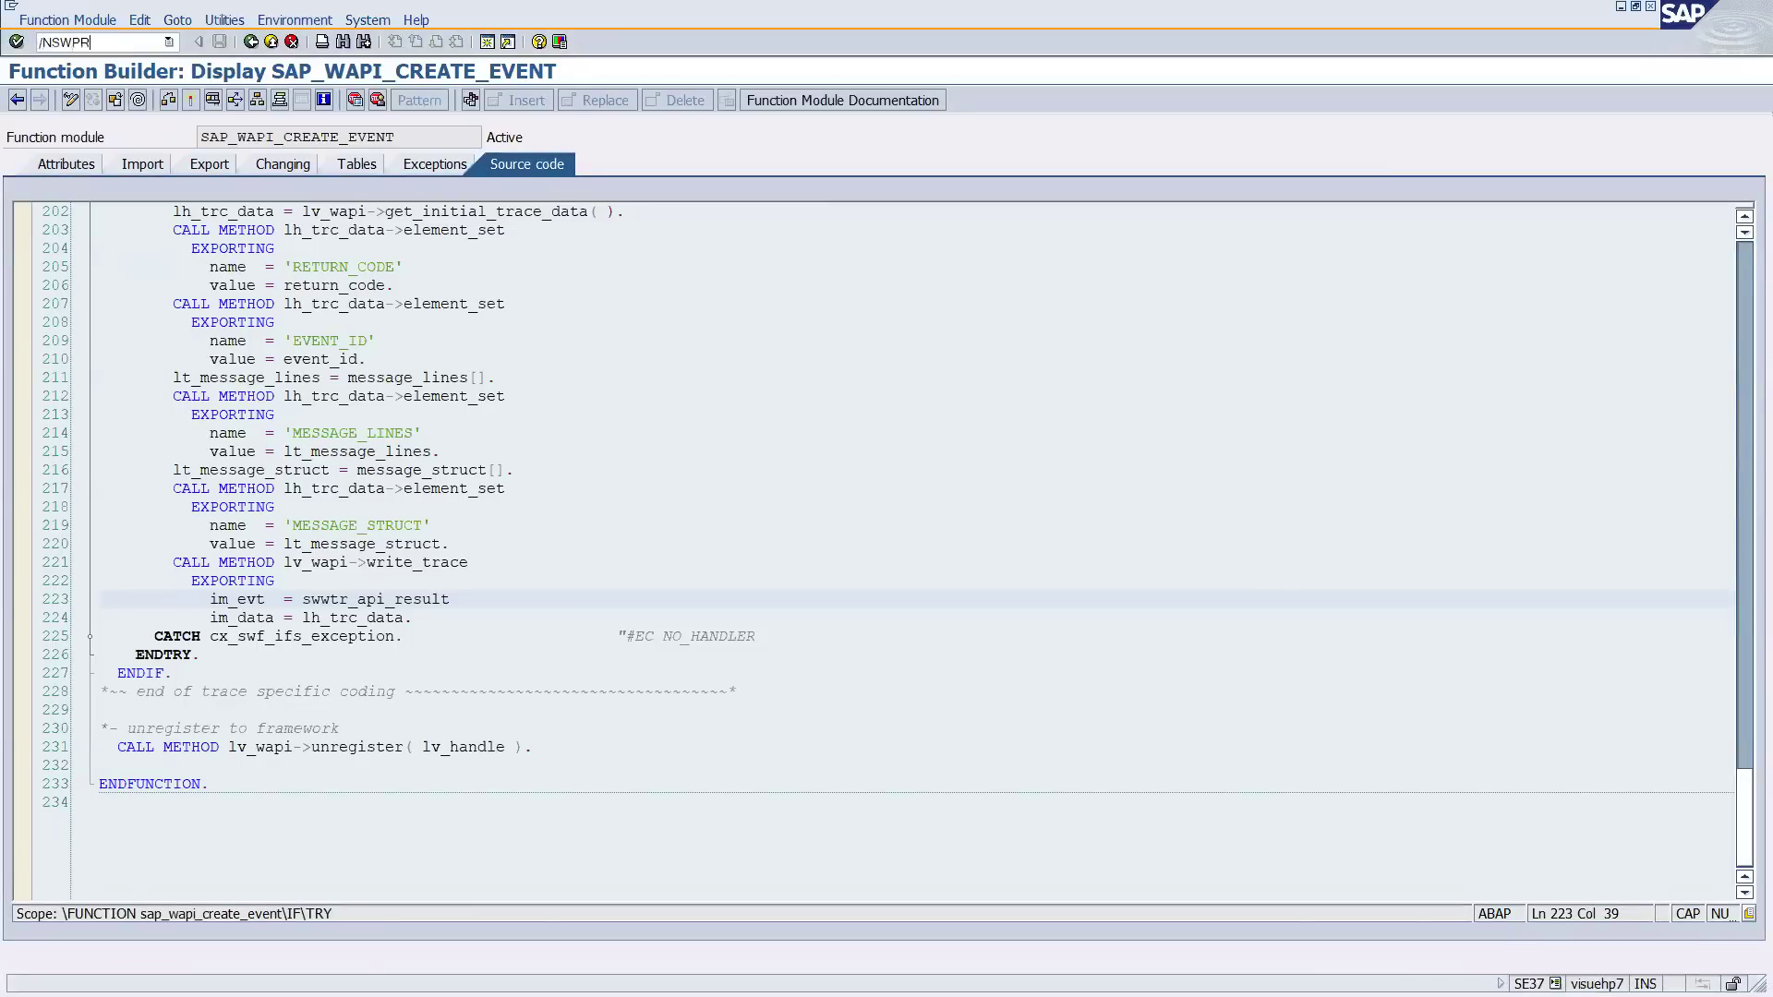
{"action": "key", "text": "Return"}
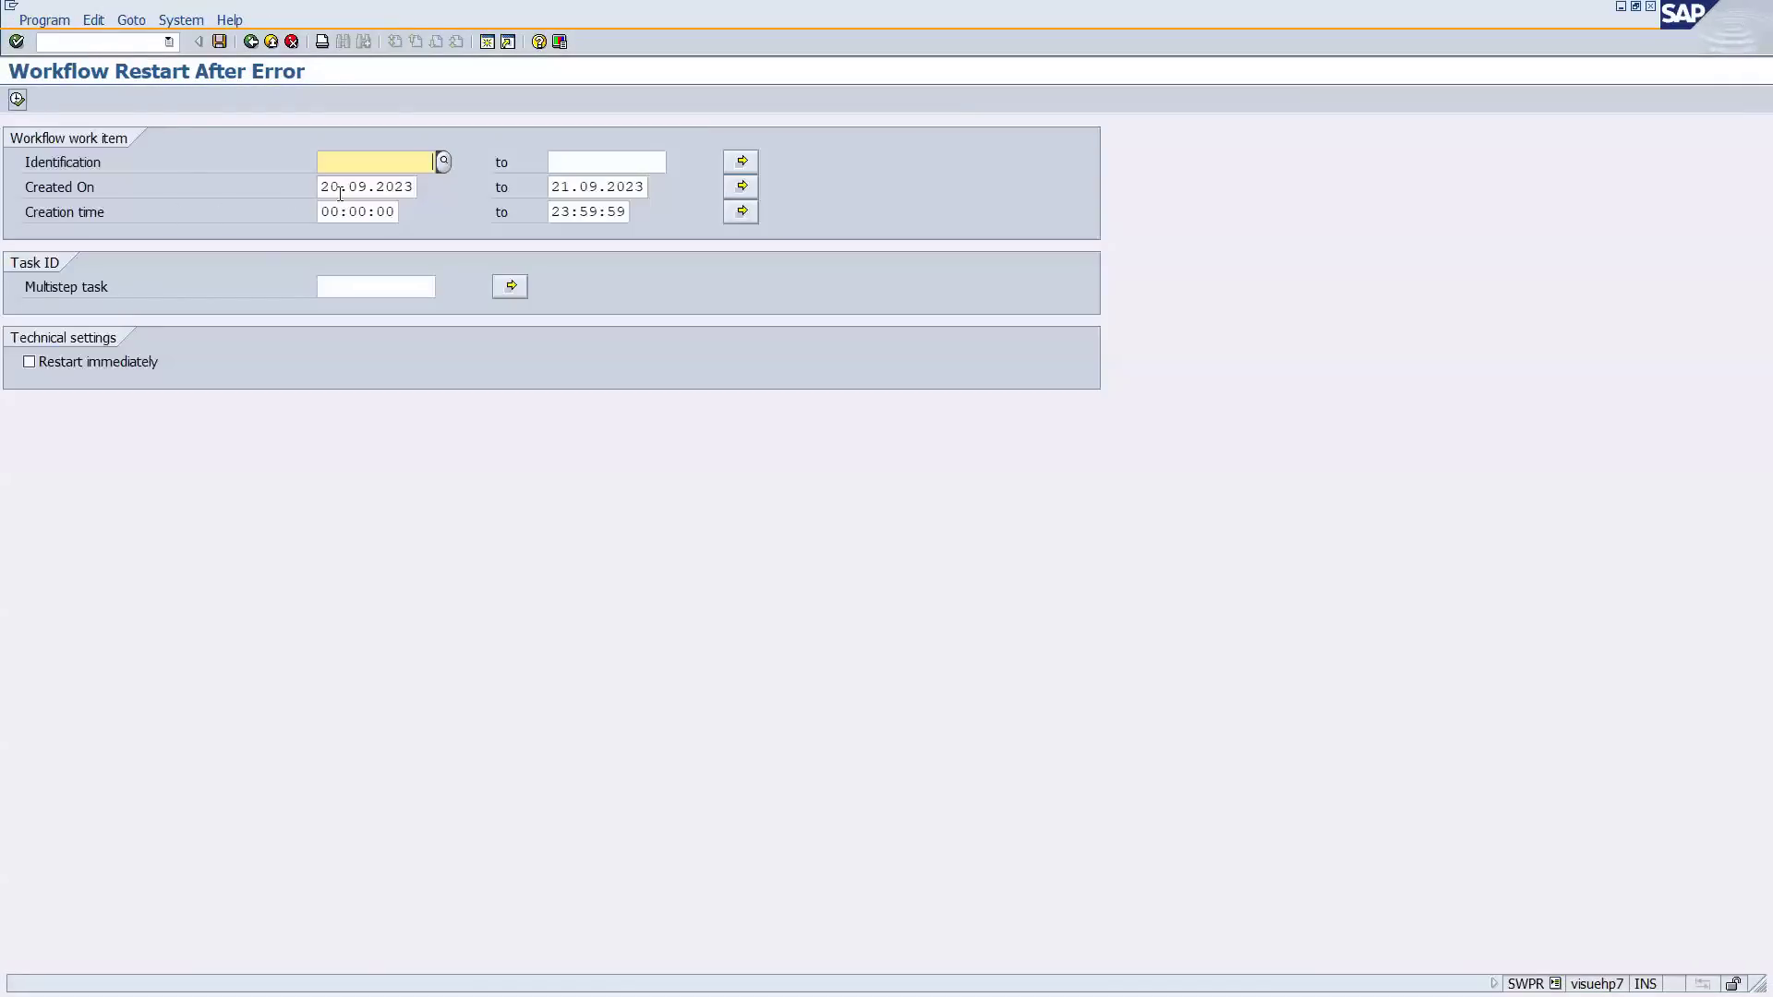
Execute the workflow restart selection for 20.09.2023 to 21.09.2023, leaving the identification and multistep task empty.
{"action": "left_click", "coordinate": [349, 286]}
{"action": "left_click", "coordinate": [337, 164]}
{"action": "left_click", "coordinate": [17, 99]}
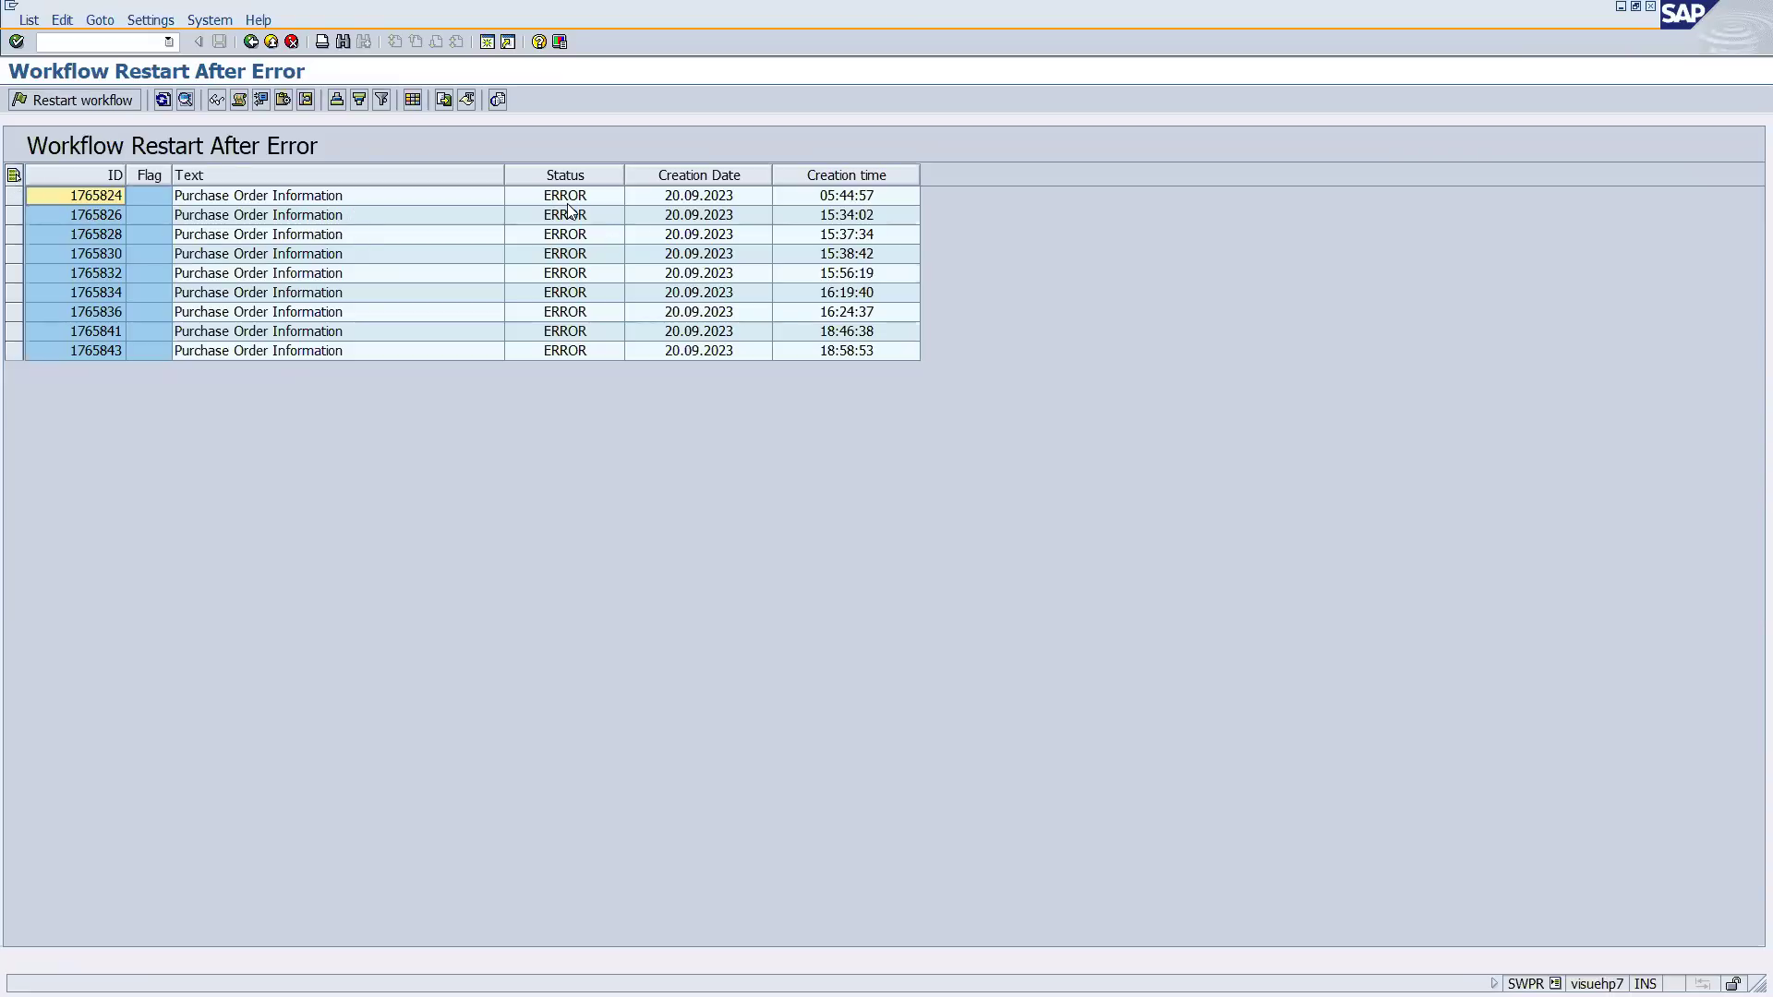
Restart the first workflow in the list, created at 05:44:57, and refresh the list to check its status.
{"action": "left_click", "coordinate": [102, 292]}
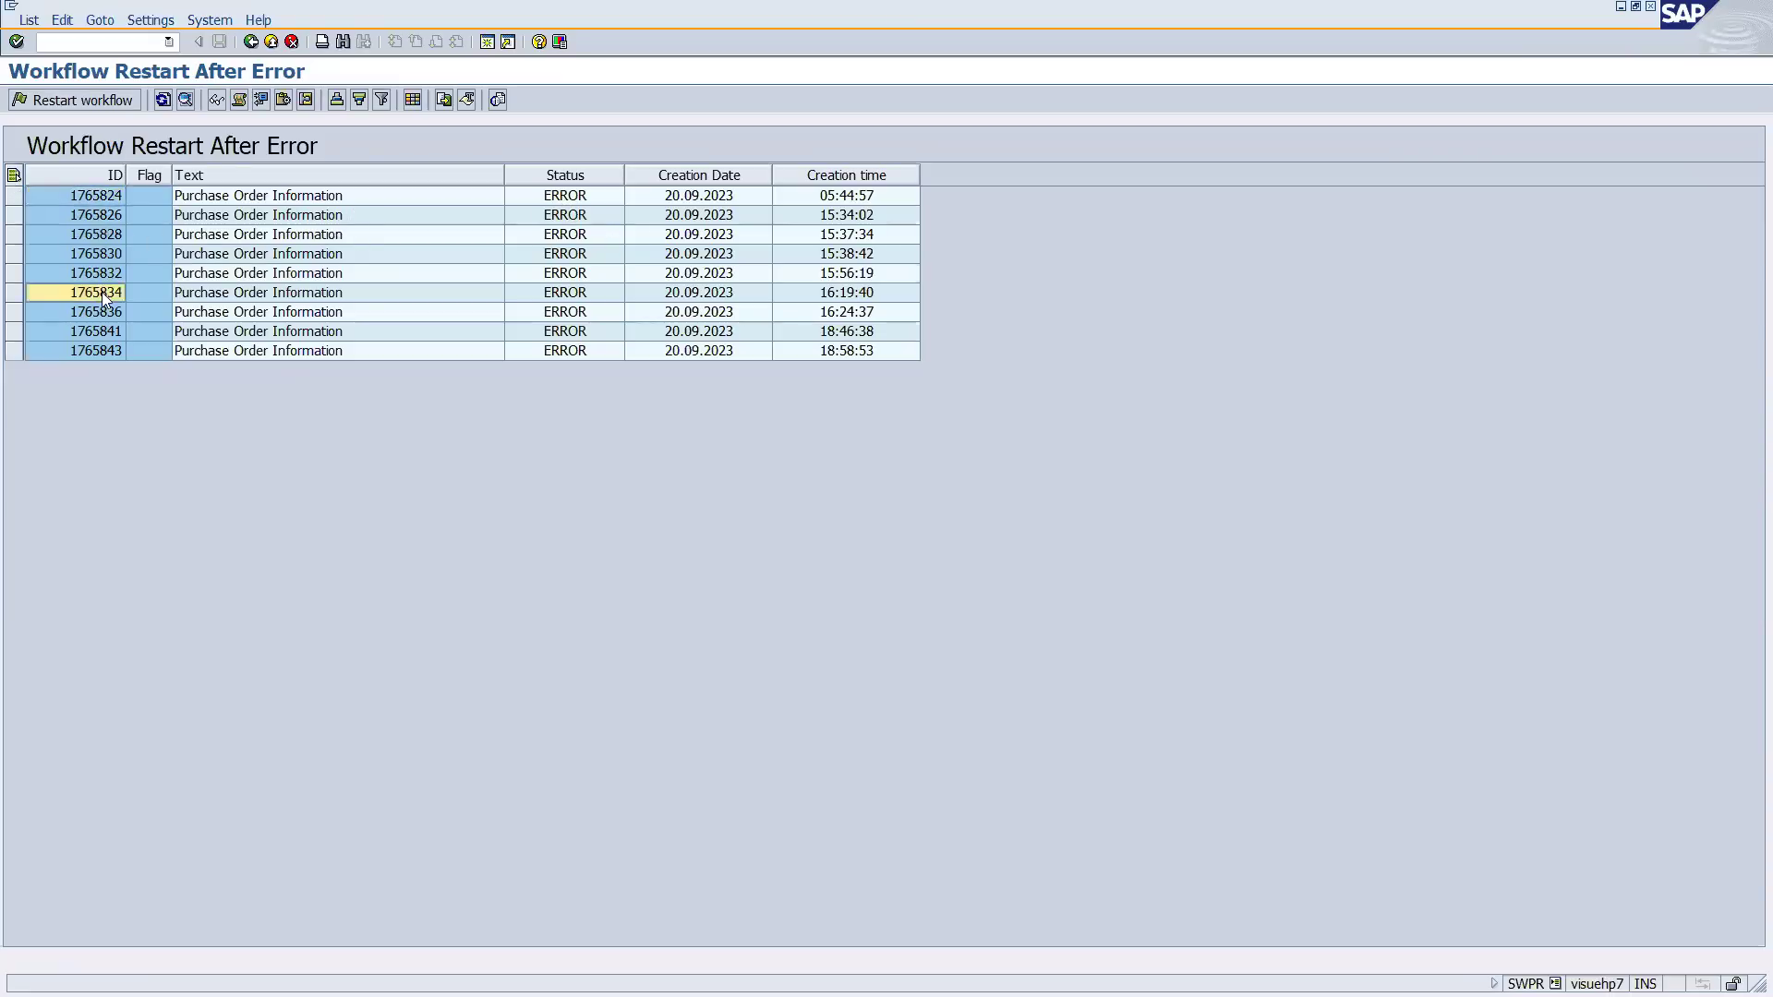
{"action": "left_click", "coordinate": [13, 196]}
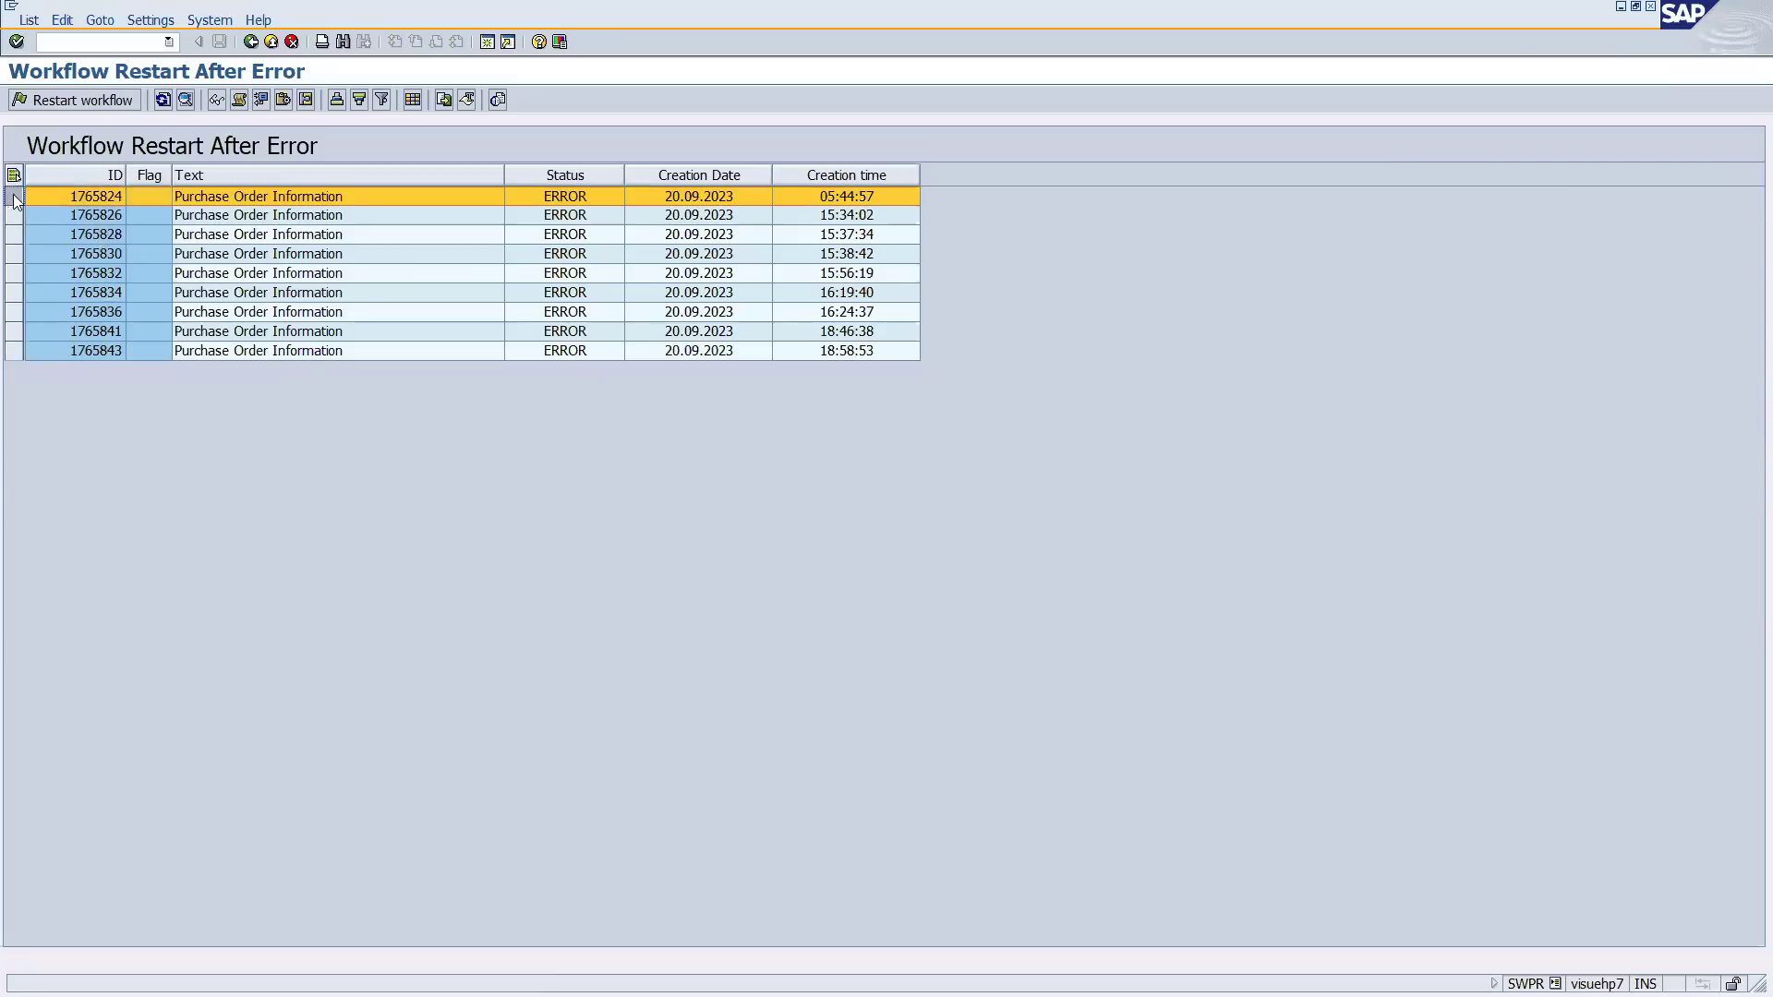
{"action": "left_click", "coordinate": [61, 98]}
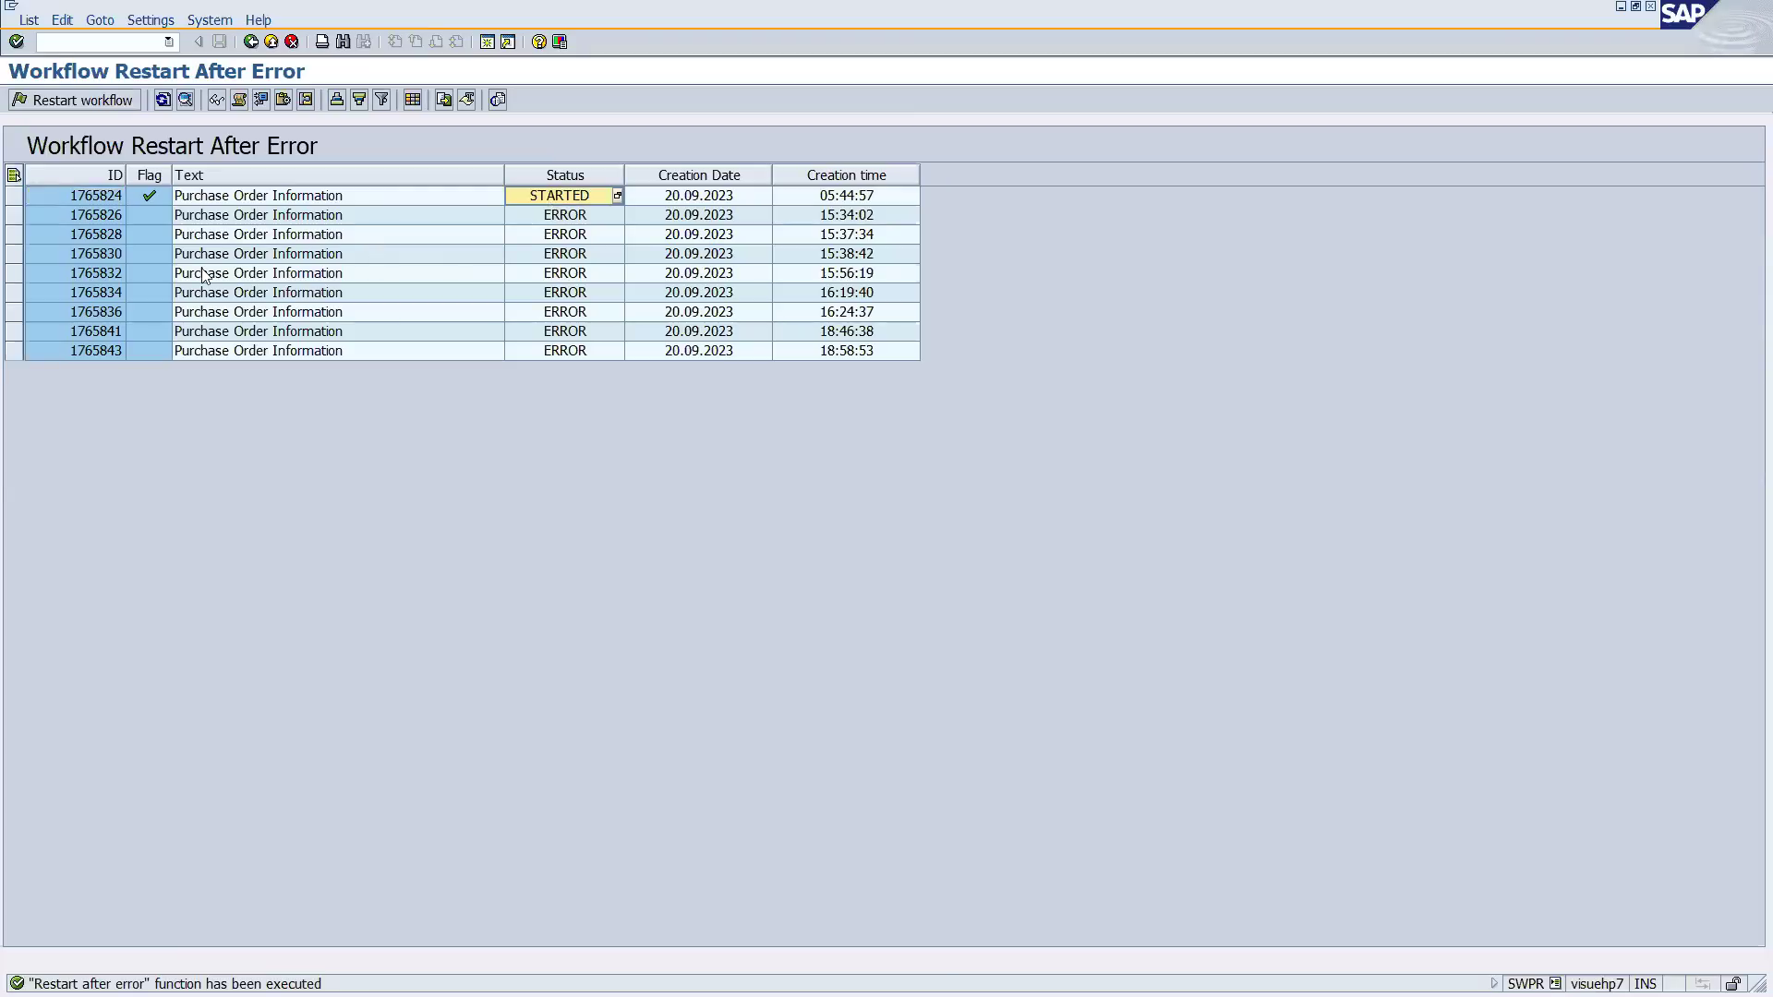
{"action": "left_click", "coordinate": [163, 99]}
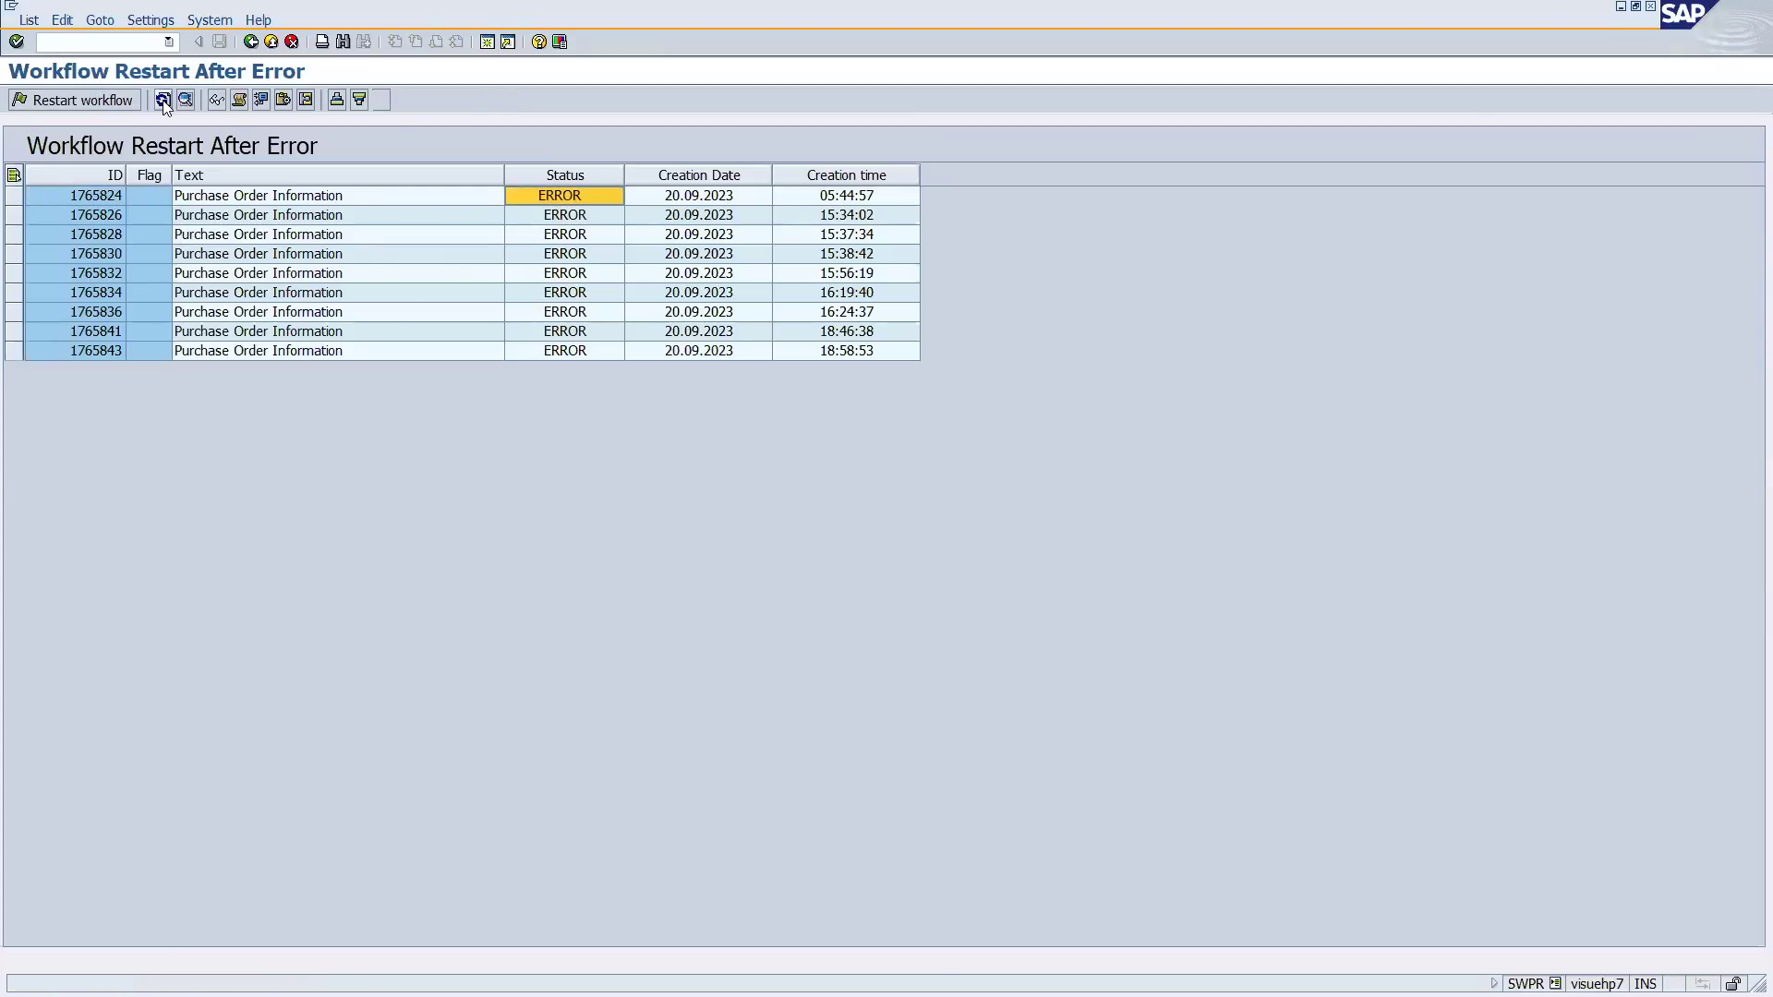
{"action": "left_click", "coordinate": [560, 214]}
{"action": "left_click", "coordinate": [560, 196]}
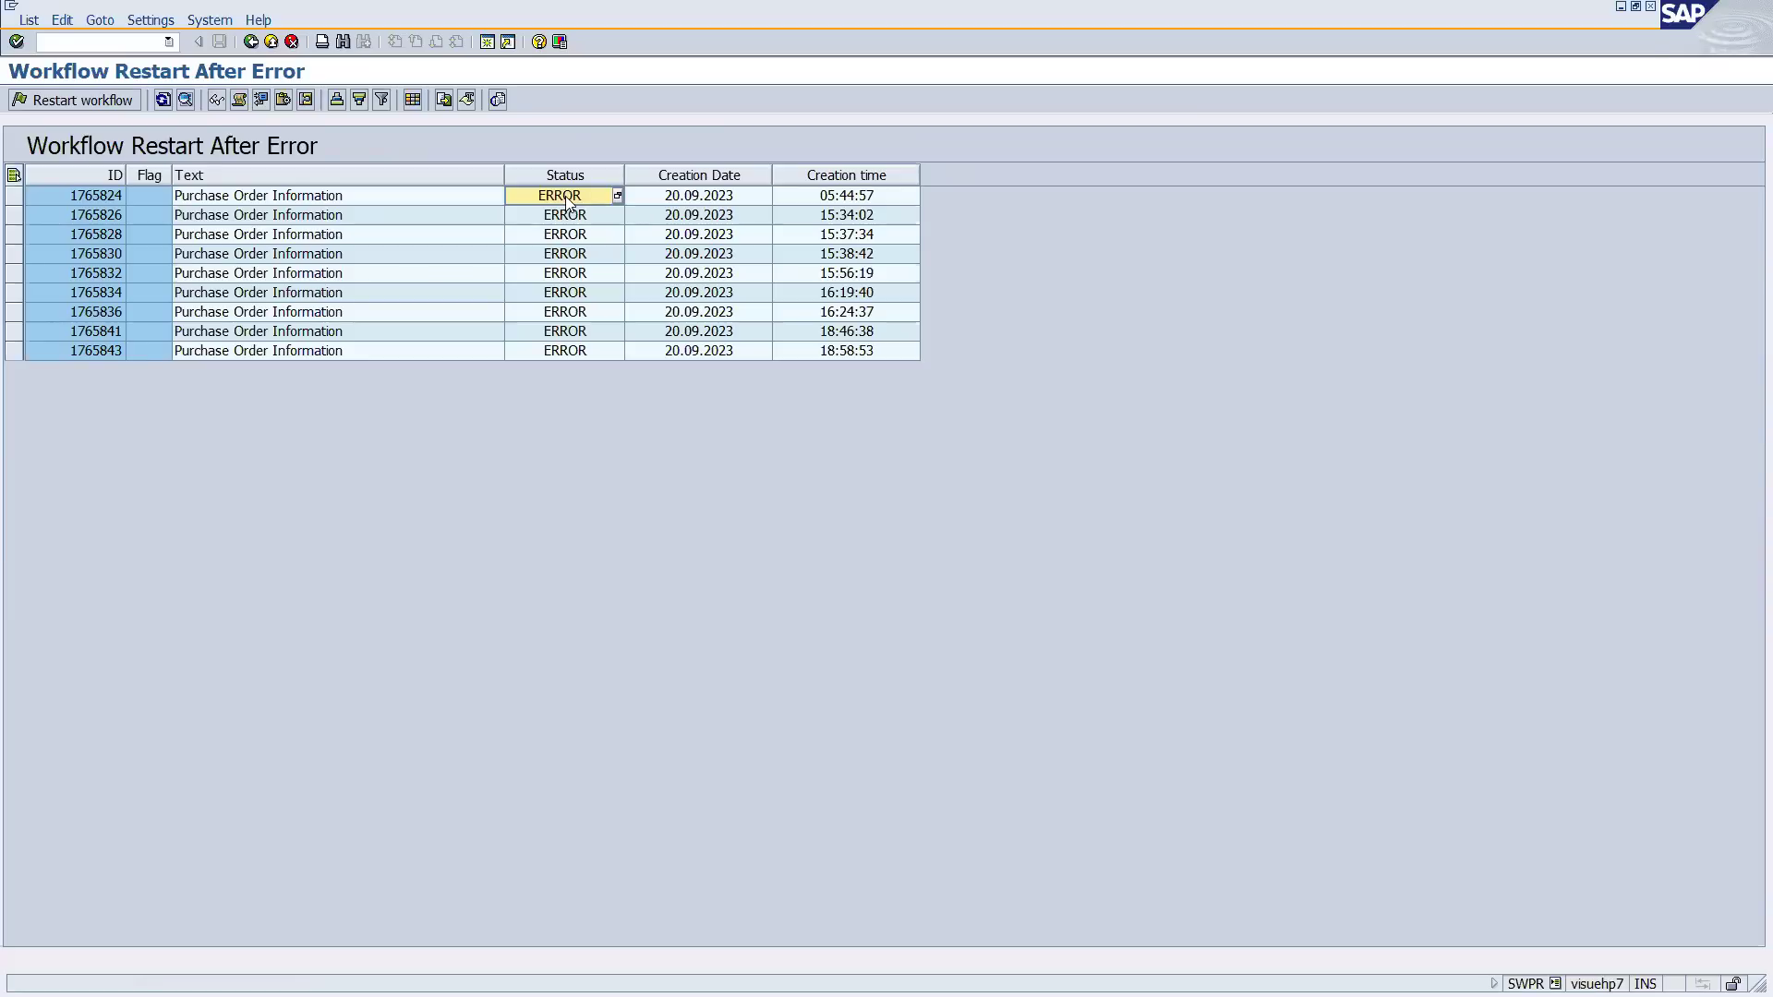
Switch to PowerPoint and add a text box reading "VVI" beside the restart question on slide 120.
{"action": "key", "text": "alt+Tab"}
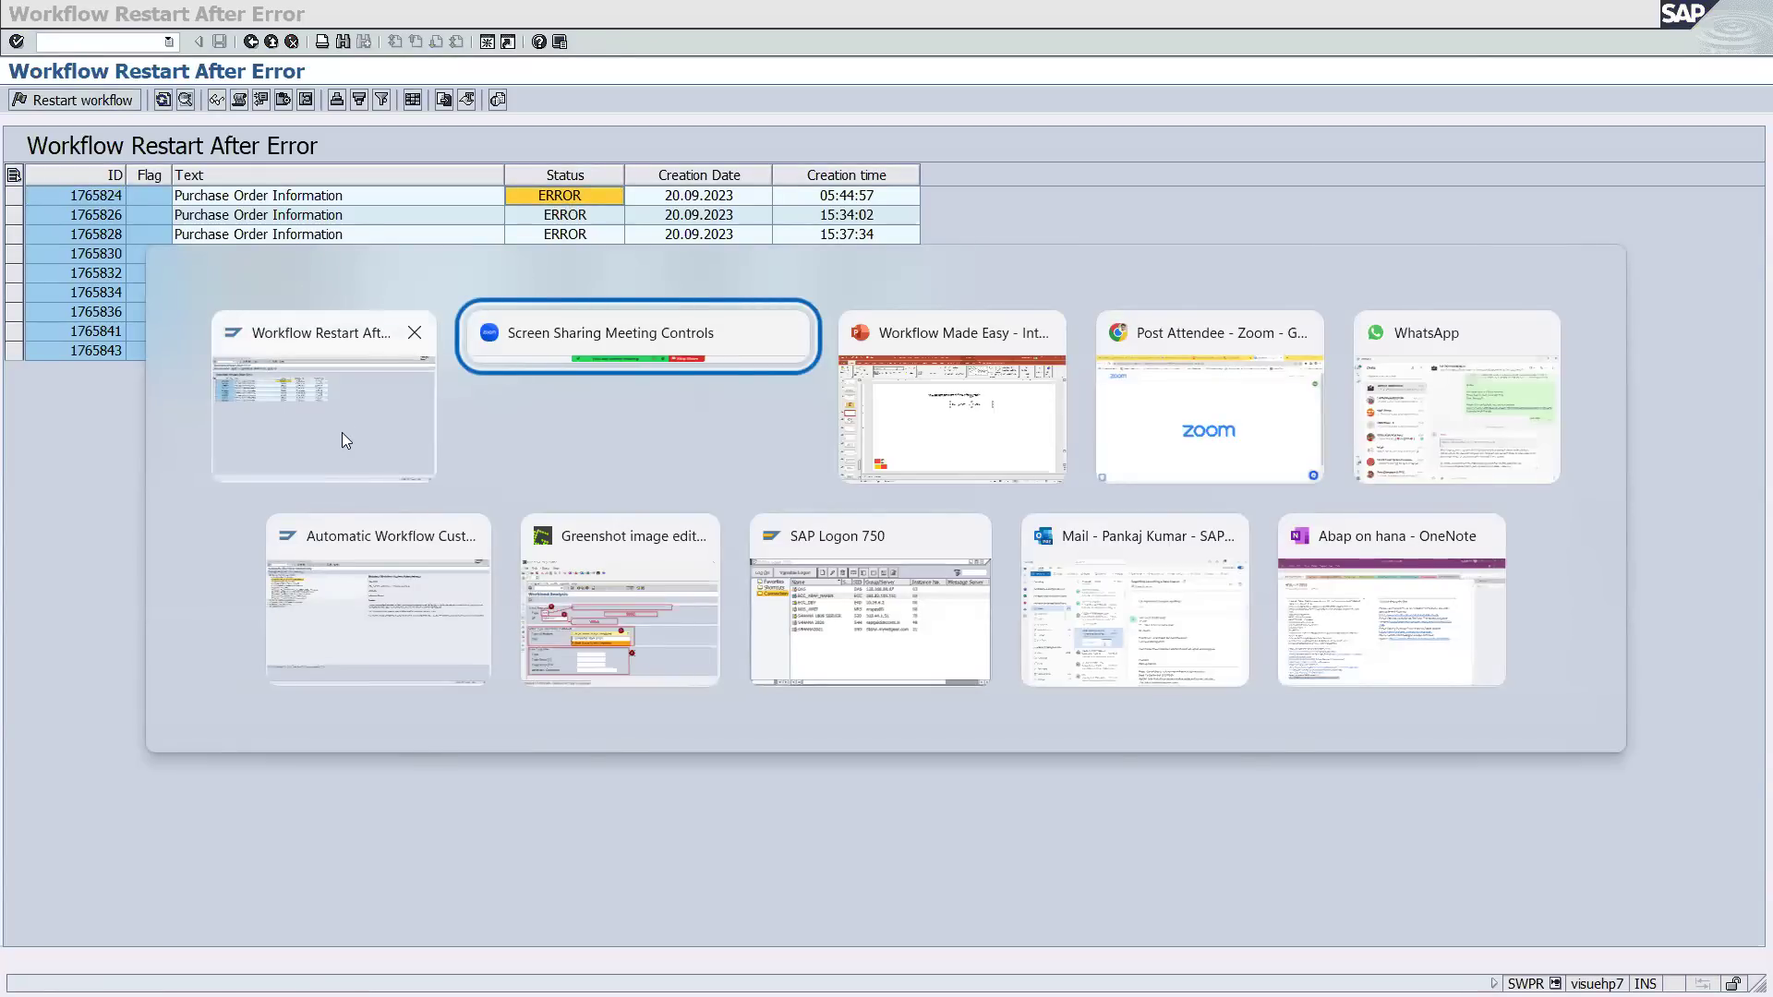
{"action": "left_click", "coordinate": [935, 472]}
{"action": "left_click", "coordinate": [789, 310]}
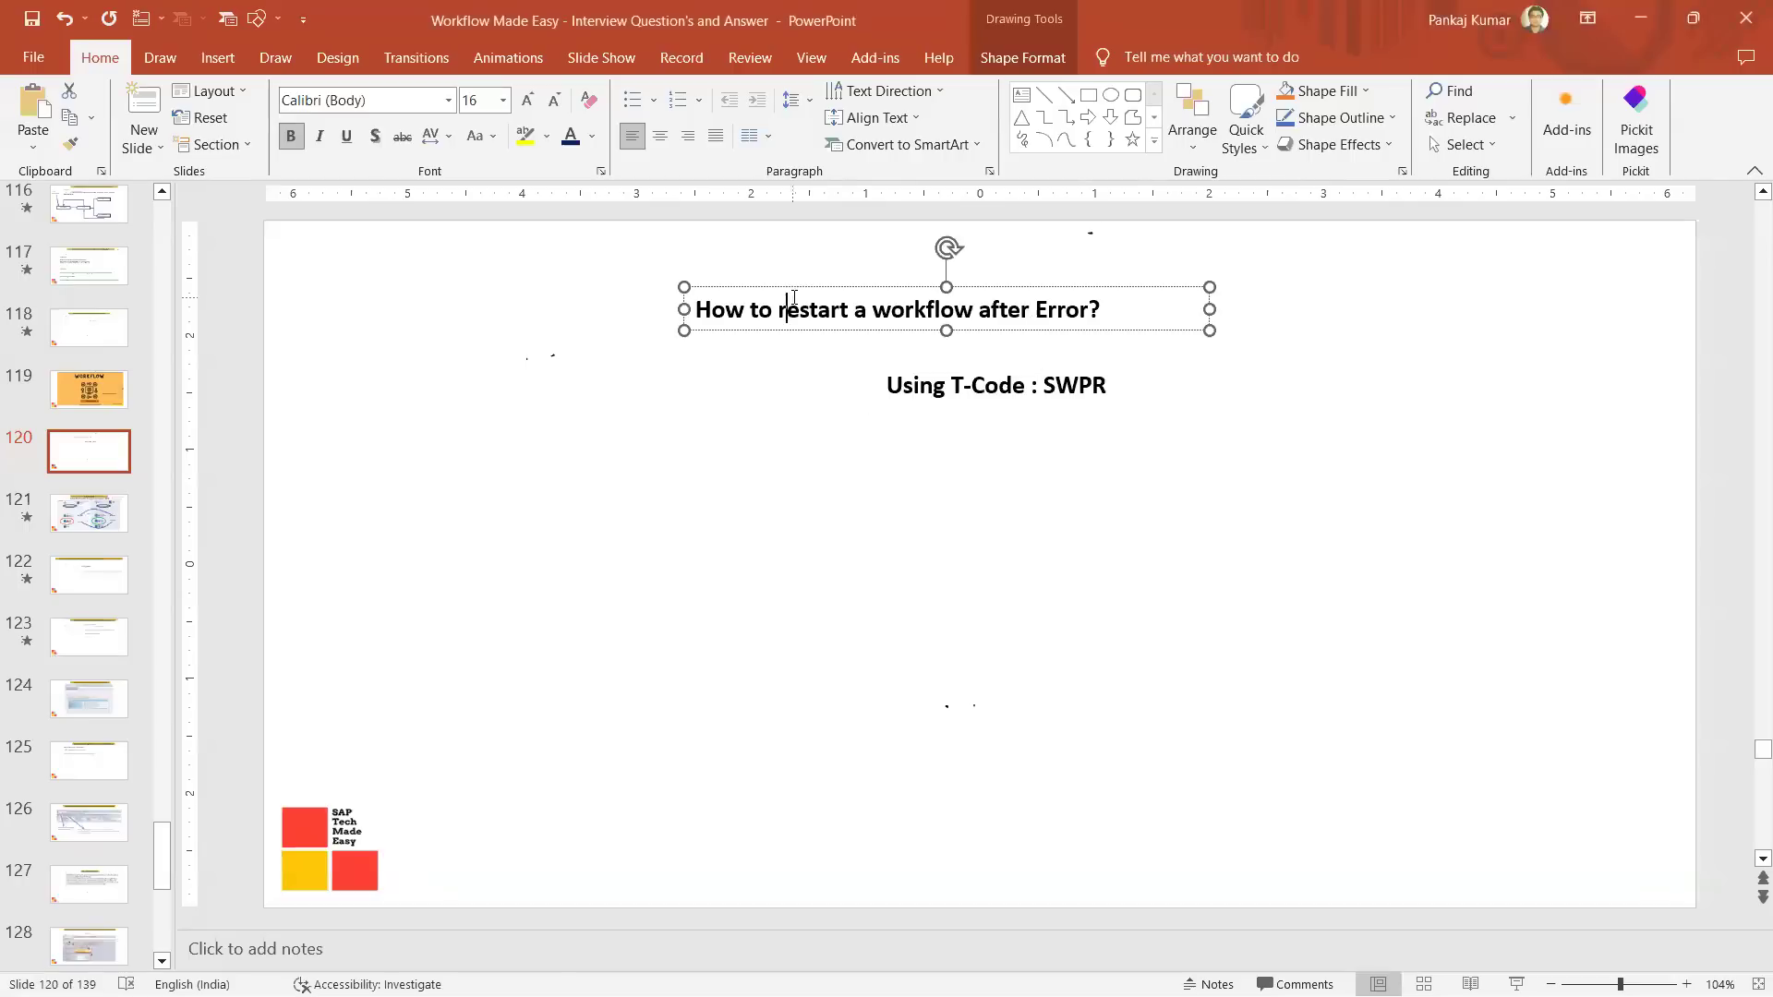
{"action": "left_click", "coordinate": [1022, 94]}
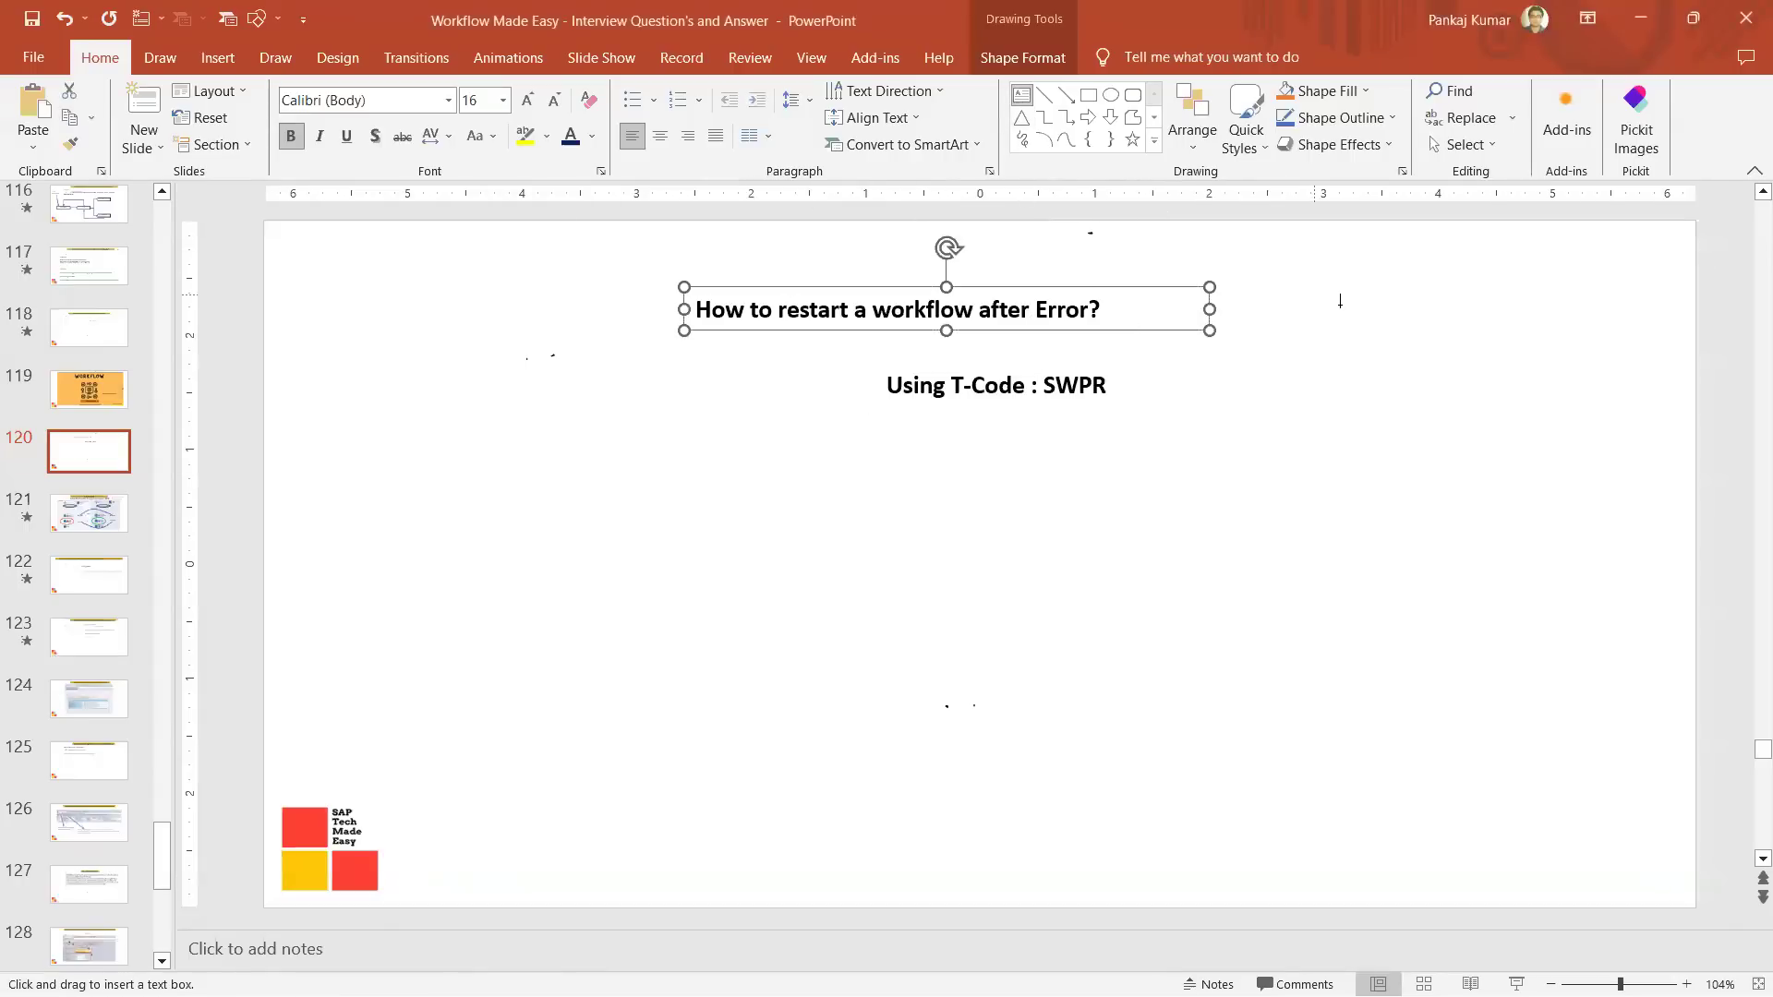
{"action": "left_click_drag", "start_coordinate": [1304, 287], "coordinate": [1486, 336]}
{"action": "type", "text": "VVI"}
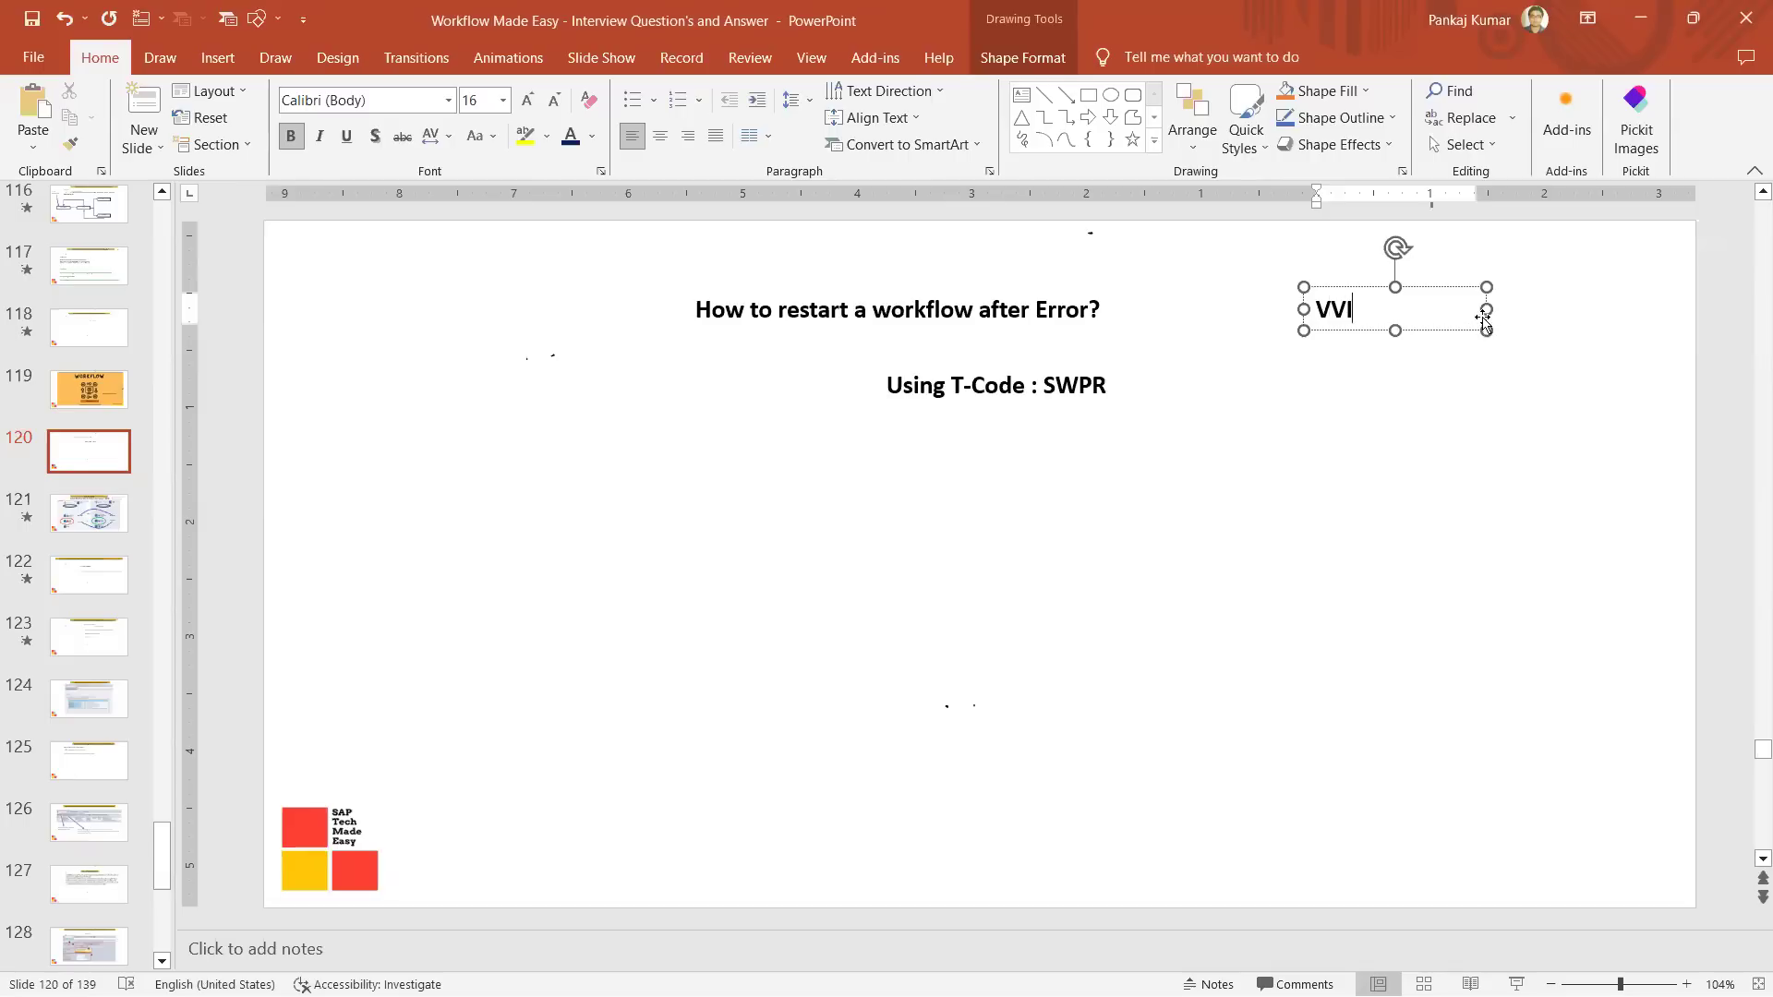
Narrow the VVI text box and centre its text.
{"action": "left_click", "coordinate": [1482, 319]}
{"action": "left_click_drag", "start_coordinate": [1427, 307], "coordinate": [1432, 312]}
{"action": "left_click", "coordinate": [660, 136]}
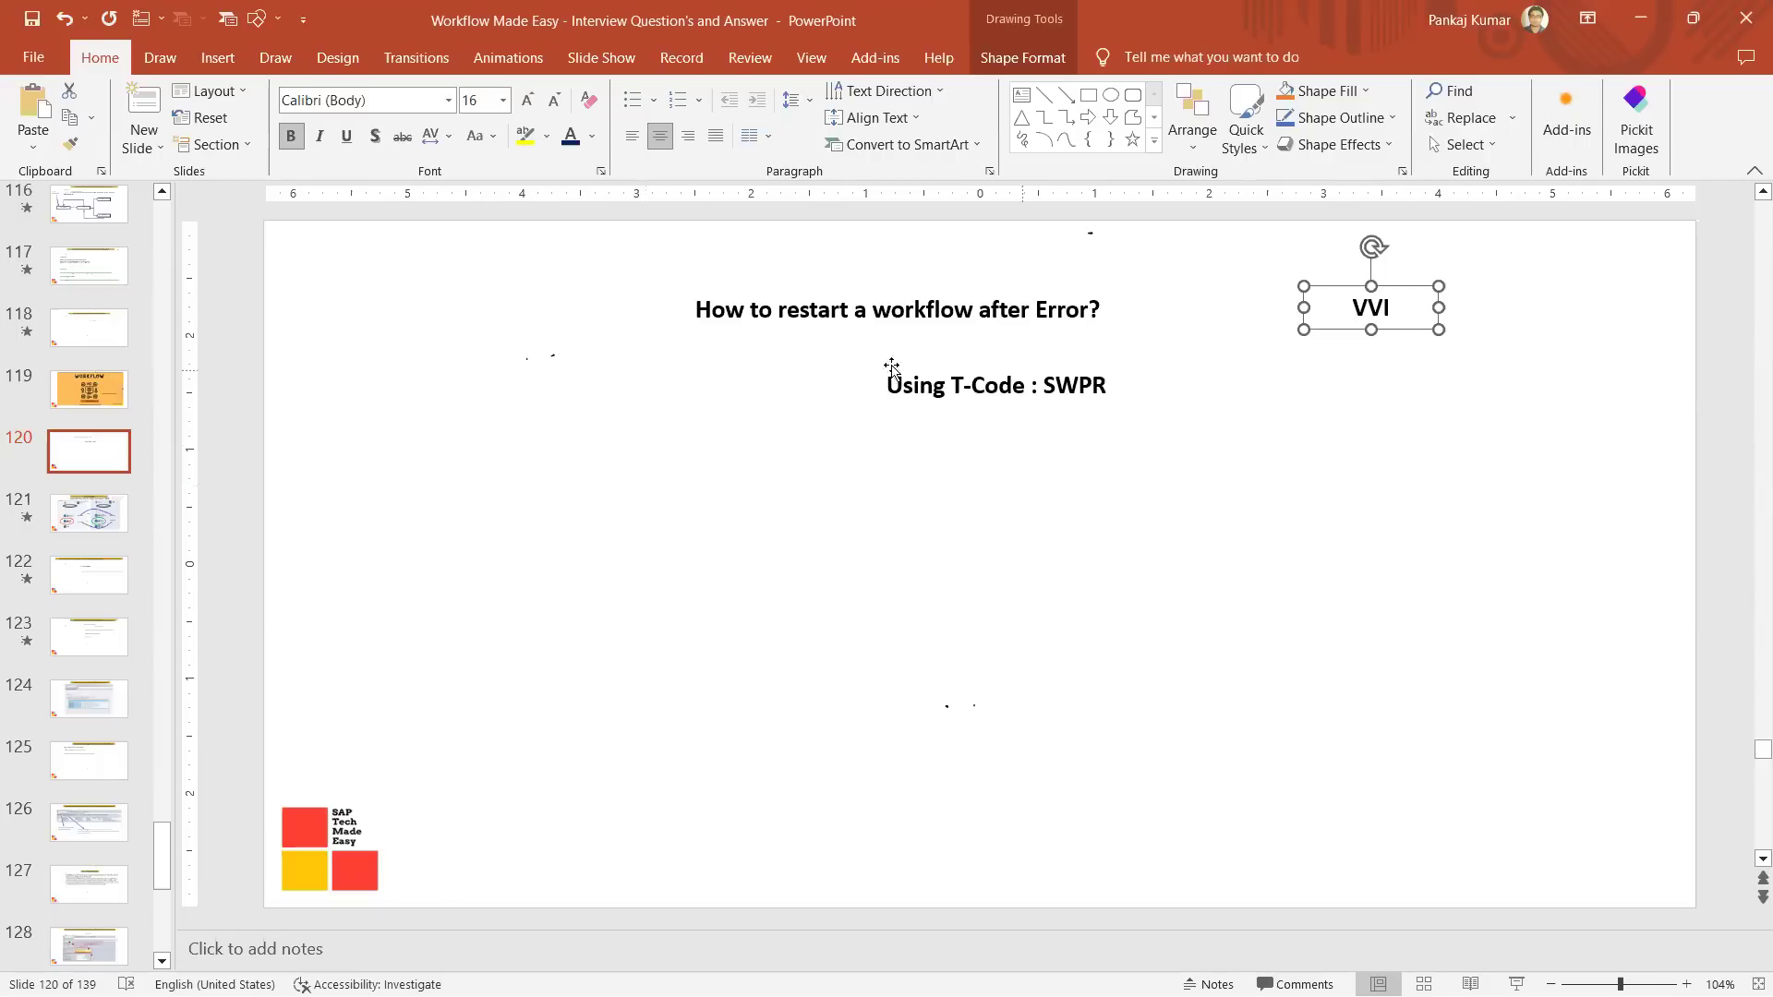
Review the restart question on slide 120 and highlight its SWPR transaction code.
{"action": "left_click", "coordinate": [801, 314]}
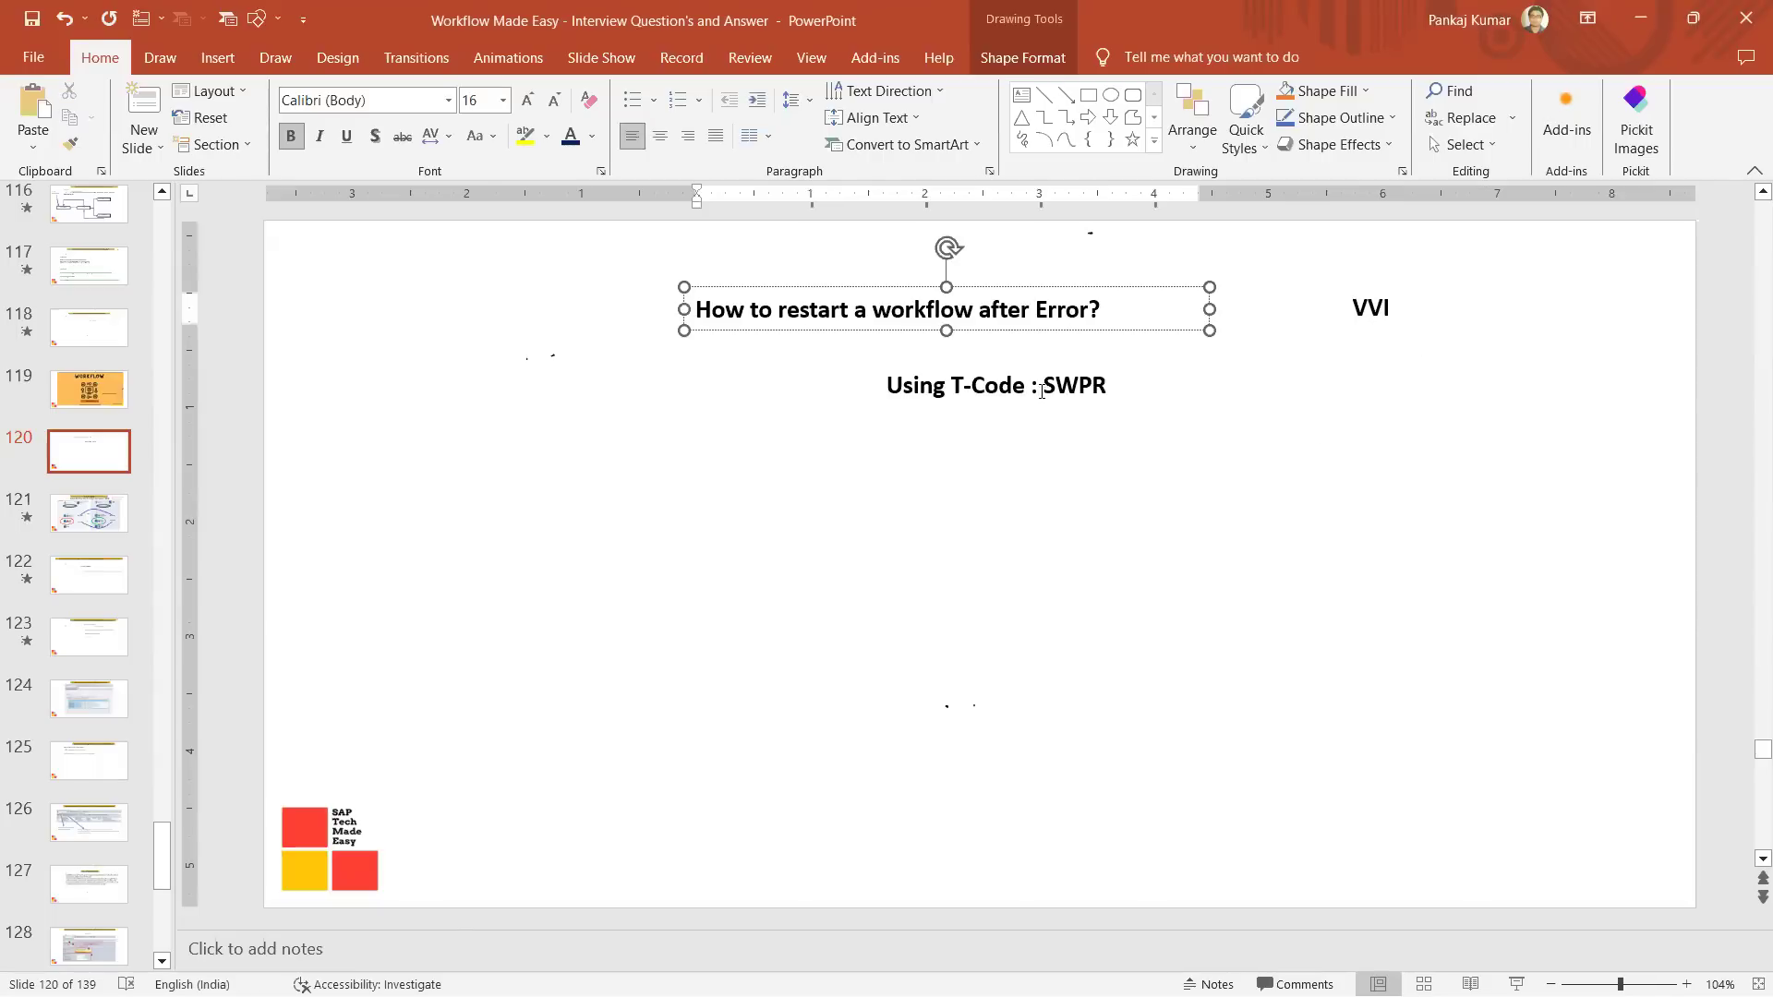
{"action": "left_click_drag", "start_coordinate": [1031, 386], "coordinate": [1118, 386]}
{"action": "left_click", "coordinate": [1287, 345]}
{"action": "left_click", "coordinate": [1127, 478]}
Open slide 121 and examine its headings, highlighting the transaction code SWPR and the work-item status ERROR.
{"action": "left_click", "coordinate": [89, 513]}
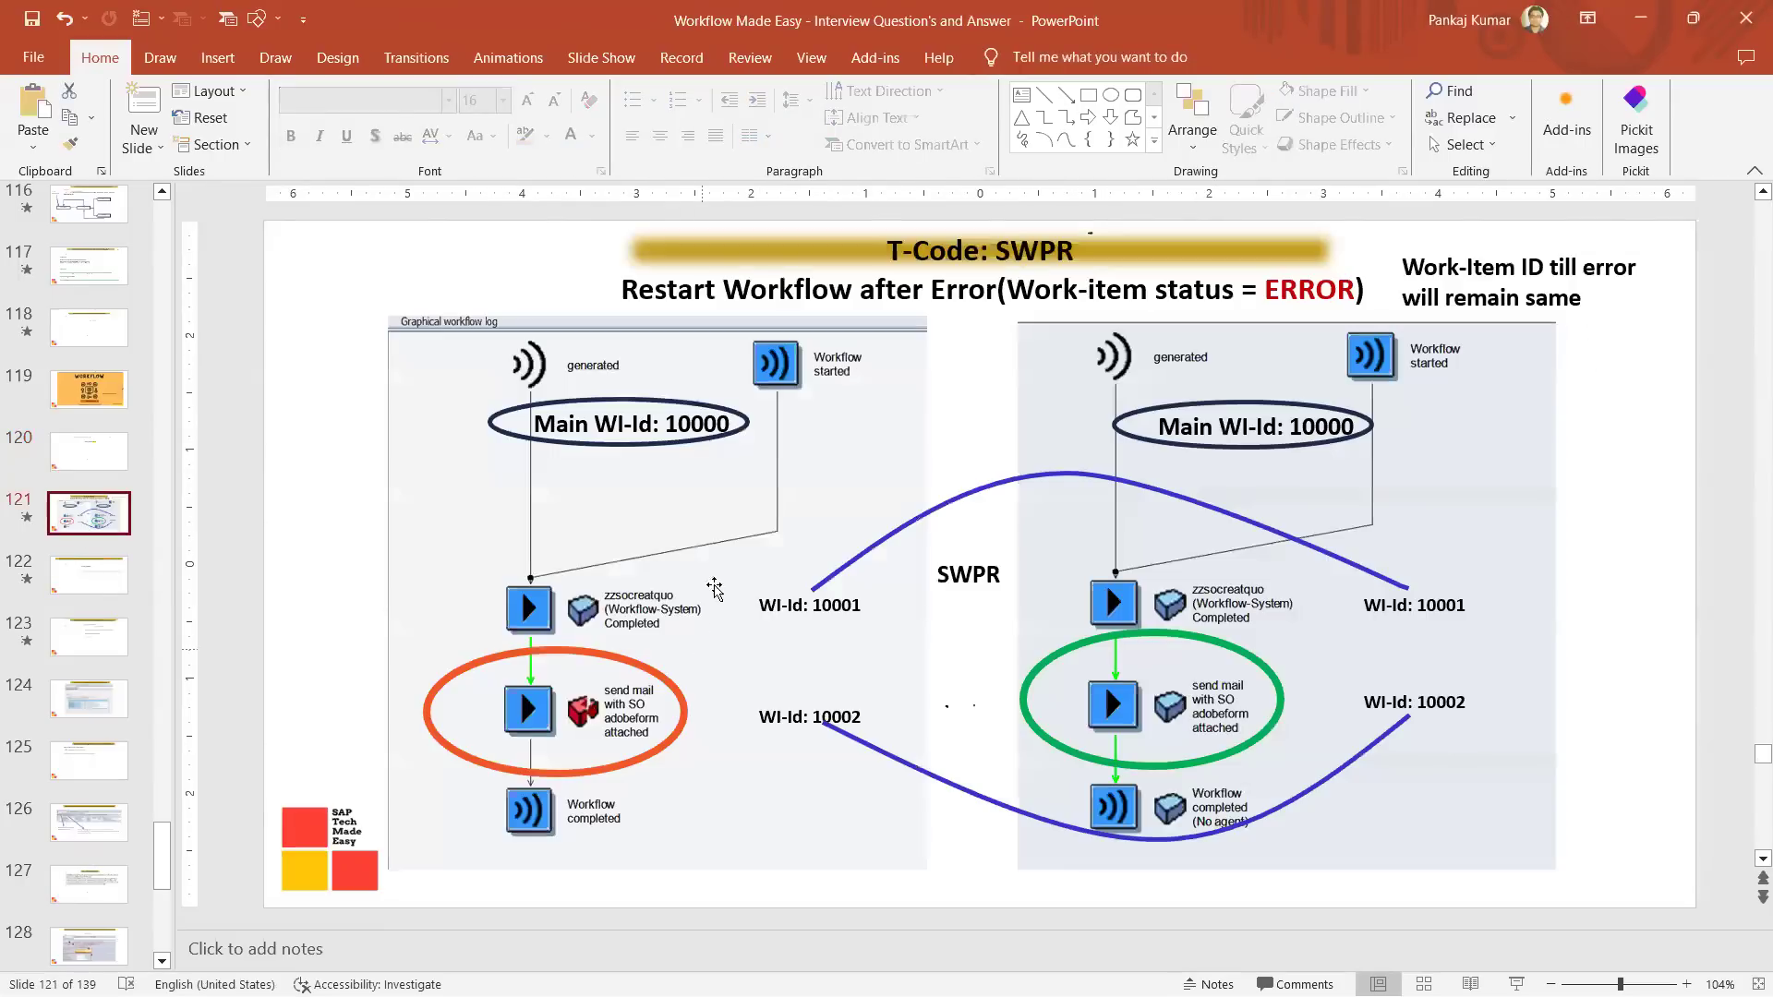
{"action": "left_click_drag", "start_coordinate": [996, 249], "coordinate": [1071, 249]}
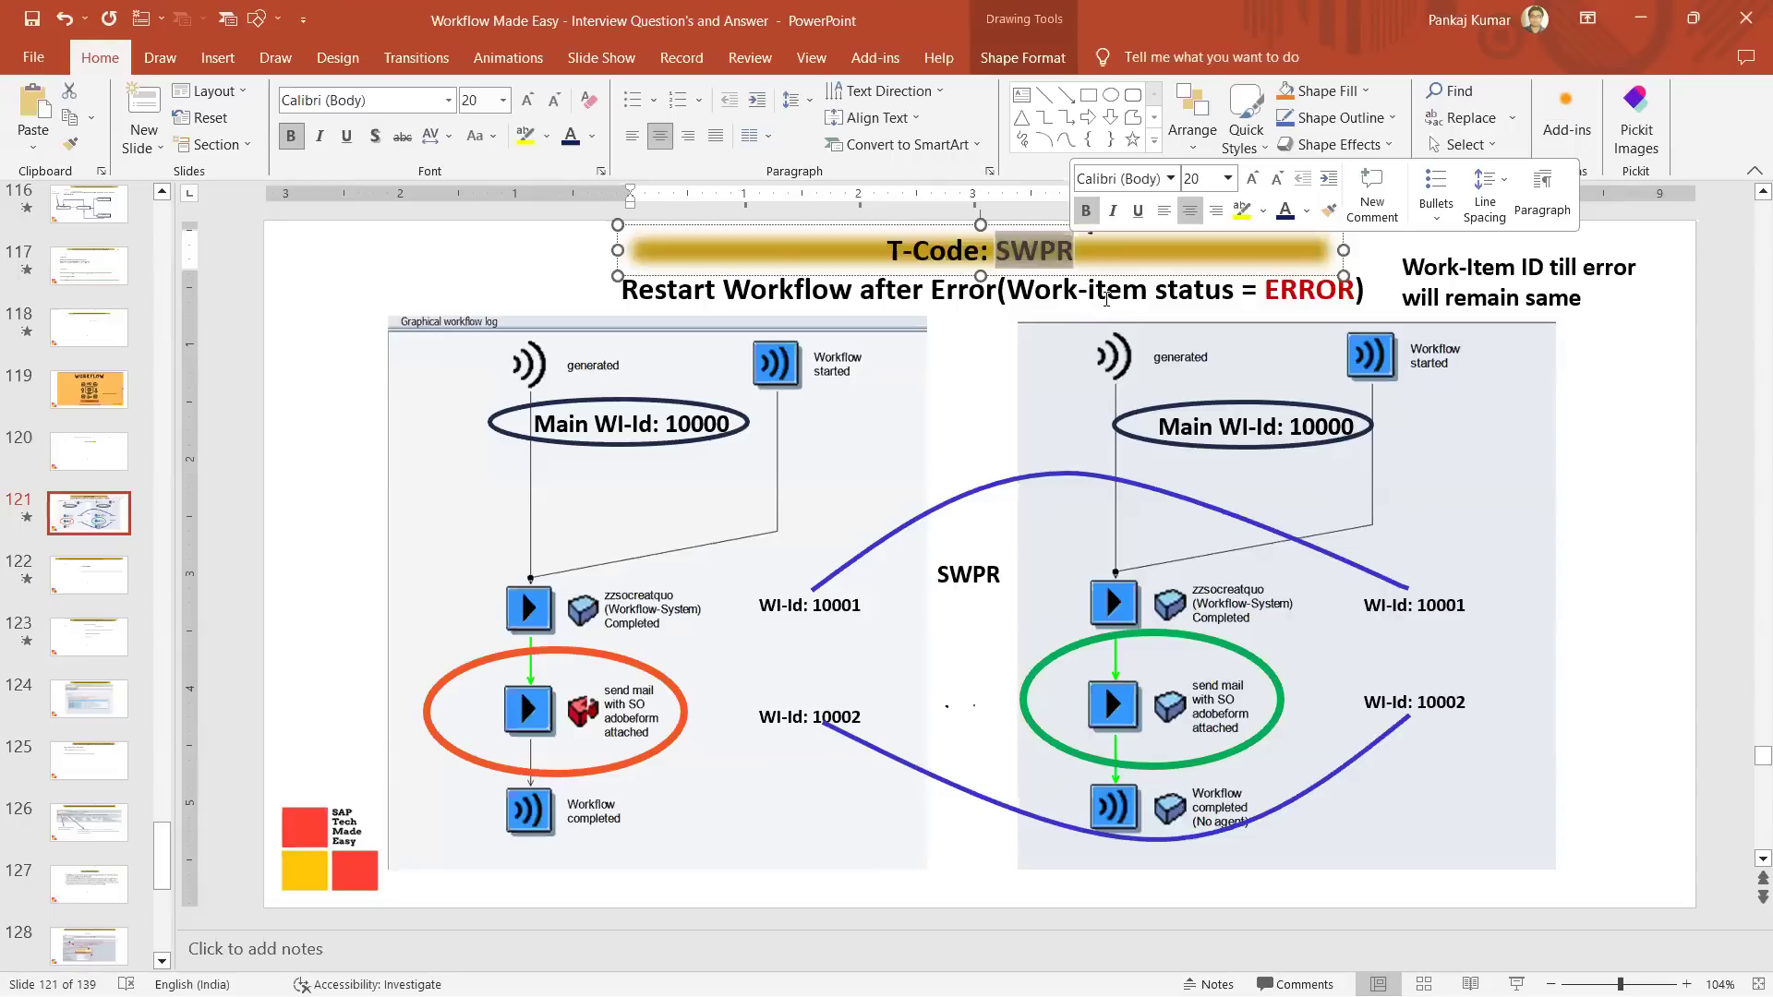
{"action": "left_click", "coordinate": [1105, 294]}
{"action": "left_click_drag", "start_coordinate": [1263, 292], "coordinate": [1359, 286]}
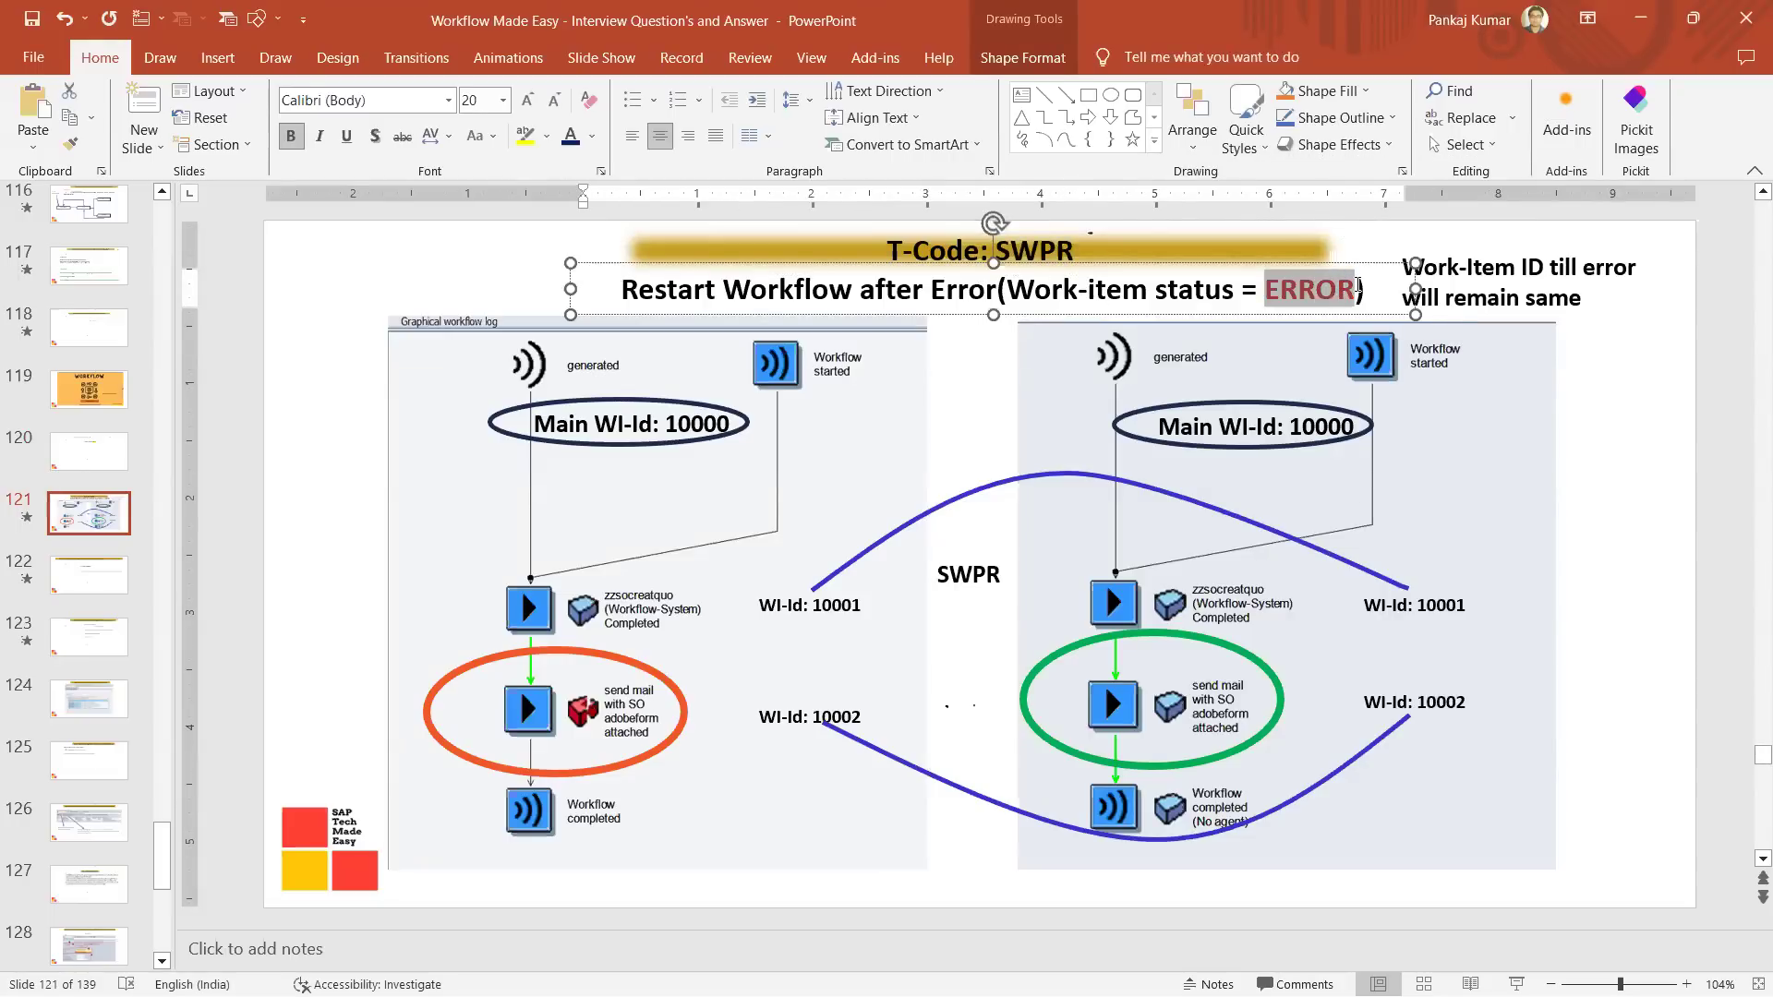
{"action": "left_click", "coordinate": [1130, 247]}
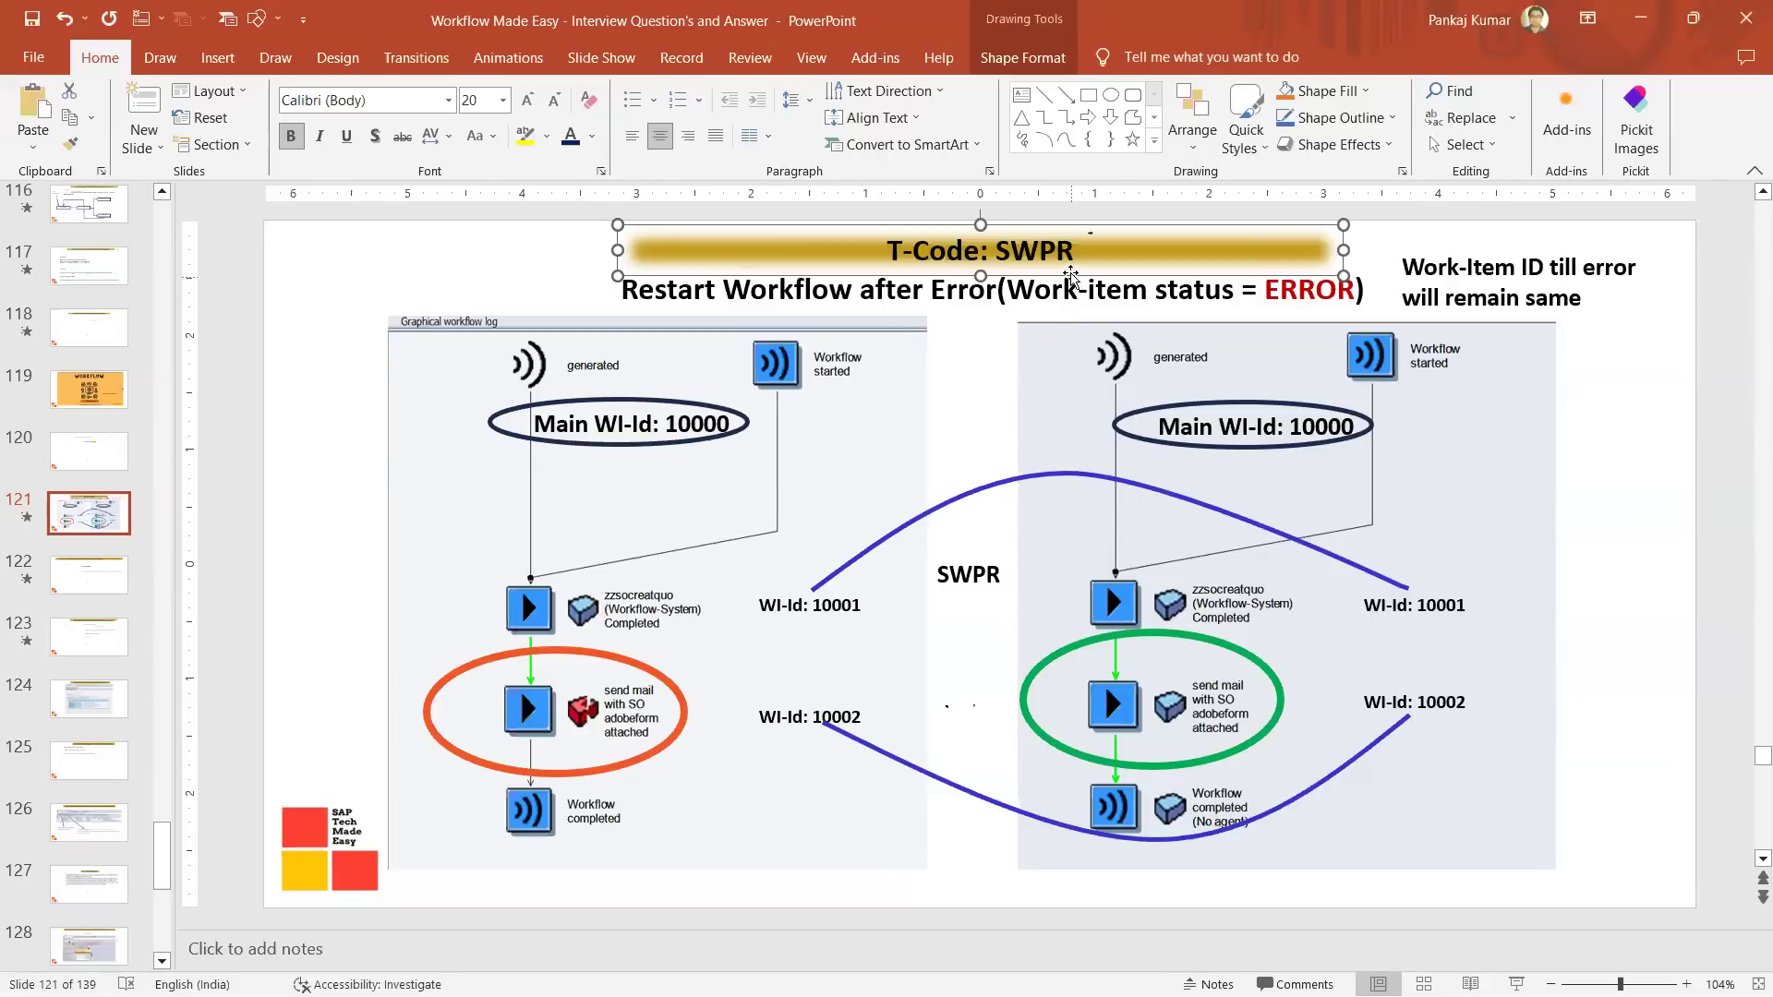
{"action": "left_click", "coordinate": [1071, 252]}
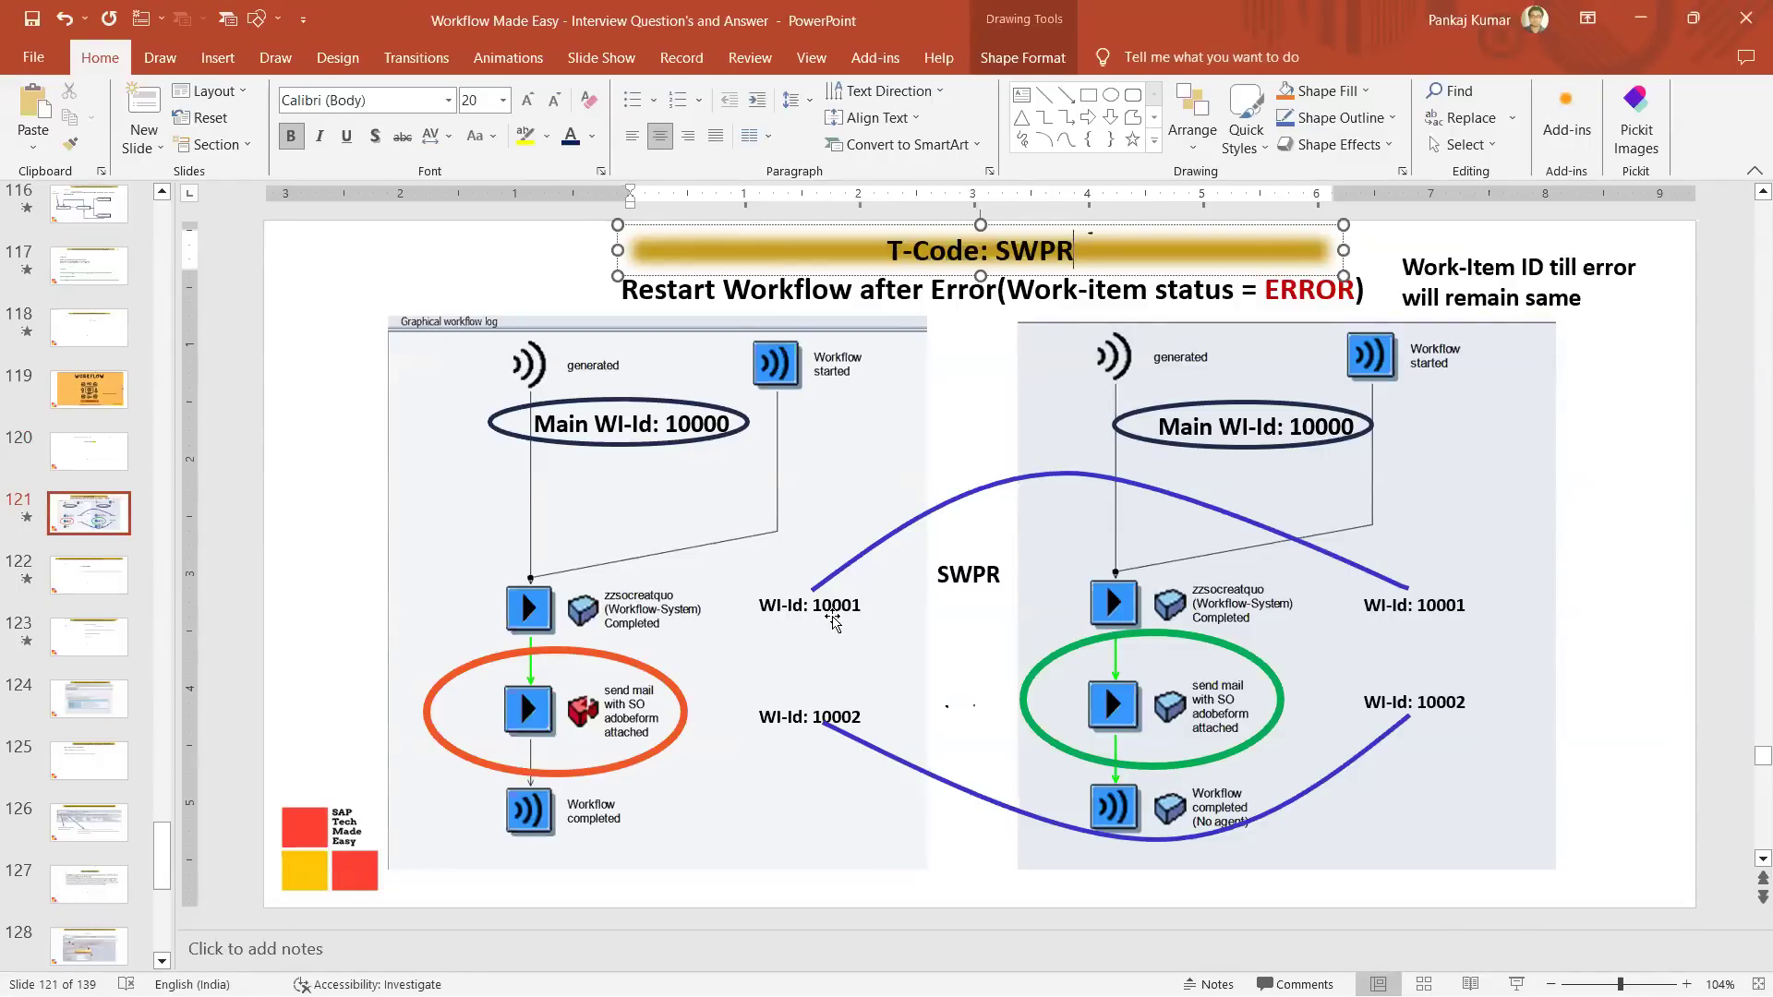
Compare the work-item IDs and the send mail step in the two workflow logs before and after the restart.
{"action": "left_click", "coordinate": [833, 621]}
{"action": "left_click", "coordinate": [845, 715]}
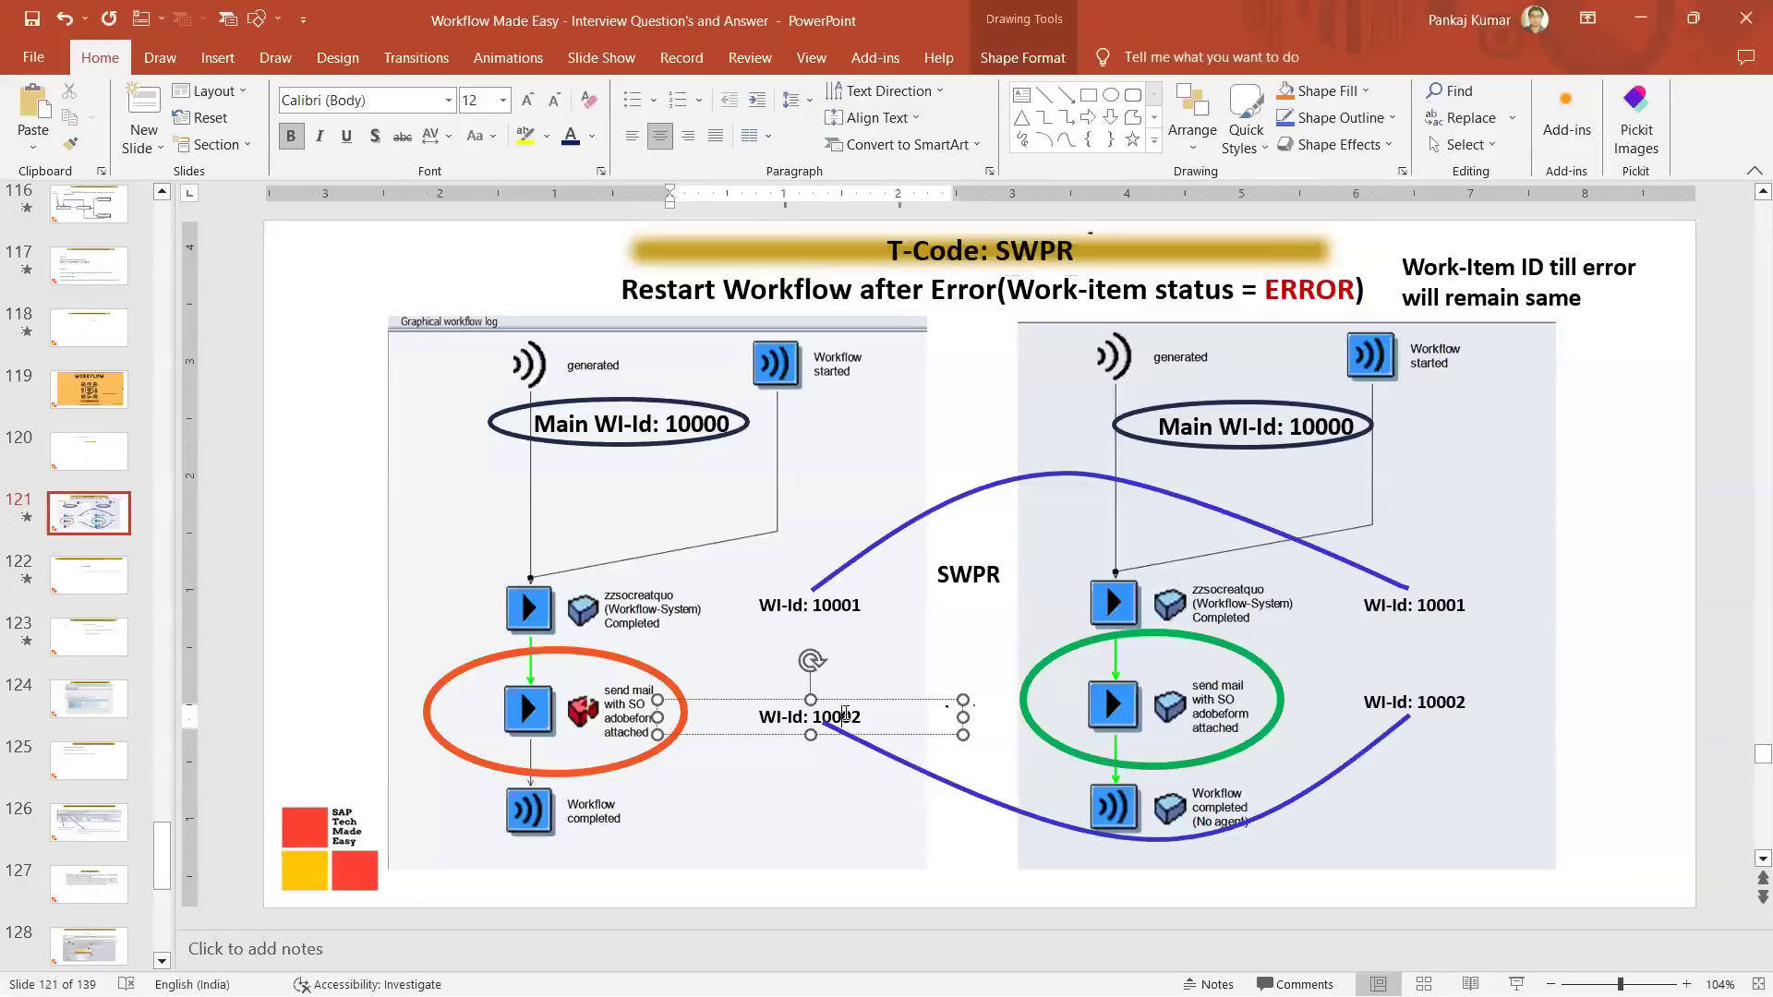
{"action": "left_click", "coordinate": [859, 610]}
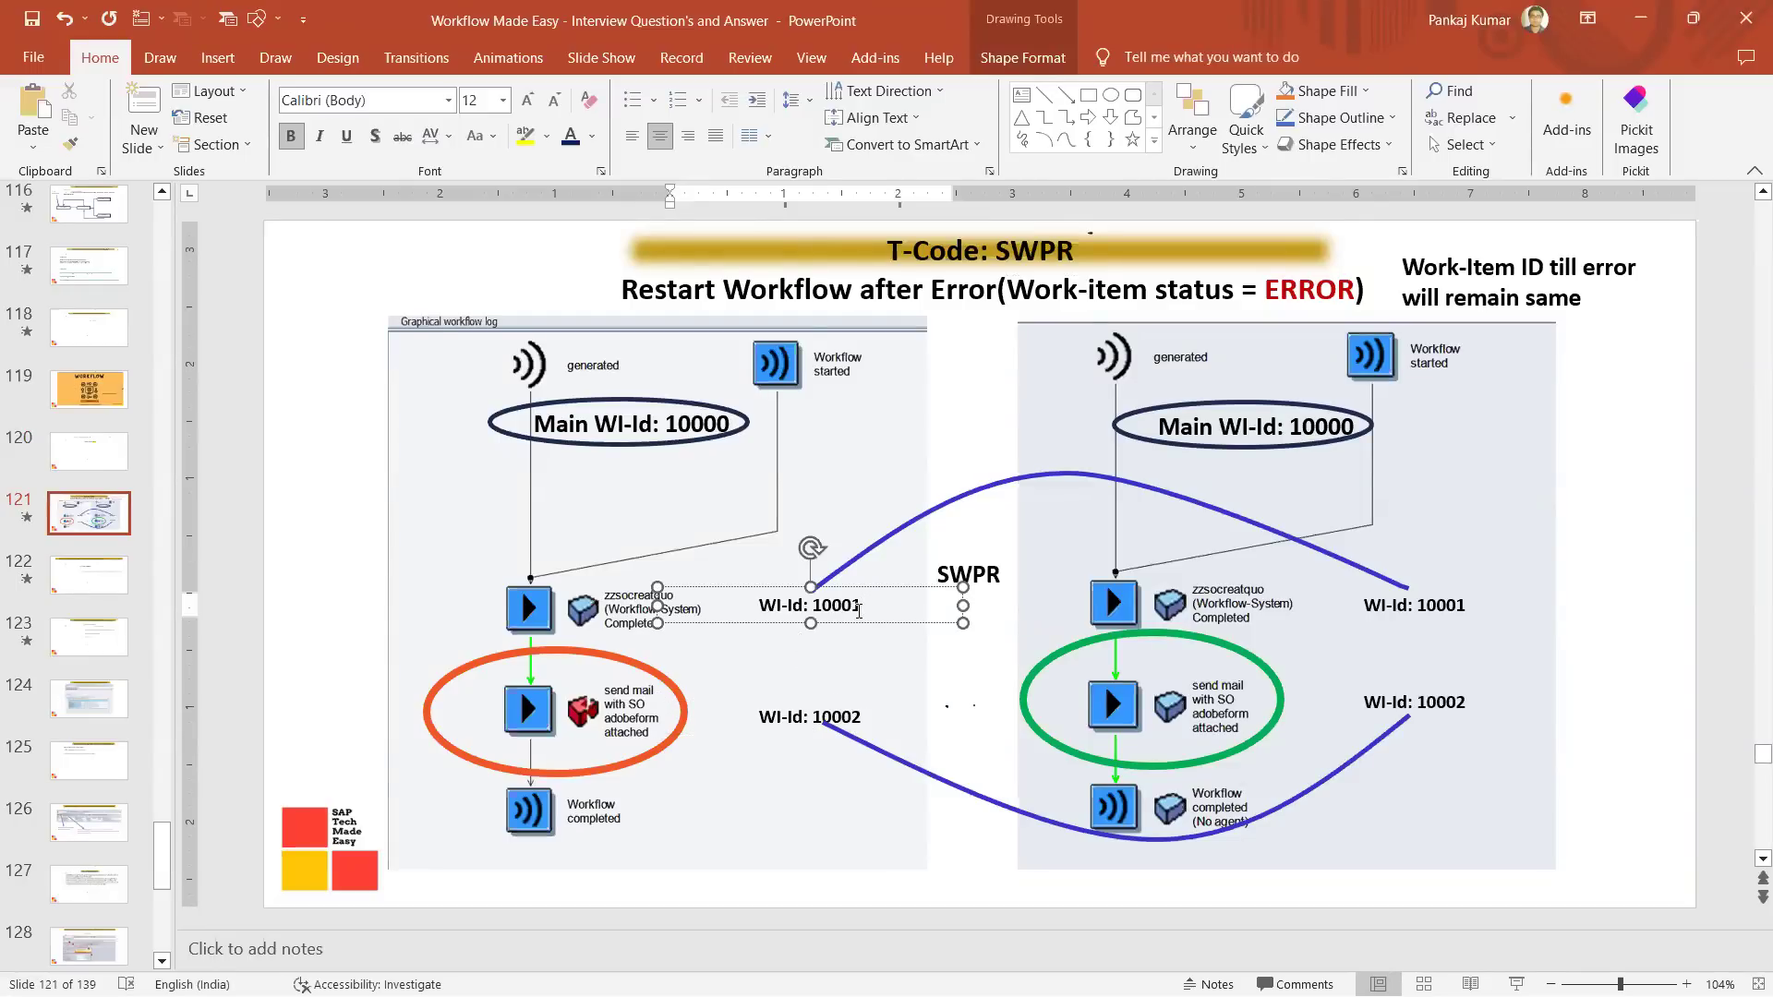
{"action": "left_click", "coordinate": [637, 728]}
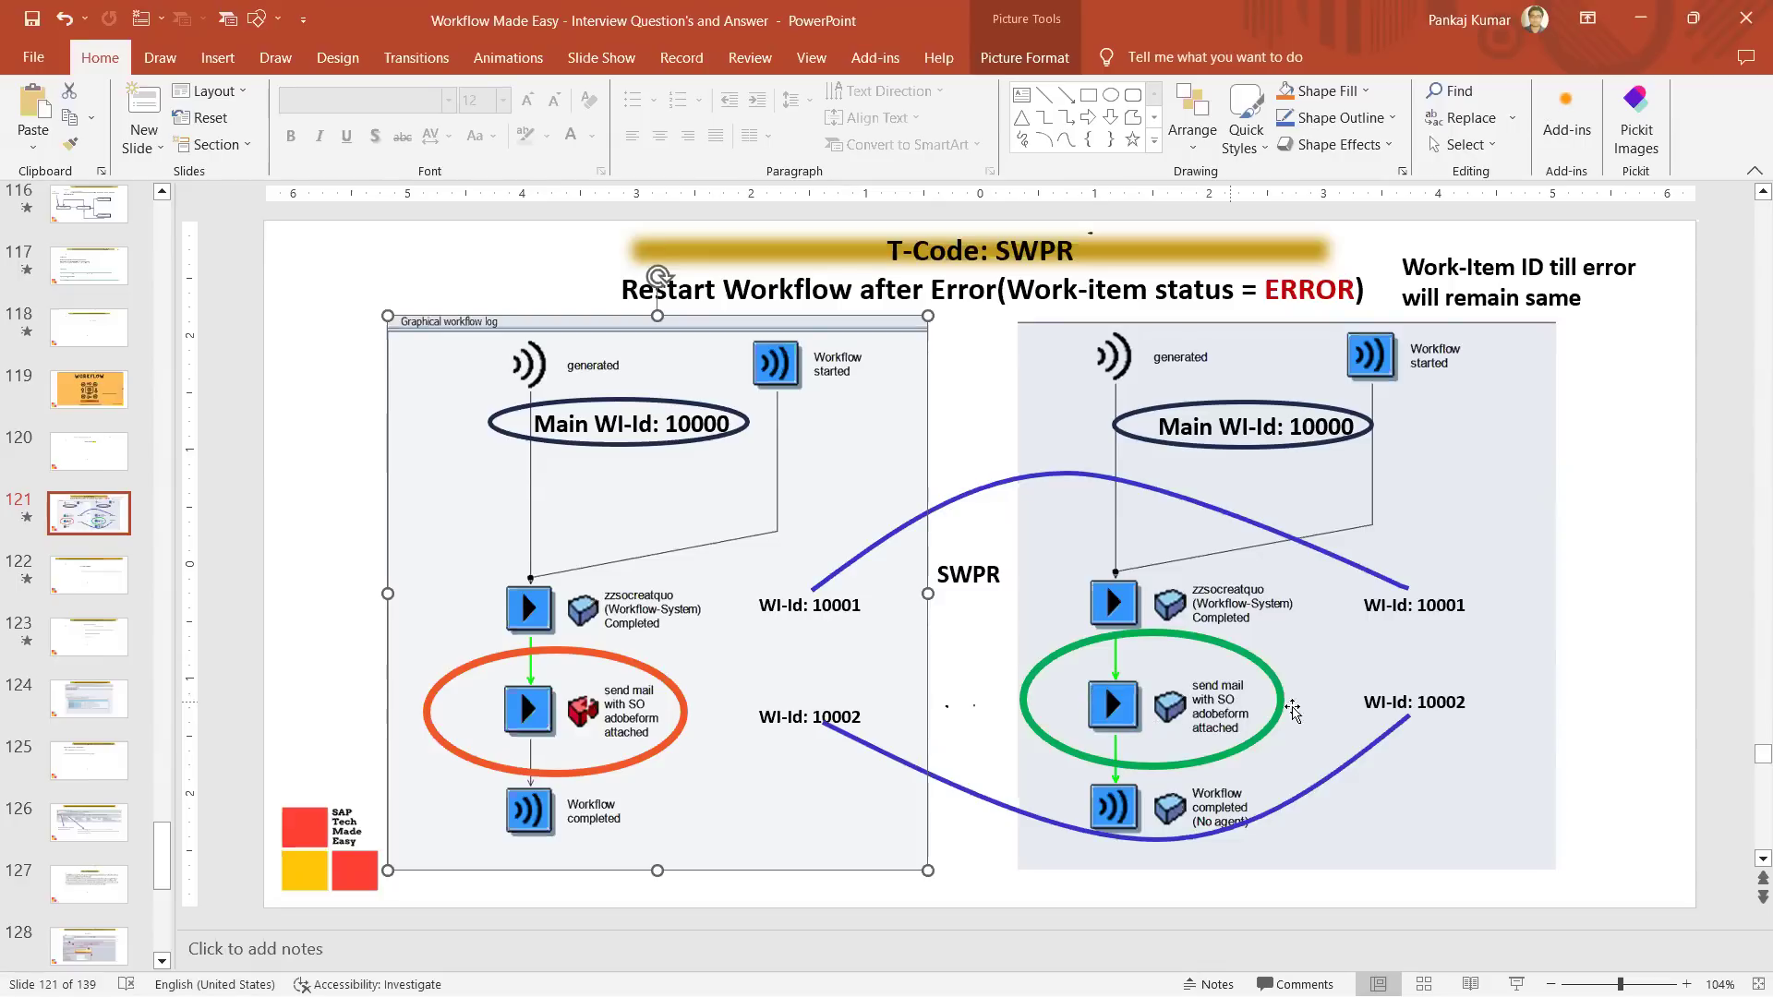
{"action": "left_click", "coordinate": [1460, 704]}
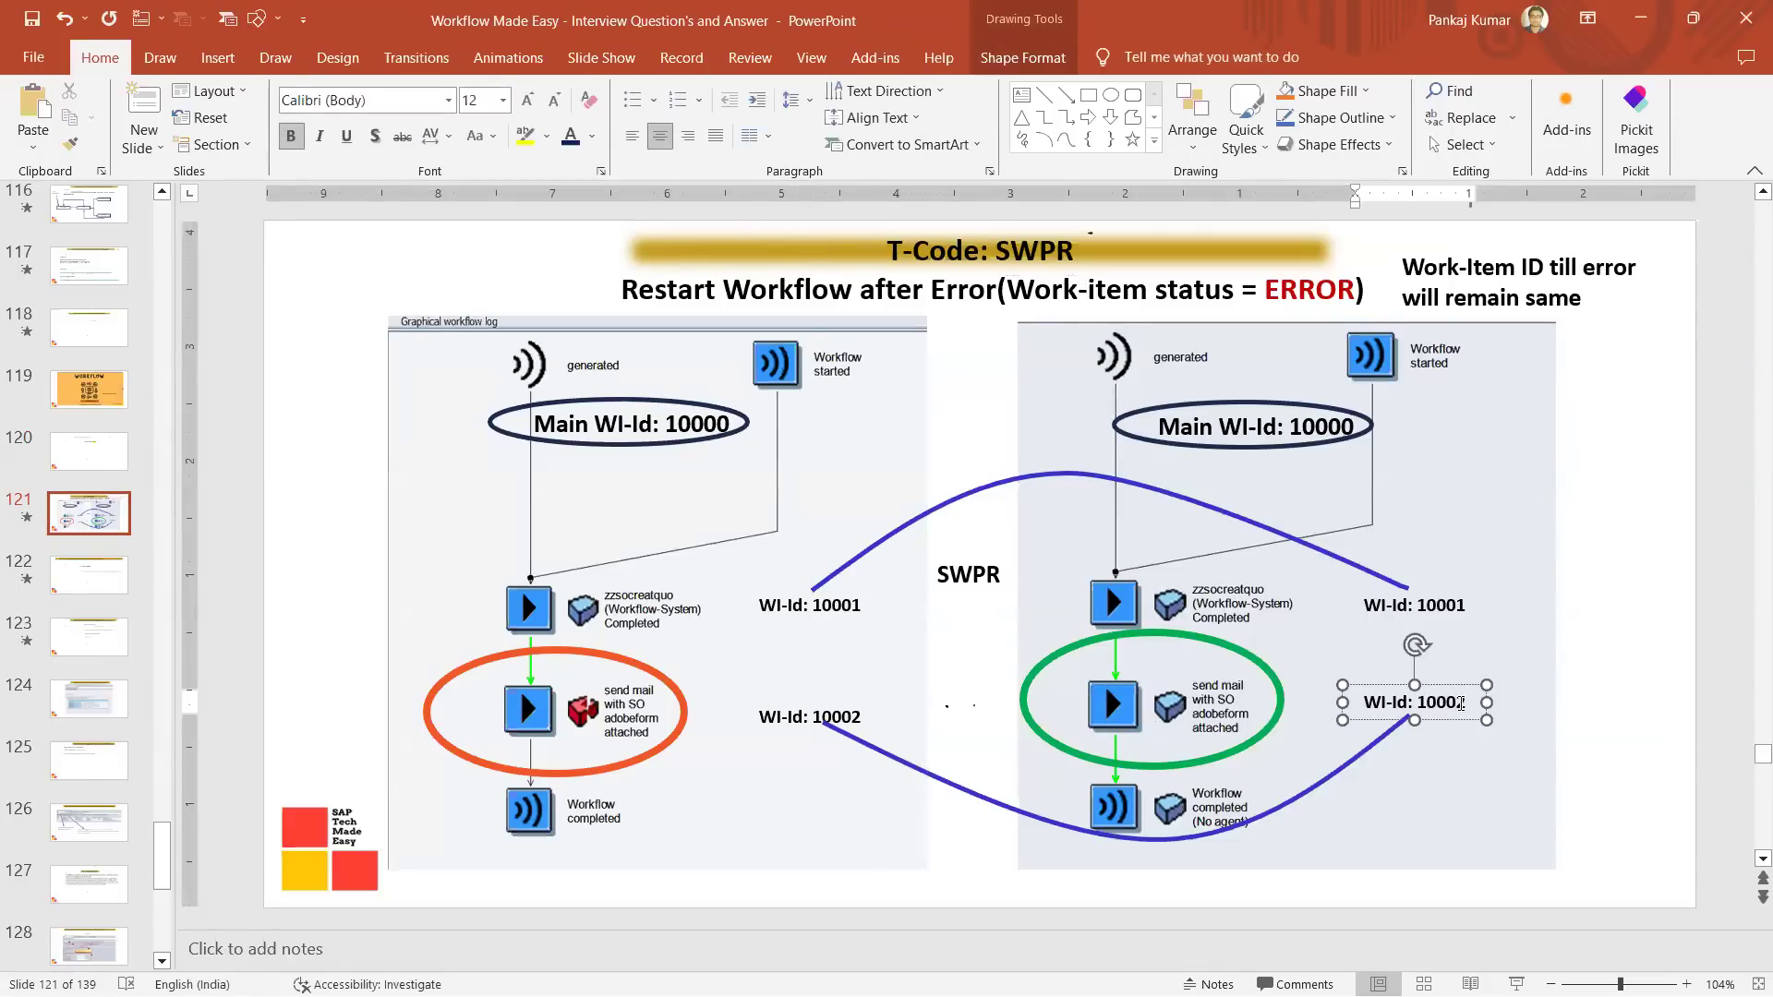
{"action": "left_click", "coordinate": [1460, 607]}
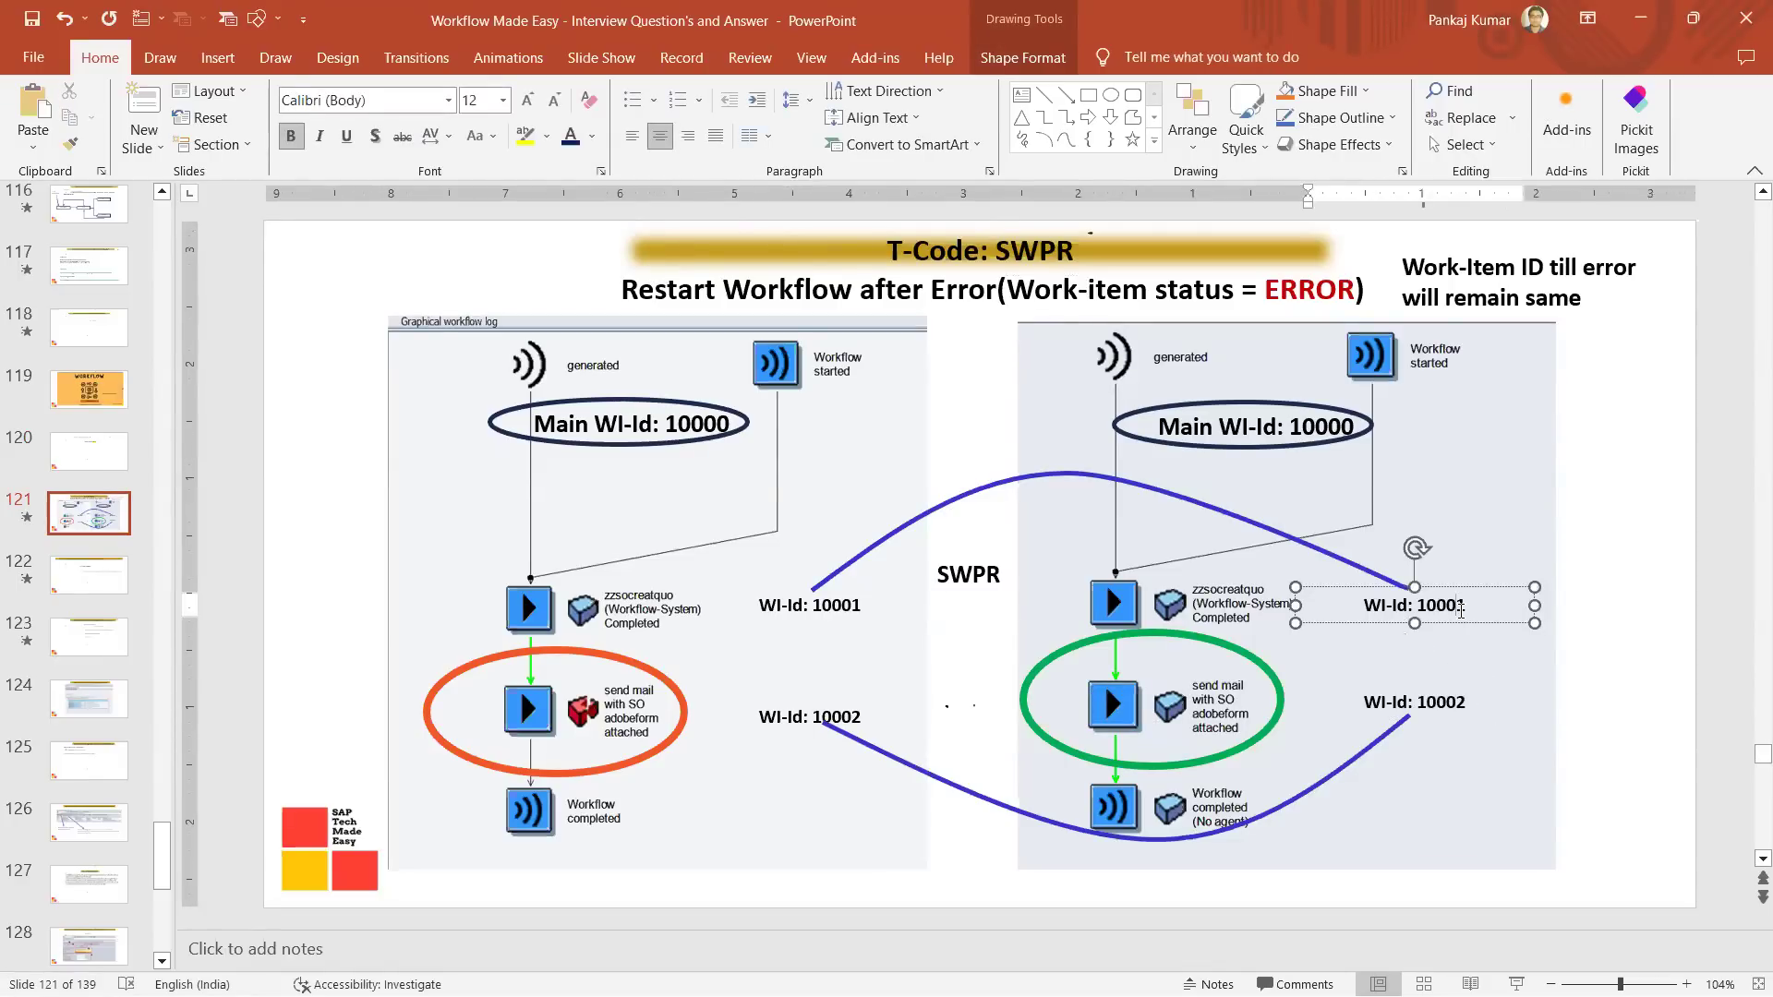
{"action": "left_click", "coordinate": [1466, 706]}
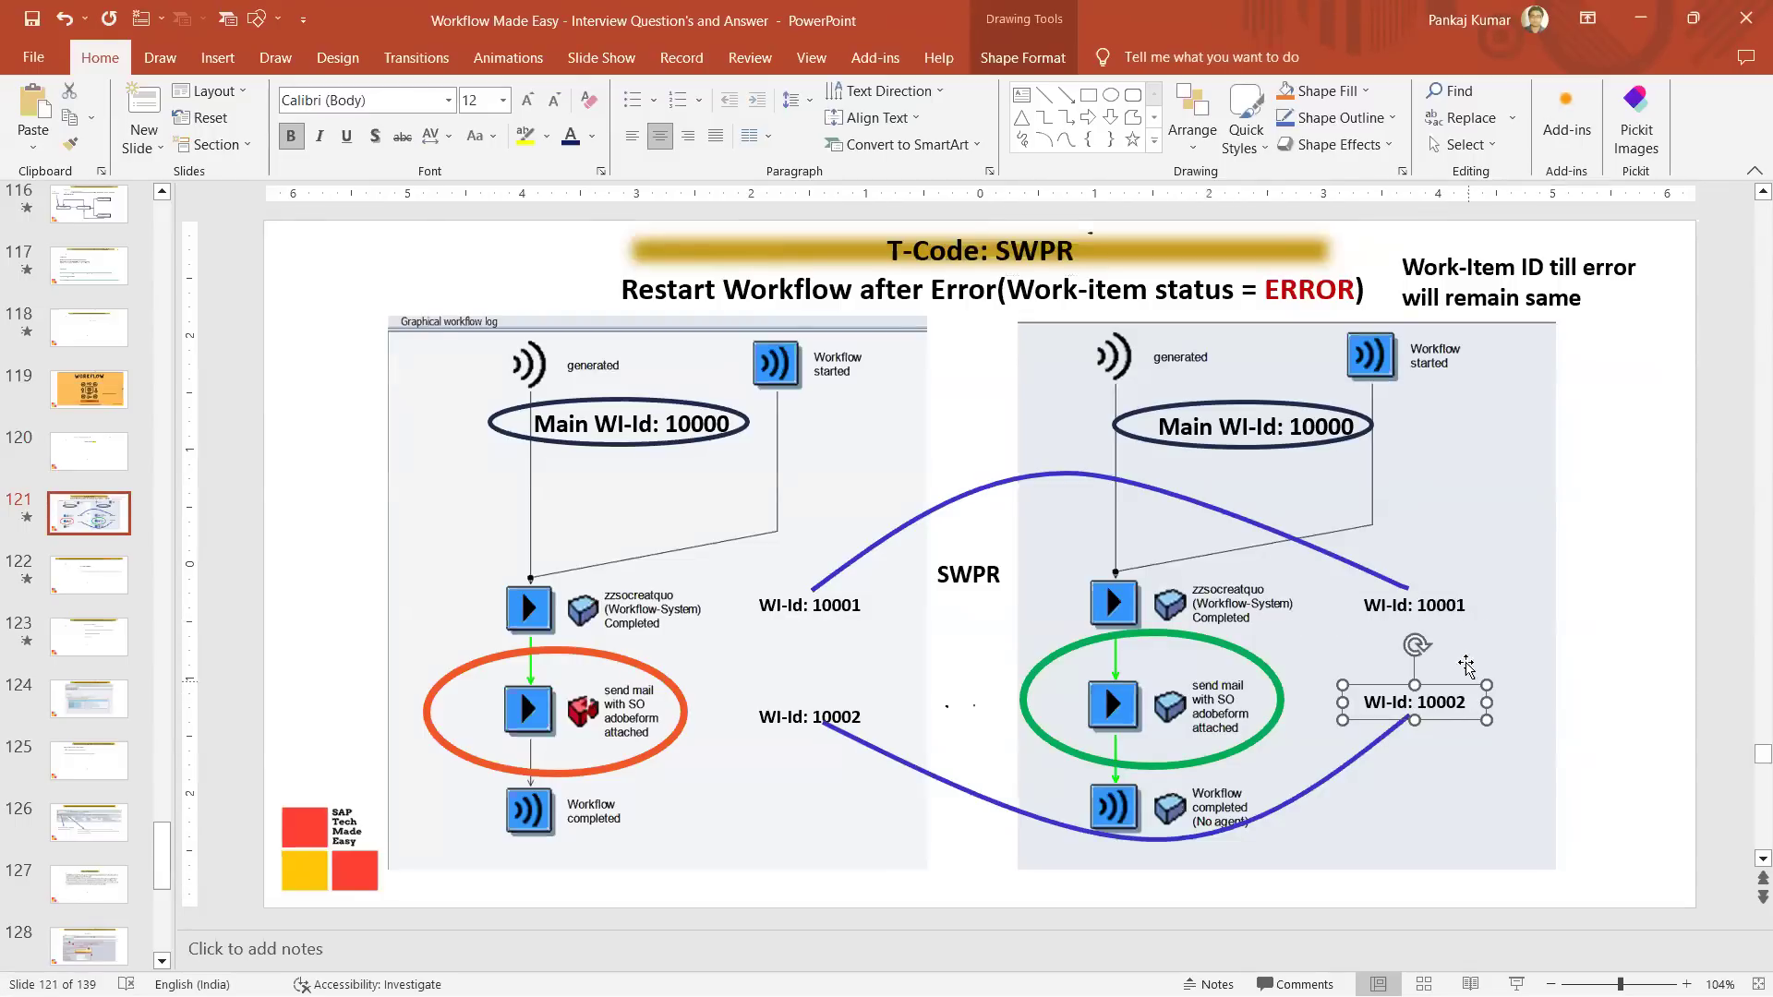
{"action": "left_click", "coordinate": [1464, 621]}
{"action": "left_click", "coordinate": [1484, 700]}
{"action": "left_click", "coordinate": [589, 728]}
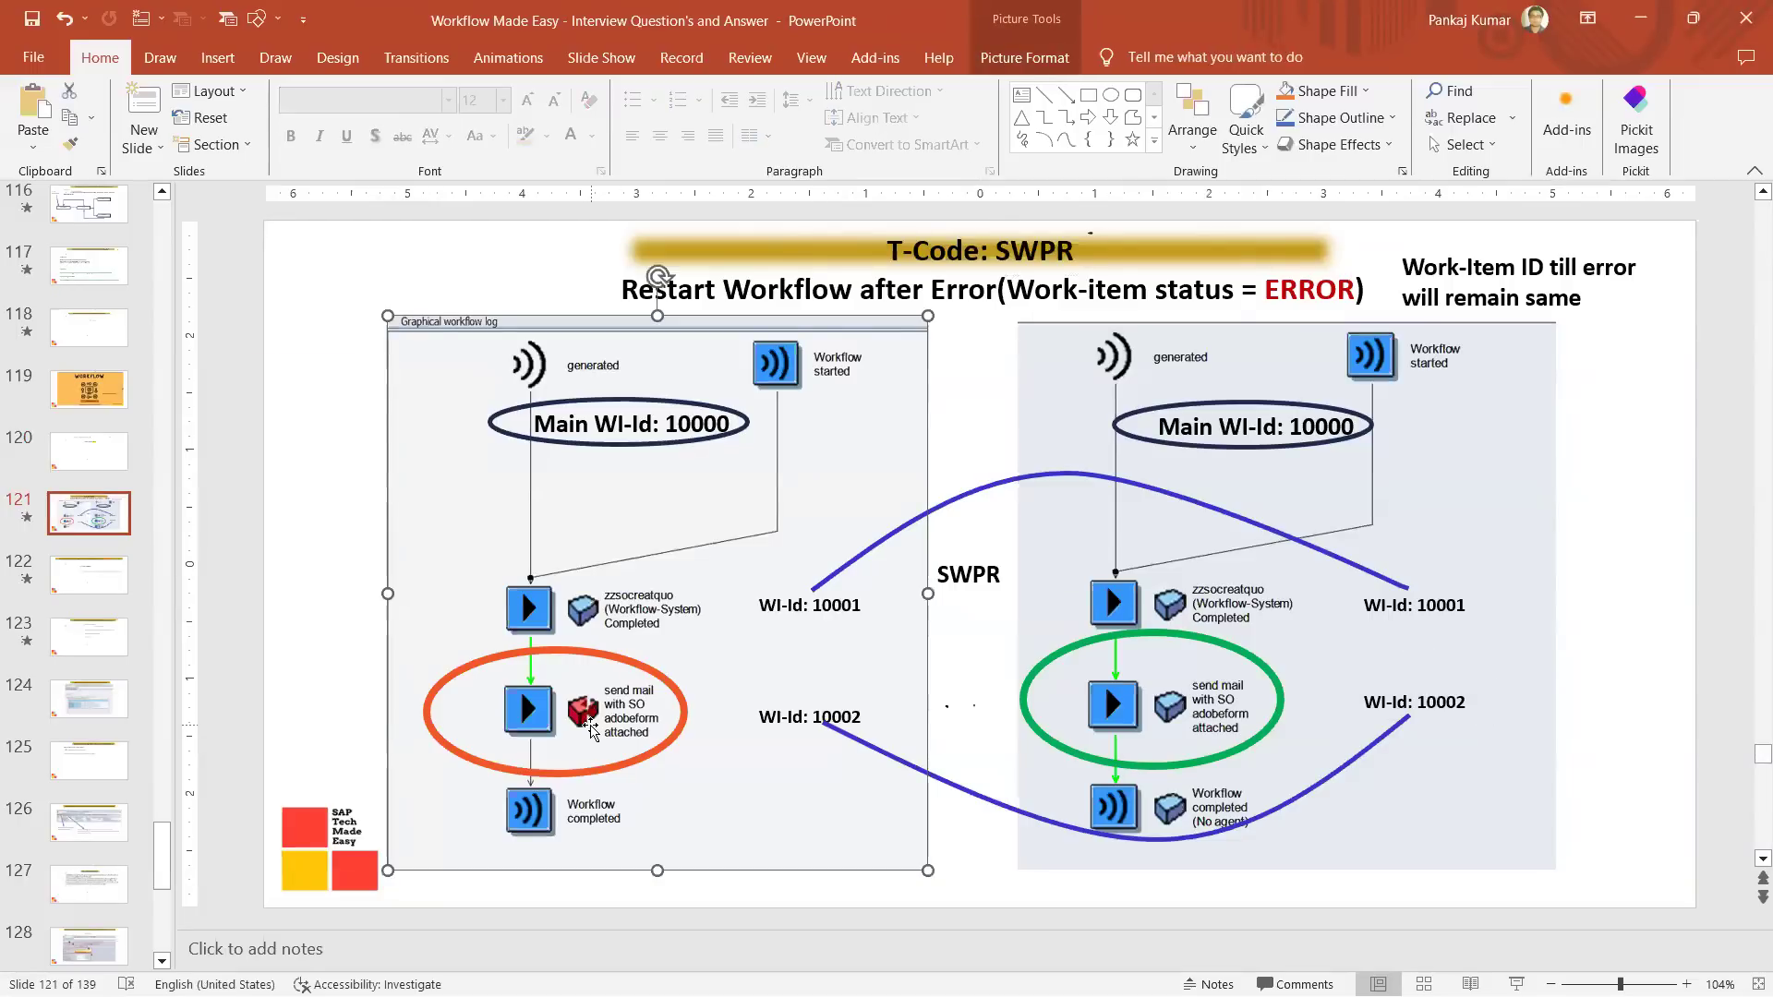
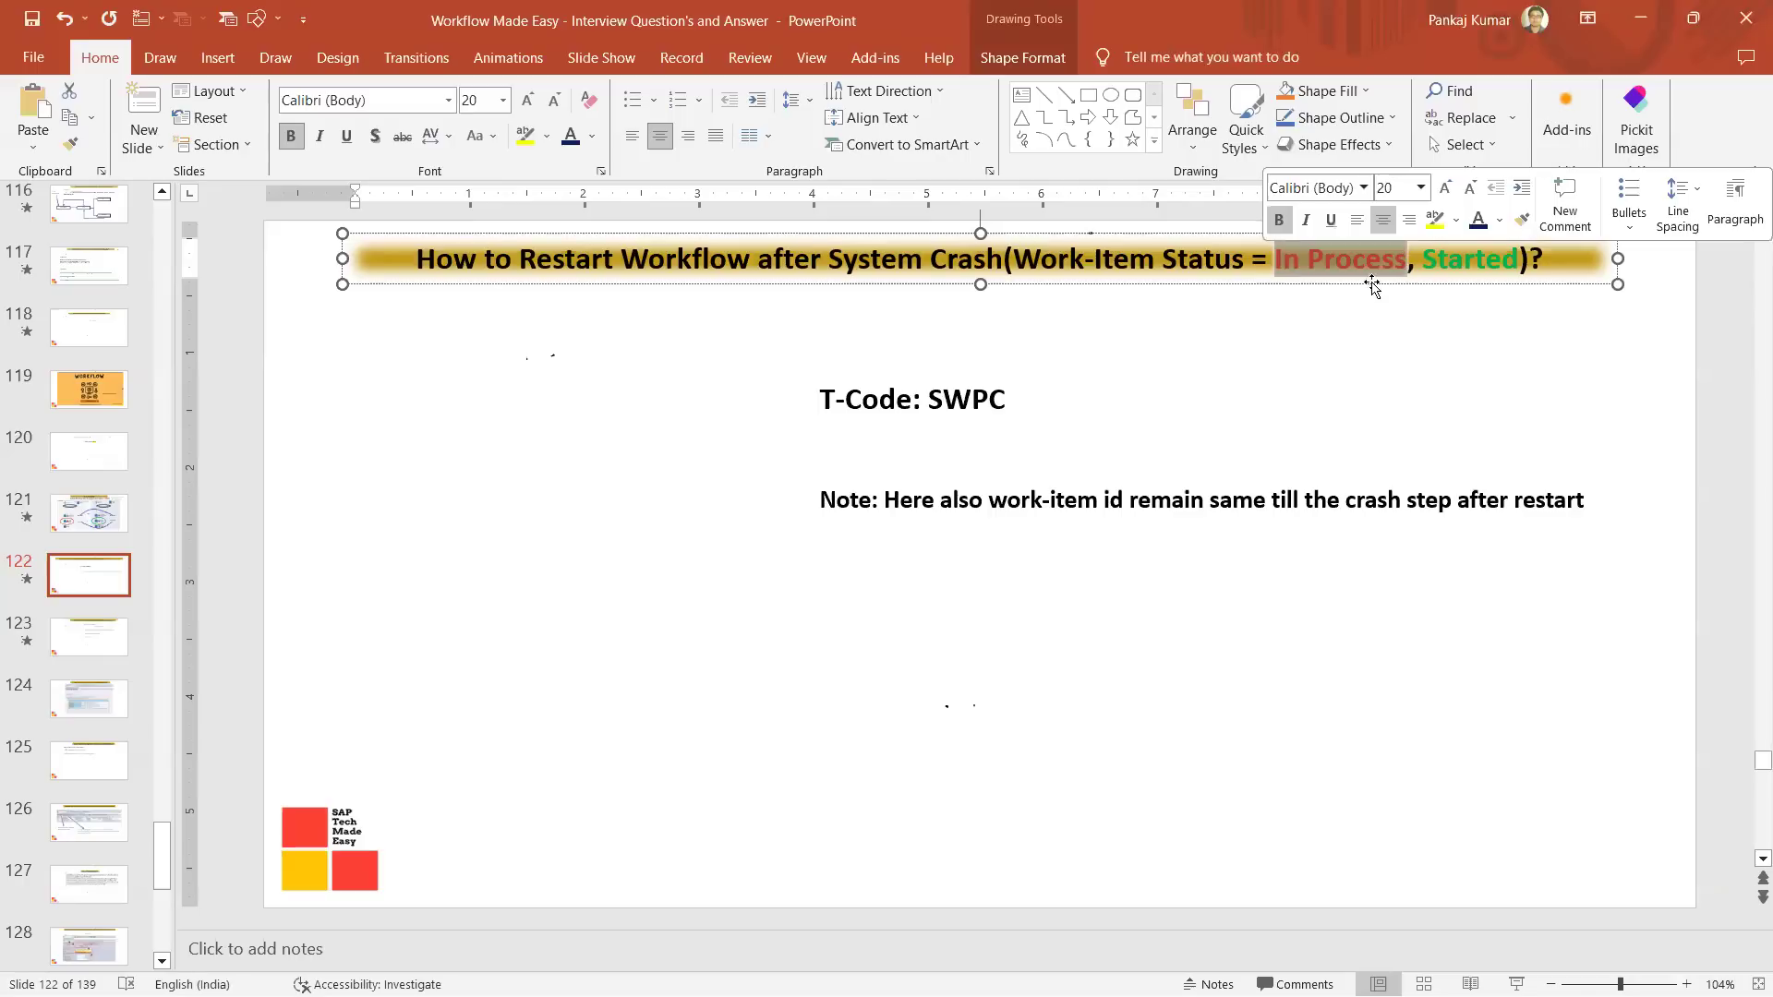
Examine the work-item statuses and the transaction code for restarting a workflow after a system crash on slide 122.
{"action": "left_click", "coordinate": [1277, 261]}
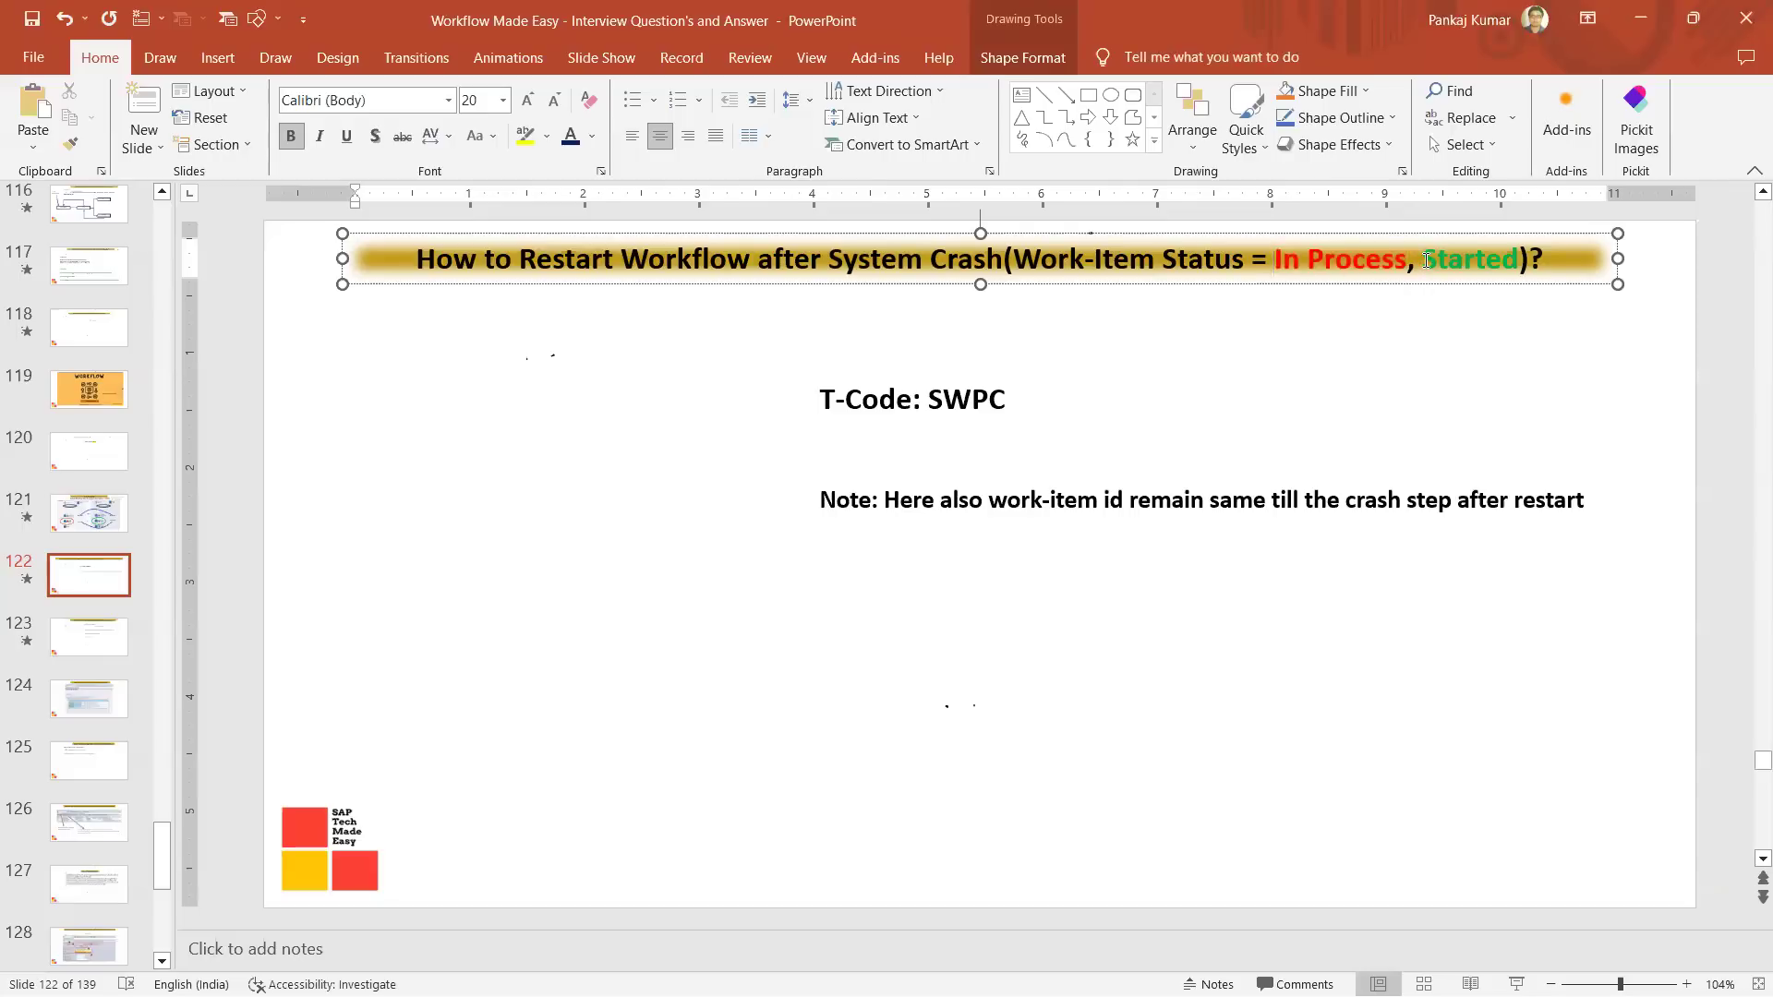
{"action": "left_click_drag", "start_coordinate": [1450, 259], "coordinate": [1280, 263]}
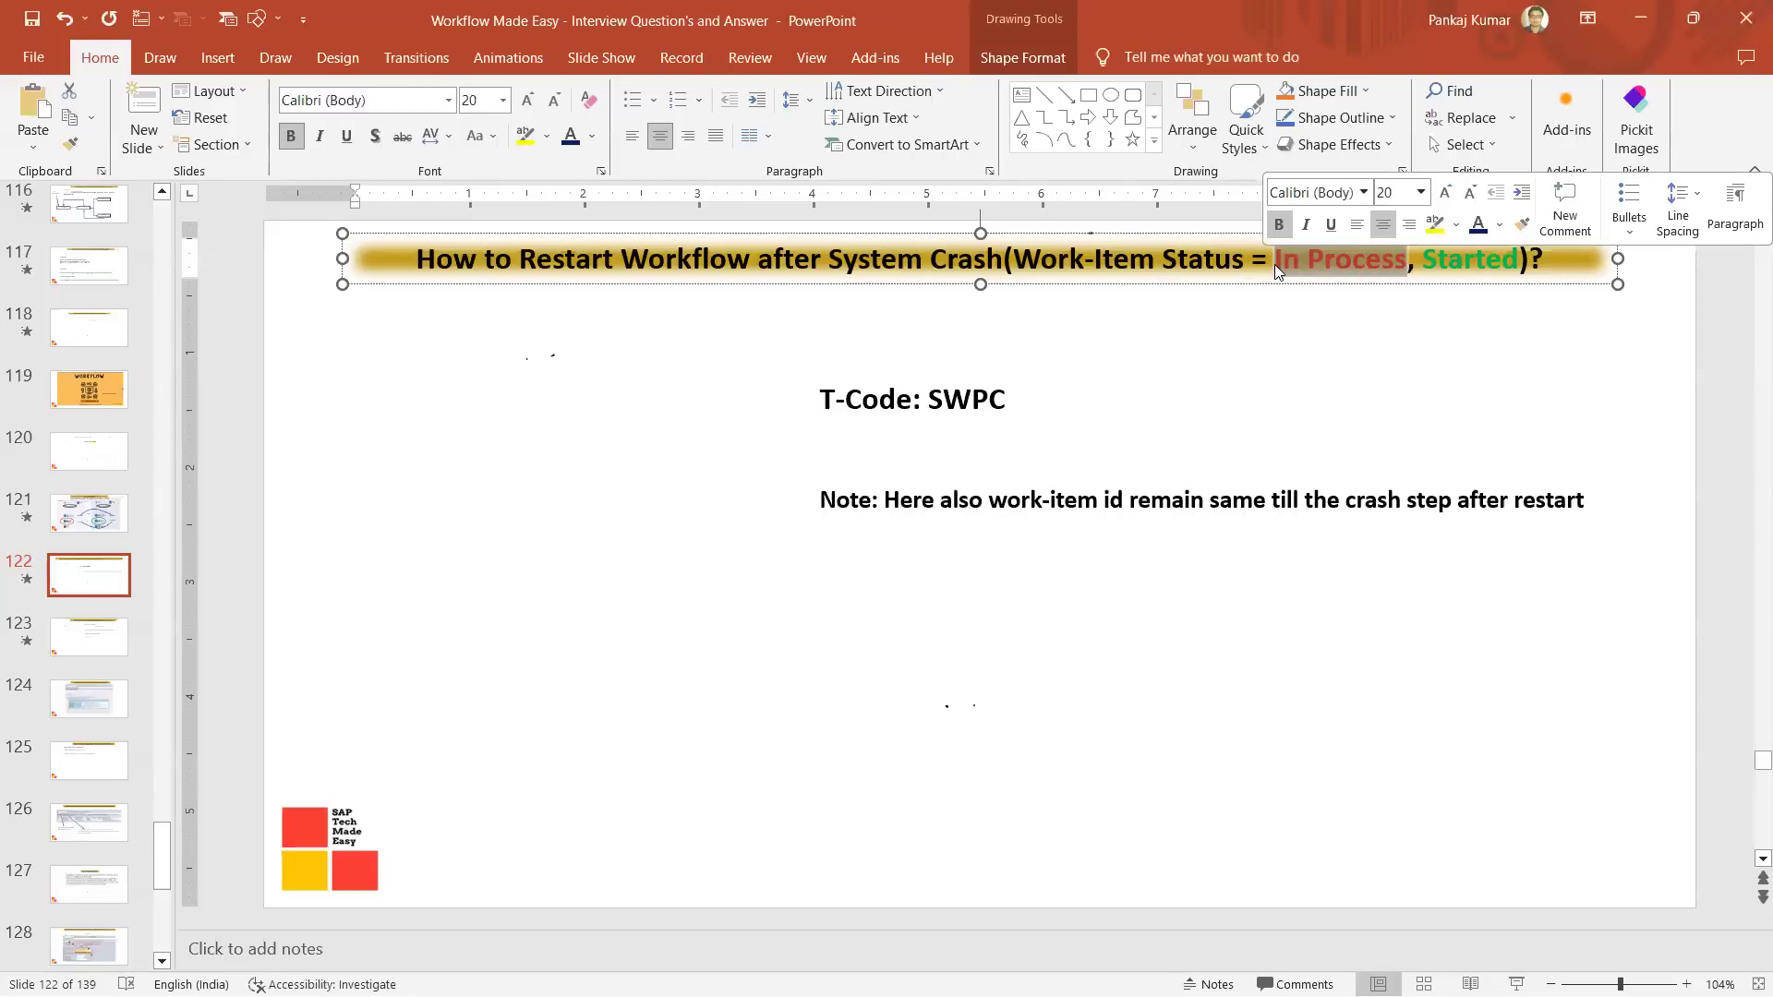
{"action": "left_click", "coordinate": [1028, 399]}
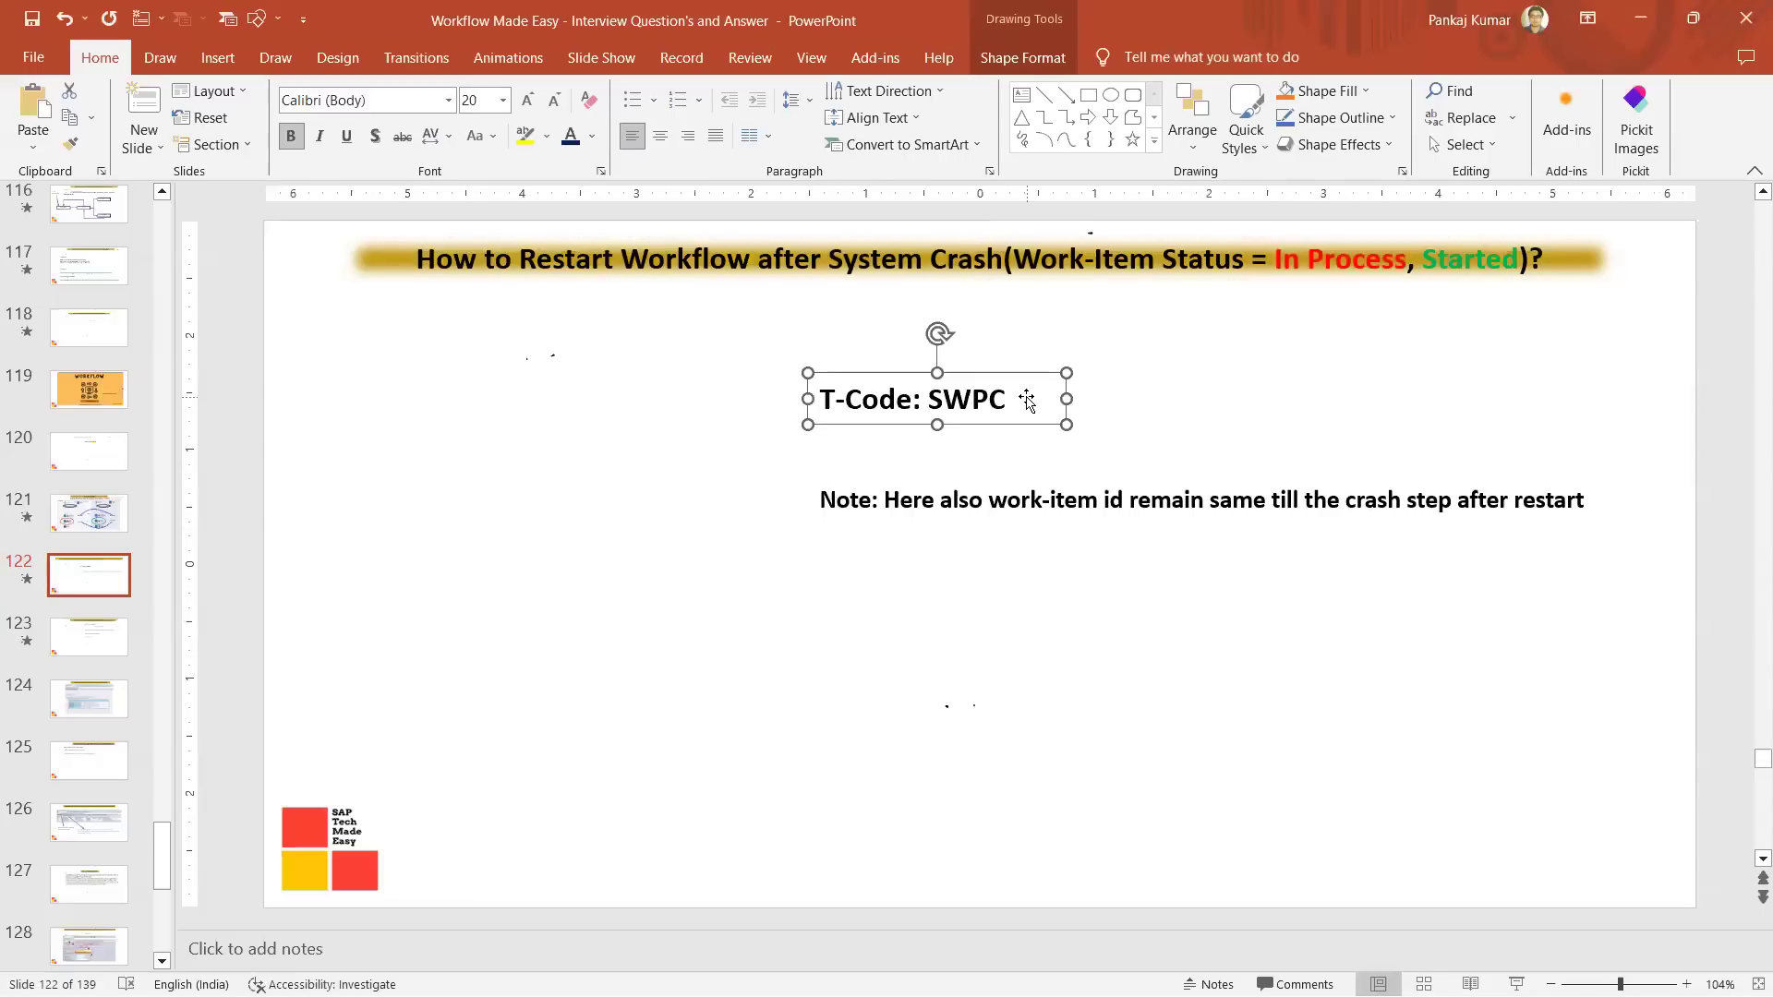
Highlight the transaction code SWPC on slide 122, switch to the SAP system and open transaction SWPC.
{"action": "left_click_drag", "start_coordinate": [931, 399], "coordinate": [1010, 397]}
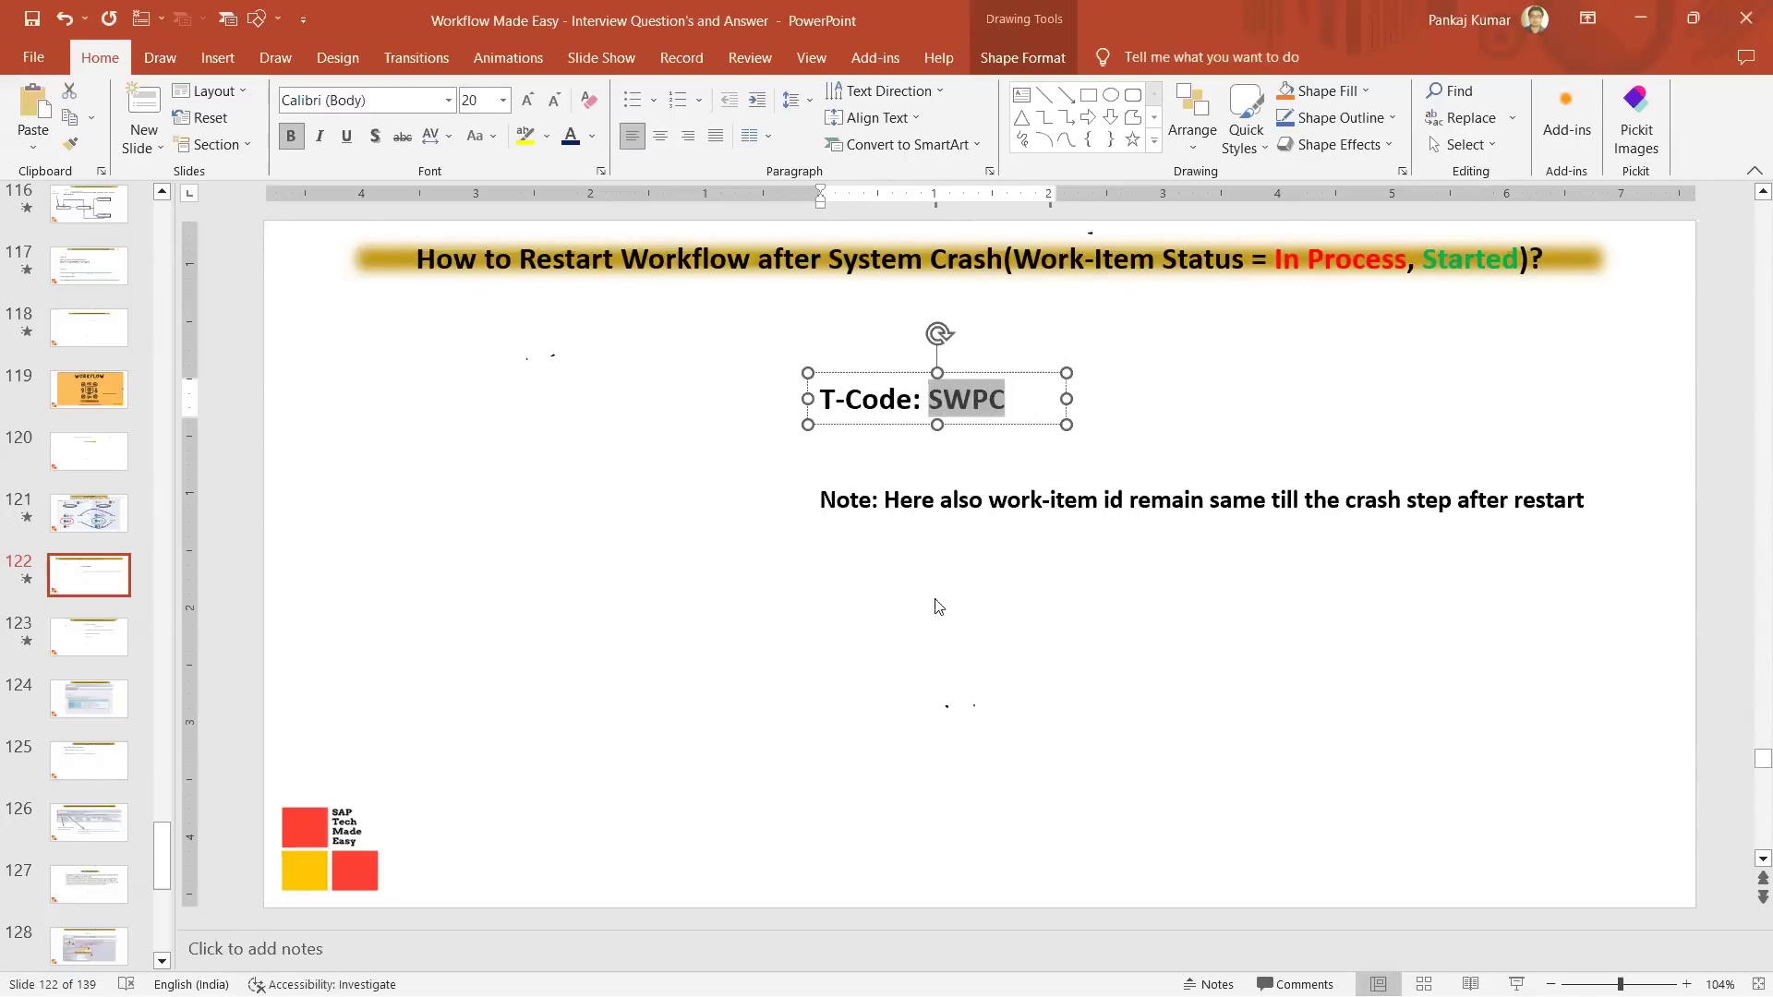
{"action": "key", "text": "alt+Tab"}
{"action": "left_click", "coordinate": [51, 37]}
{"action": "type", "text": "/Nswpc"}
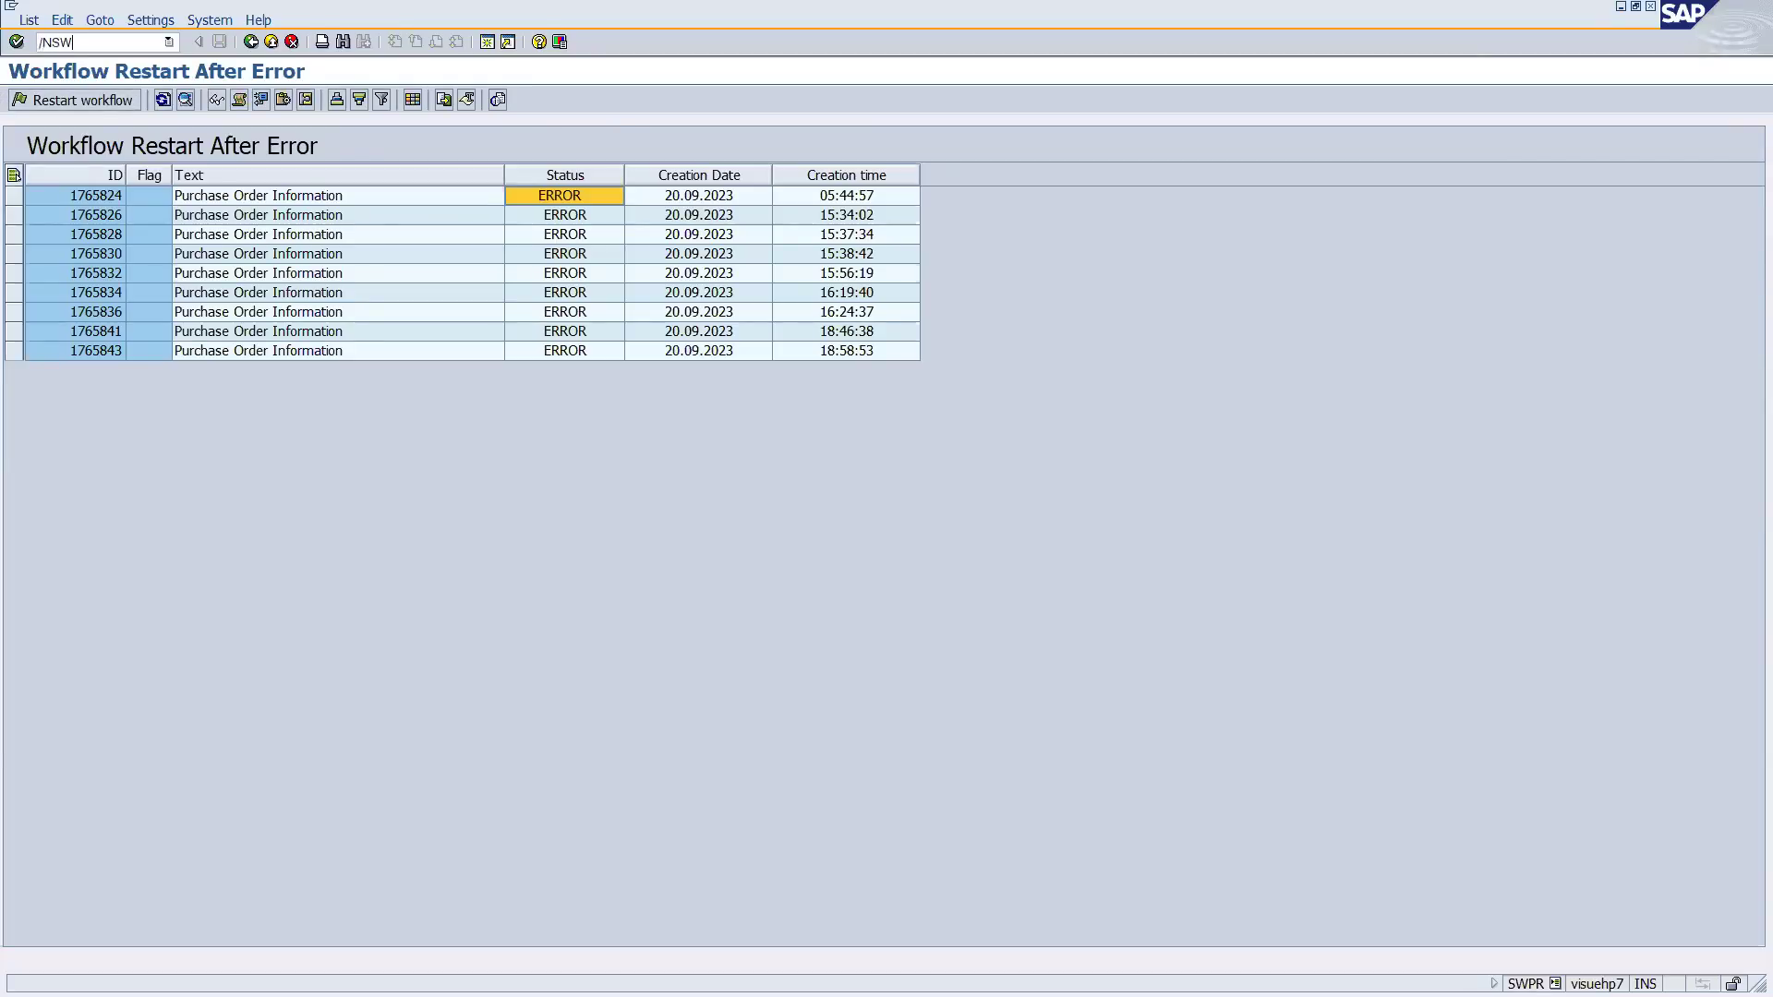
{"action": "key", "text": "Return"}
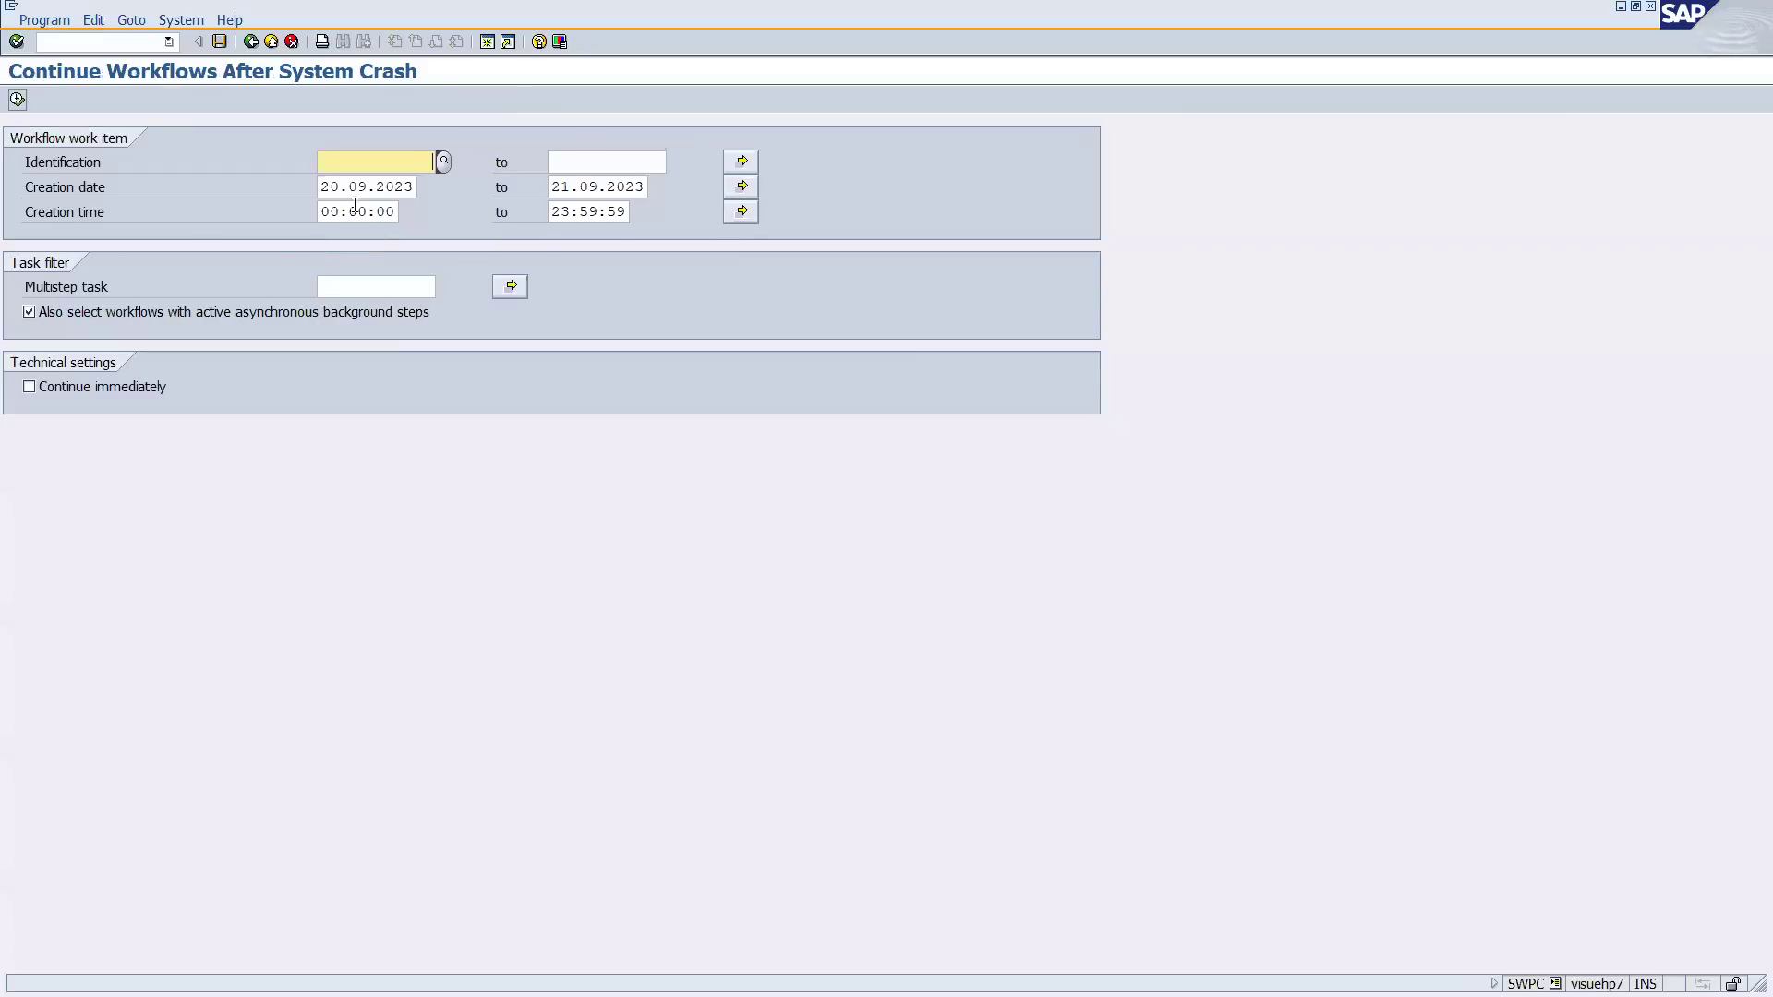
List the workflows created from 01.09.2023 in the system-crash selection and return to the selection screen.
{"action": "left_click_drag", "start_coordinate": [336, 186], "coordinate": [322, 187]}
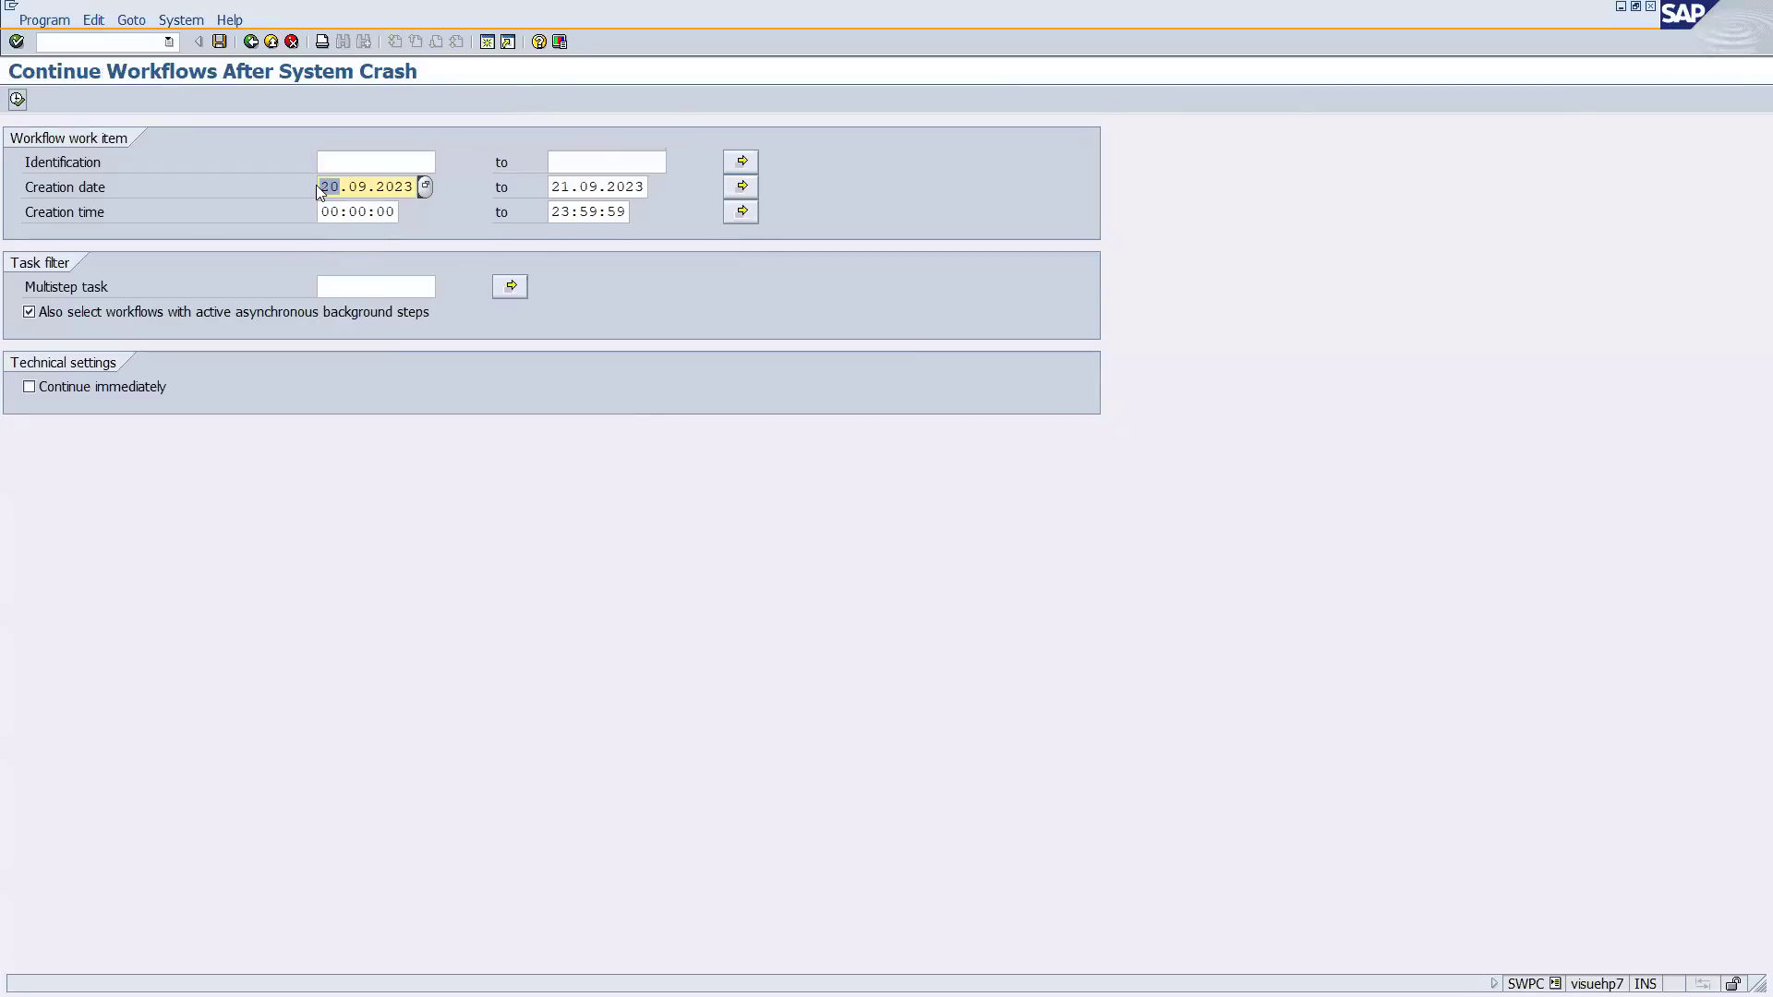
{"action": "type", "text": "01"}
{"action": "left_click", "coordinate": [18, 99]}
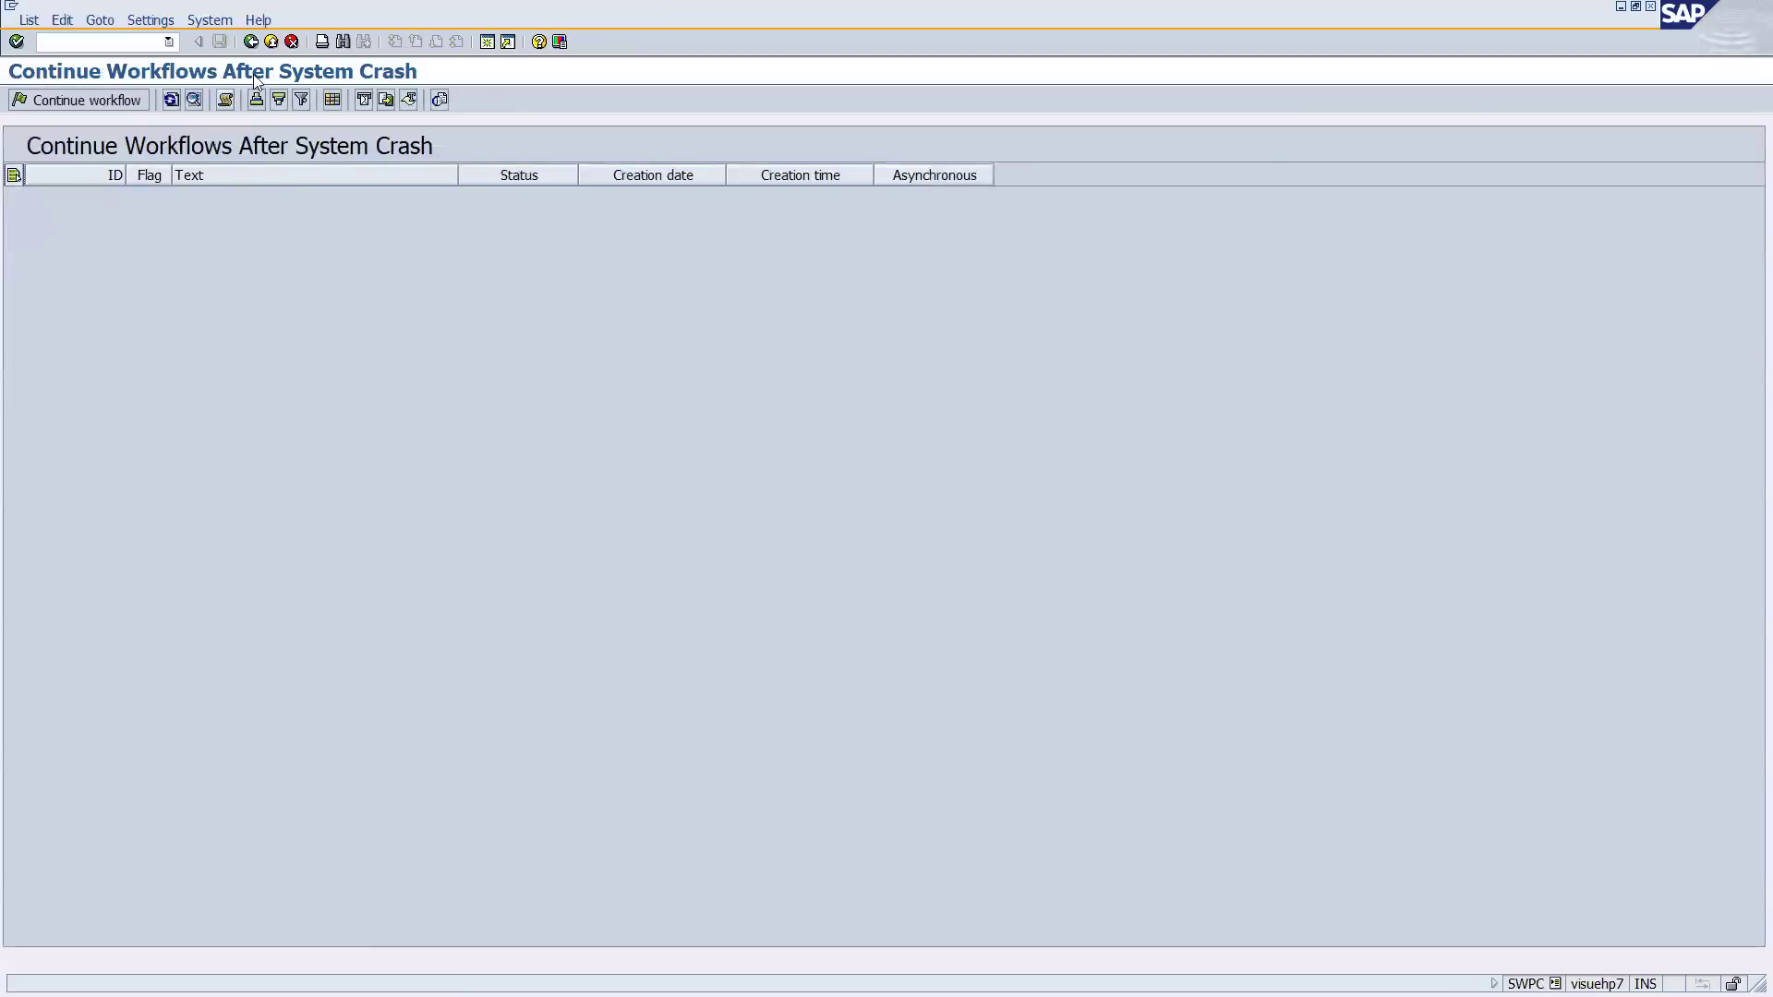
{"action": "left_click", "coordinate": [250, 41]}
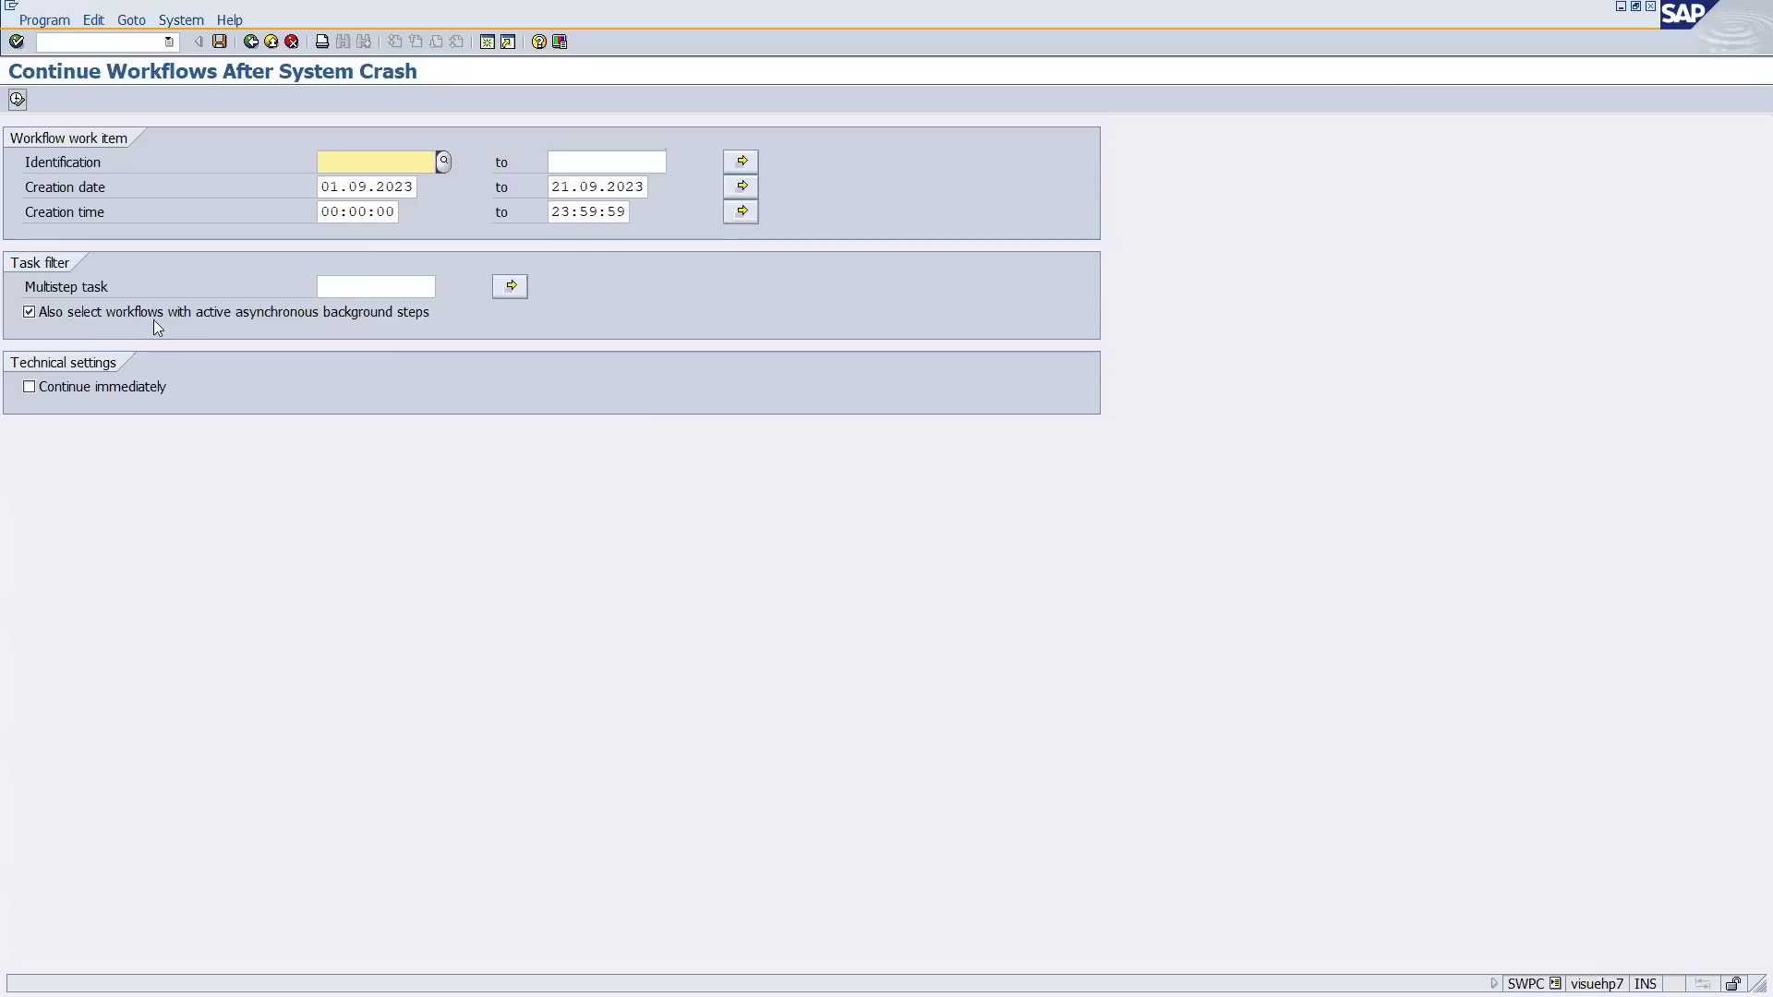
Set the start of the creation date range to 01.09.2022 and list the workflows to continue.
{"action": "left_click_drag", "start_coordinate": [404, 187], "coordinate": [424, 187]}
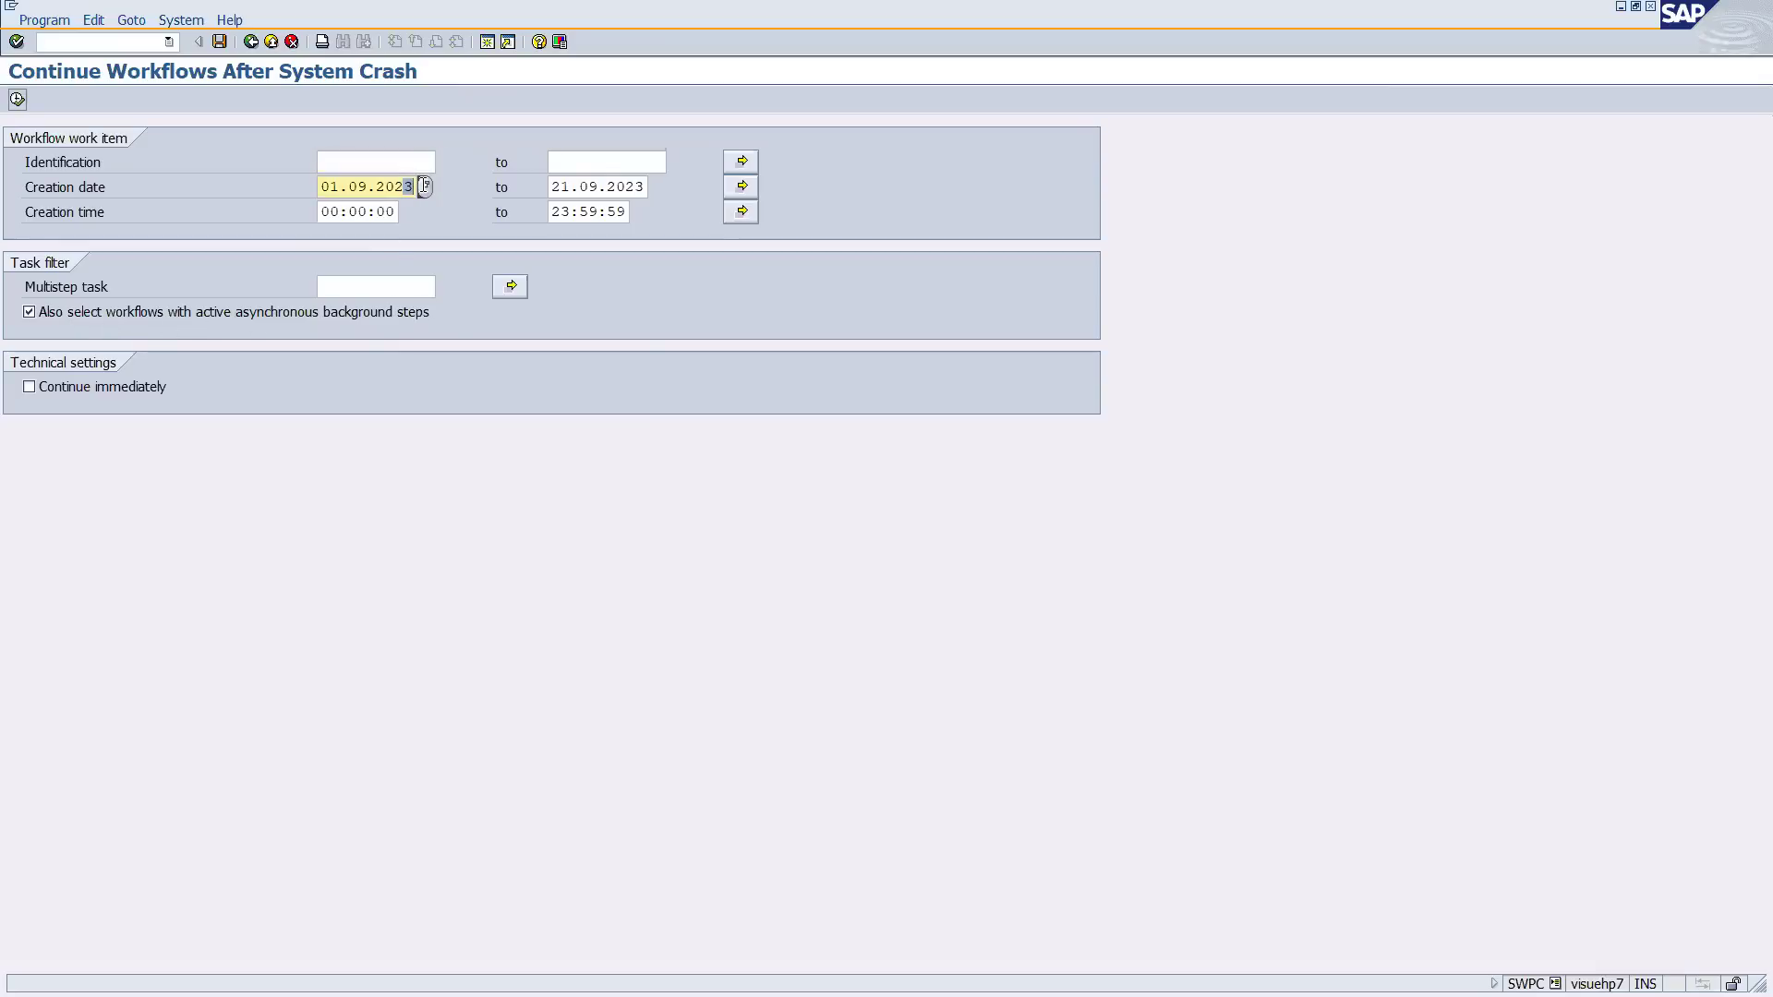
{"action": "type", "text": "2"}
{"action": "left_click", "coordinate": [18, 100]}
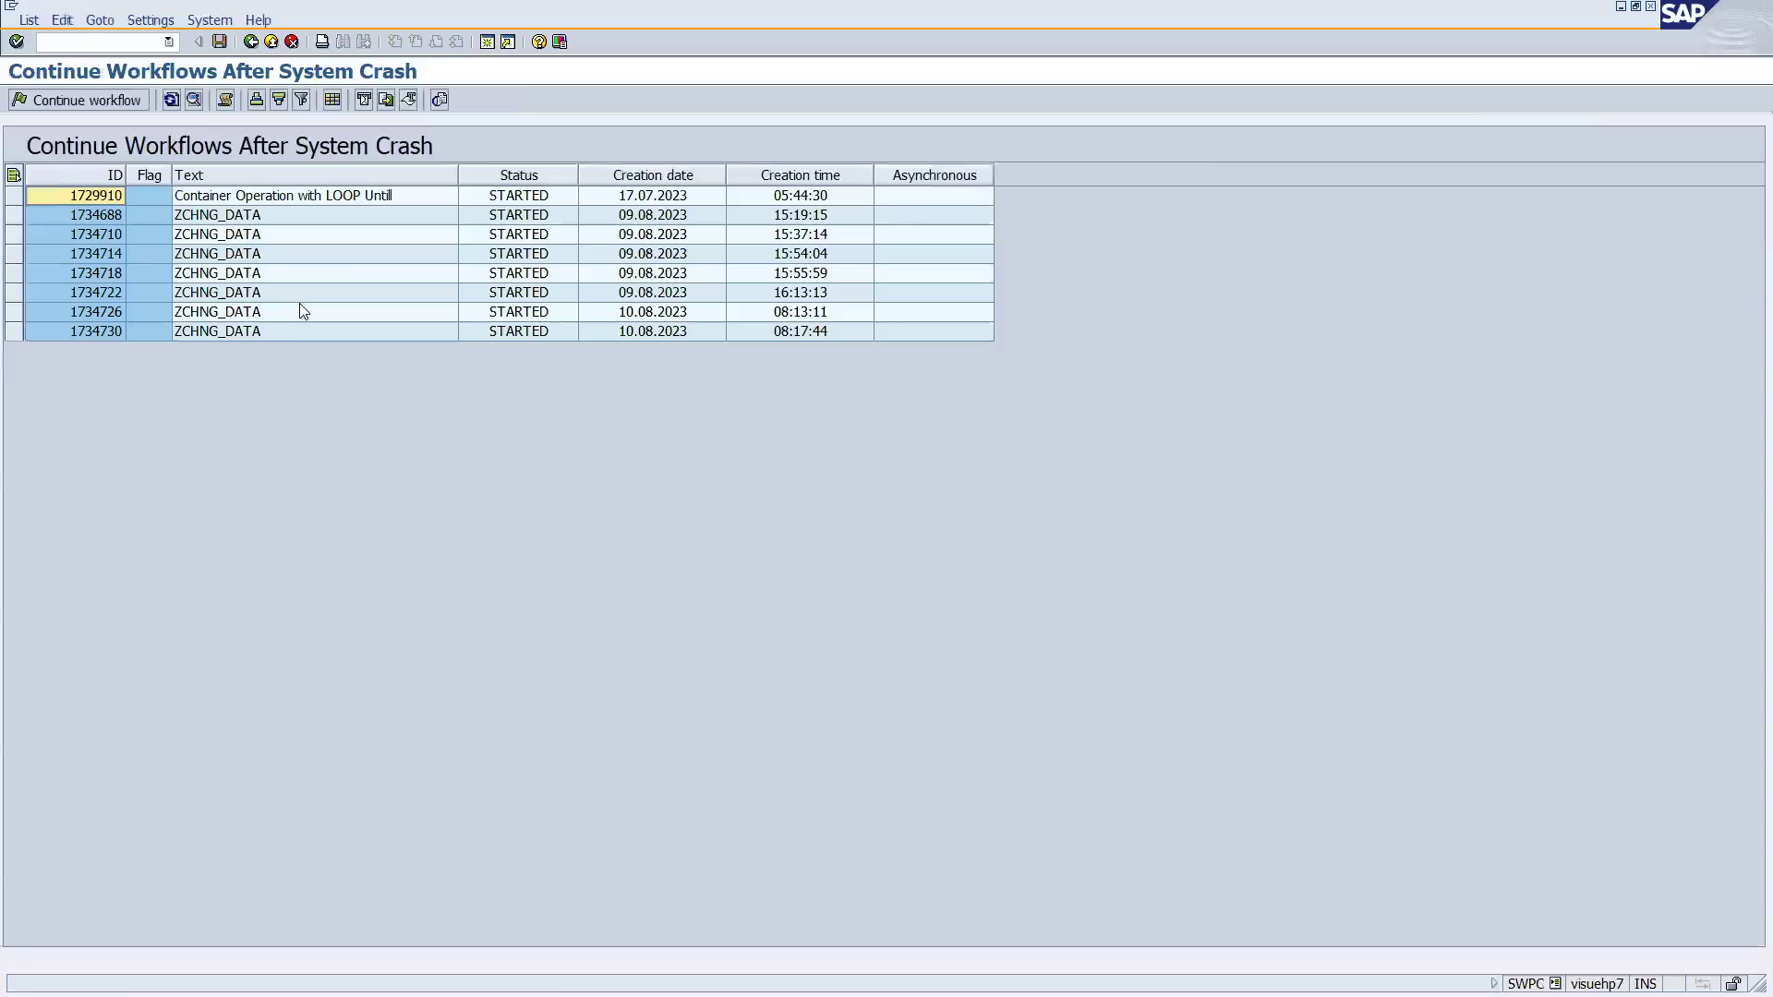
Examine the texts and statuses of the ZCHNG_DATA workflows listed for continuation.
{"action": "left_click", "coordinate": [212, 220]}
{"action": "left_click", "coordinate": [212, 258]}
{"action": "left_click", "coordinate": [496, 239]}
{"action": "left_click", "coordinate": [499, 276]}
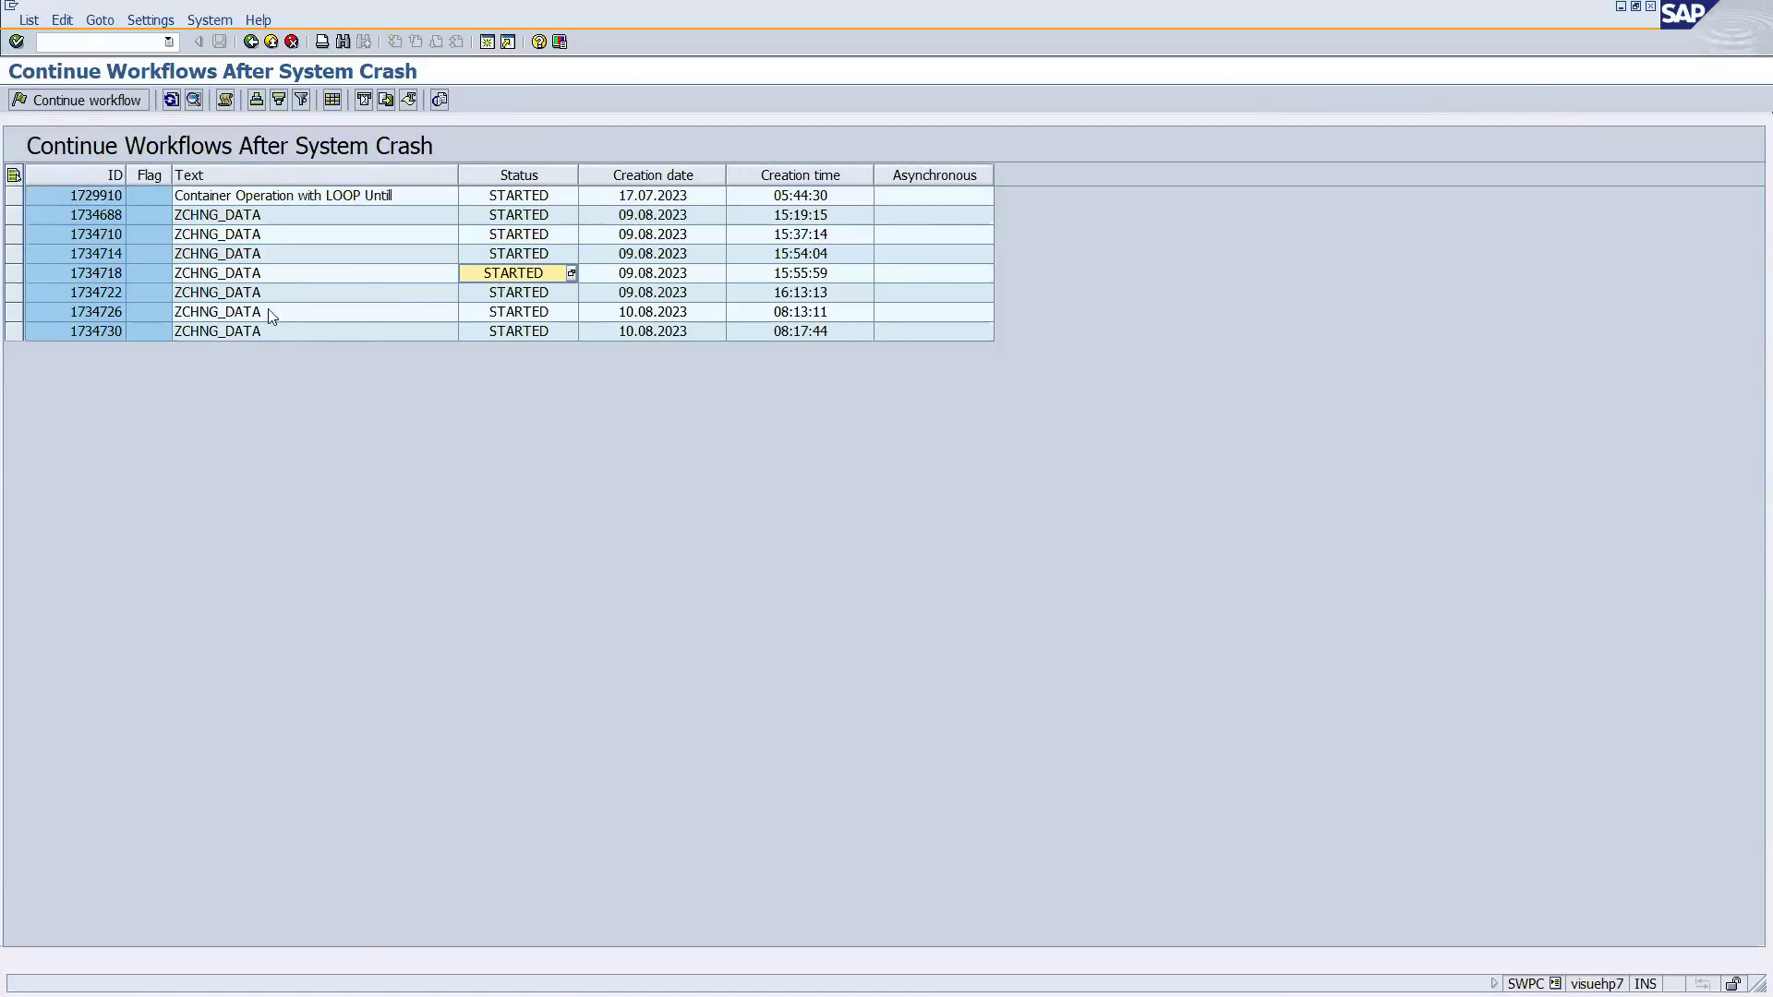
{"action": "left_click", "coordinate": [232, 259]}
{"action": "left_click", "coordinate": [235, 313]}
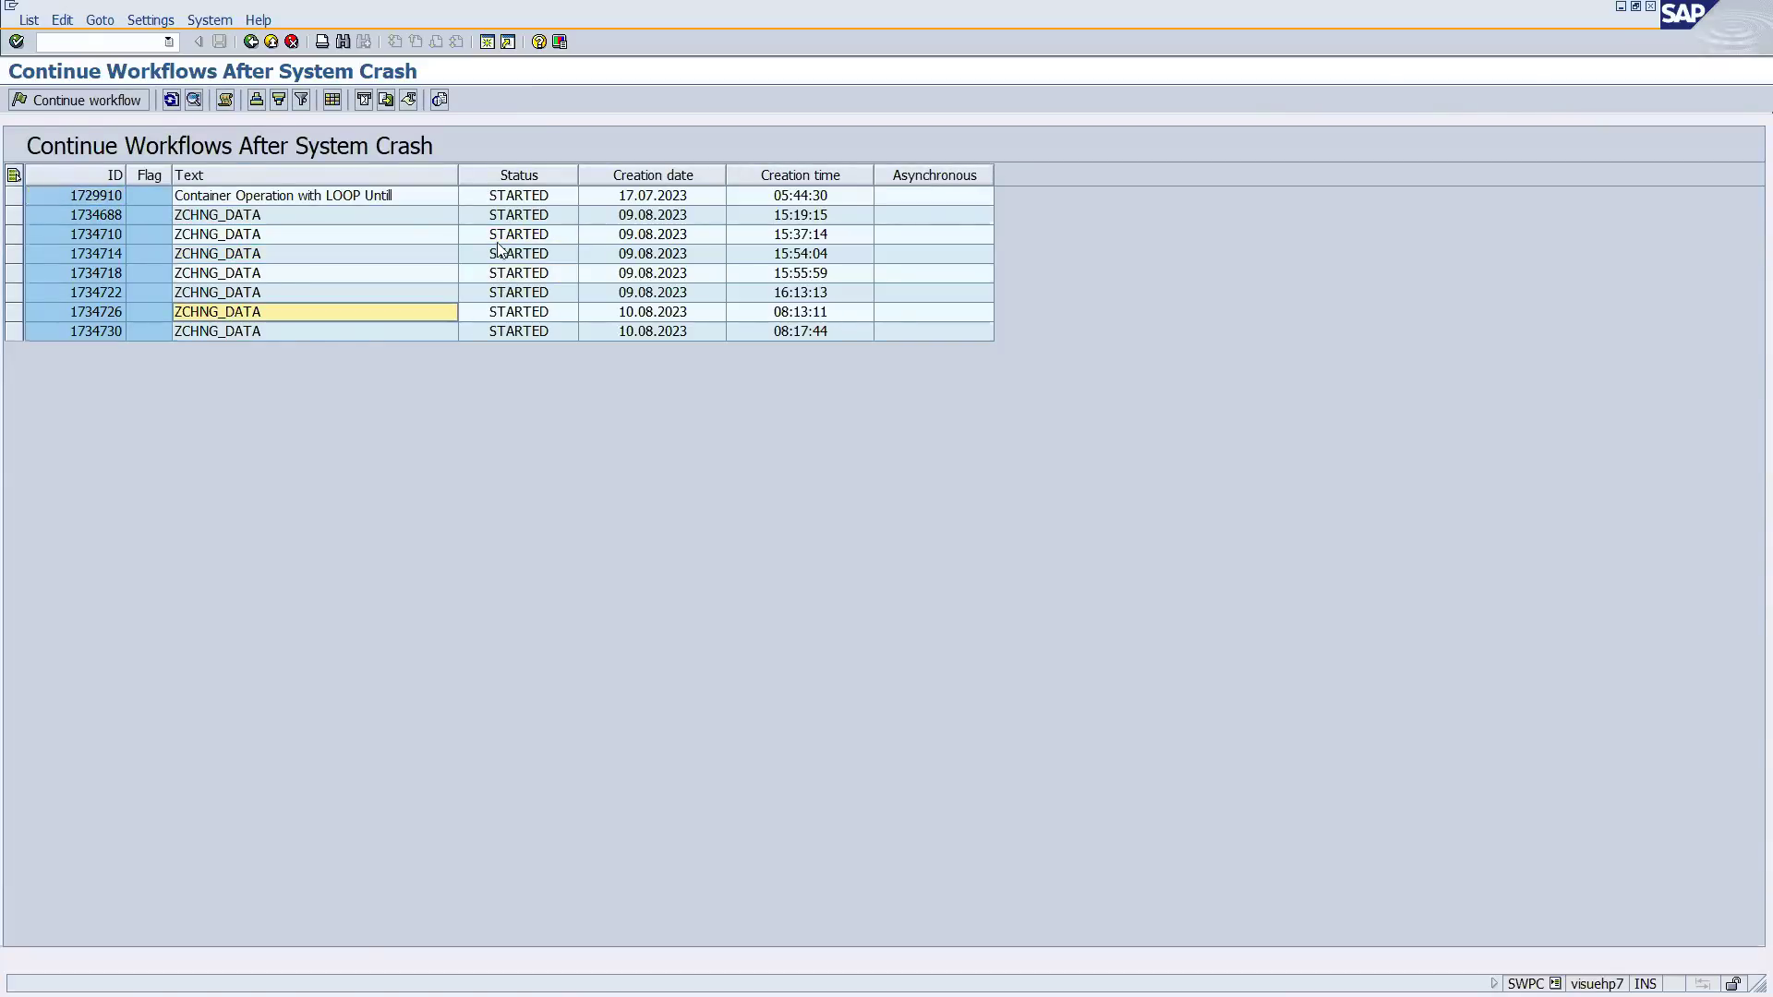
{"action": "left_click", "coordinate": [510, 316]}
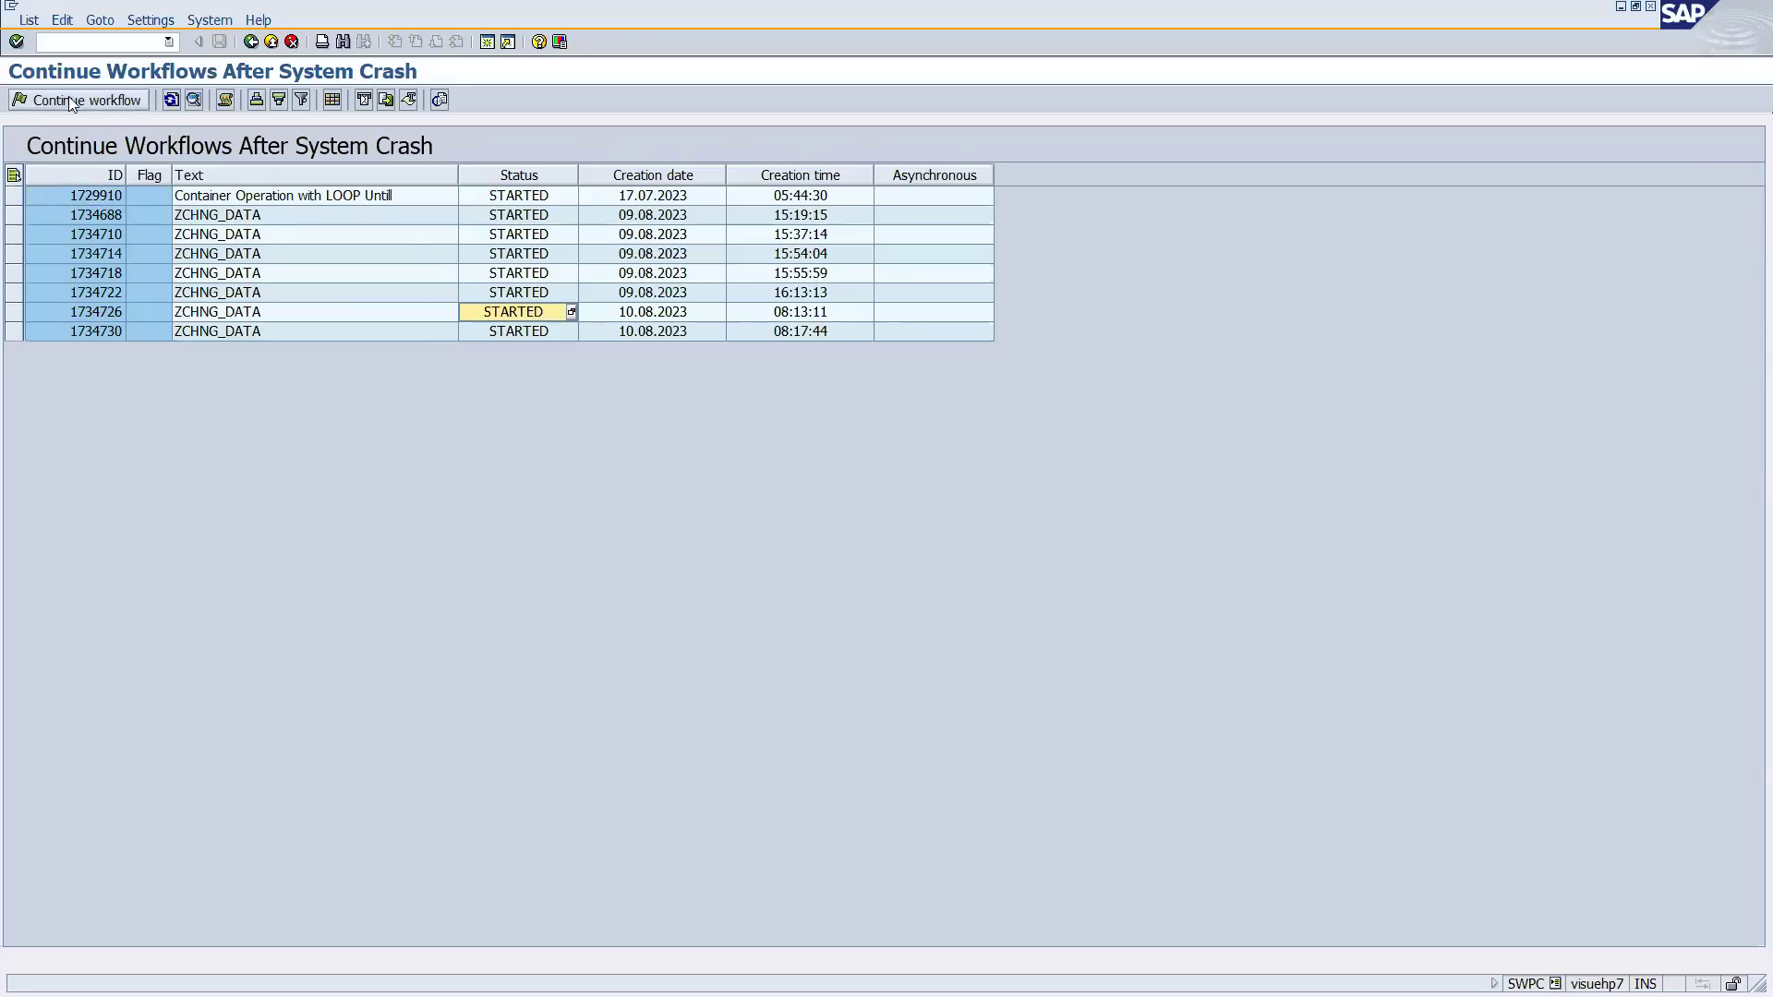
Continue the ZCHNG_DATA workflow with work-item ID 1734688 and refresh the list.
{"action": "left_click", "coordinate": [14, 216]}
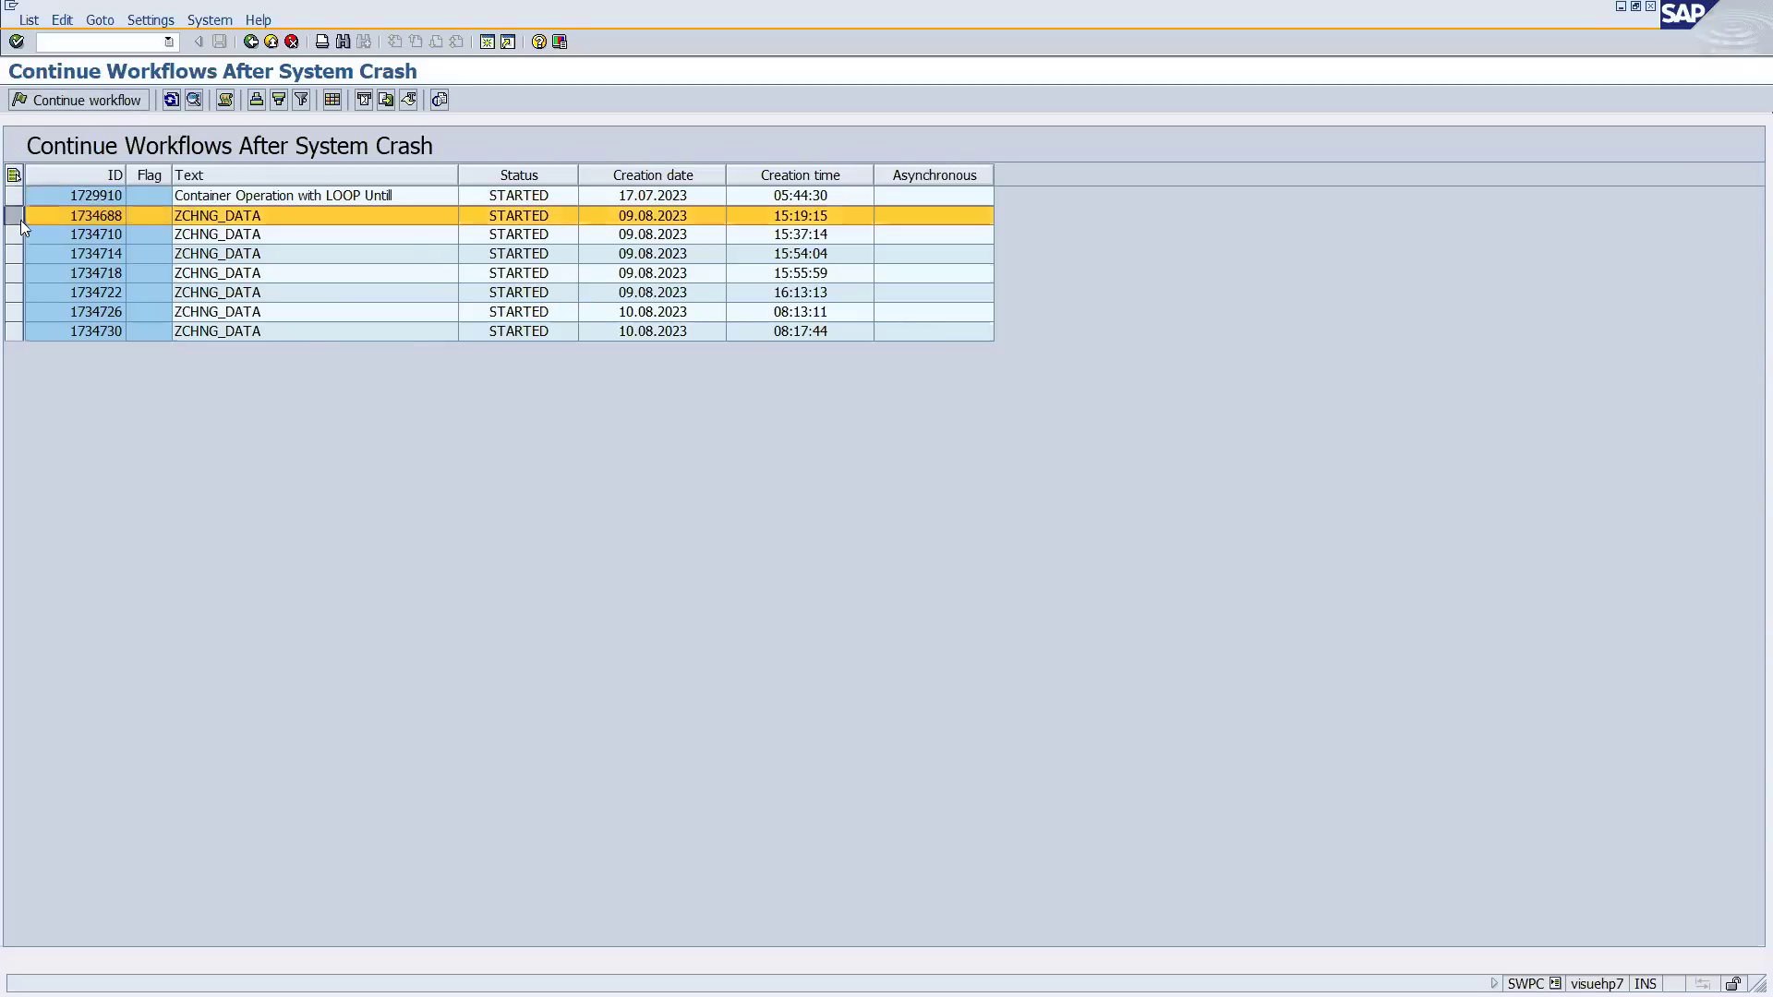
{"action": "left_click", "coordinate": [68, 100]}
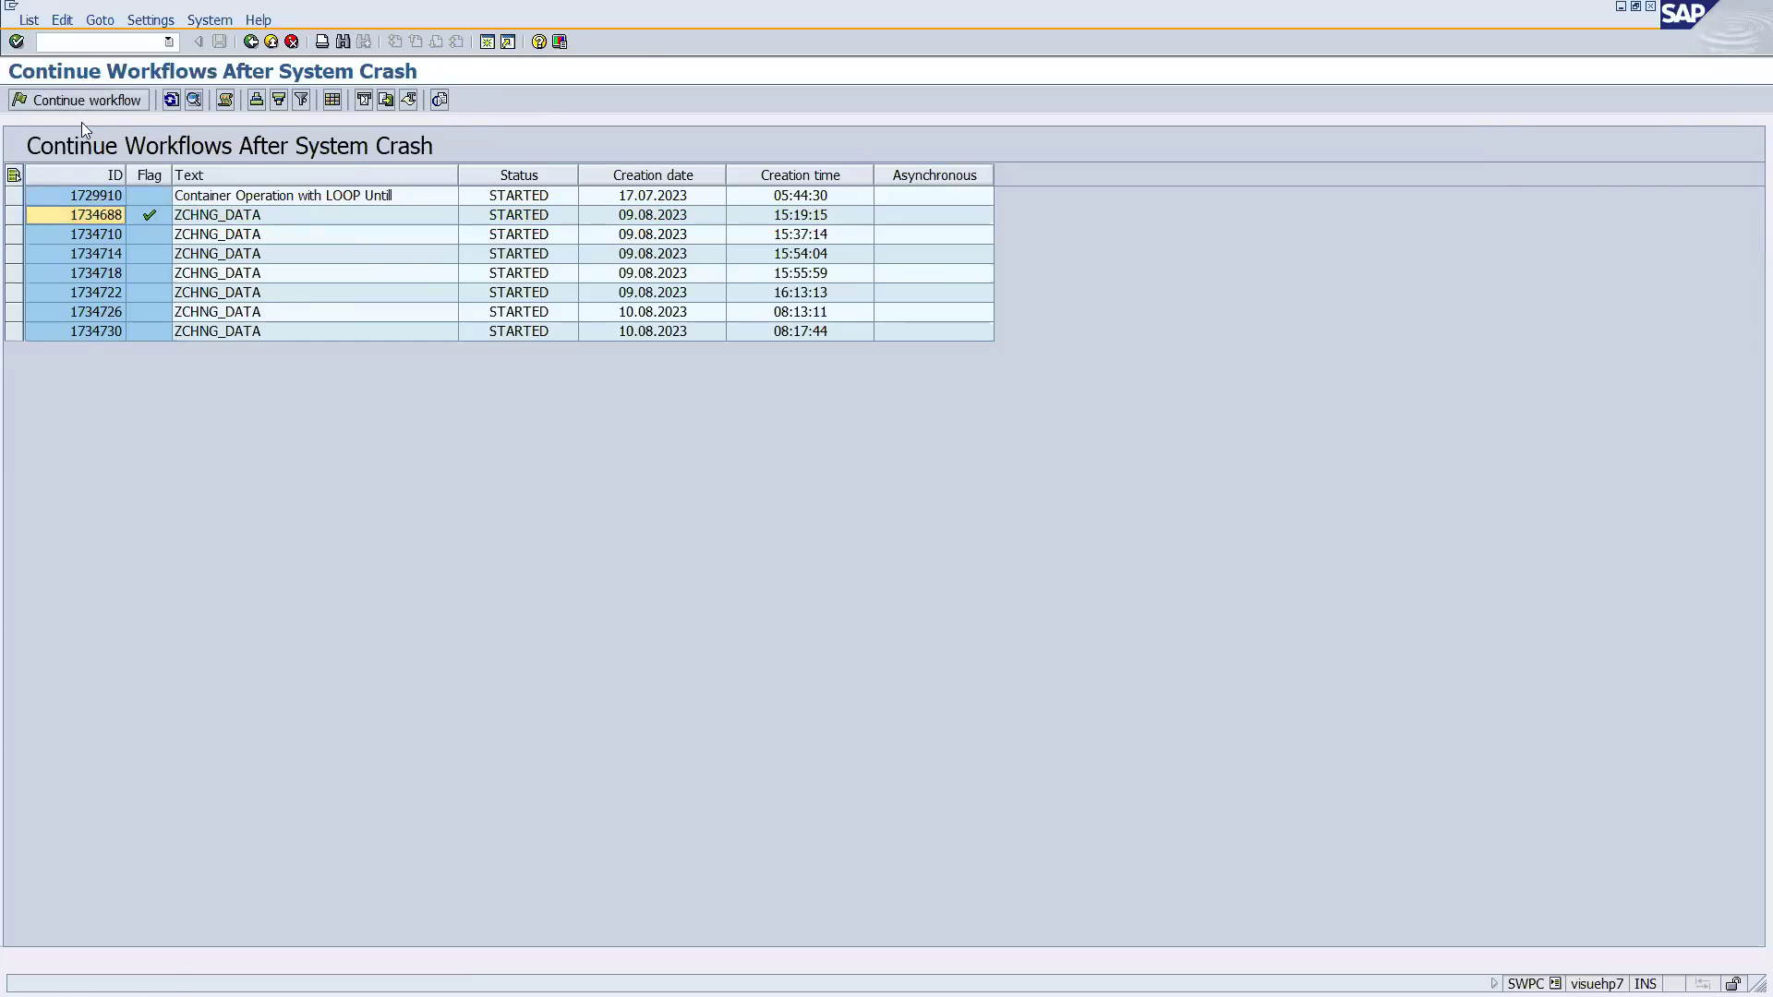
{"action": "left_click", "coordinate": [171, 100]}
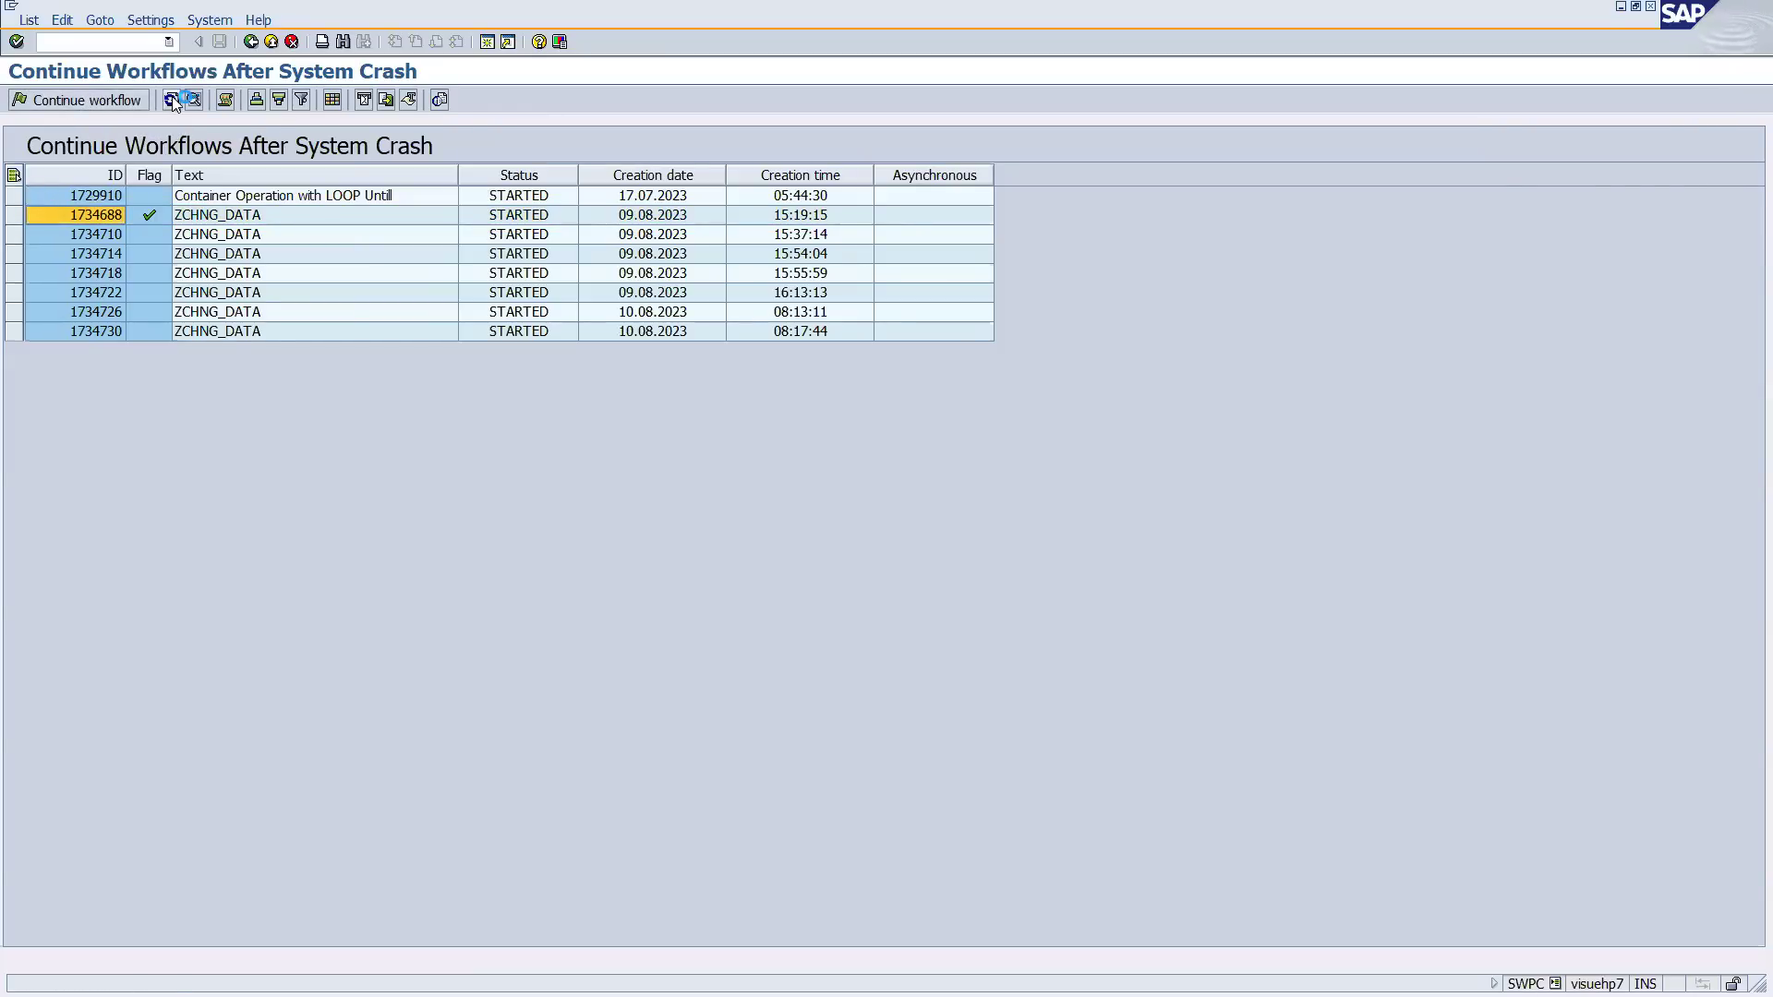
{"action": "left_click", "coordinate": [510, 217]}
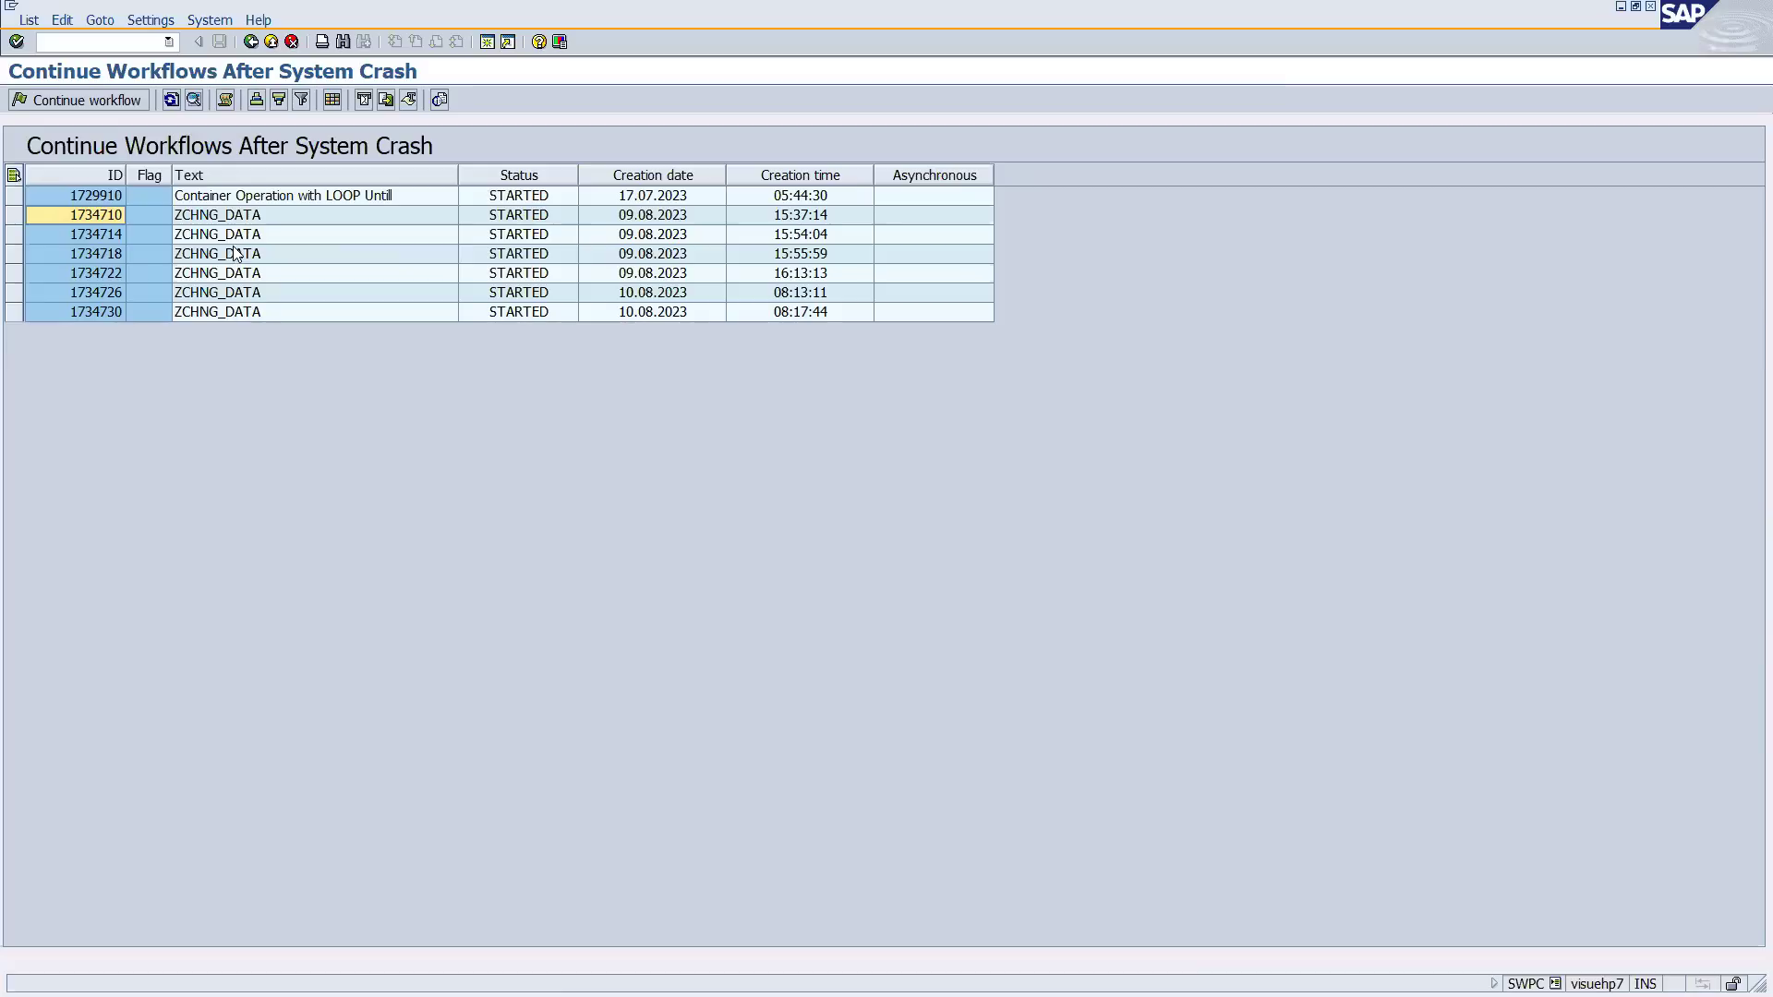
Continue the ZCHNG_DATA workflow with work-item ID 1734710 and refresh the list.
{"action": "left_click", "coordinate": [13, 220]}
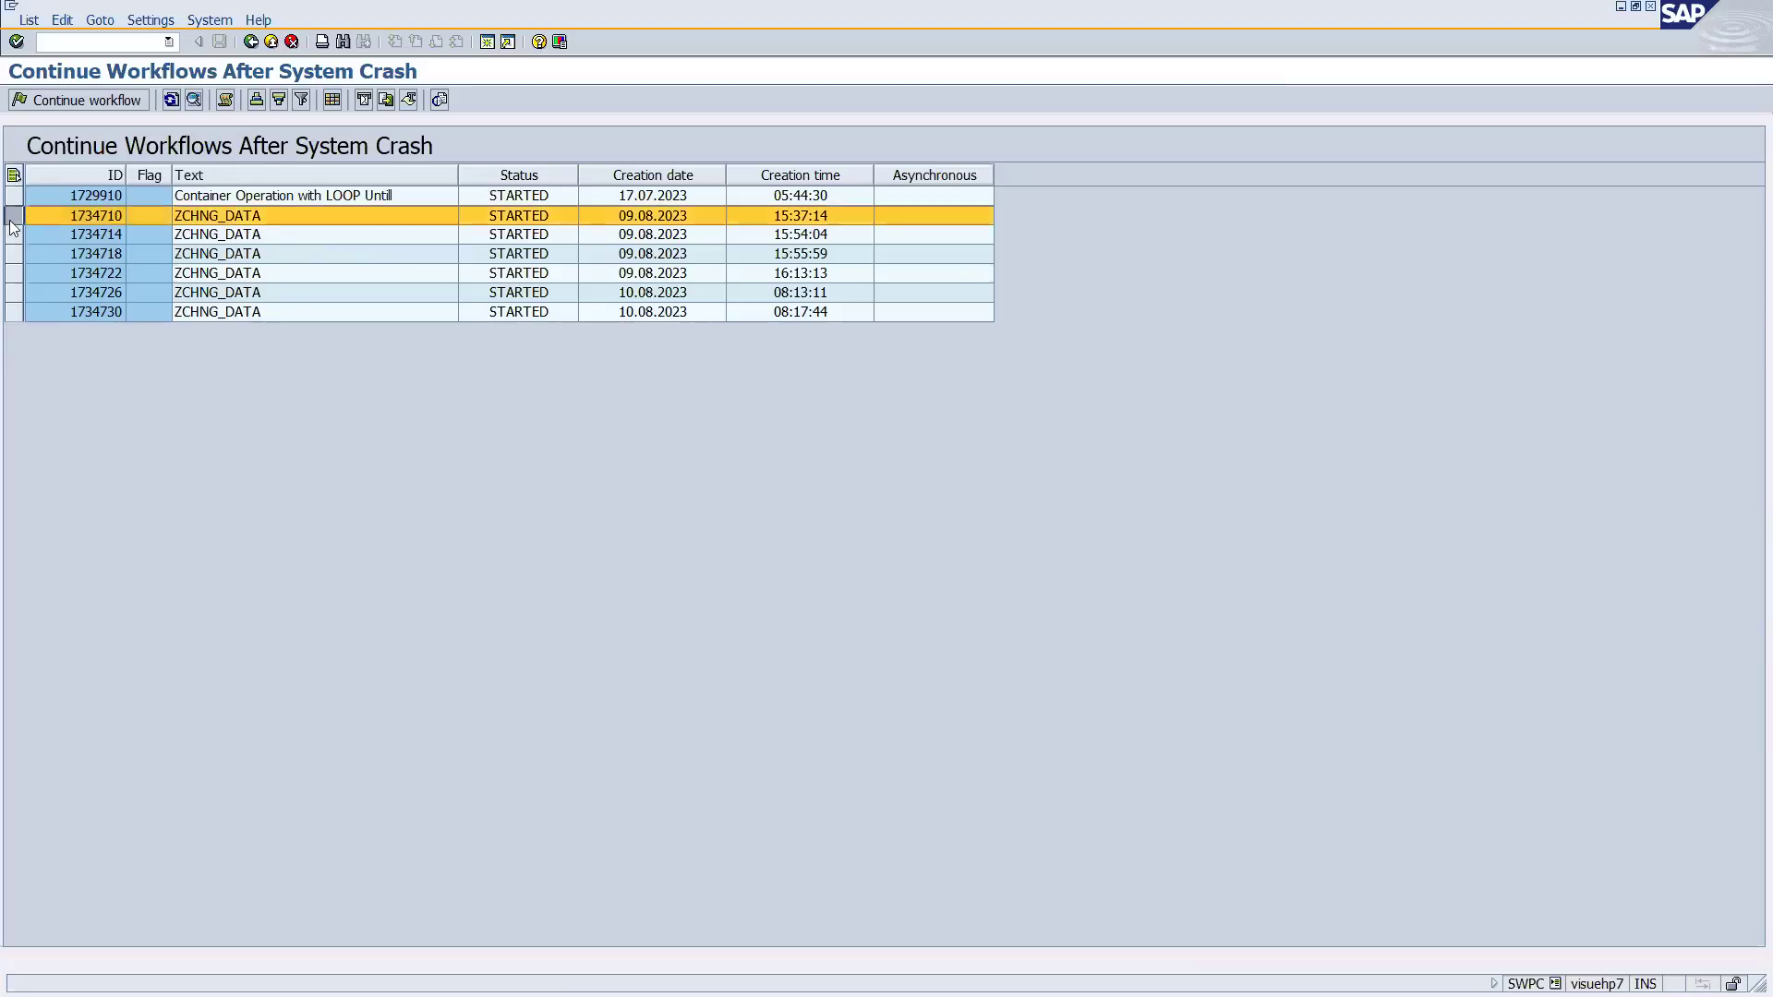
{"action": "left_click", "coordinate": [59, 98]}
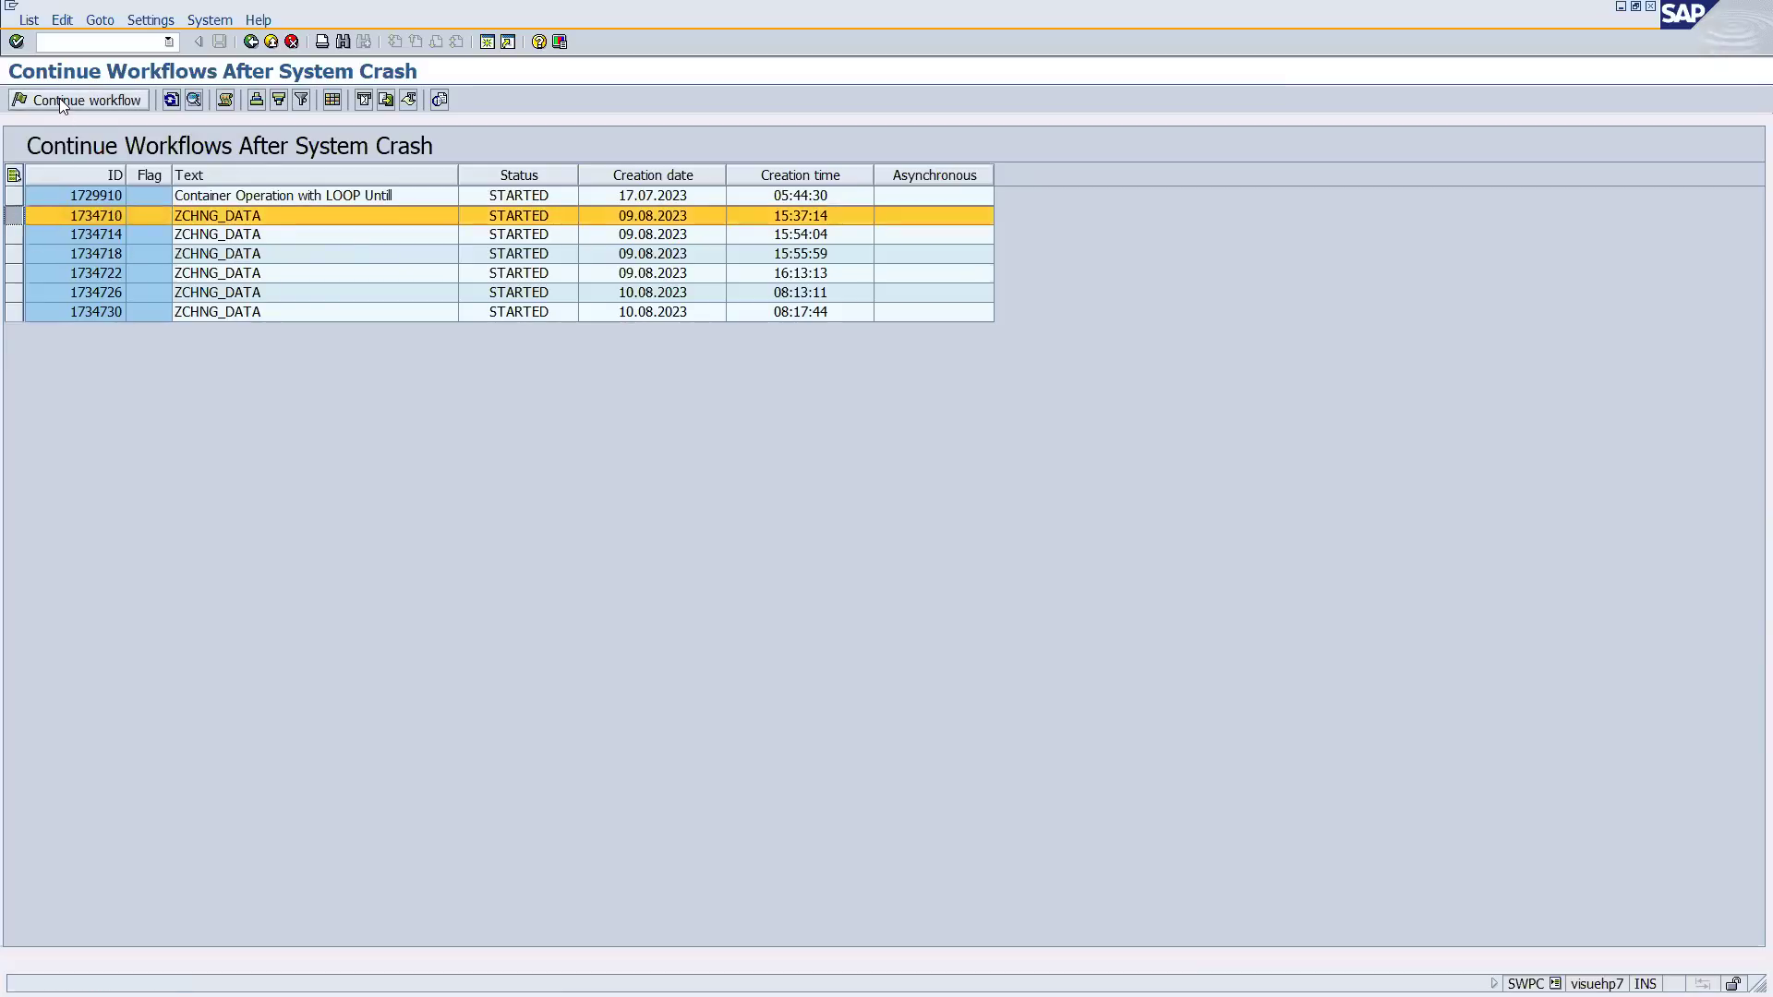
{"action": "left_click", "coordinate": [172, 102]}
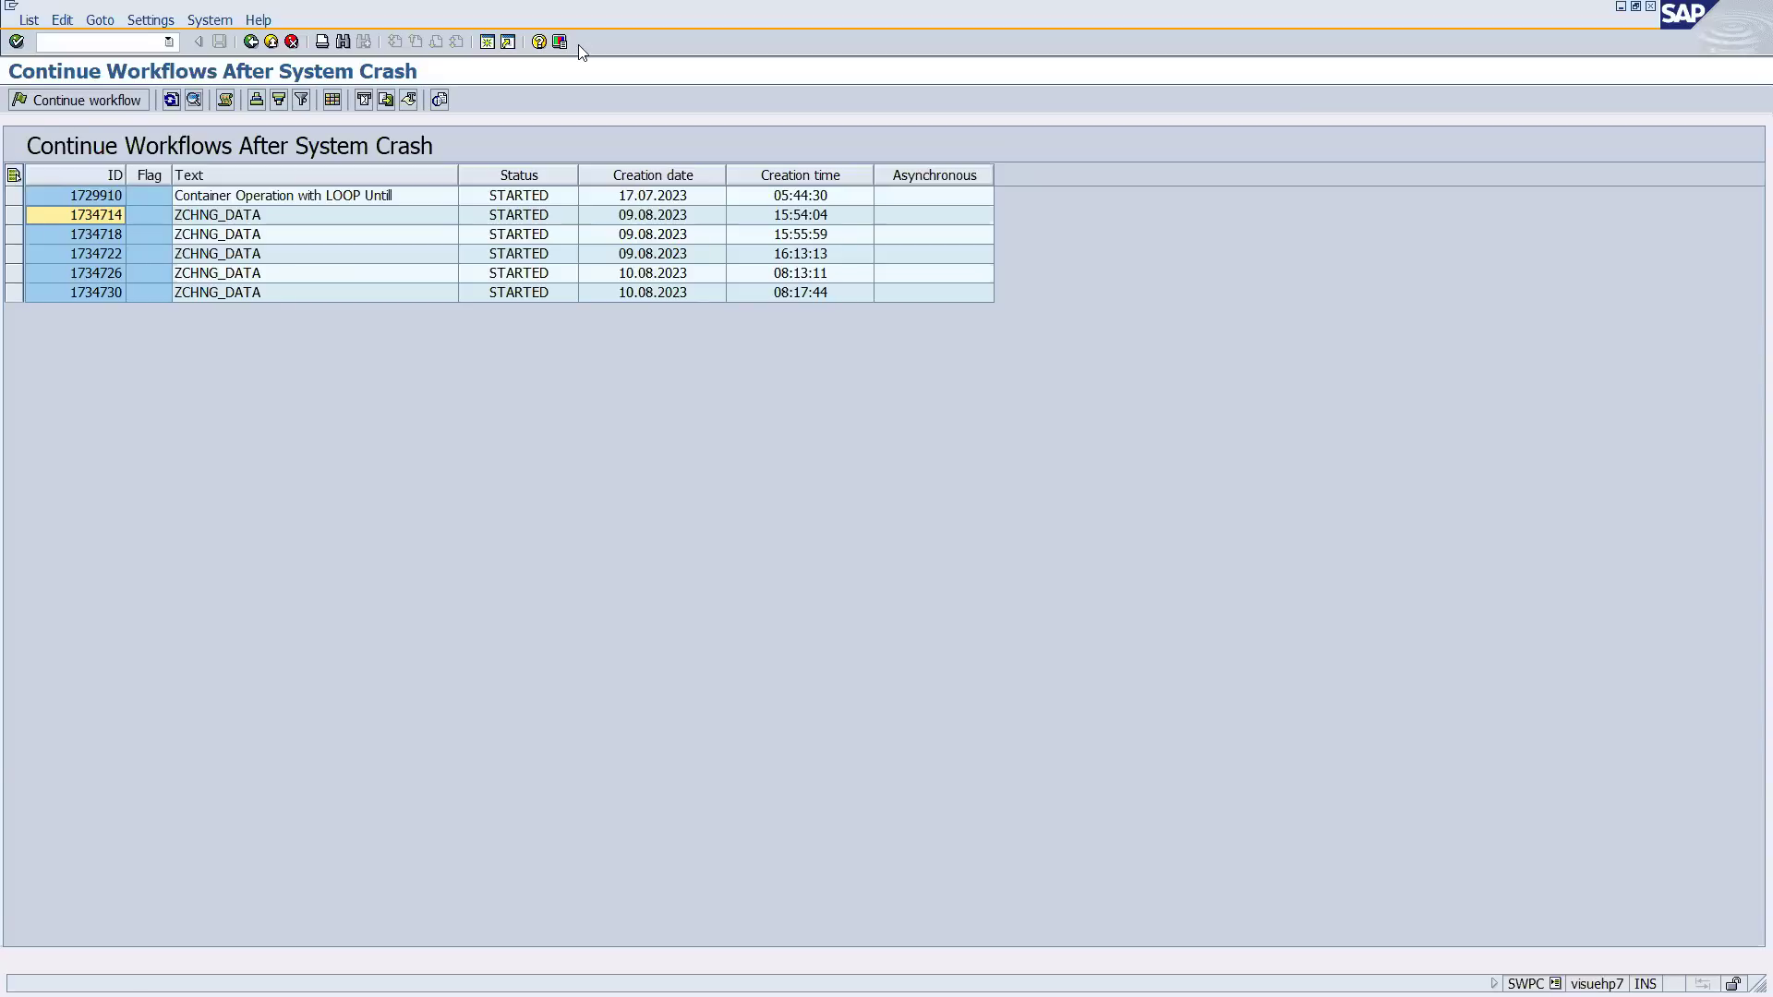
Switch back to PowerPoint and review the transaction code and work-item statuses on slide 122.
{"action": "key", "text": "alt+Tab"}
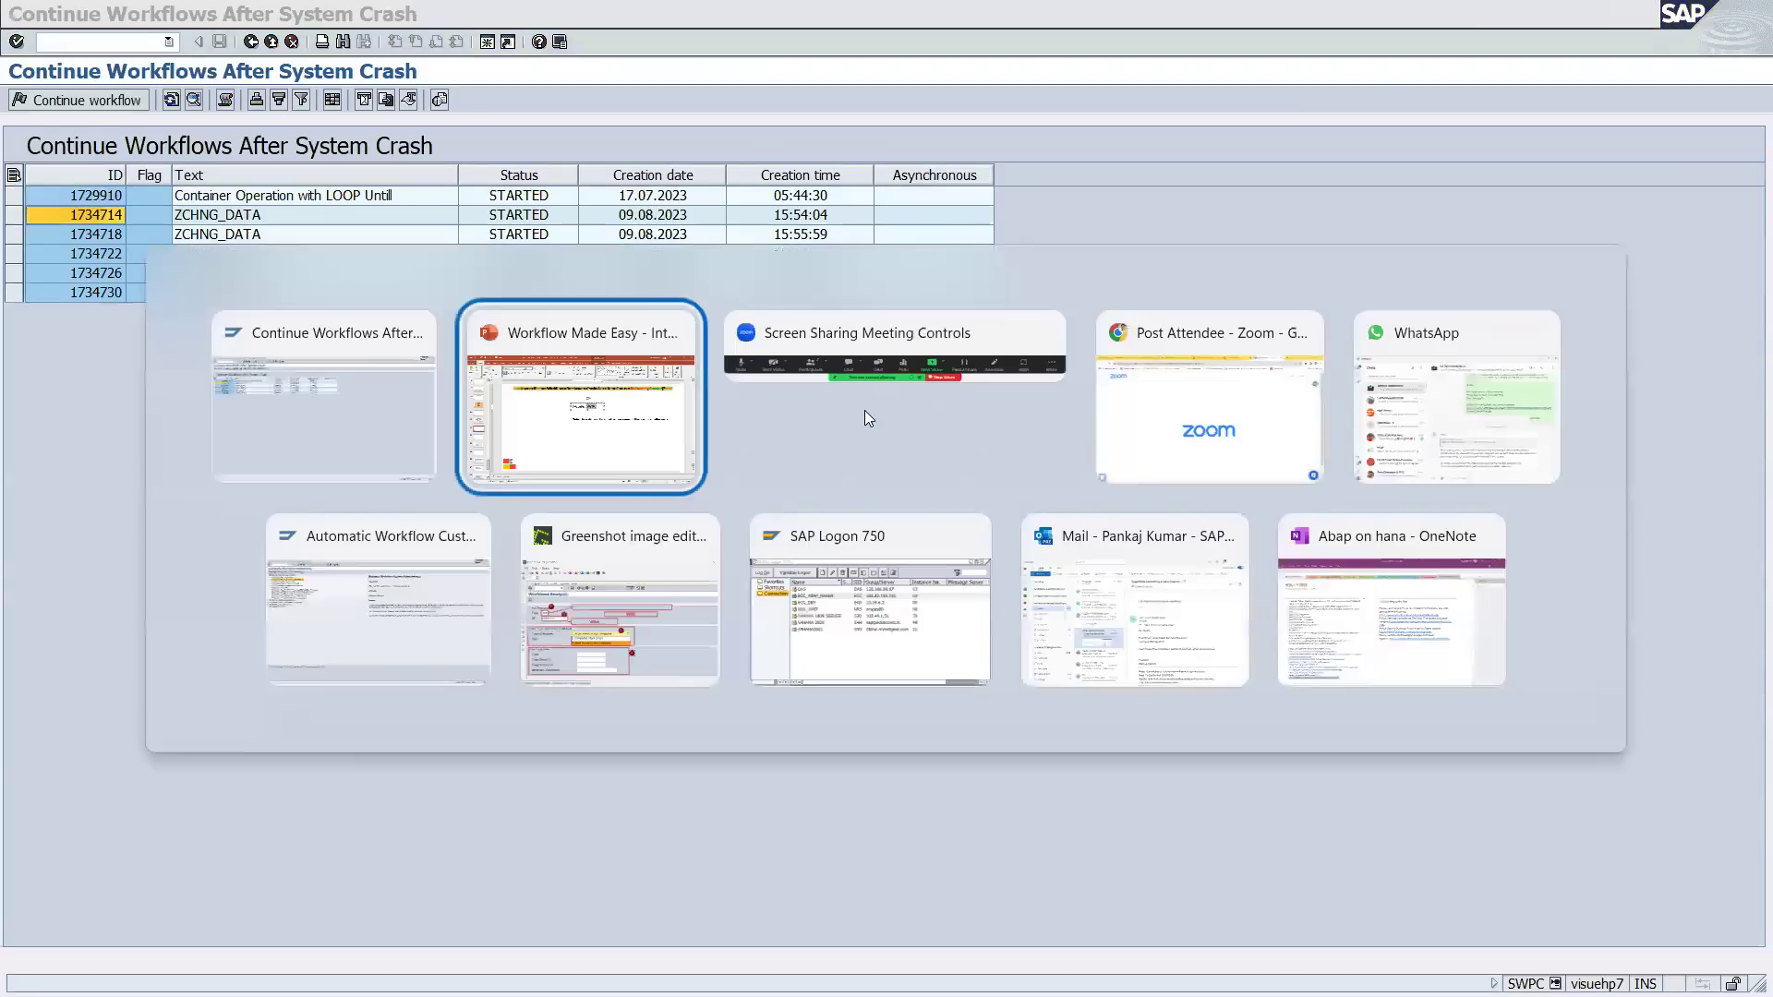
{"action": "left_click", "coordinate": [1237, 420]}
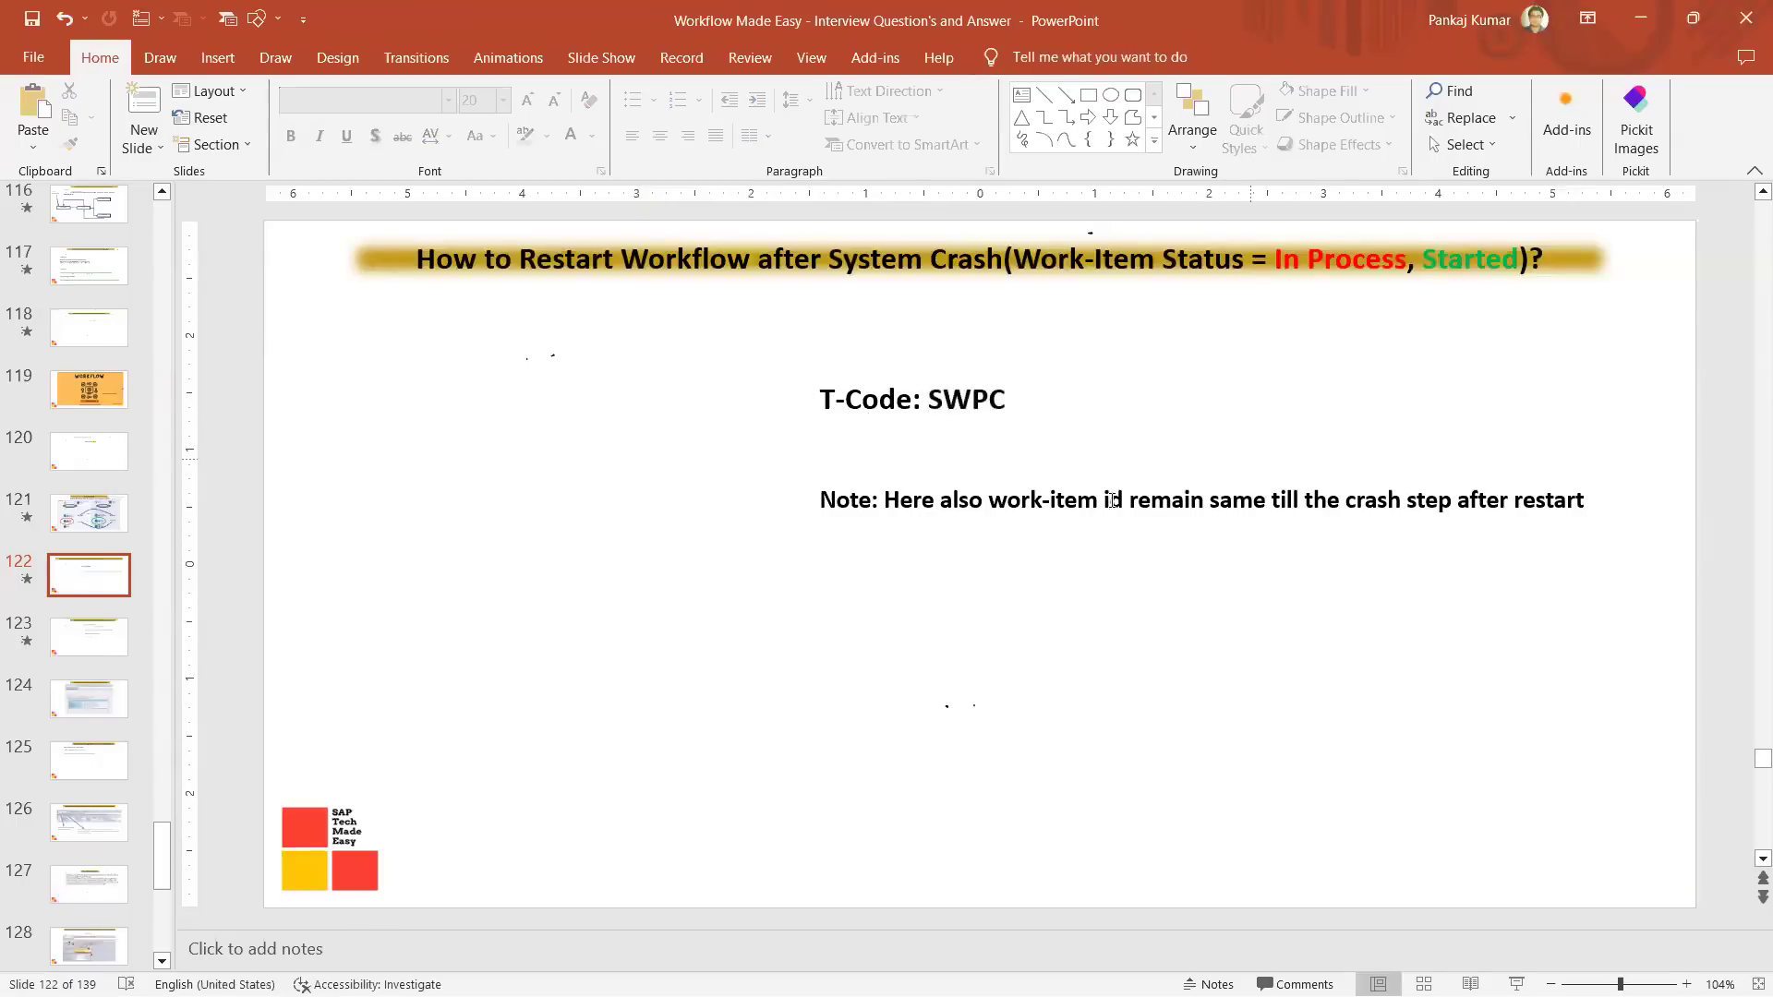
{"action": "left_click", "coordinate": [1007, 406]}
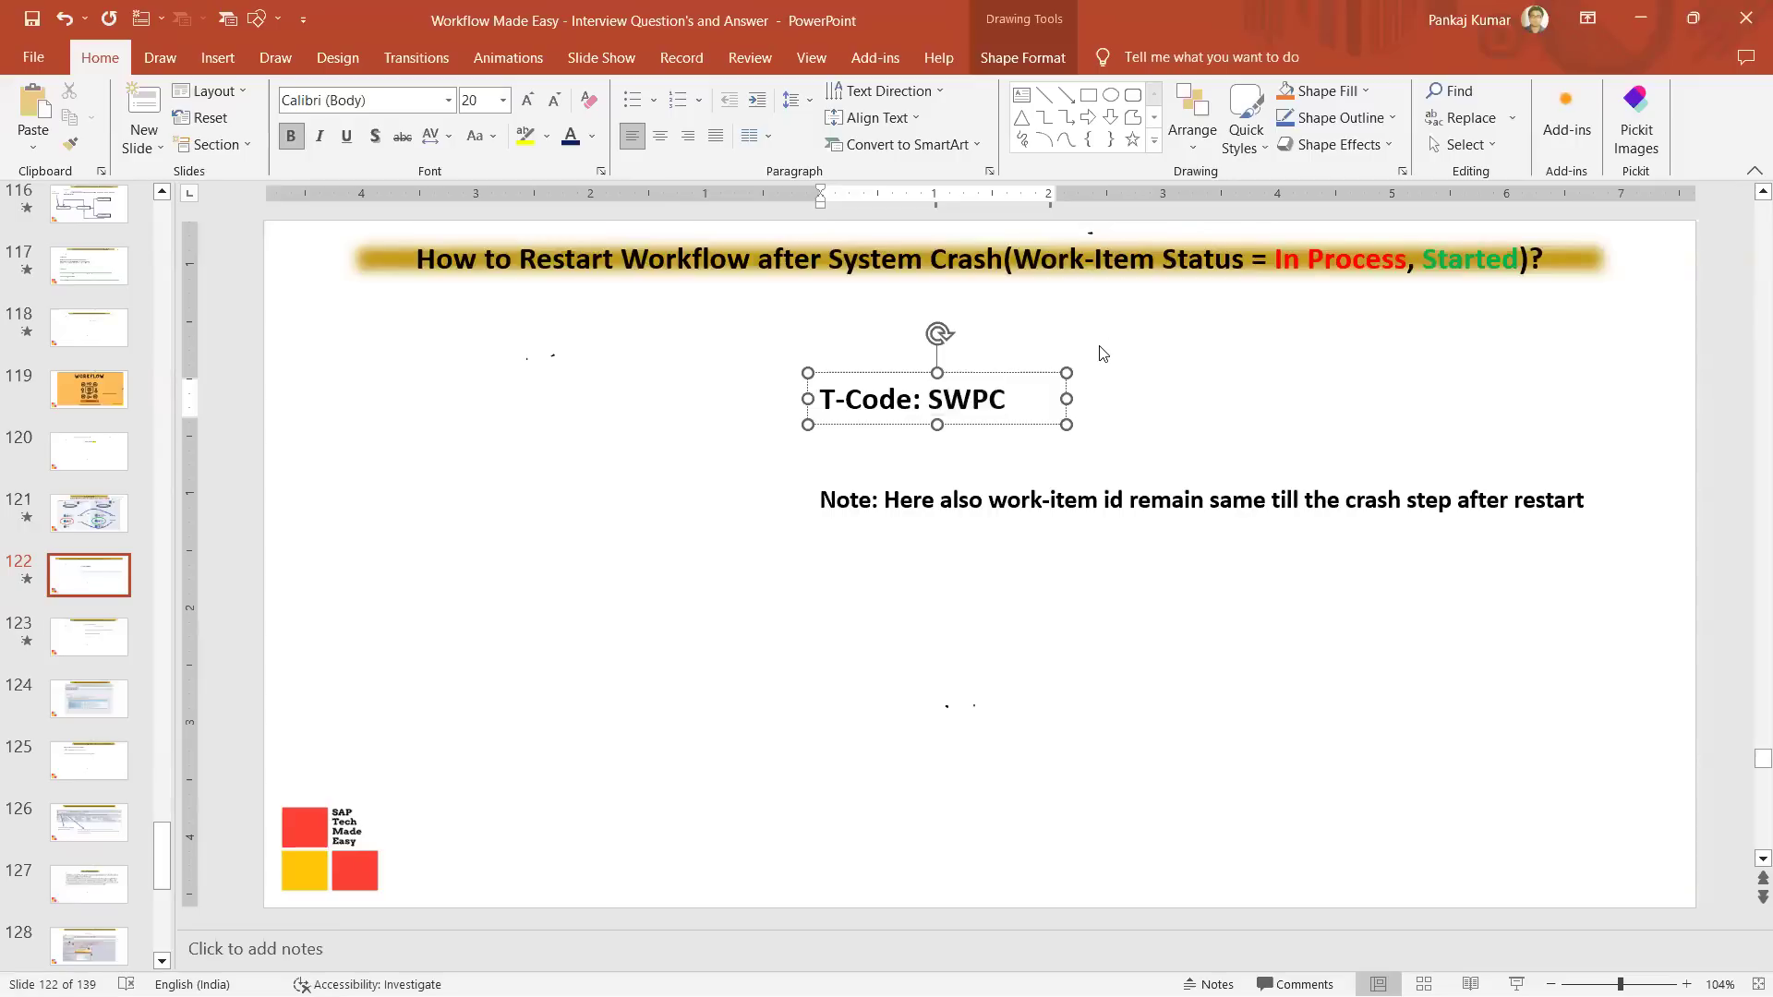
{"action": "left_click", "coordinate": [1283, 260]}
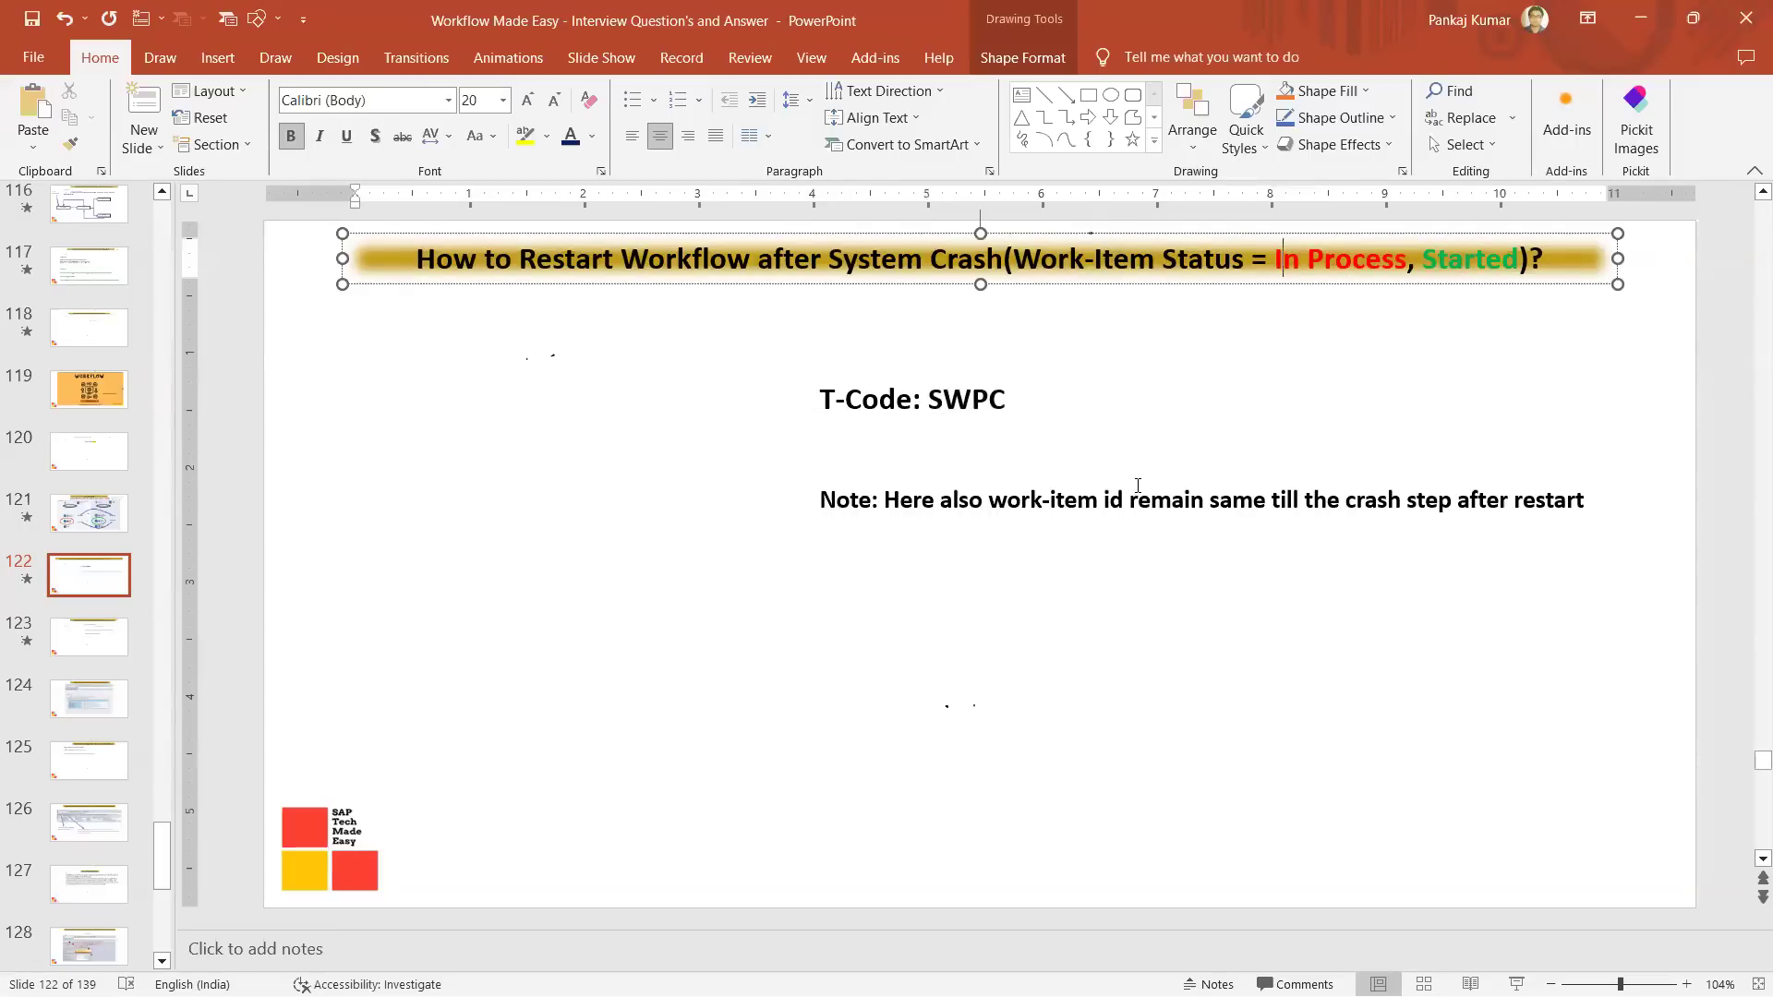
{"action": "left_click", "coordinate": [479, 672]}
Open slide 123 and review the workflow diagnosis question and its transaction code SWUD.
{"action": "left_click", "coordinate": [80, 639]}
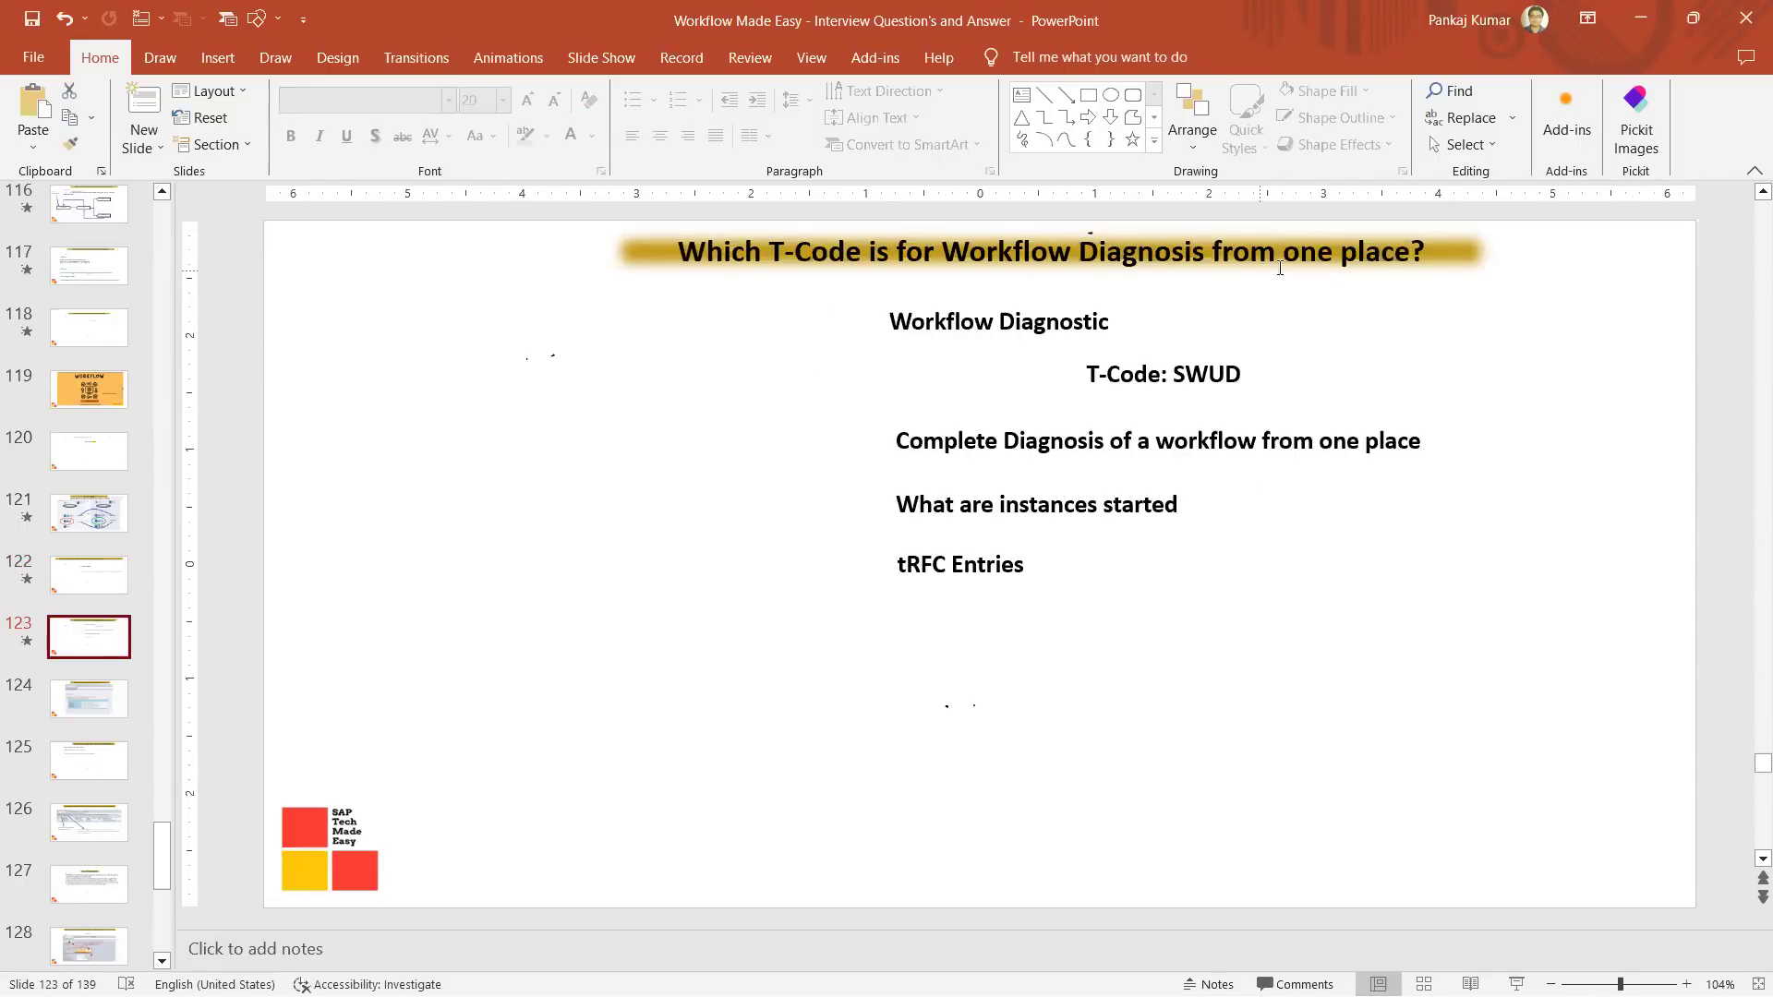
{"action": "left_click", "coordinate": [1315, 258]}
{"action": "left_click", "coordinate": [1226, 380]}
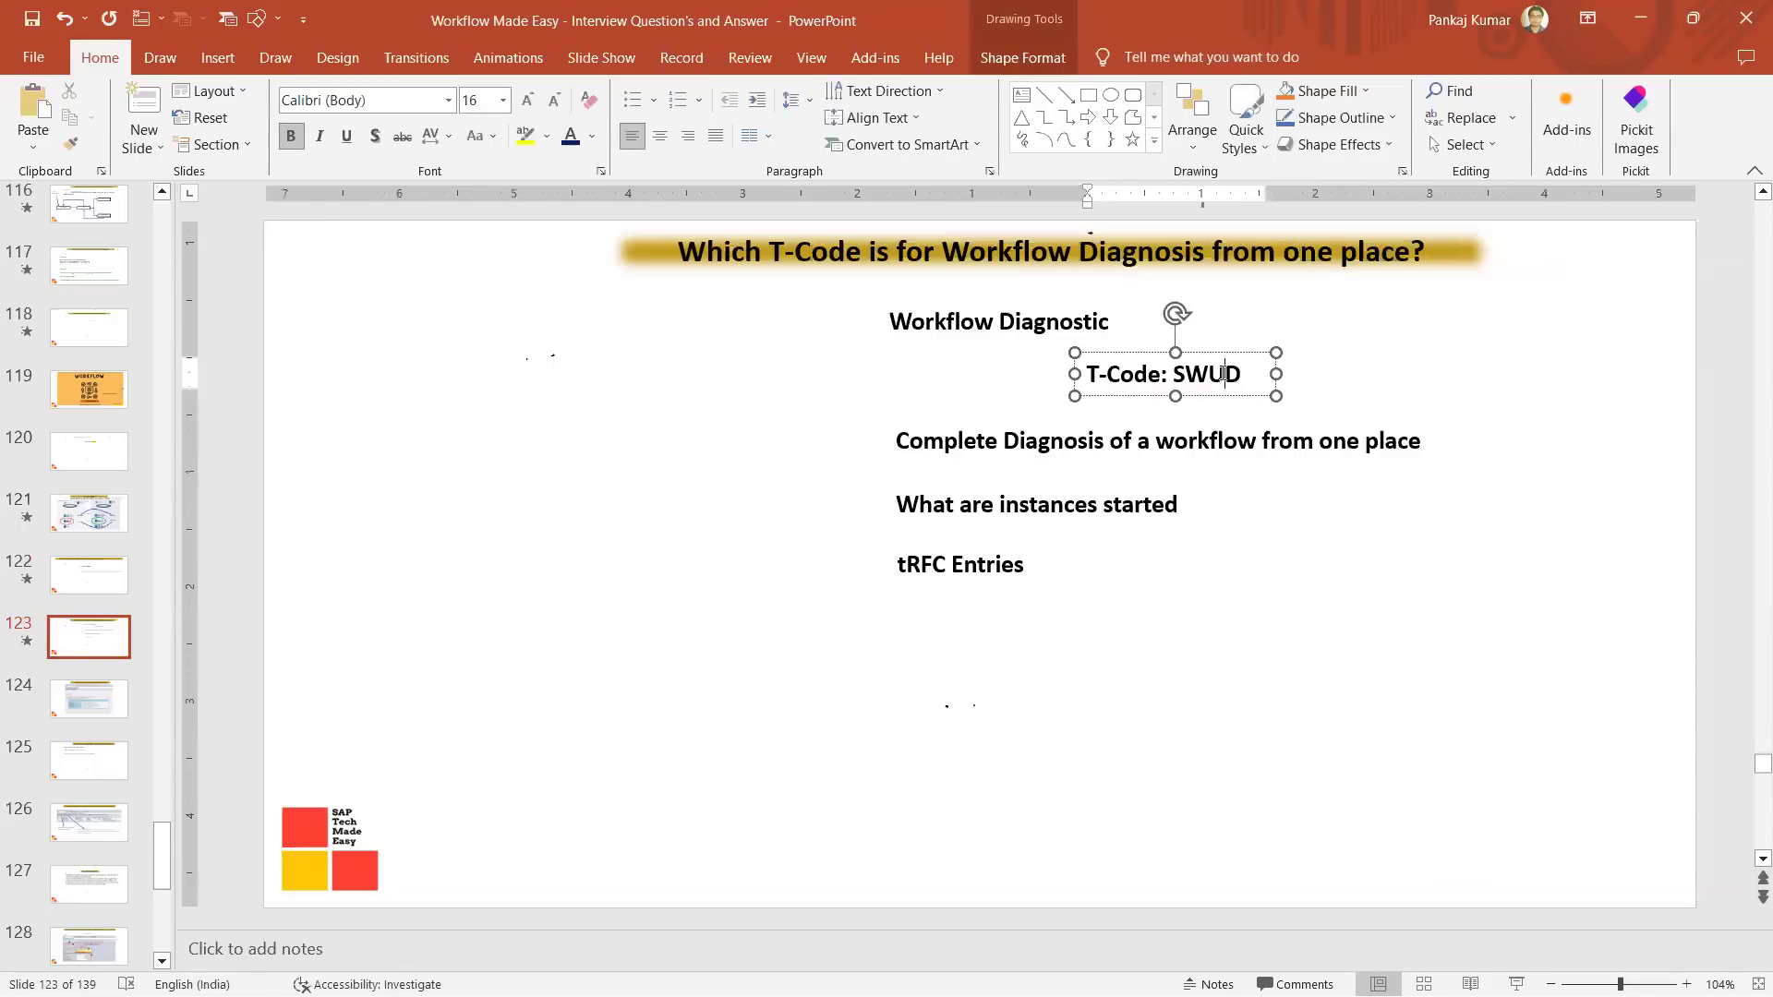
{"action": "double_click", "coordinate": [1241, 374]}
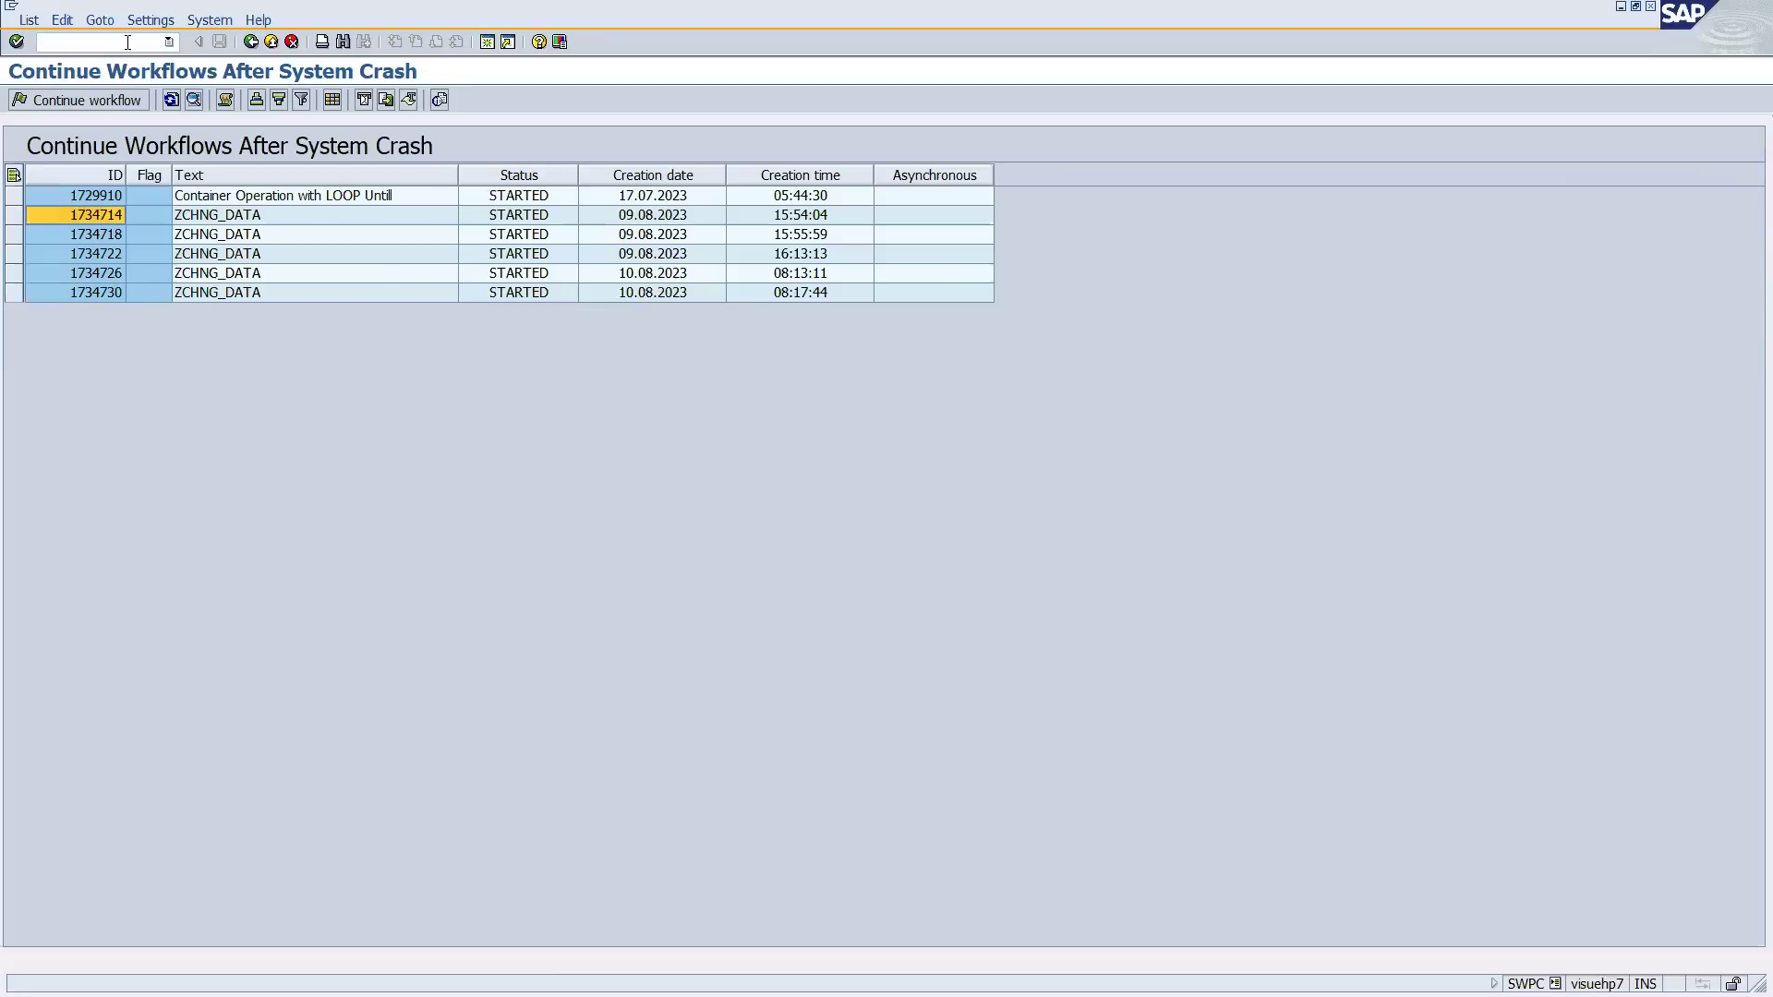
Open transaction SWUD in the SAP system, run Verify Automatic Customizing and return to the diagnosis screen.
{"action": "type", "text": "SWUD"}
{"action": "key", "text": "Return"}
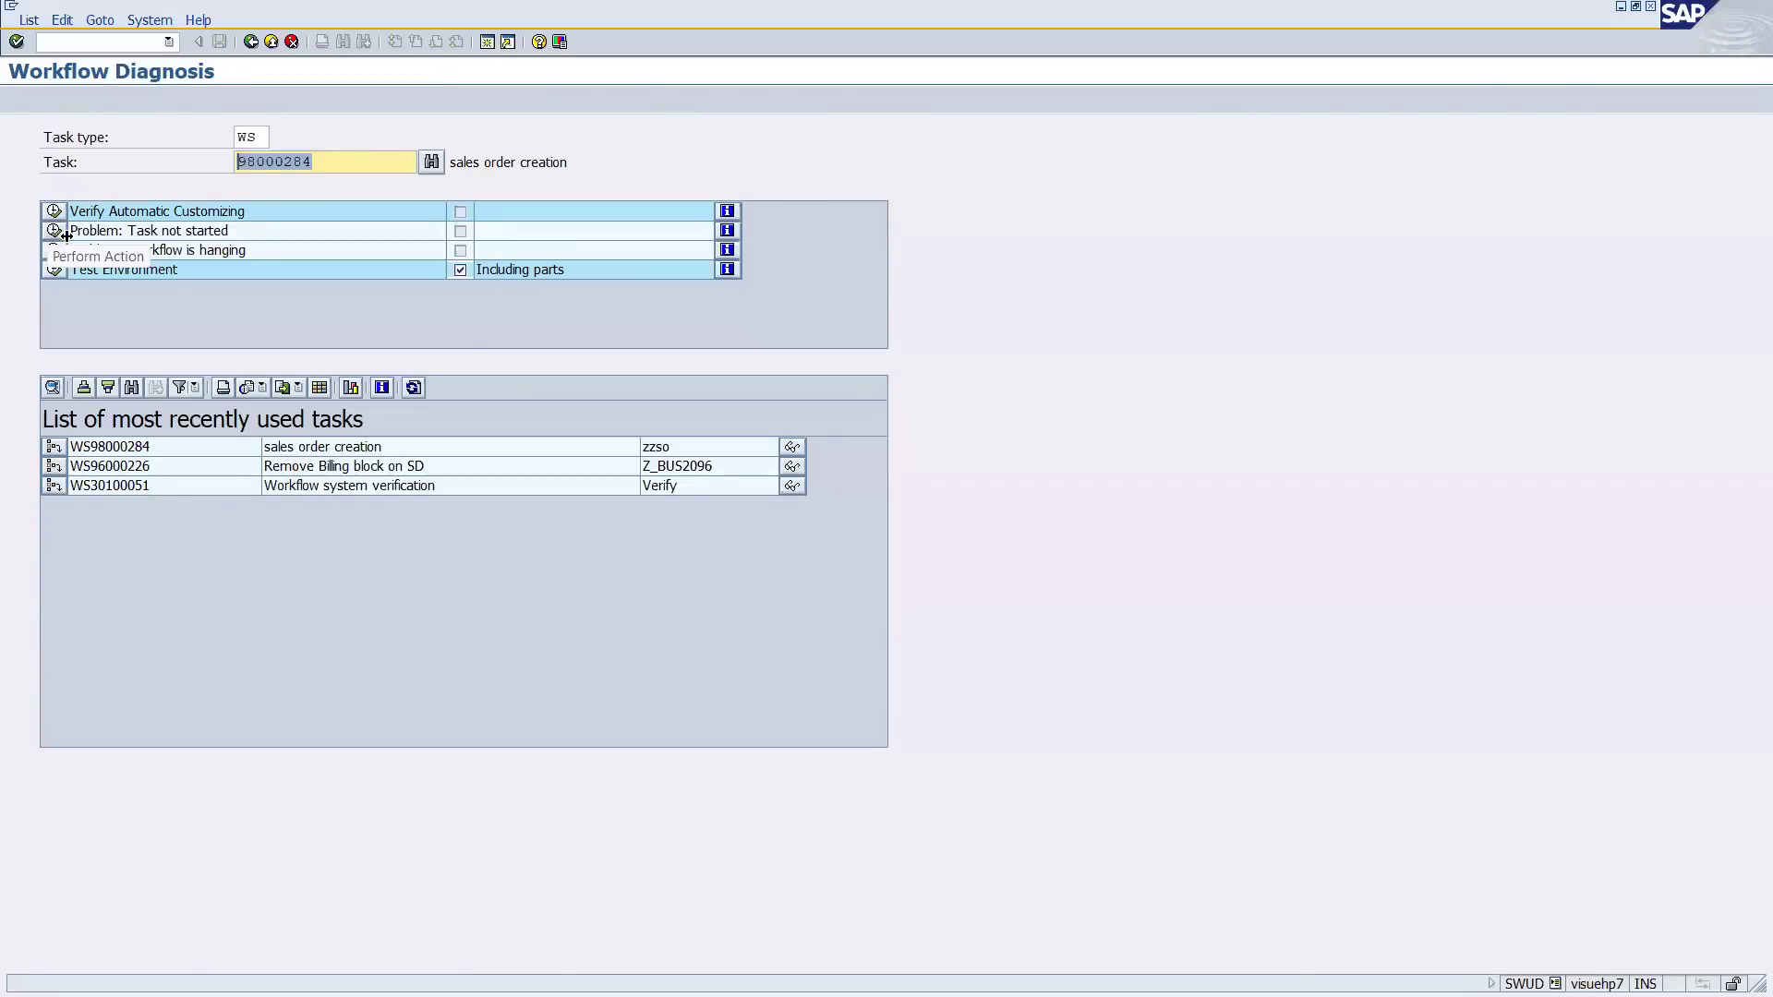
{"action": "left_click", "coordinate": [244, 213]}
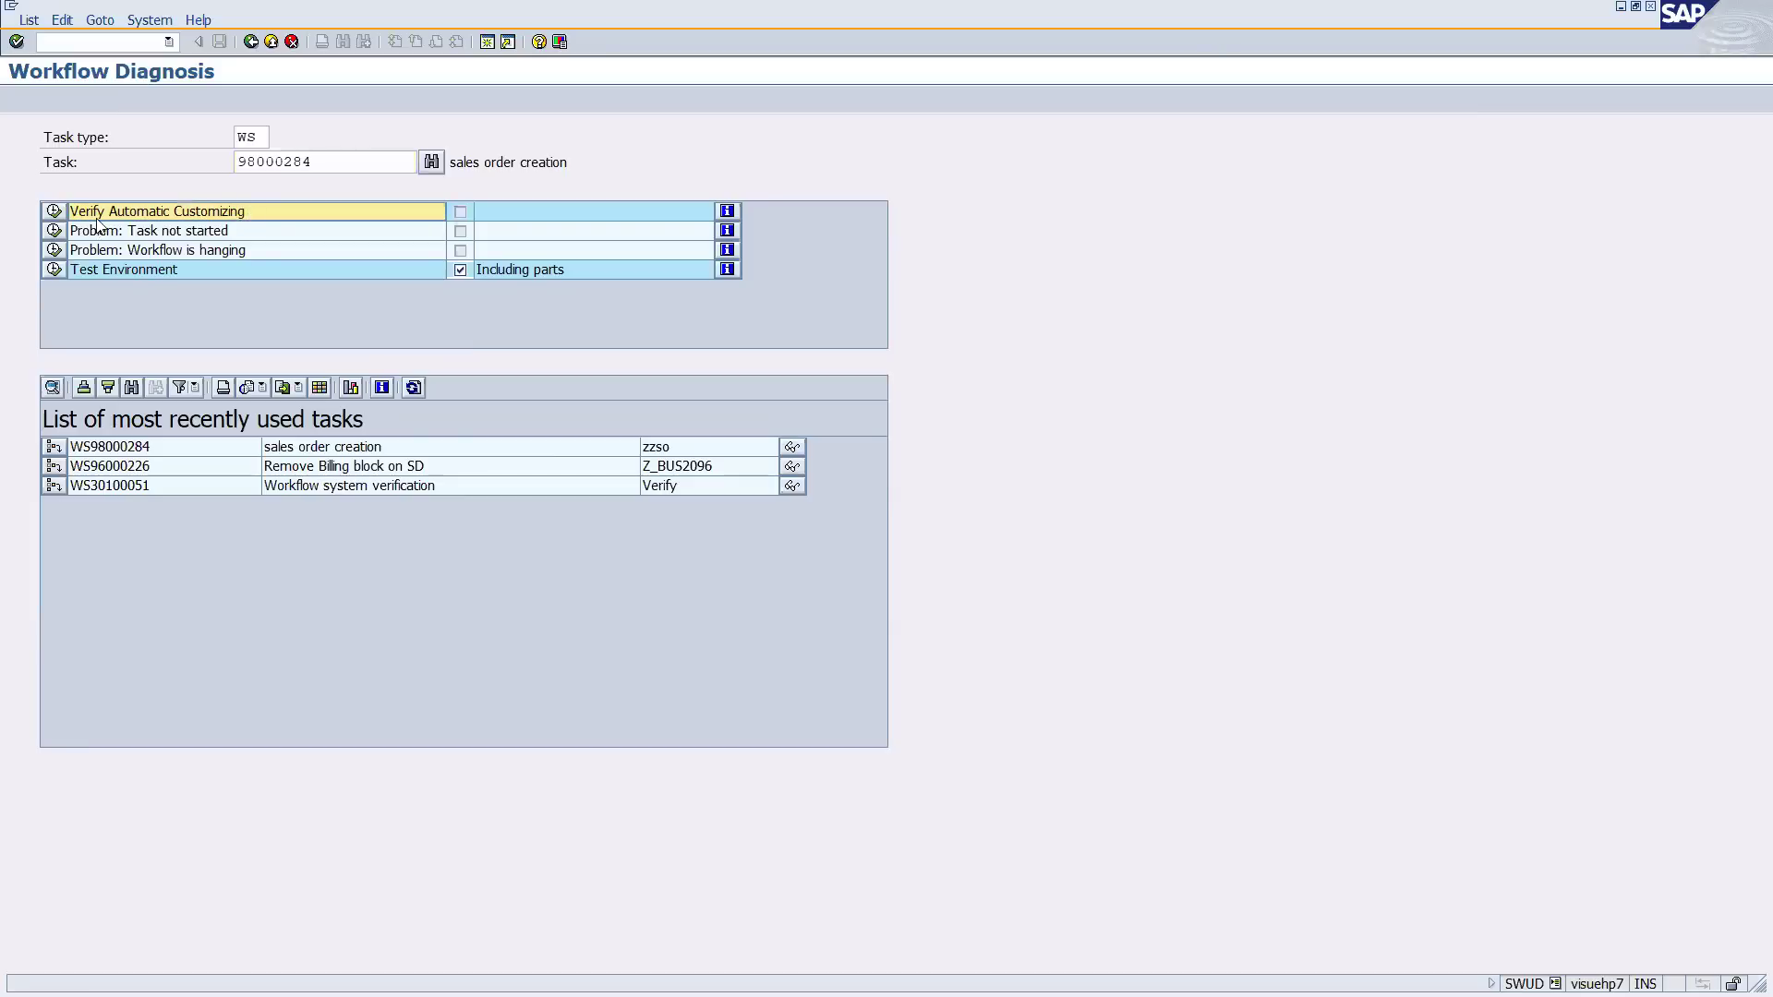
{"action": "left_click", "coordinate": [53, 218]}
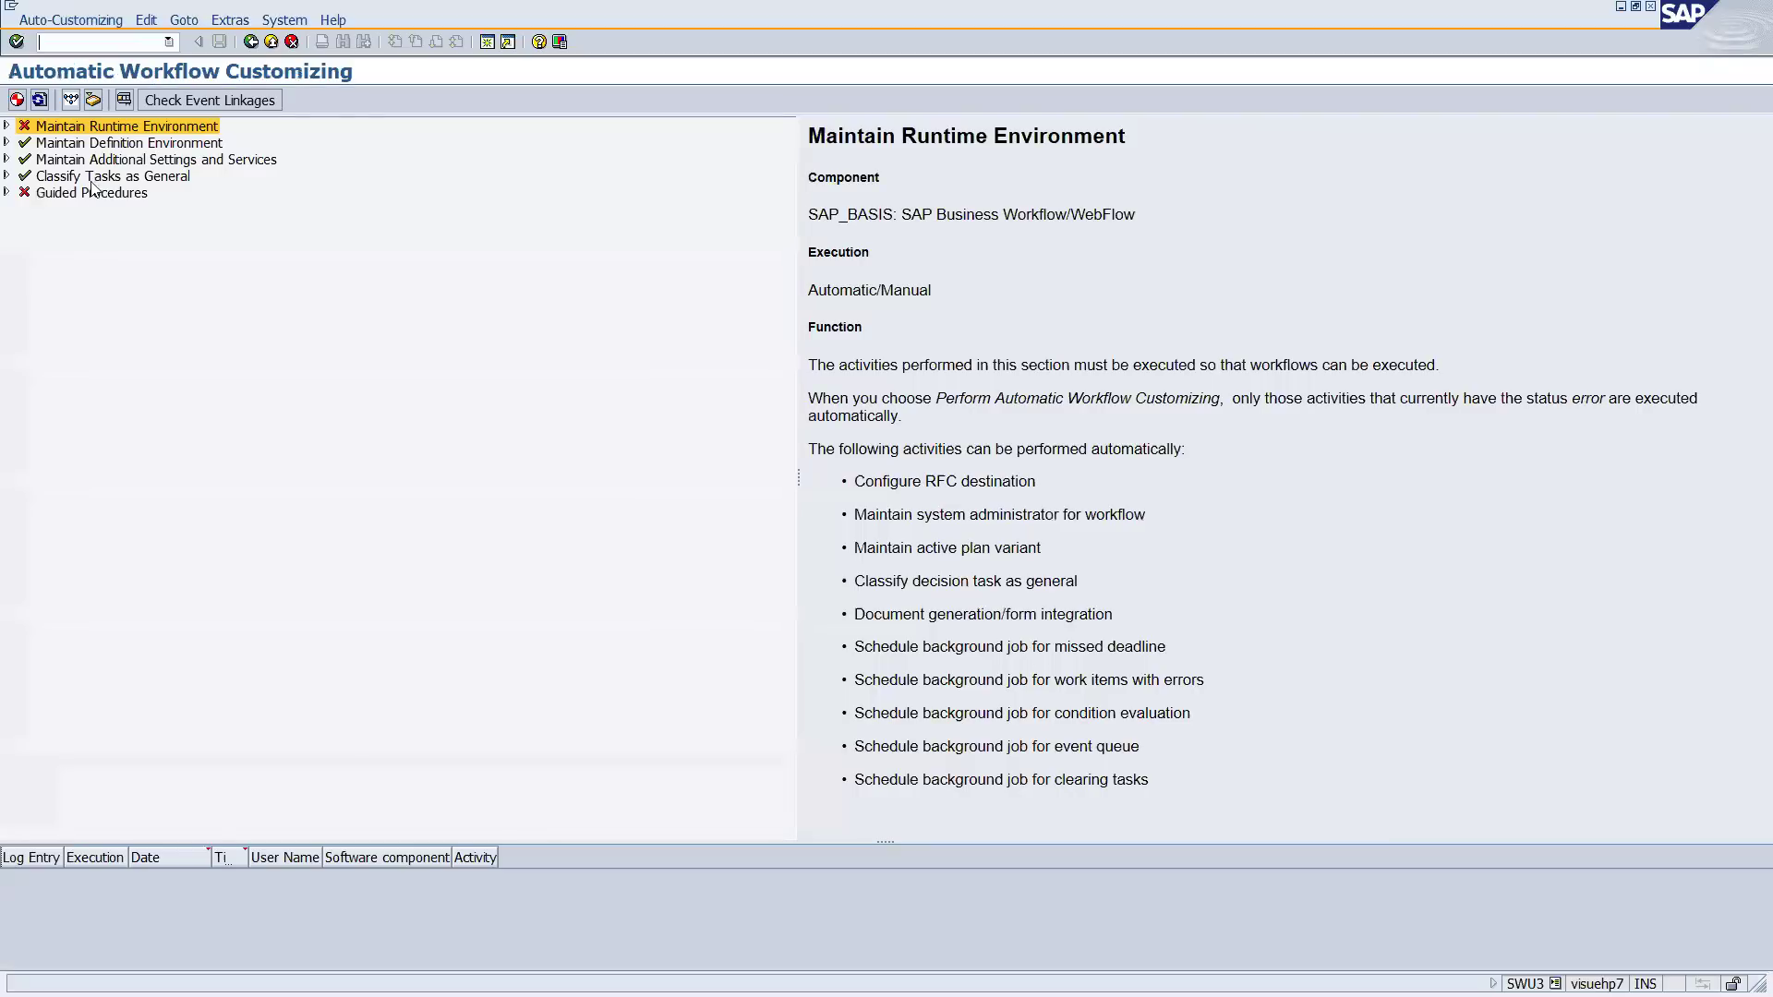
{"action": "left_click", "coordinate": [250, 42]}
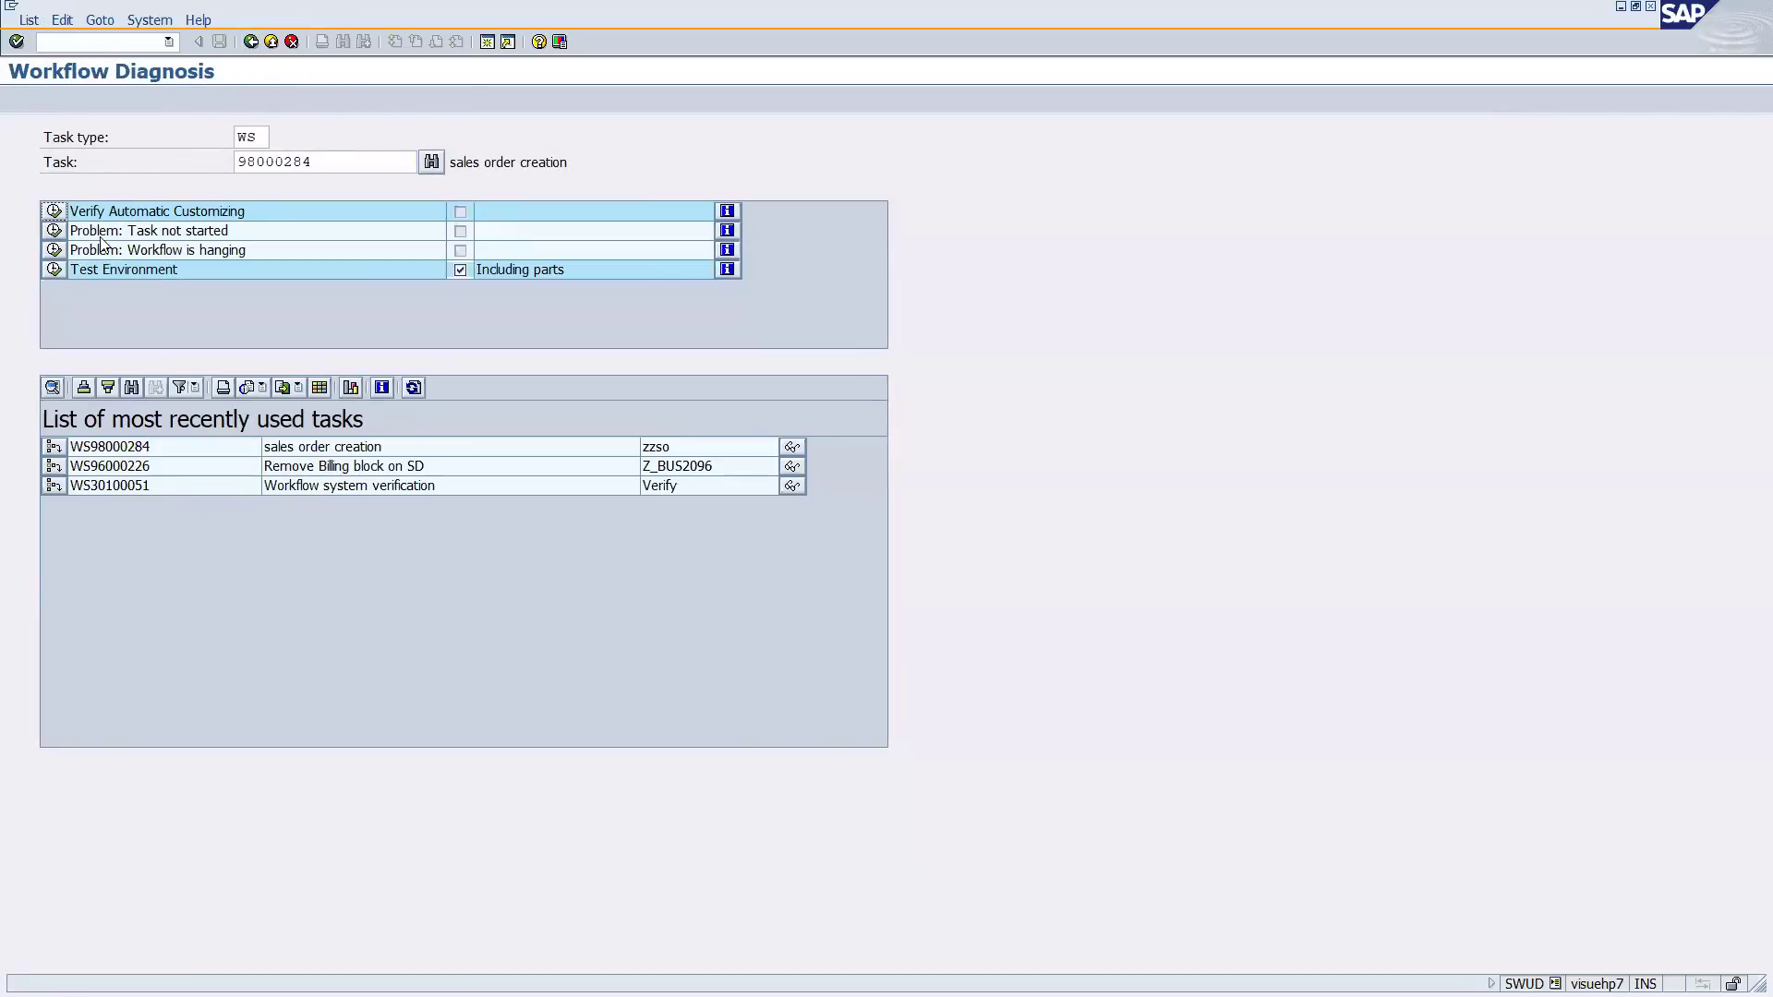
Examine the checks offered for the problems "Task not started" and "Workflow is hanging" for the sales order creation task.
{"action": "left_click", "coordinate": [53, 230]}
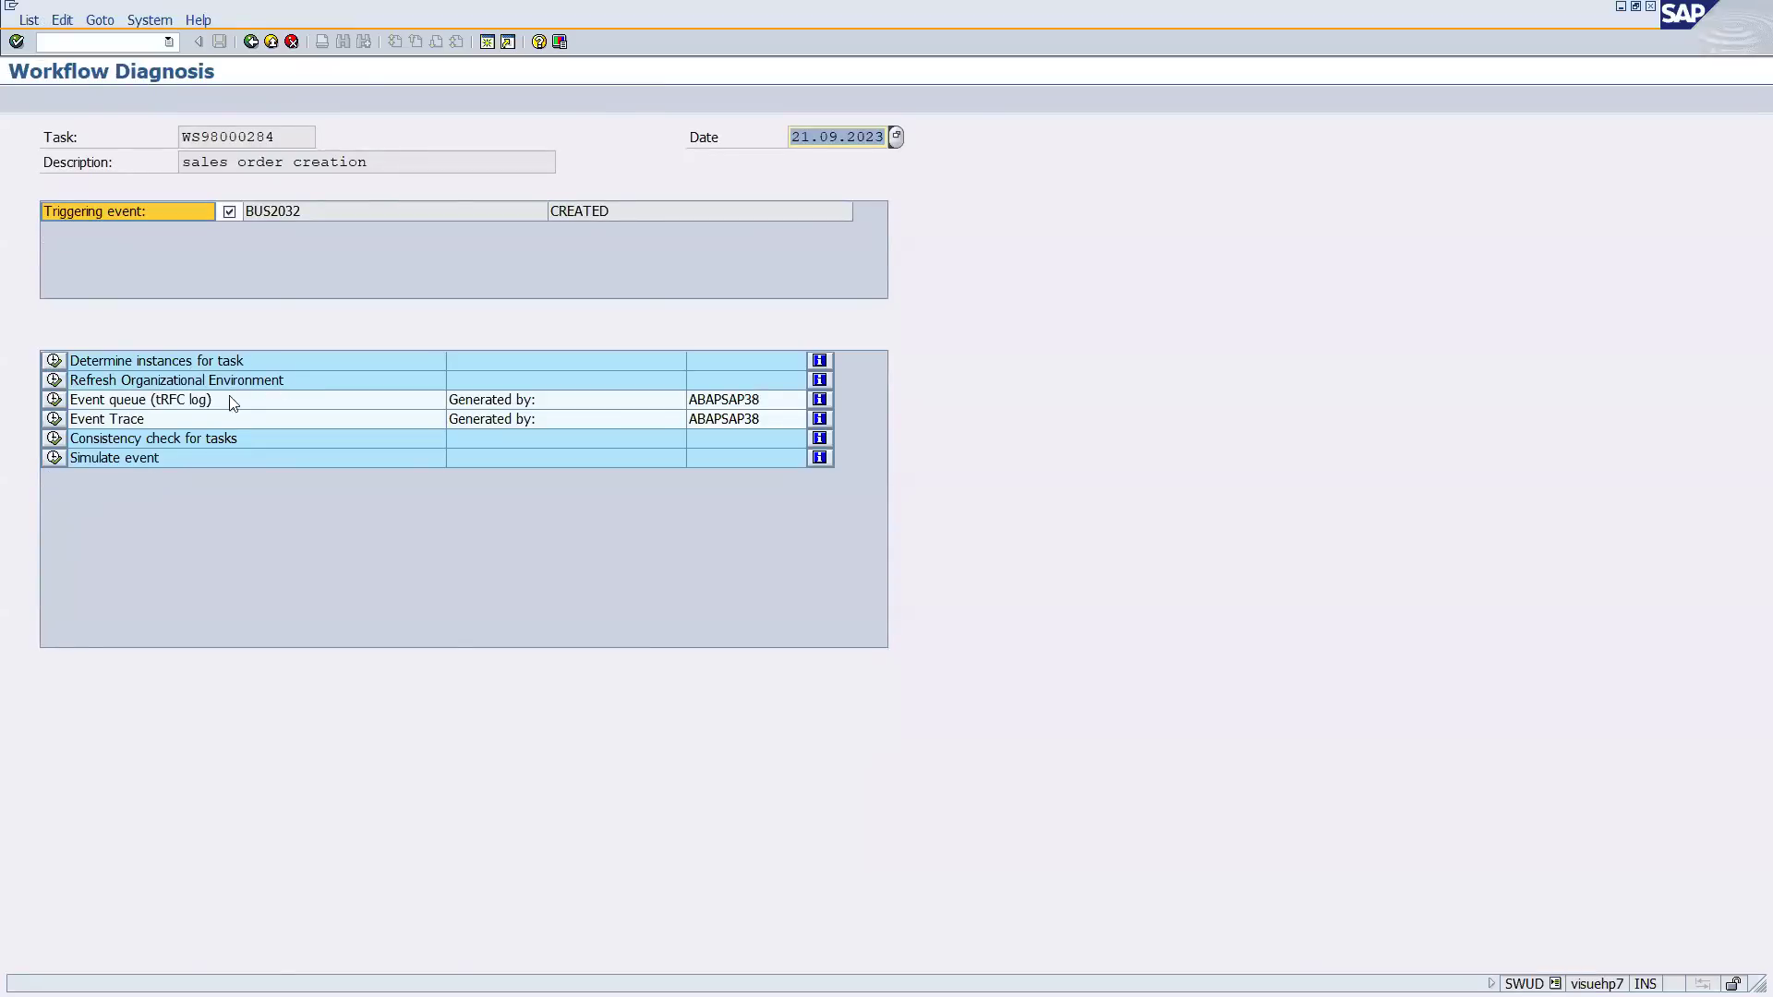
{"action": "left_click", "coordinate": [252, 44]}
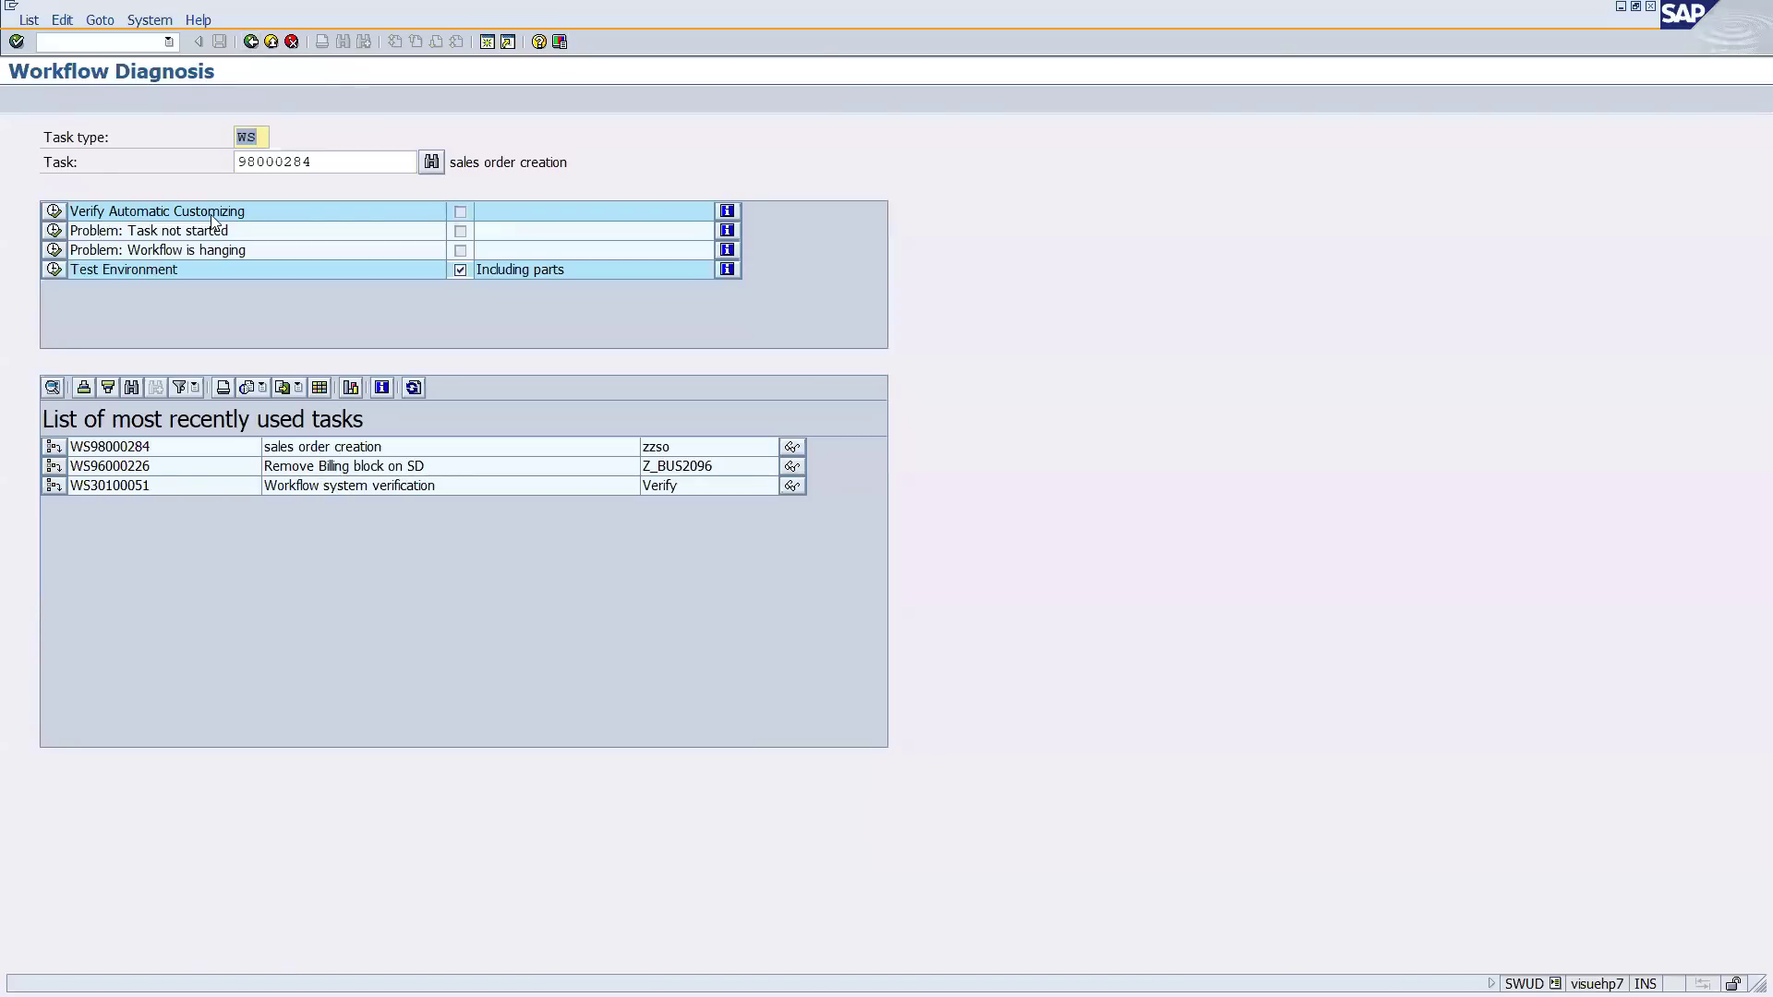
{"action": "left_click", "coordinate": [92, 257]}
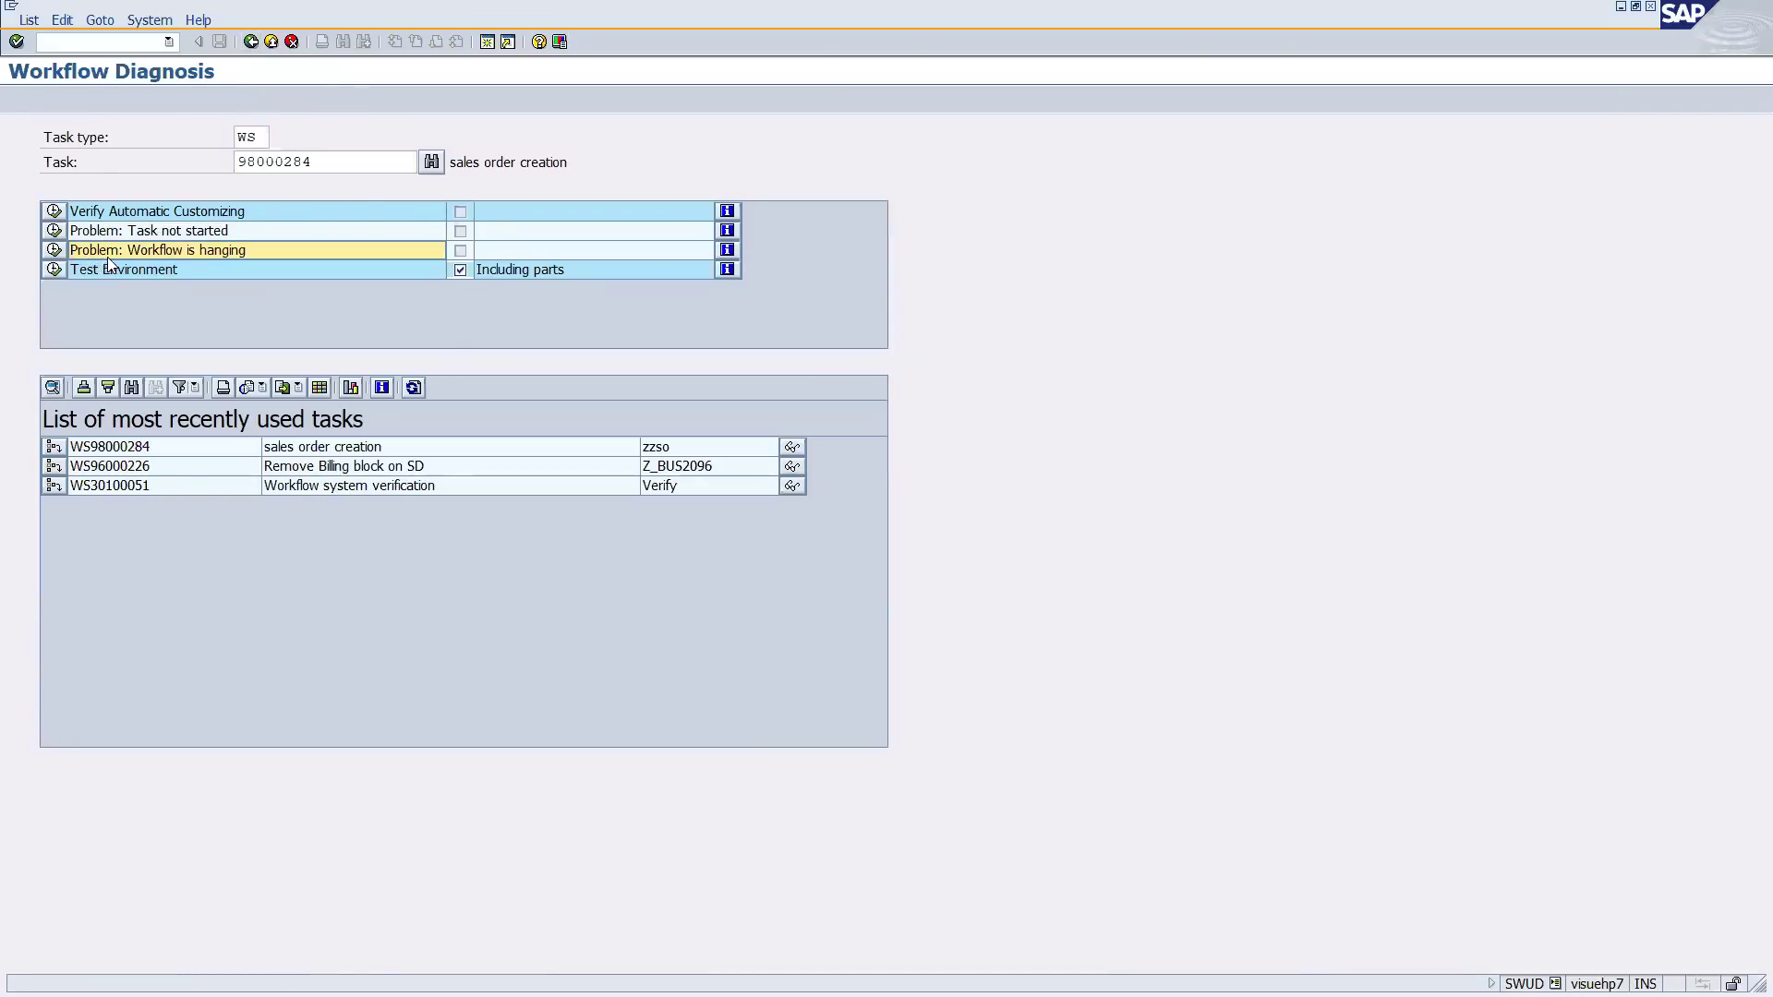
{"action": "left_click", "coordinate": [51, 249]}
{"action": "left_click", "coordinate": [102, 213]}
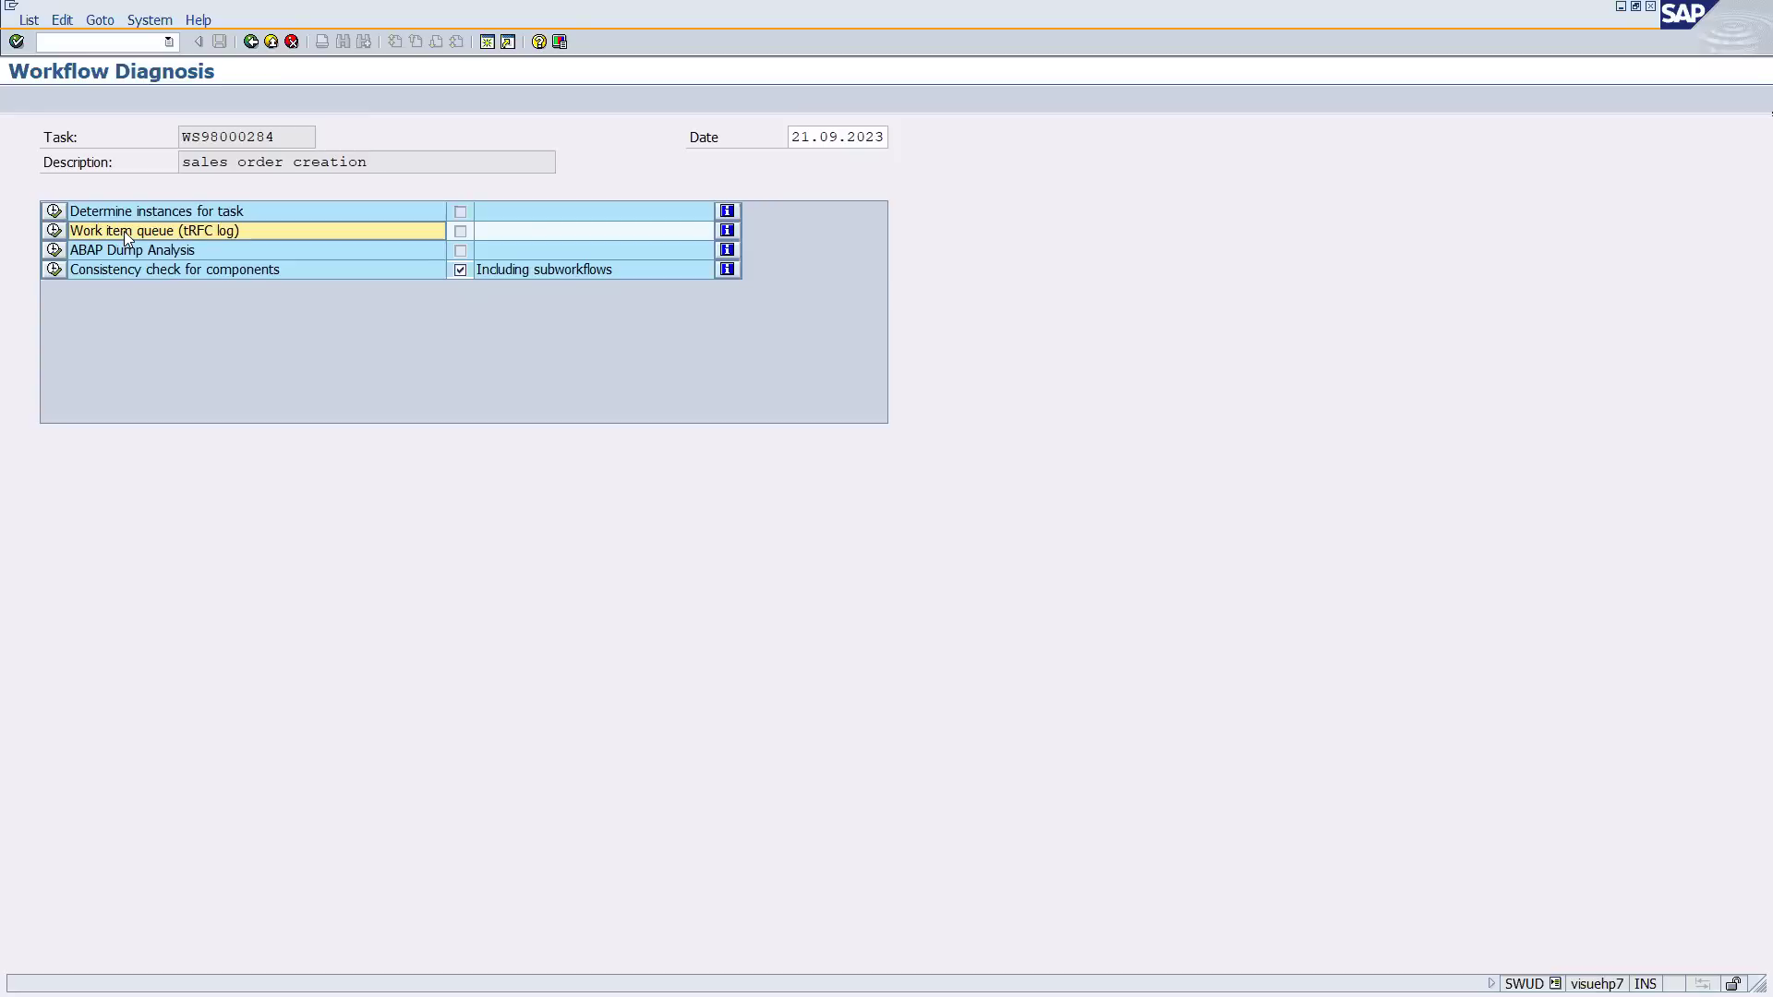
Open the work item queue (tRFC log) check for the sales order creation task and return to the diagnosis list.
{"action": "left_click", "coordinate": [54, 231]}
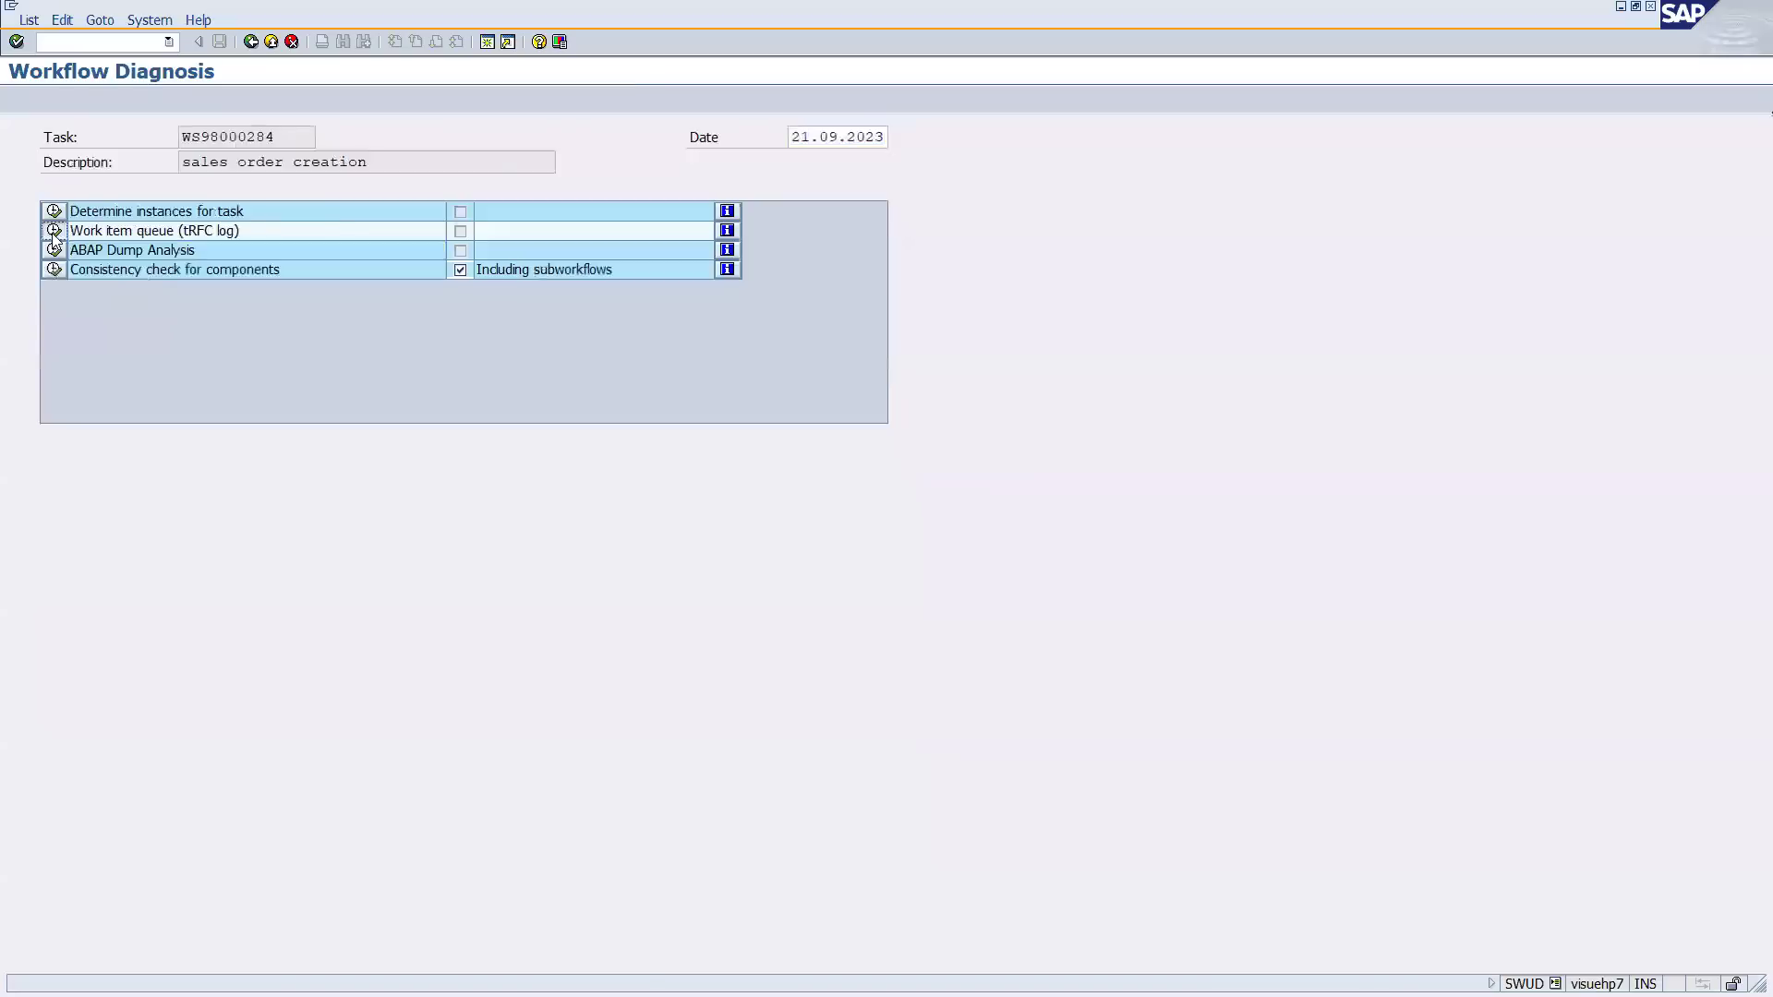
{"action": "left_click", "coordinate": [17, 99]}
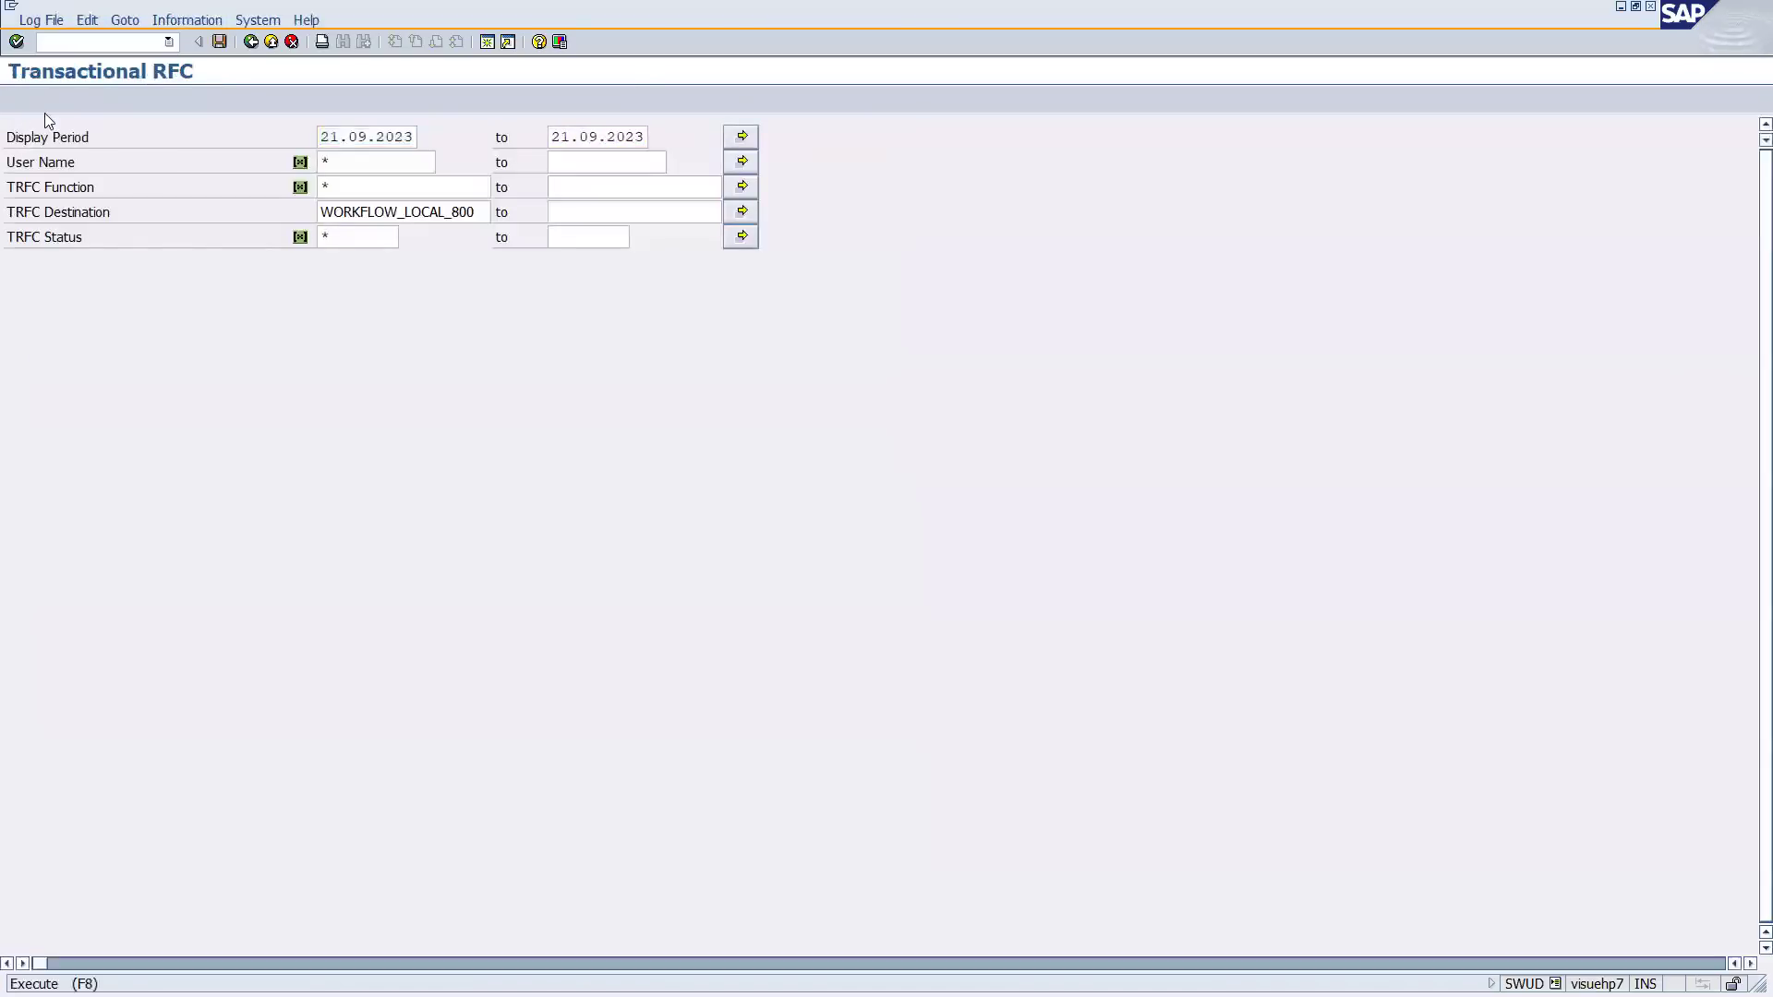
{"action": "left_click", "coordinate": [250, 43]}
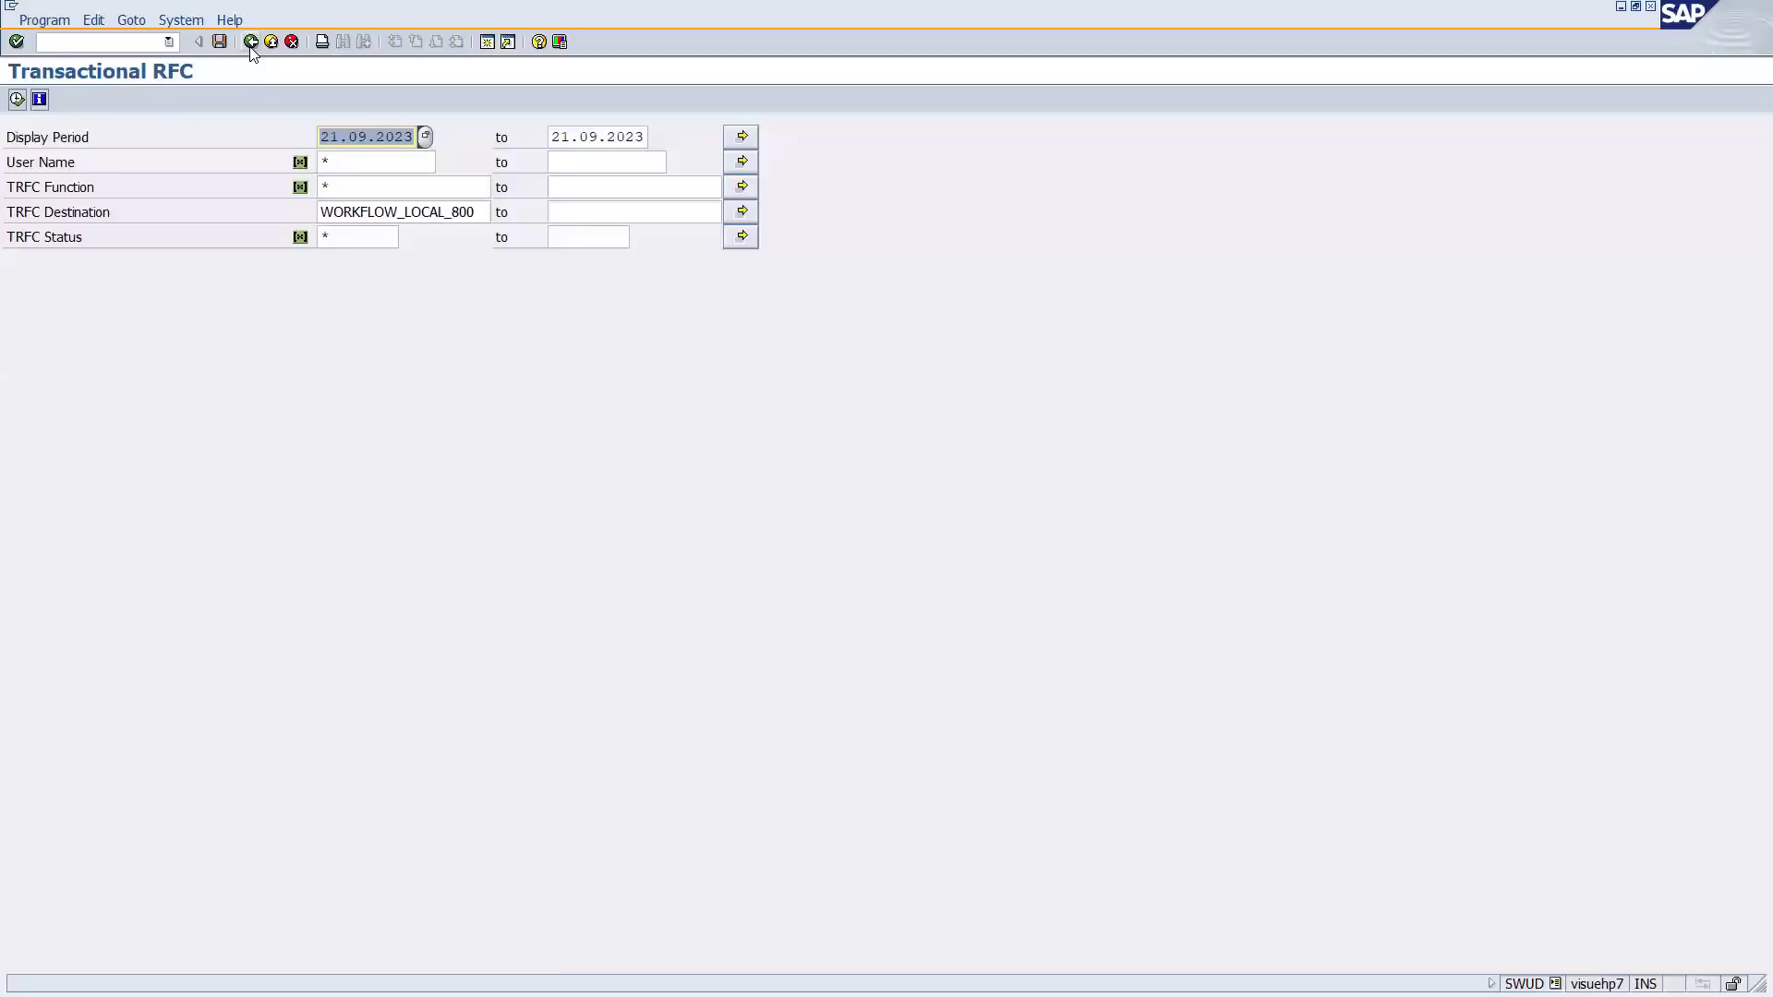
{"action": "left_click", "coordinate": [251, 43]}
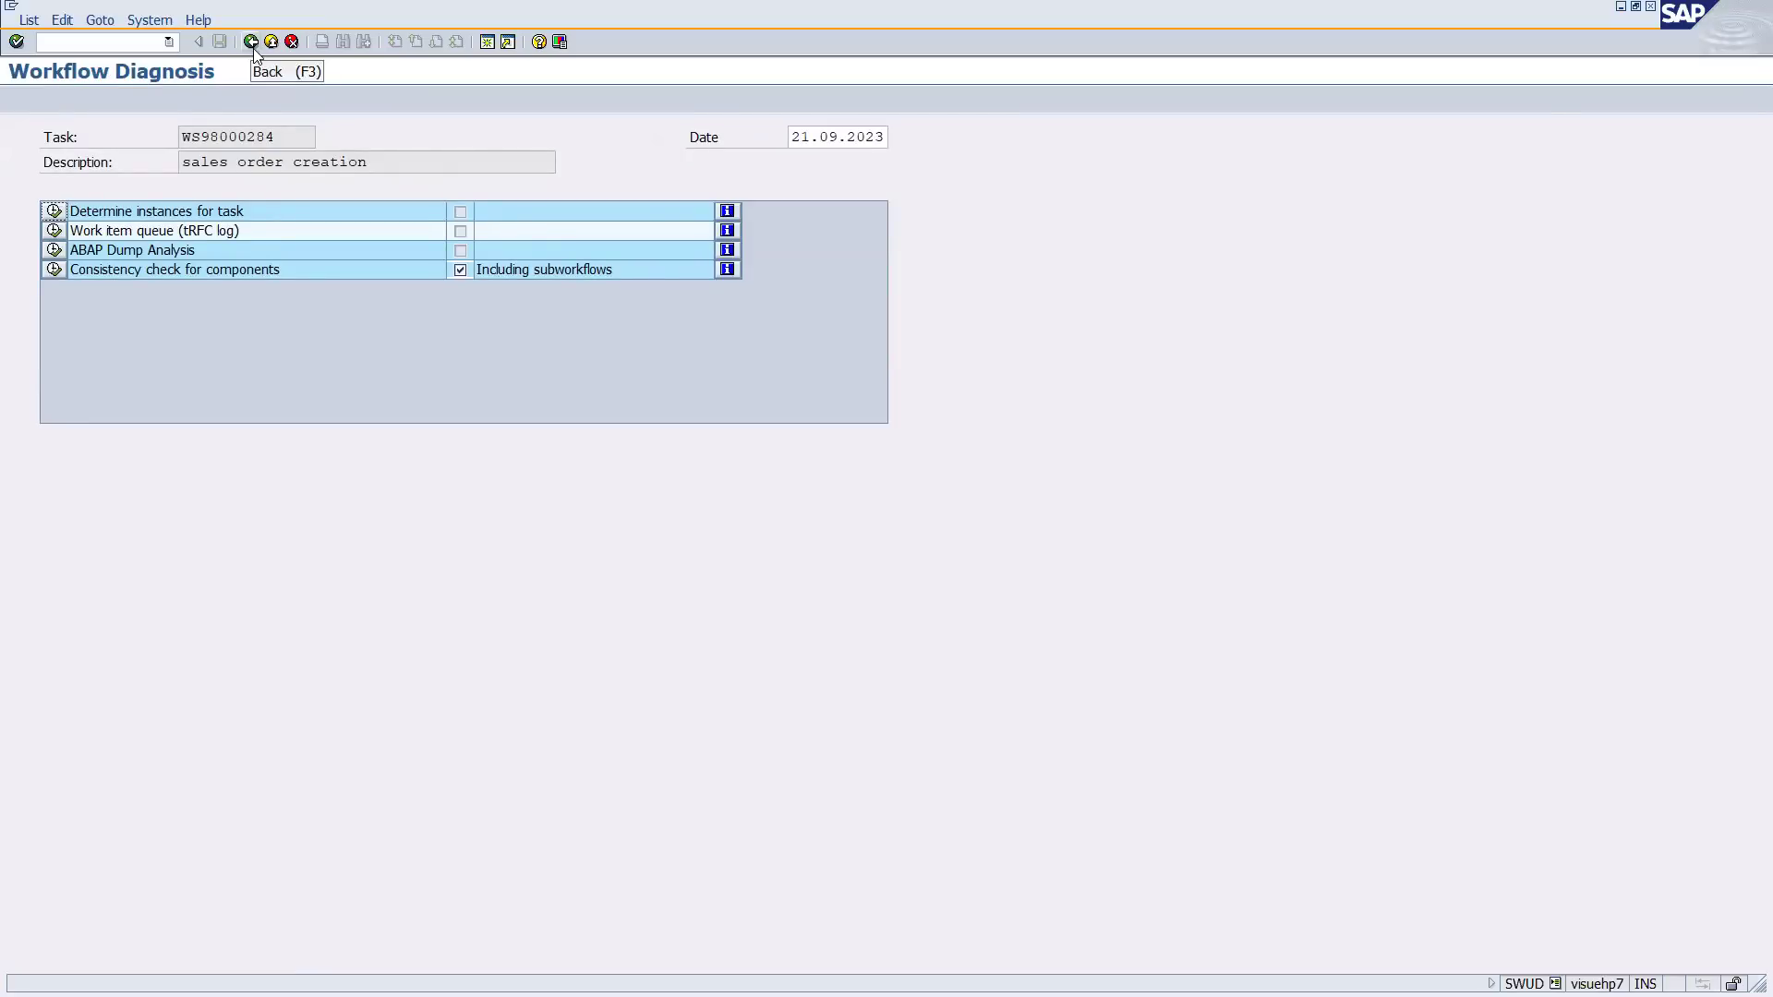
View the ABAP Dump Analysis selection for the hanging workflow and return to the initial Workflow Diagnosis screen.
{"action": "left_click", "coordinate": [252, 237]}
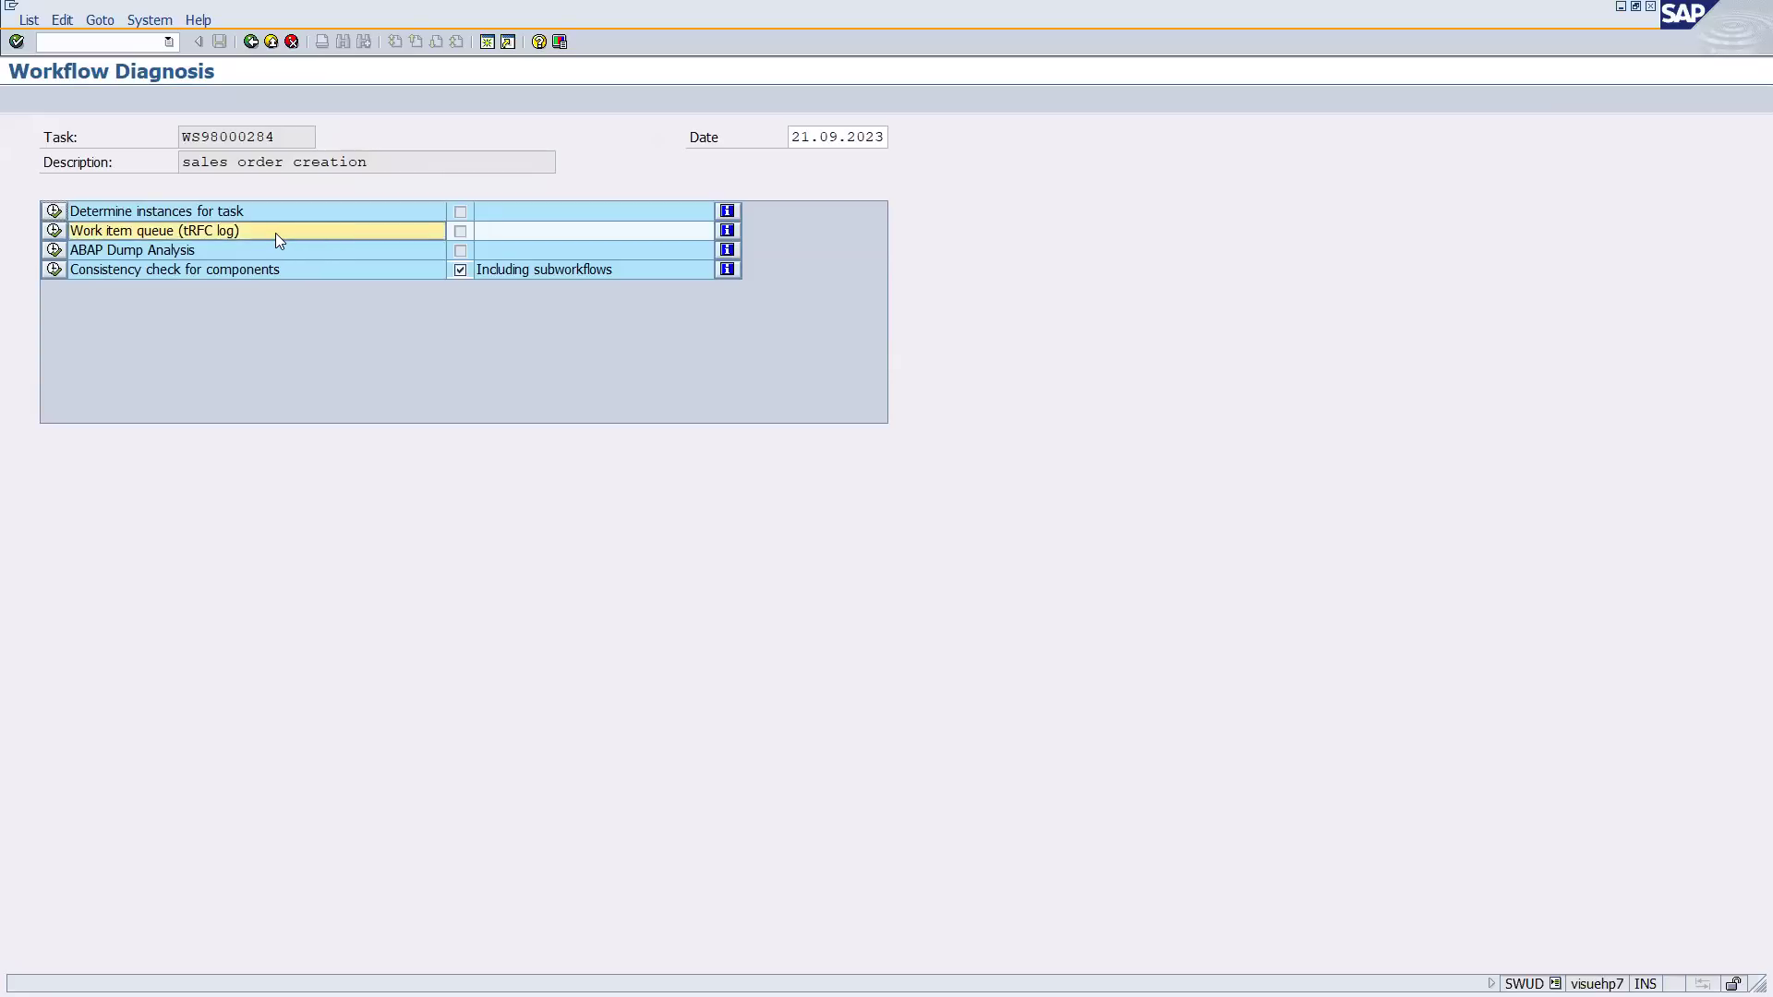
{"action": "left_click", "coordinate": [128, 253]}
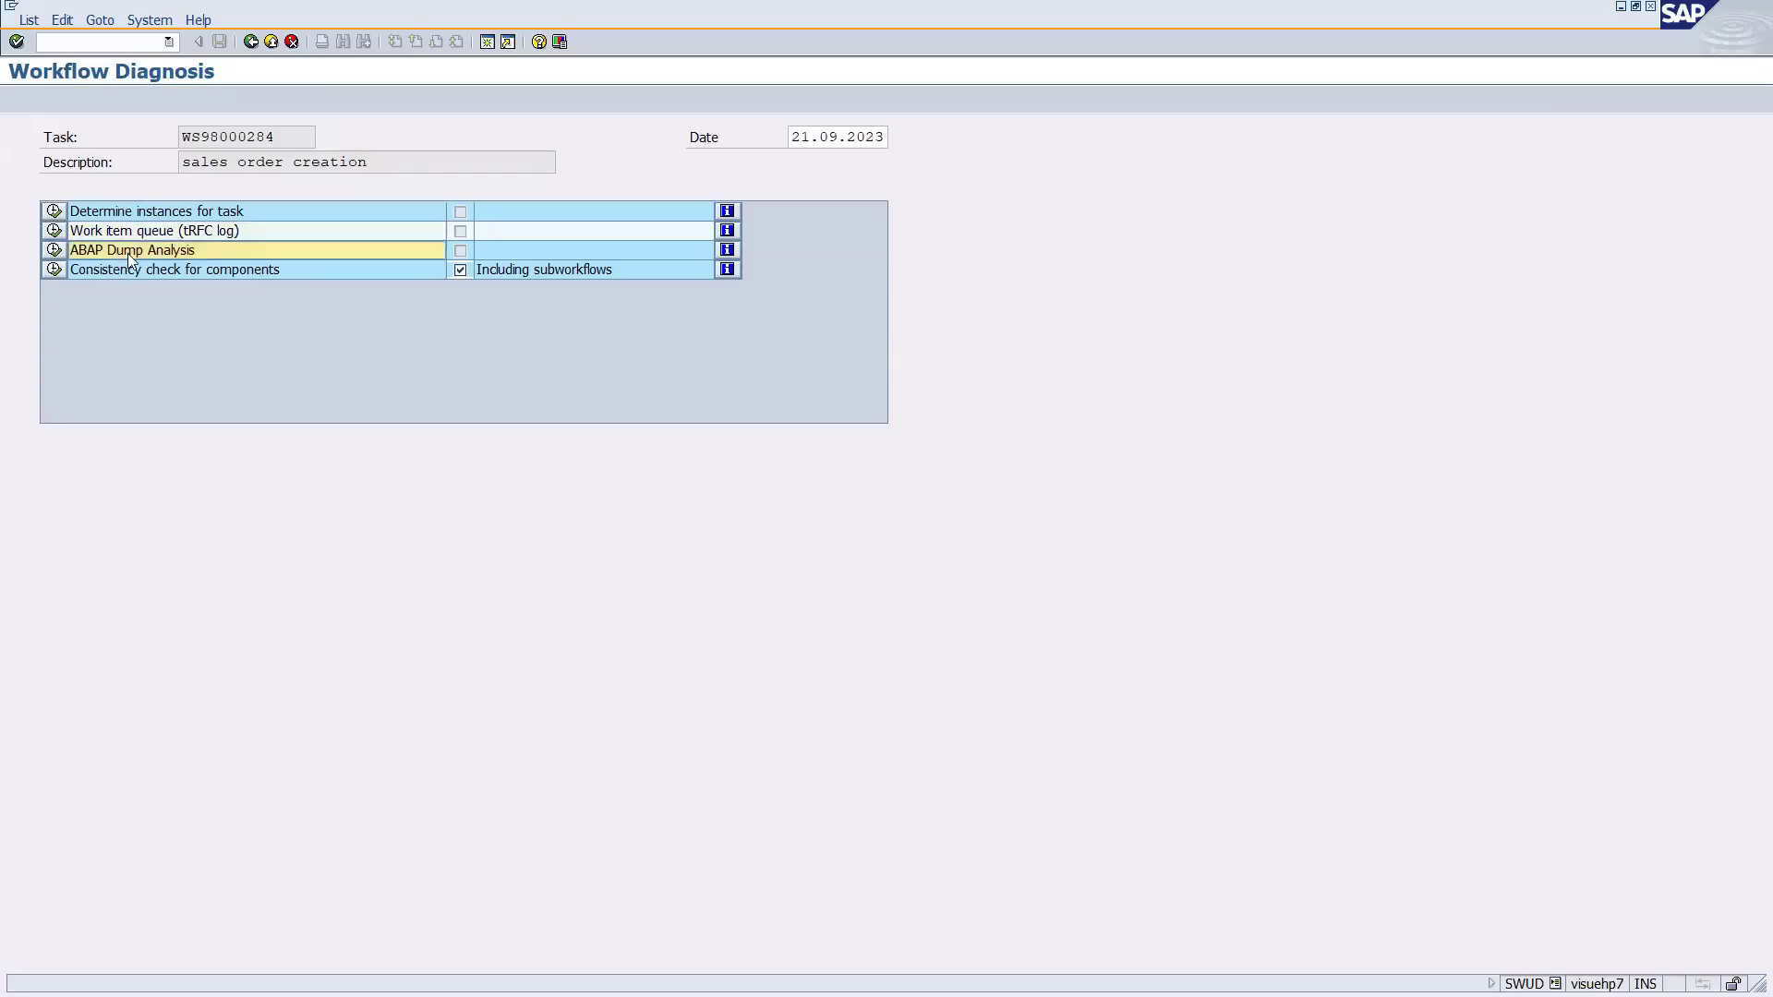
{"action": "left_click", "coordinate": [55, 249]}
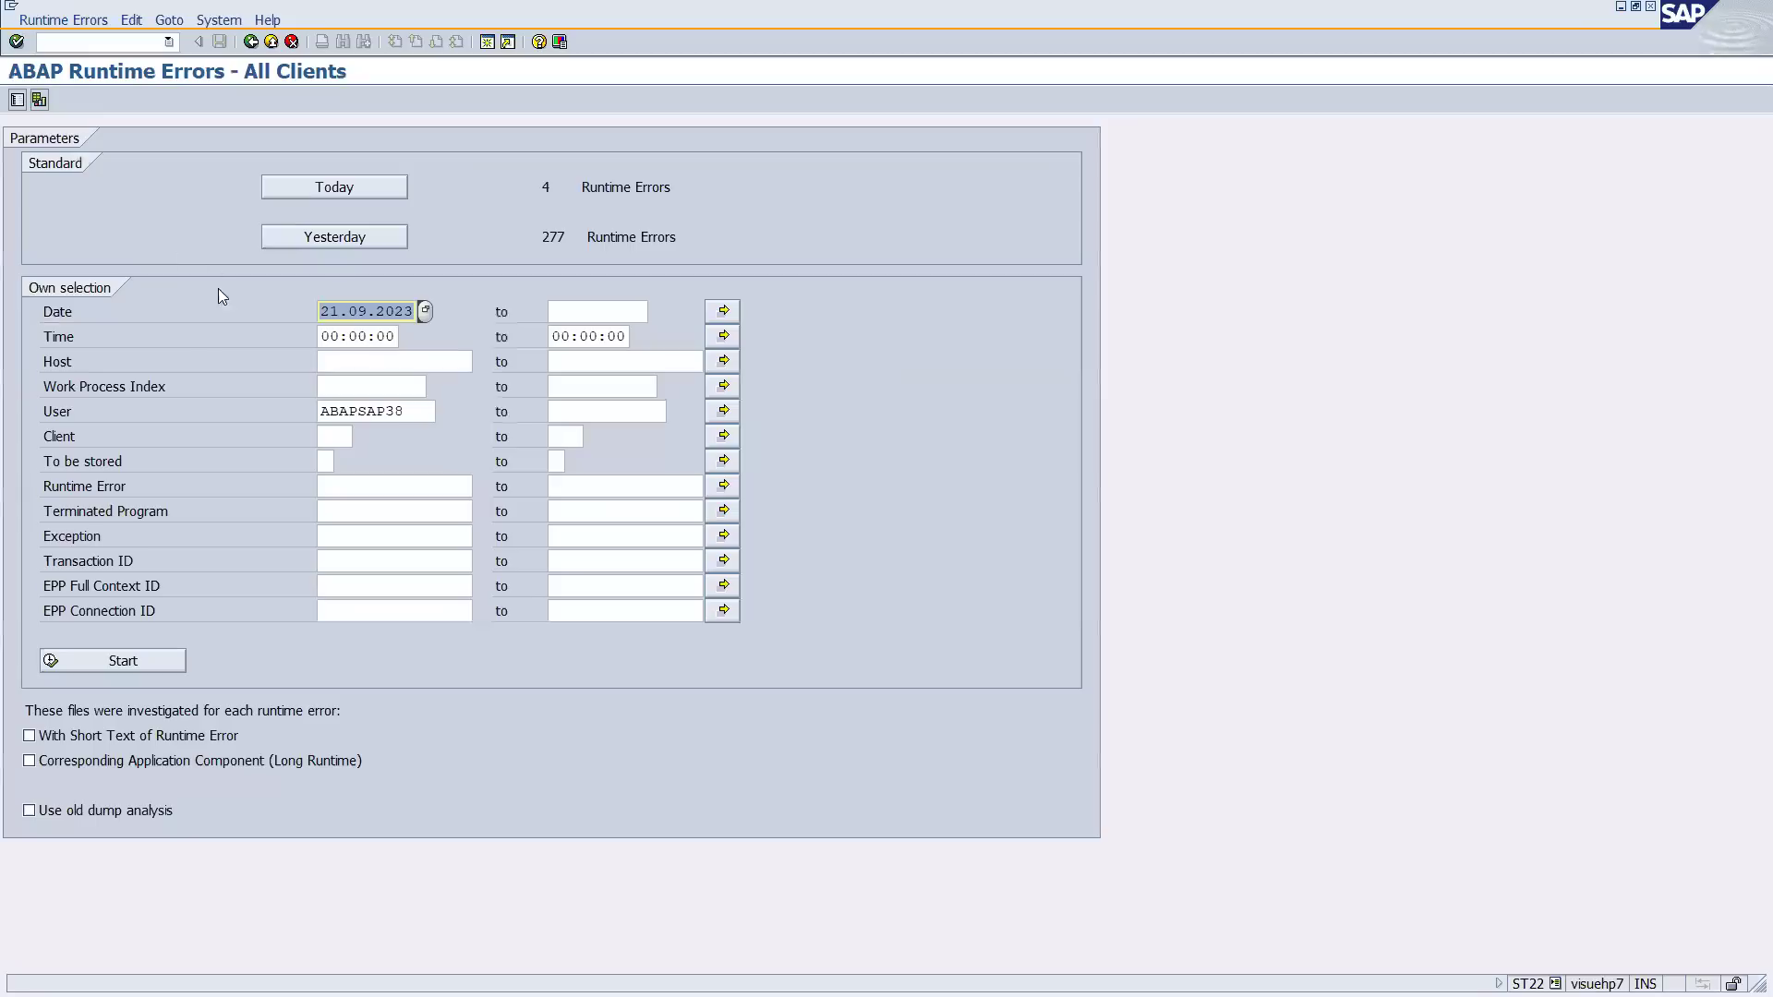
{"action": "left_click", "coordinate": [250, 43]}
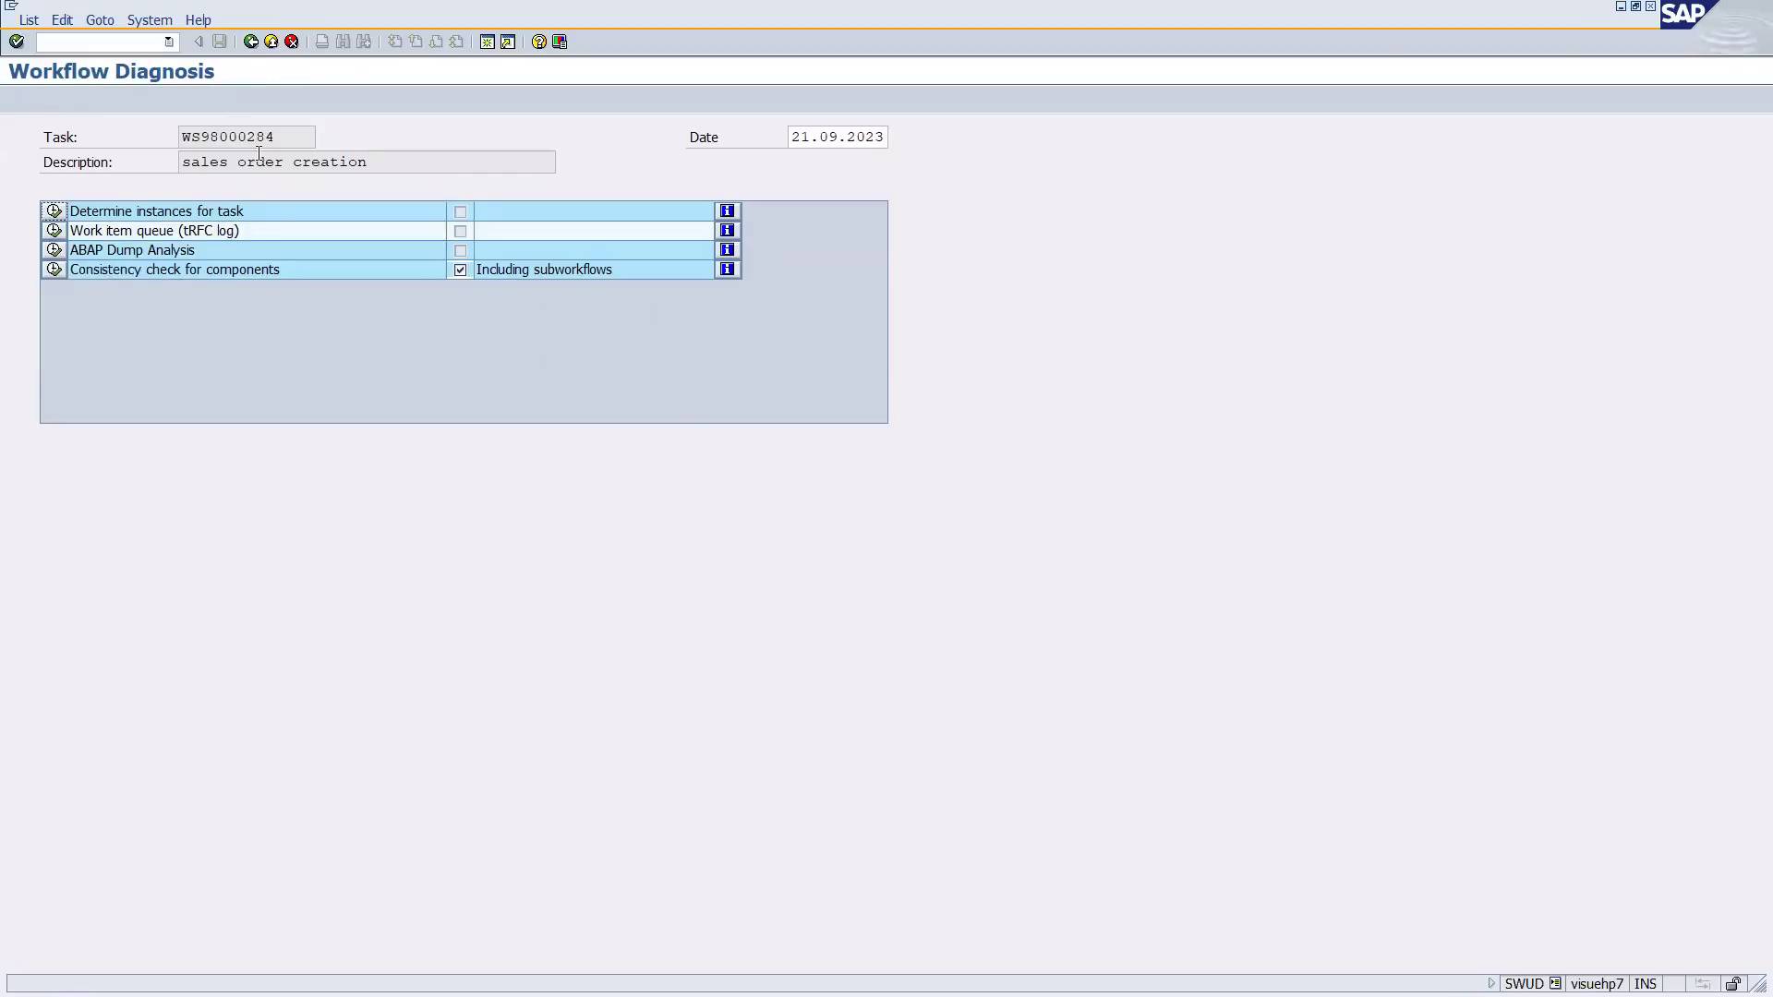
{"action": "left_click", "coordinate": [129, 272]}
{"action": "left_click", "coordinate": [250, 41]}
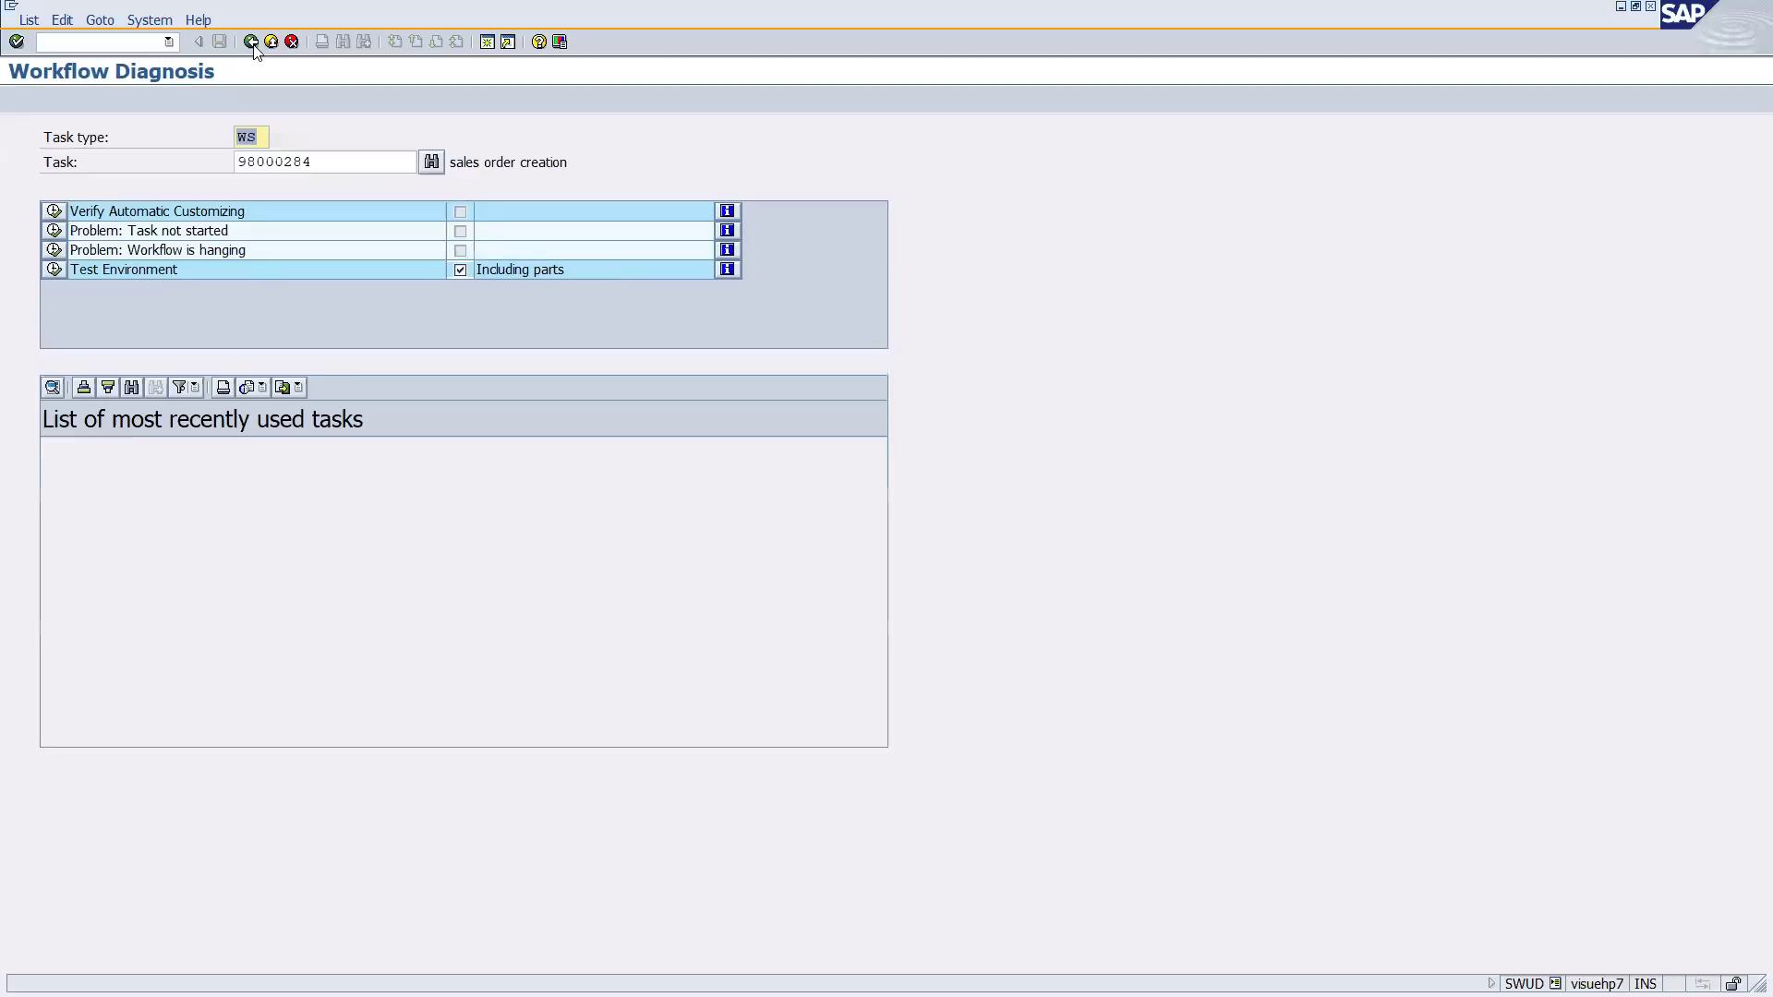
Examine the task's Test Environment and its Create Event screen, leave them and switch back to PowerPoint.
{"action": "left_click", "coordinate": [130, 270]}
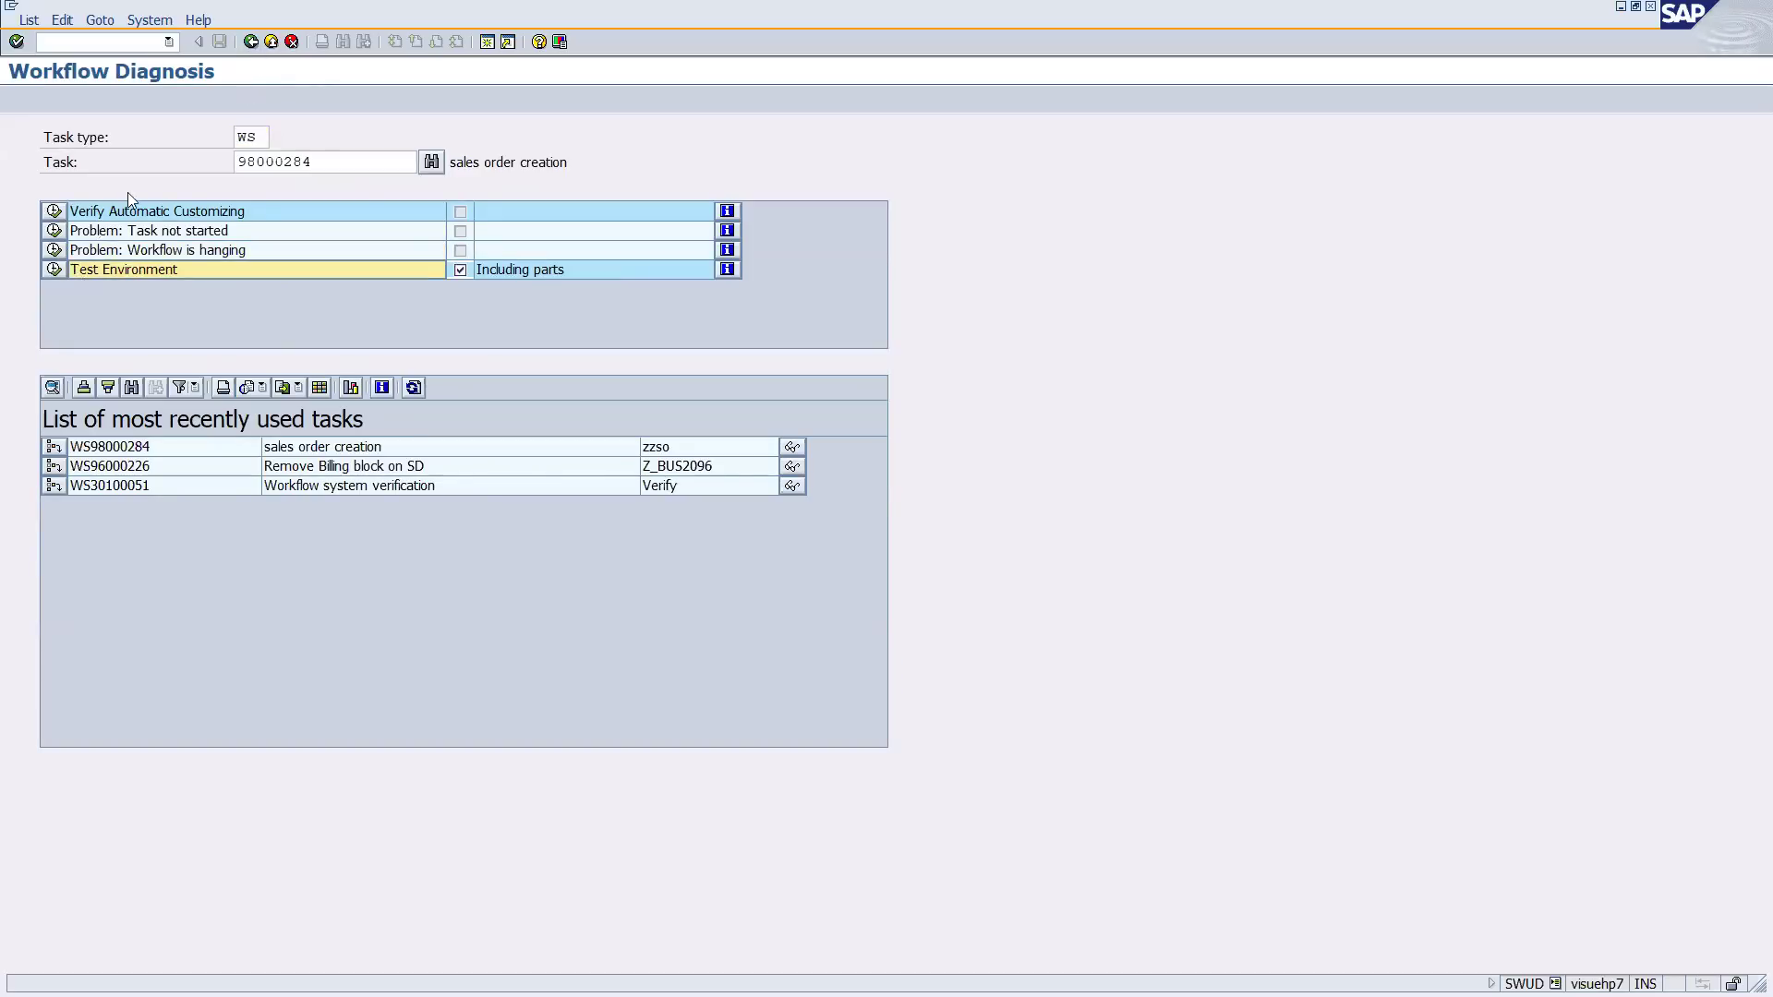
{"action": "left_click", "coordinate": [52, 268]}
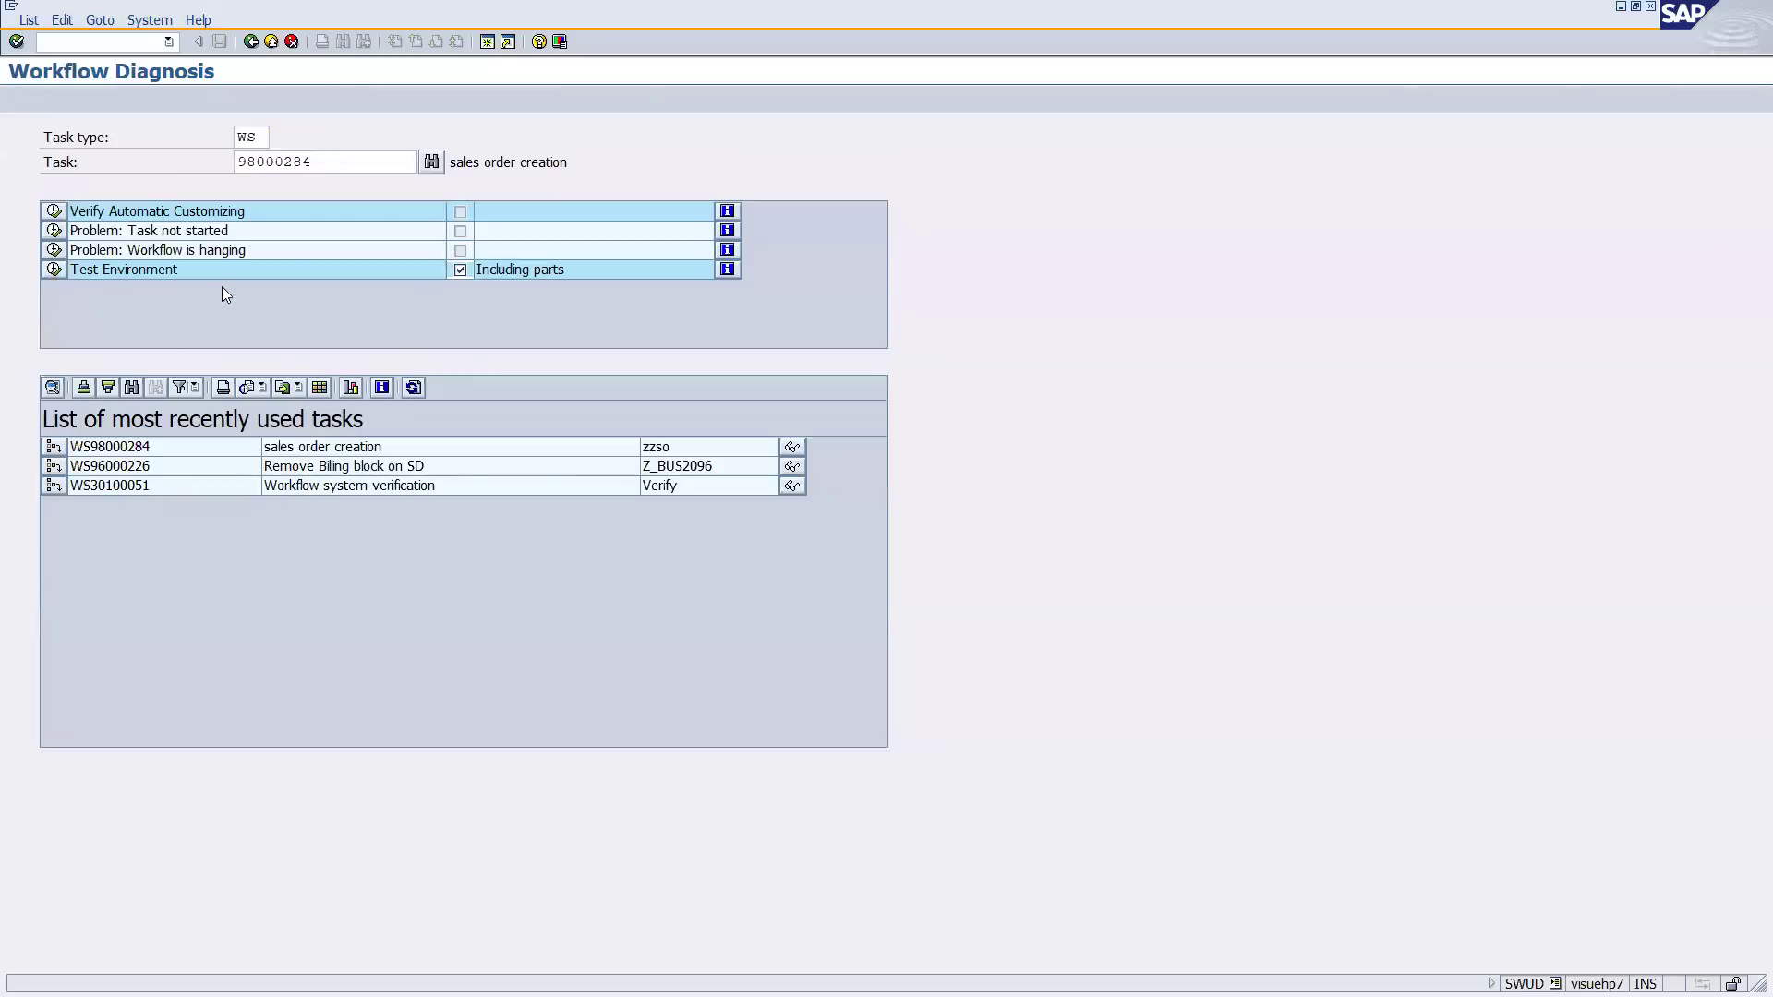
{"action": "left_click", "coordinate": [129, 340]}
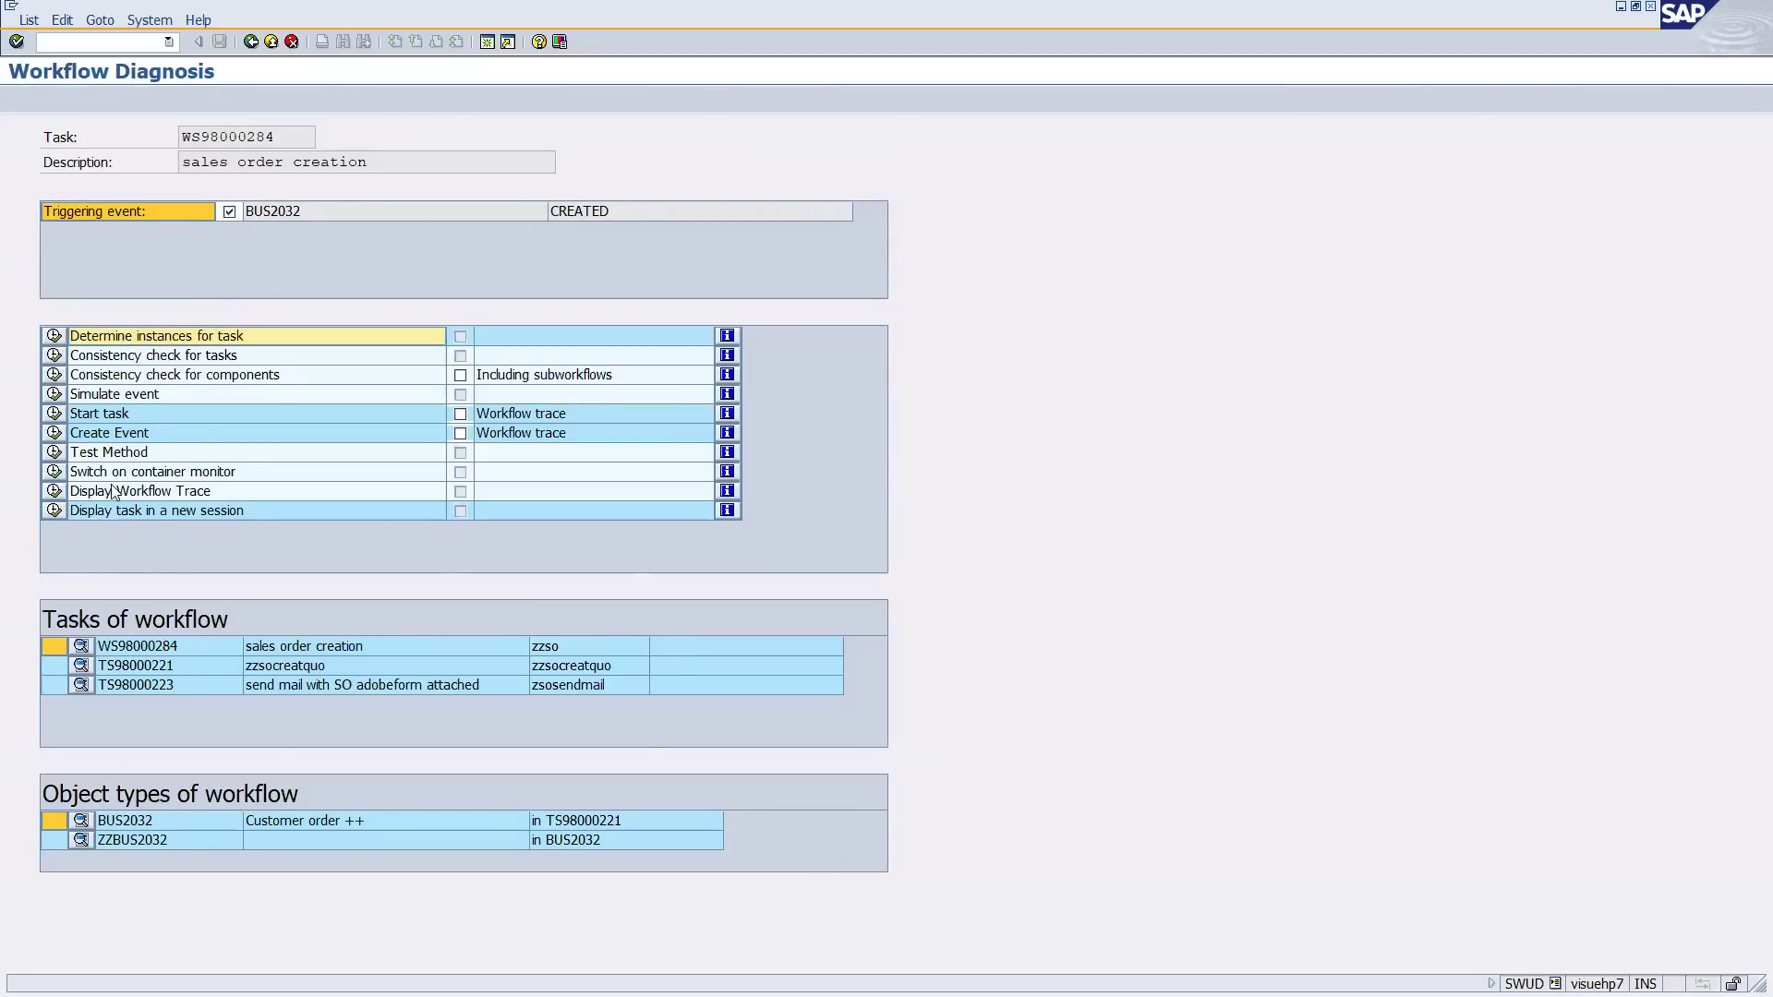
{"action": "left_click", "coordinate": [104, 434]}
{"action": "left_click", "coordinate": [54, 435]}
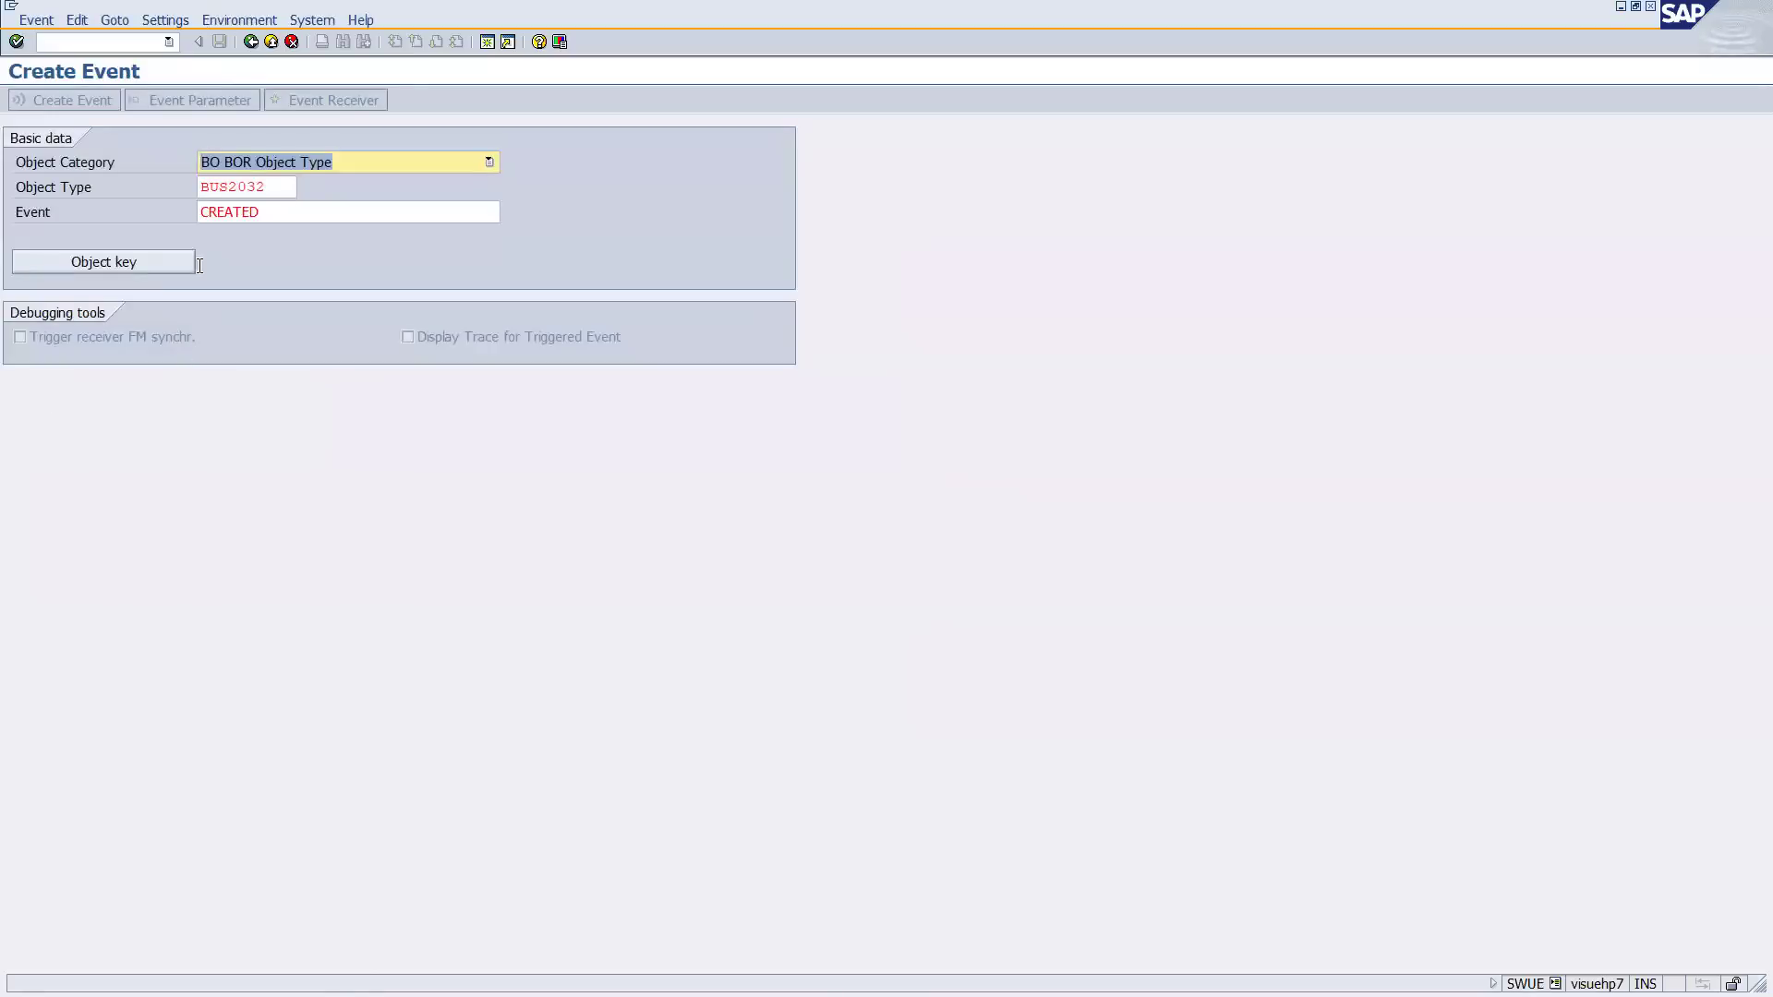
{"action": "left_click", "coordinate": [253, 98]}
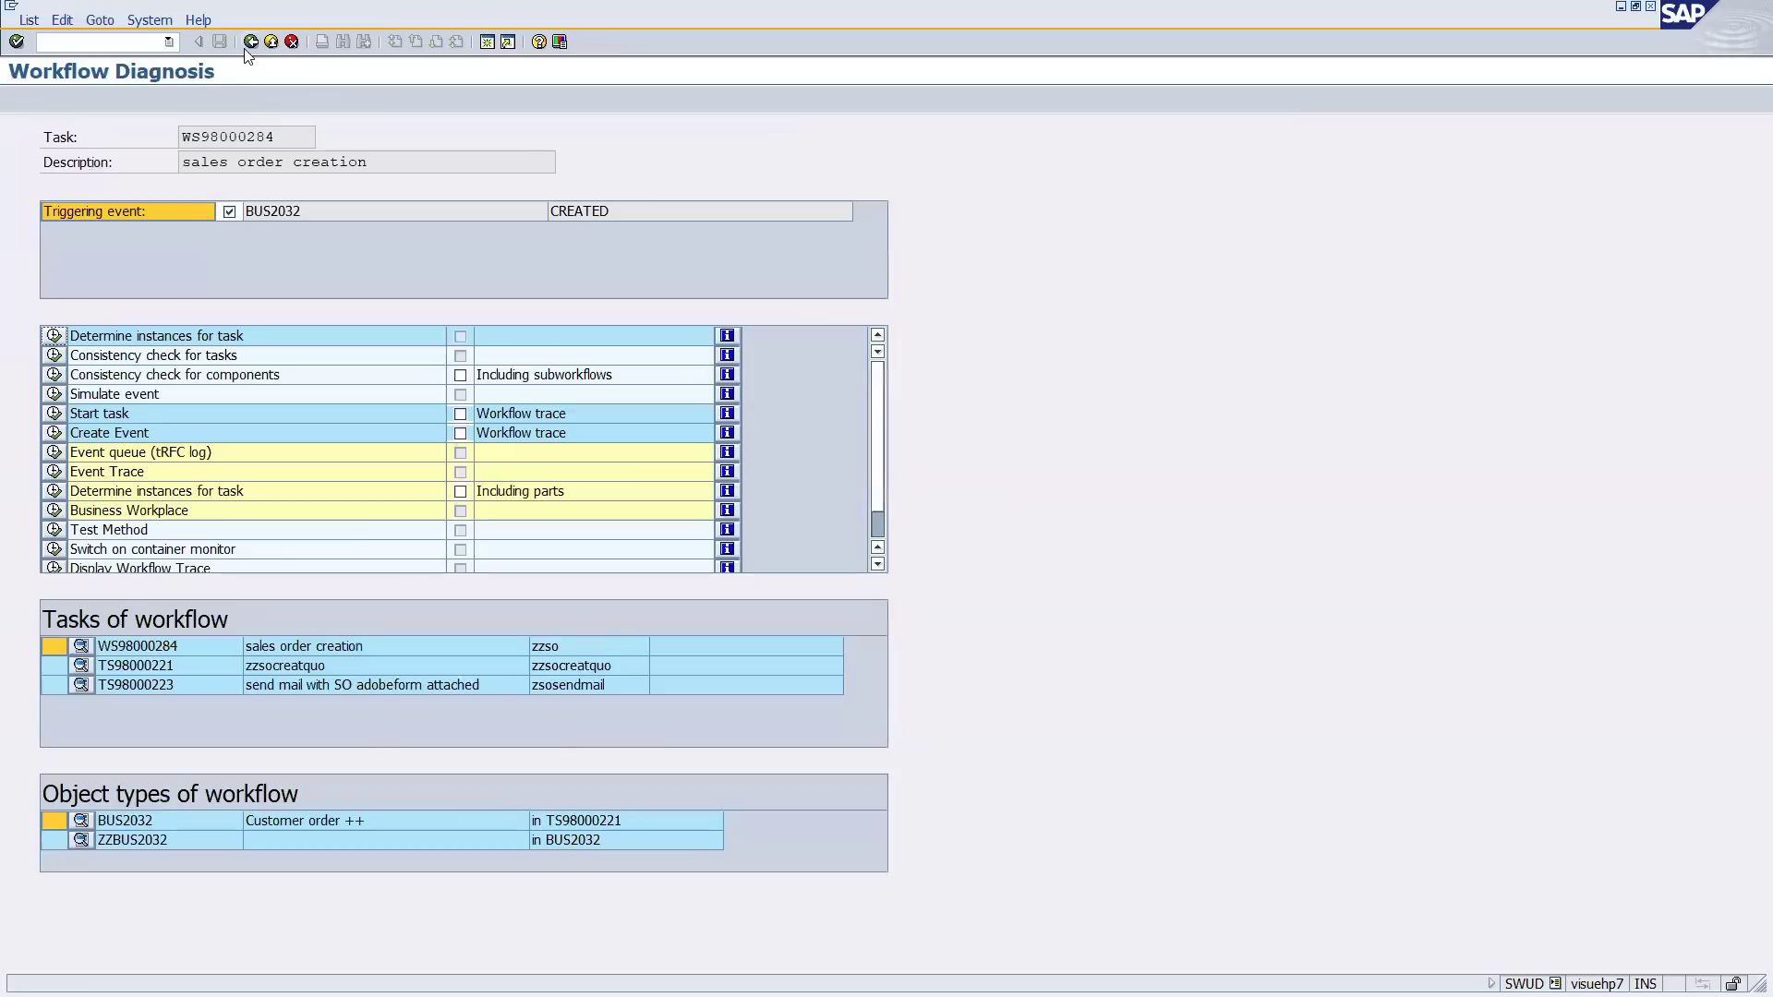
{"action": "left_click", "coordinate": [162, 231]}
{"action": "key", "text": "alt+Tab"}
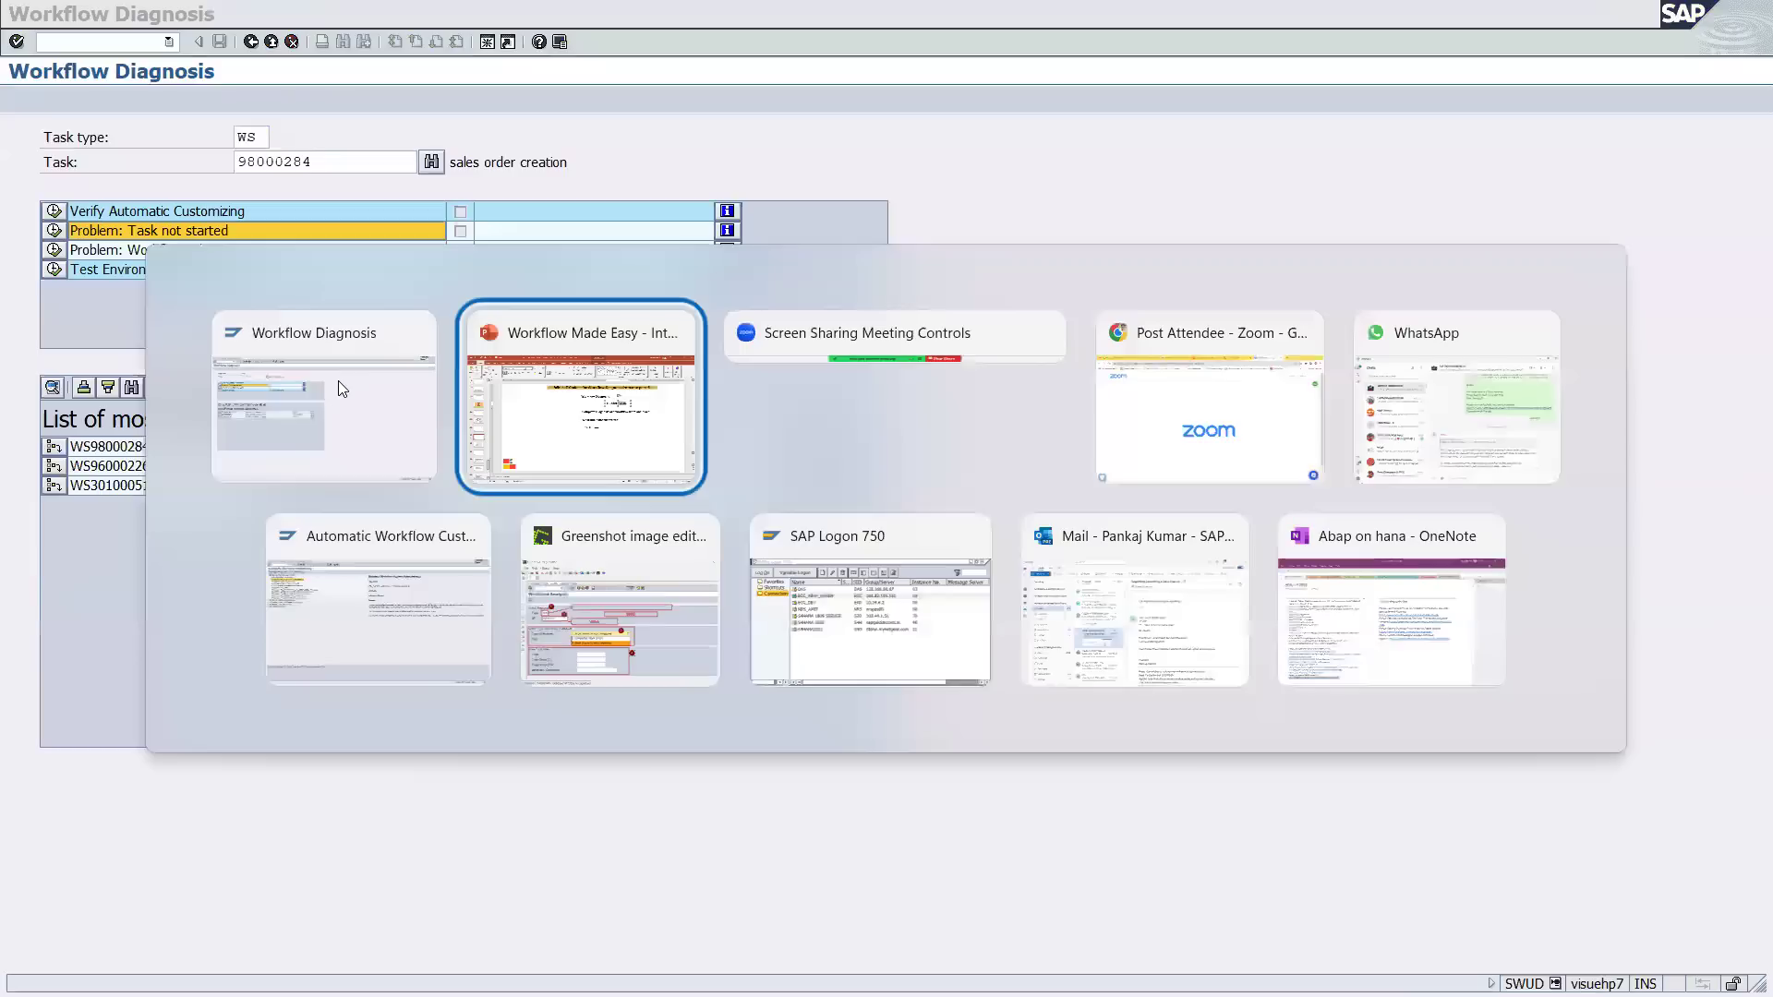
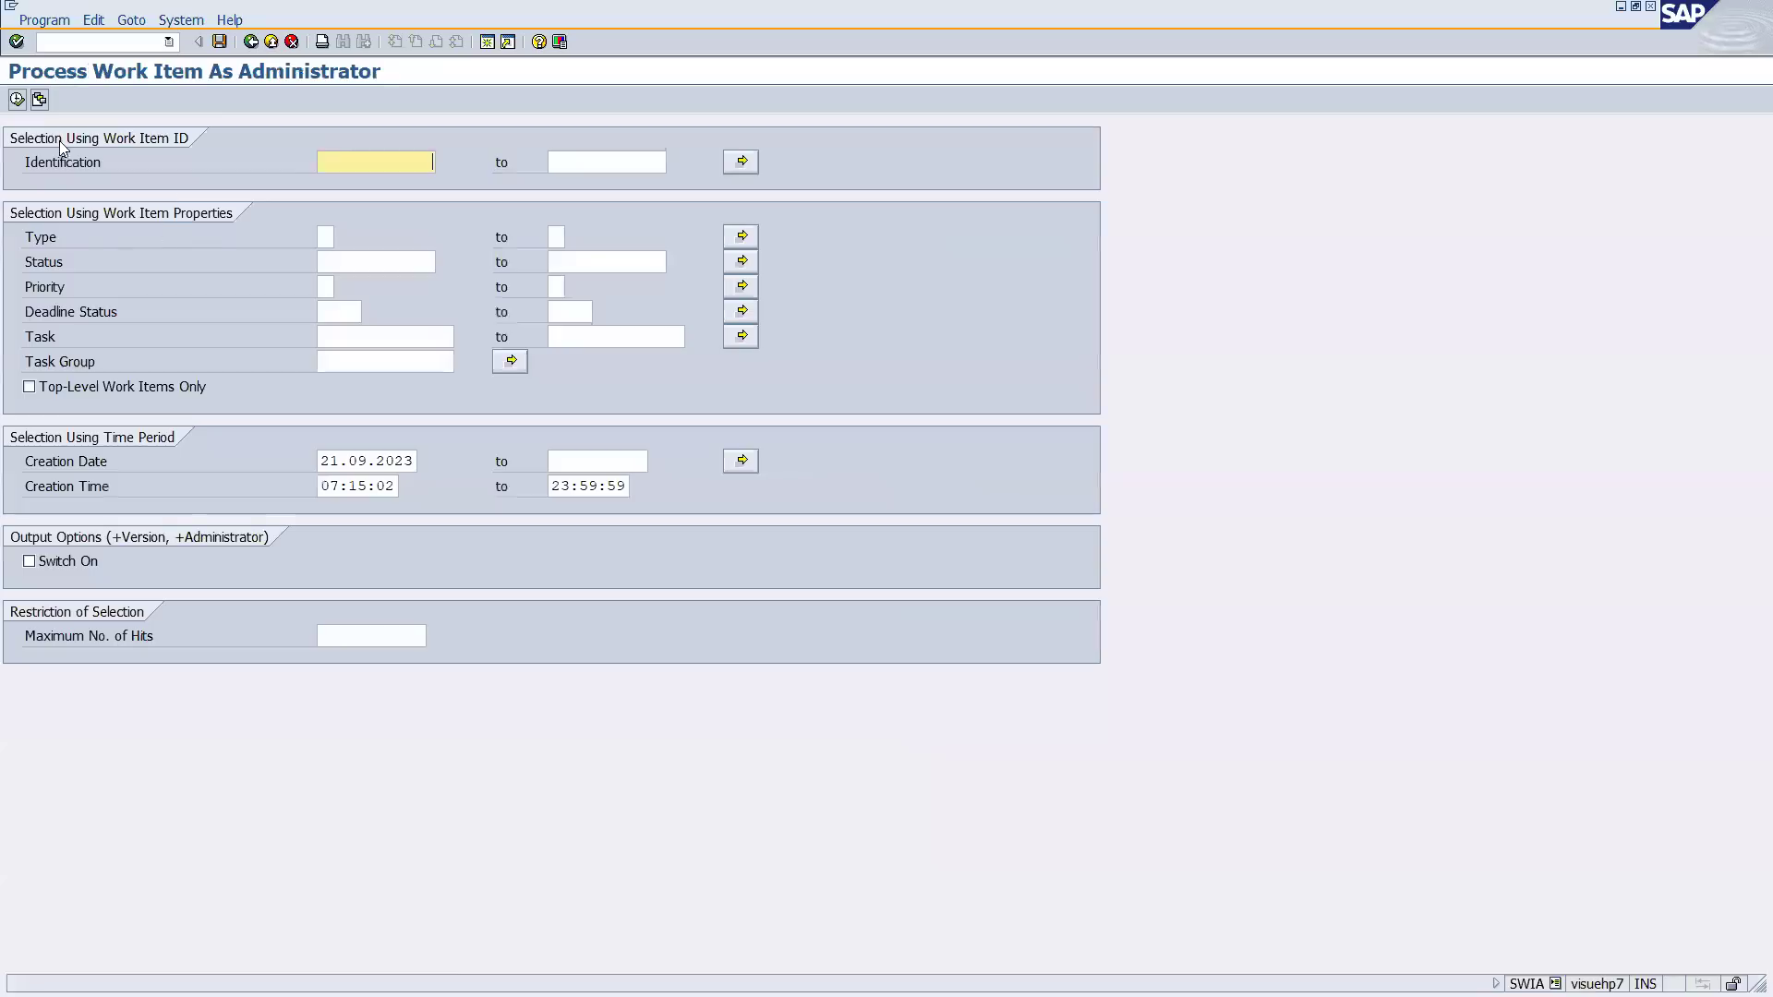
Set an earlier start for the creation time in SWIA and list the work items created on 21.09.2023.
{"action": "left_click", "coordinate": [17, 100]}
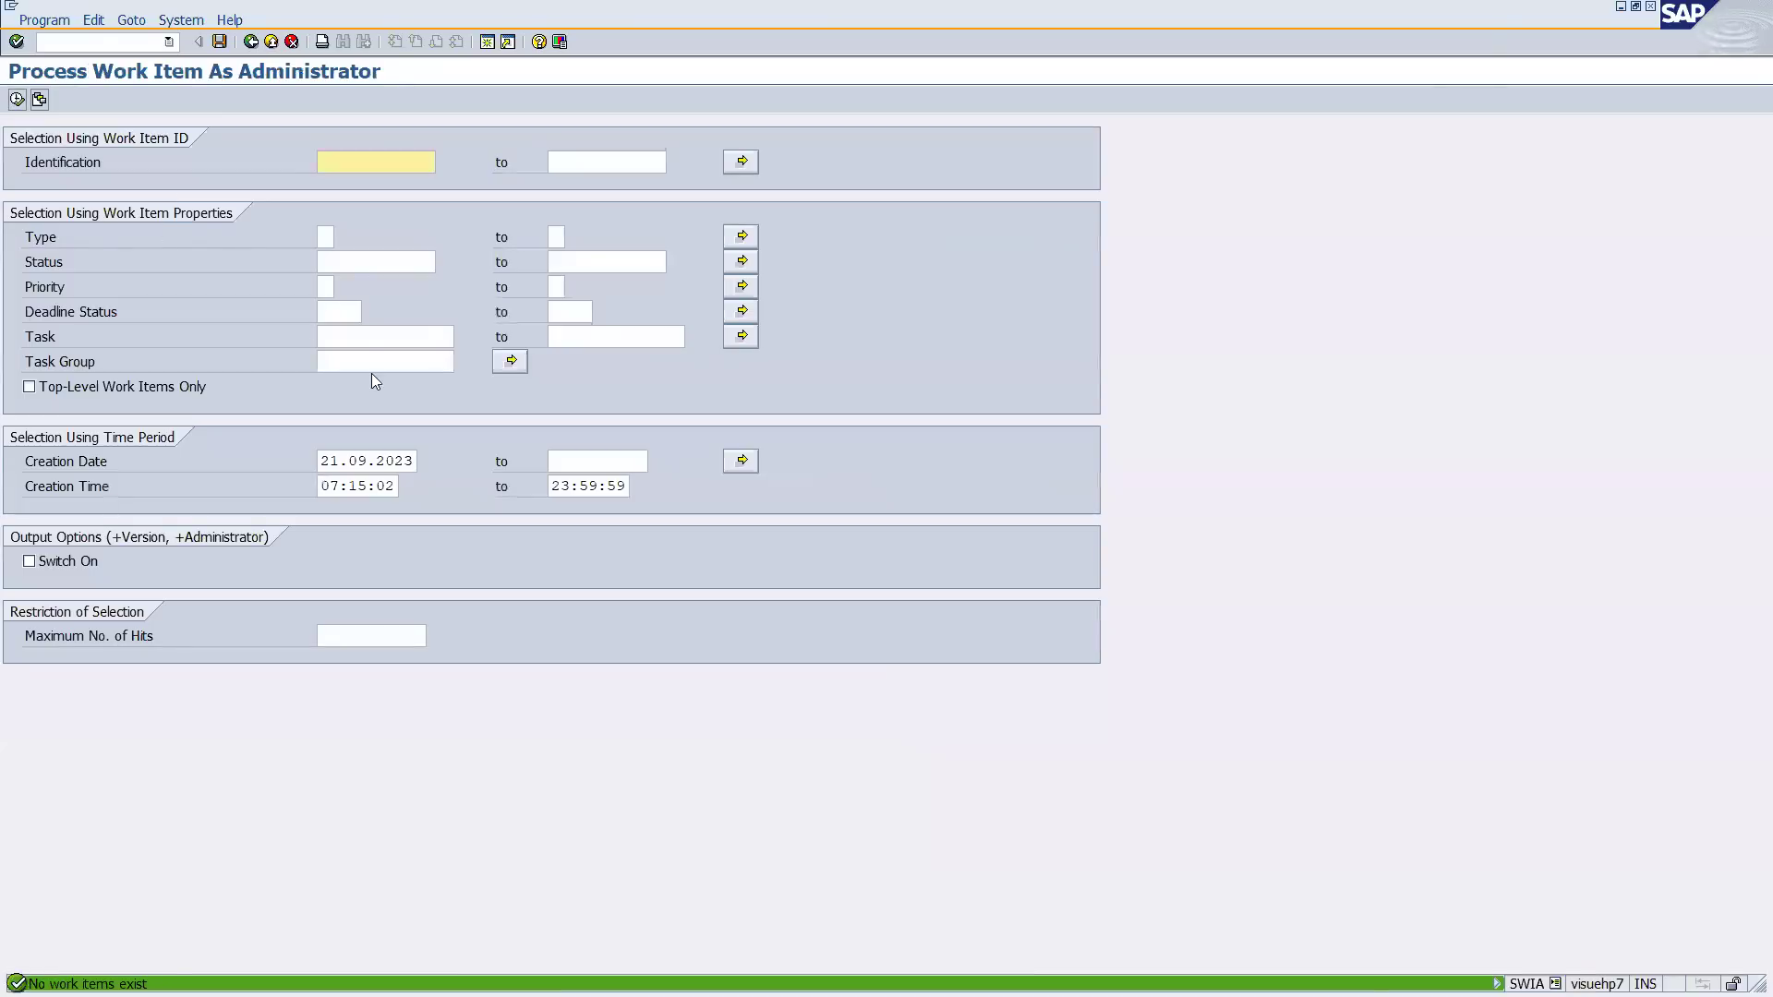
{"action": "left_click", "coordinate": [336, 484]}
{"action": "type", "text": "1"}
{"action": "left_click", "coordinate": [17, 100]}
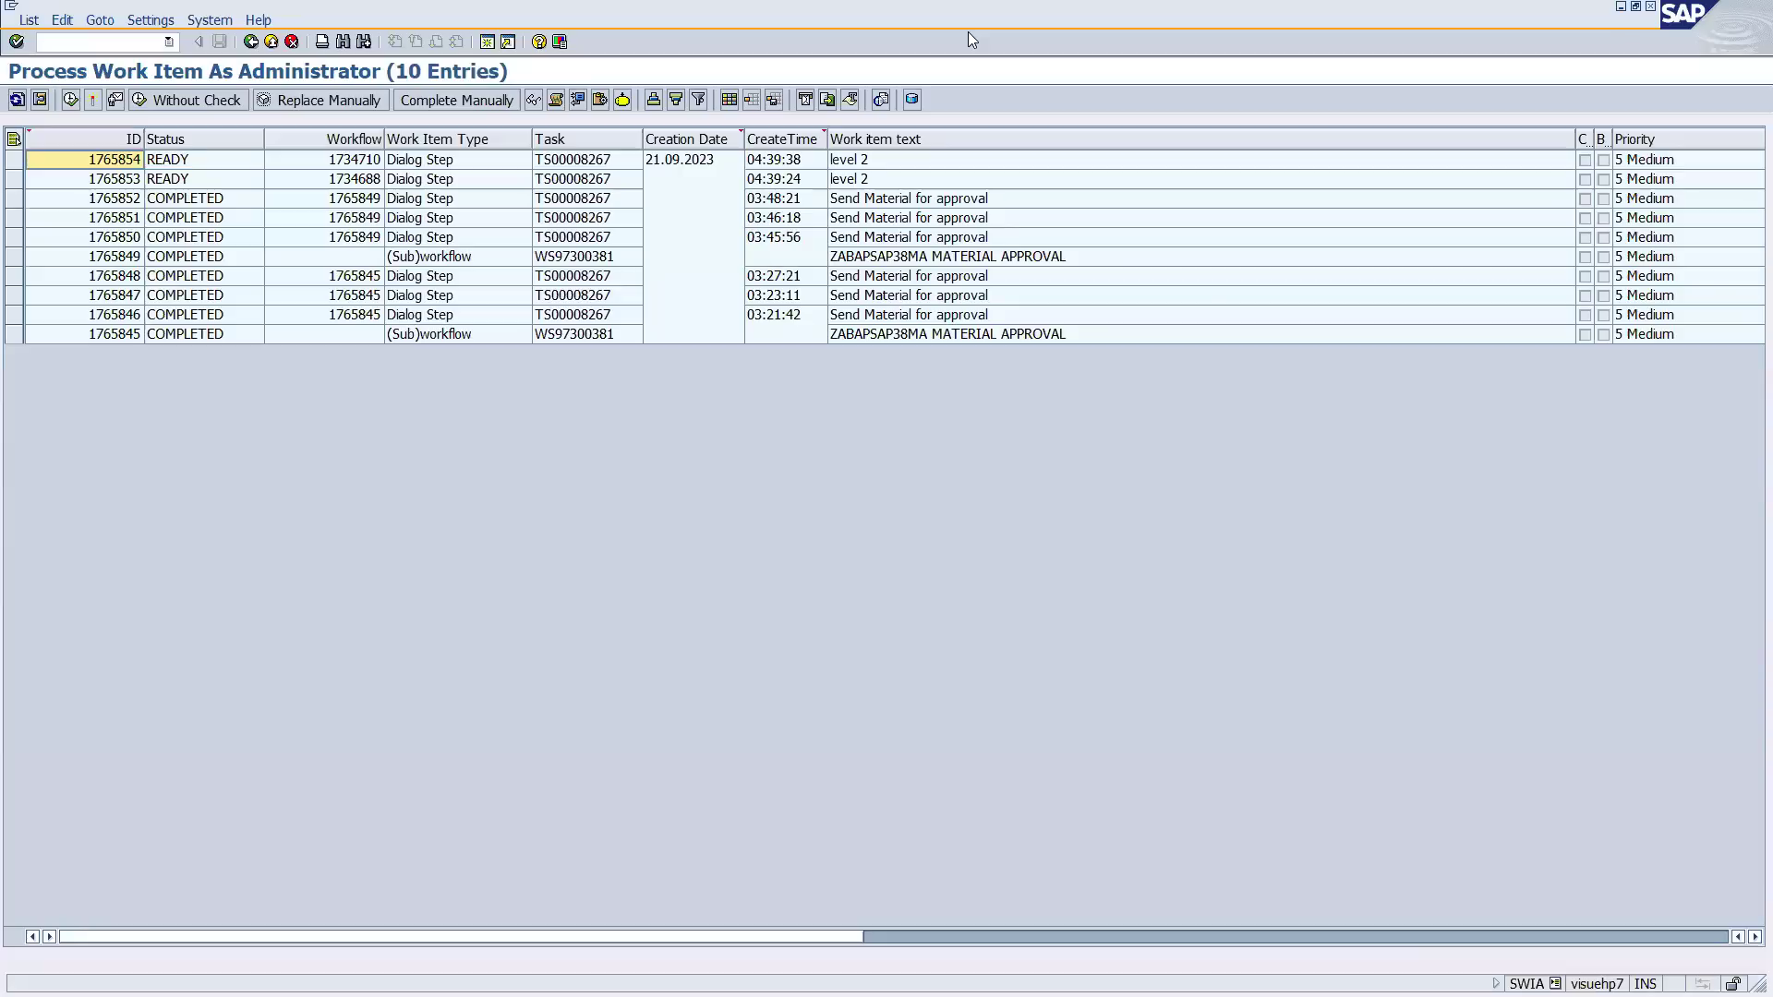
Annotate the empty area below the work item list with the handwritten note "User A → WI".
{"action": "mouse_move", "coordinate": [574, 565]}
{"action": "left_mouse_down"}
{"action": "mouse_move", "coordinate": [633, 578]}
{"action": "mouse_move", "coordinate": [700, 667]}
{"action": "left_mouse_up"}
{"action": "mouse_move", "coordinate": [767, 617]}
{"action": "left_mouse_down"}
{"action": "mouse_move", "coordinate": [786, 554]}
{"action": "mouse_move", "coordinate": [810, 651]}
{"action": "left_mouse_up"}
{"action": "left_click_drag", "start_coordinate": [820, 568], "coordinate": [851, 635]}
{"action": "left_click_drag", "start_coordinate": [871, 547], "coordinate": [849, 636]}
{"action": "mouse_move", "coordinate": [958, 600]}
{"action": "left_mouse_down"}
{"action": "mouse_move", "coordinate": [969, 513]}
{"action": "mouse_move", "coordinate": [1041, 605]}
{"action": "mouse_move", "coordinate": [1030, 528]}
{"action": "mouse_move", "coordinate": [1146, 512]}
{"action": "left_mouse_up"}
{"action": "left_click", "coordinate": [1072, 554]}
{"action": "left_click_drag", "start_coordinate": [1115, 500], "coordinate": [1143, 545]}
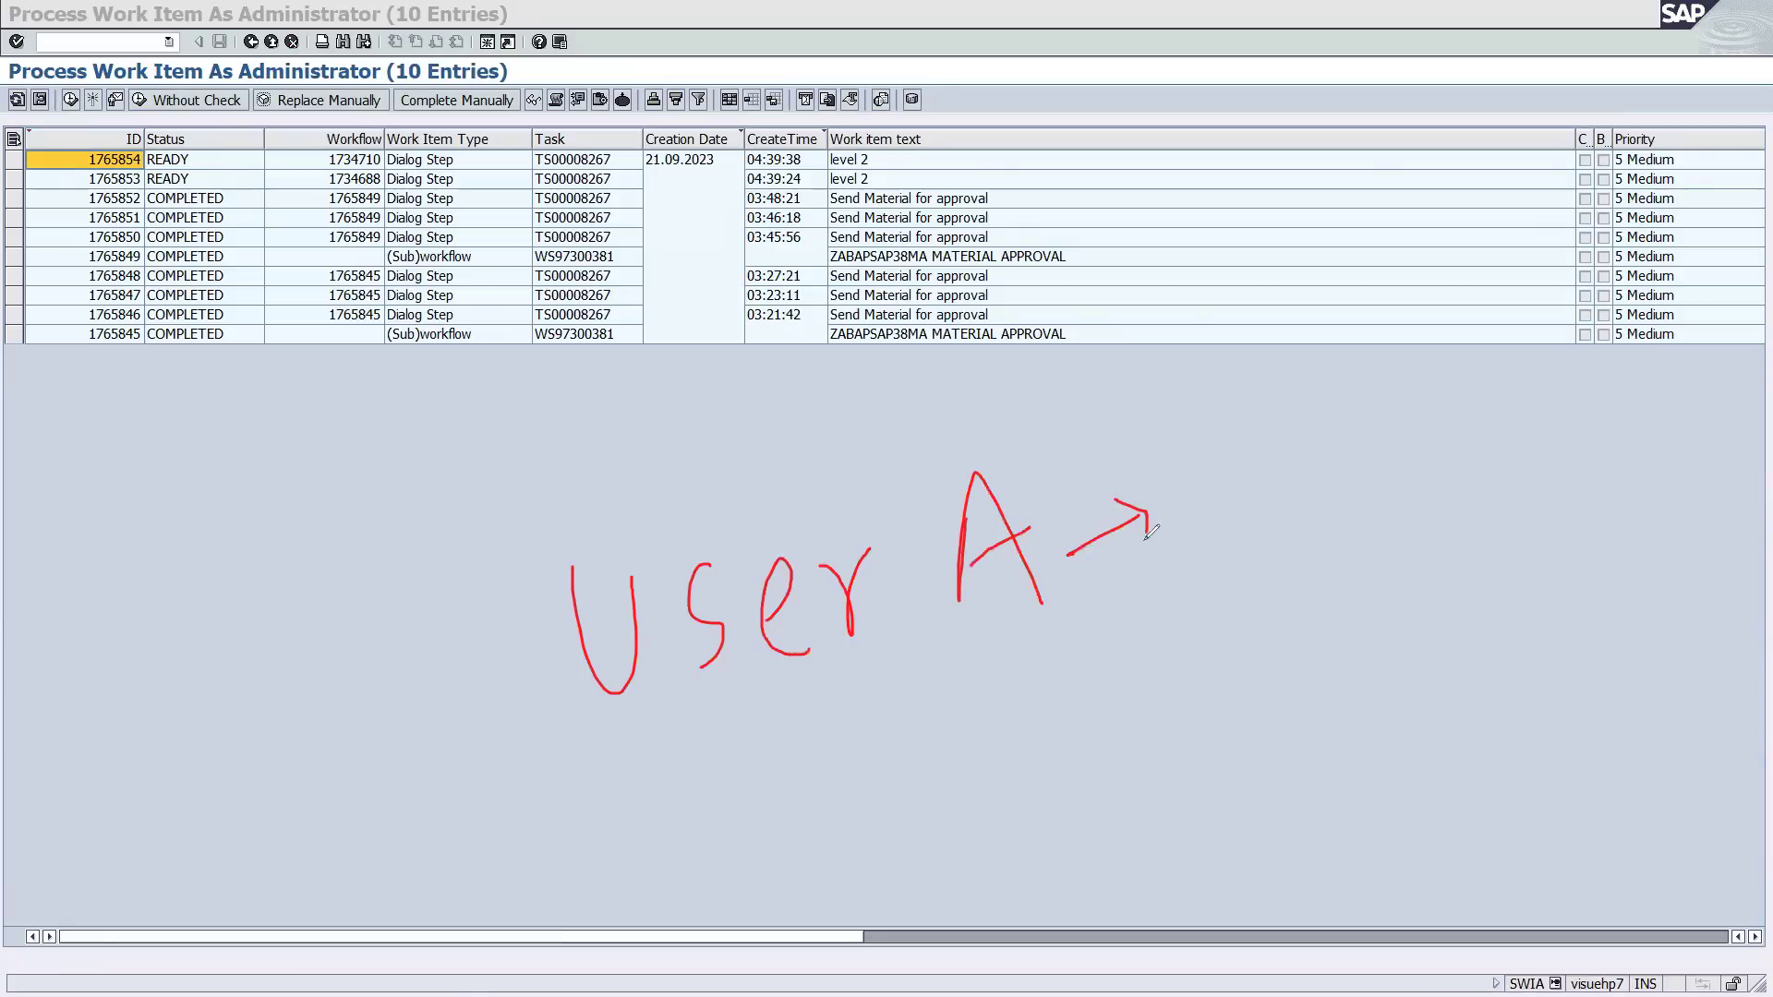
{"action": "left_click_drag", "start_coordinate": [1205, 453], "coordinate": [1274, 502]}
{"action": "mouse_move", "coordinate": [1310, 434]}
{"action": "left_mouse_down"}
{"action": "mouse_move", "coordinate": [1323, 500]}
{"action": "mouse_move", "coordinate": [1317, 425]}
{"action": "left_mouse_up"}
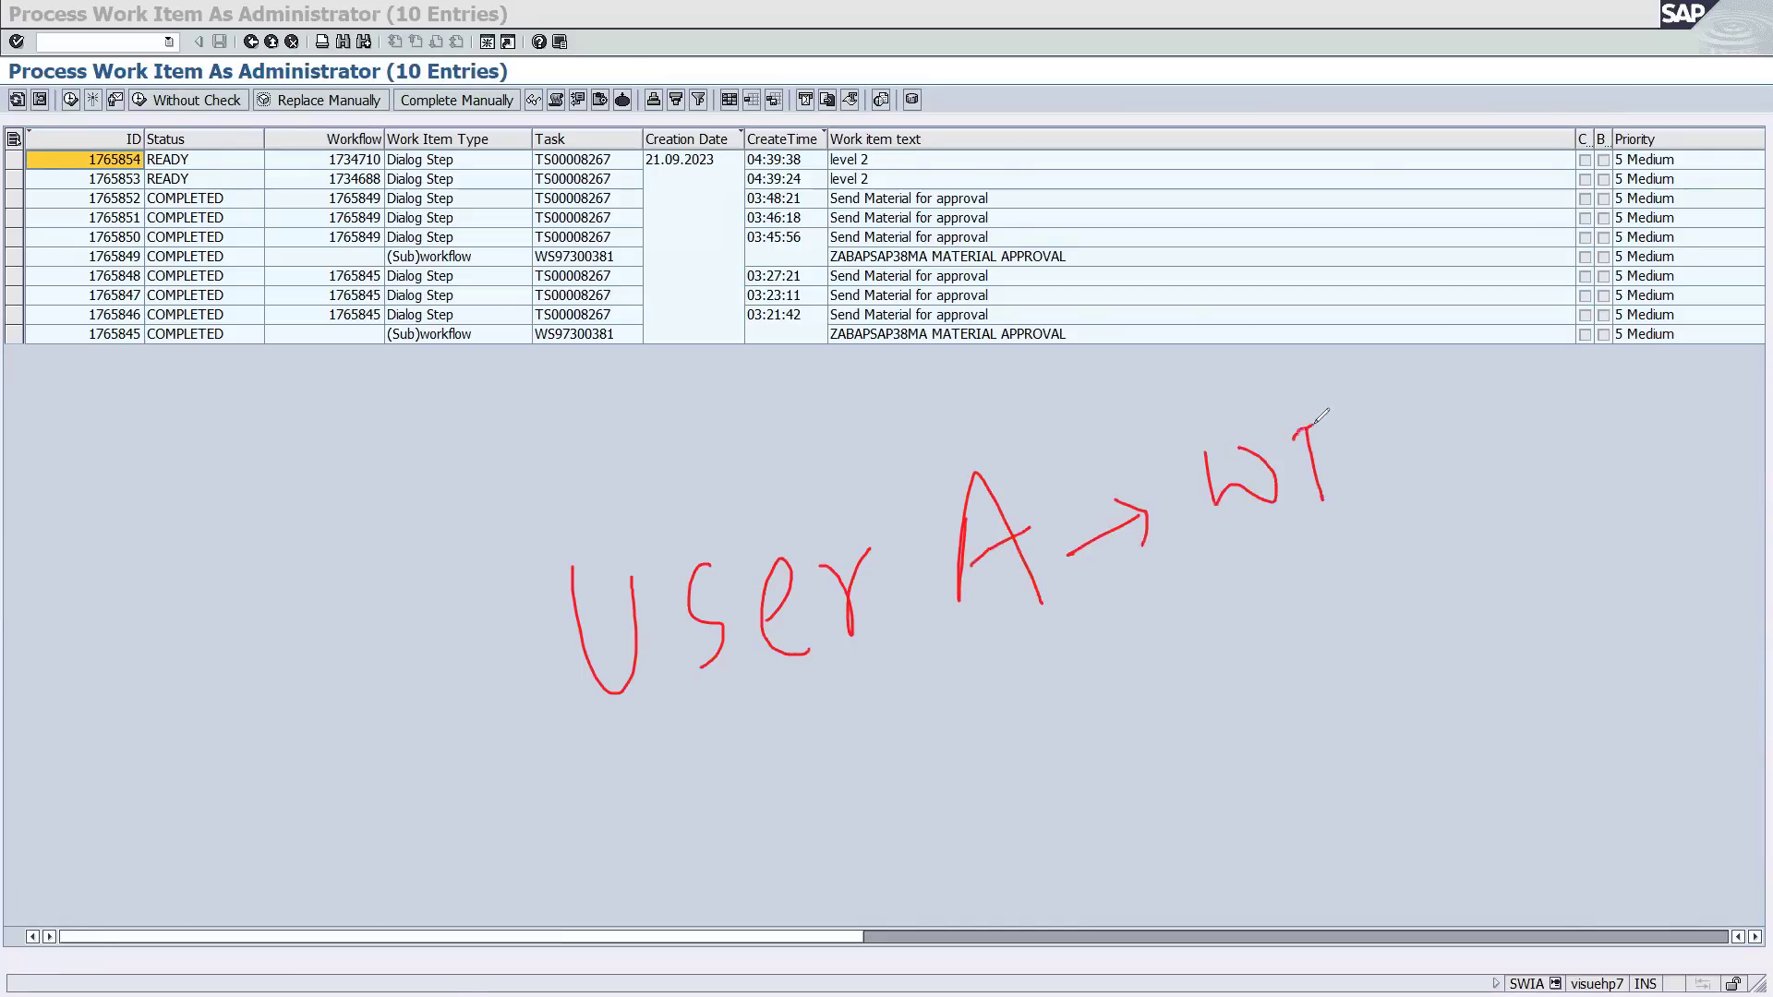
{"action": "left_click_drag", "start_coordinate": [1312, 510], "coordinate": [1332, 492]}
Draw a curved double-headed arrow between User A and the work item list, and circle the Execute function.
{"action": "mouse_move", "coordinate": [1012, 482]}
{"action": "left_mouse_down"}
{"action": "mouse_move", "coordinate": [919, 396]}
{"action": "mouse_move", "coordinate": [723, 444]}
{"action": "mouse_move", "coordinate": [677, 416]}
{"action": "mouse_move", "coordinate": [713, 392]}
{"action": "left_mouse_up"}
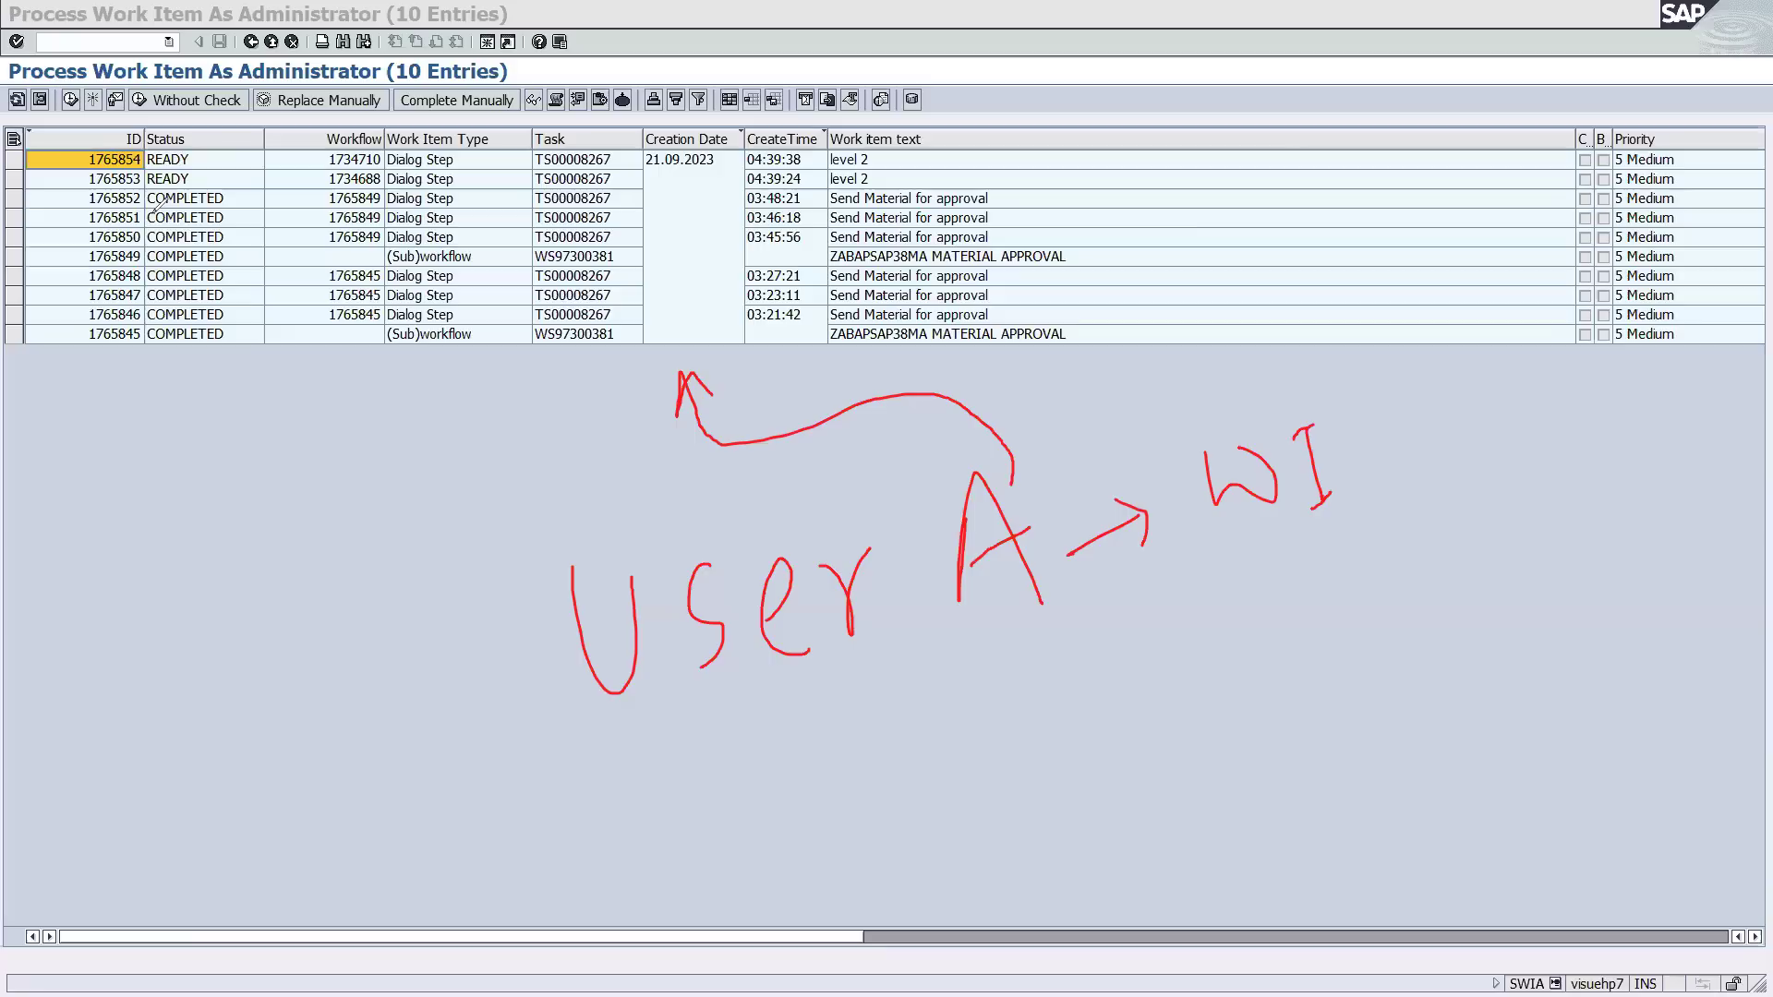
{"action": "mouse_move", "coordinate": [69, 83]}
{"action": "left_mouse_down"}
{"action": "mouse_move", "coordinate": [57, 110]}
{"action": "mouse_move", "coordinate": [88, 112]}
{"action": "mouse_move", "coordinate": [79, 70]}
{"action": "left_mouse_up"}
{"action": "left_click_drag", "start_coordinate": [1014, 478], "coordinate": [1028, 440]}
Write "User B →" beneath the first note, and underline both User A and User B.
{"action": "mouse_move", "coordinate": [652, 754]}
{"action": "left_mouse_down"}
{"action": "mouse_move", "coordinate": [665, 809]}
{"action": "mouse_move", "coordinate": [718, 774]}
{"action": "left_mouse_up"}
{"action": "mouse_move", "coordinate": [783, 726]}
{"action": "left_mouse_down"}
{"action": "mouse_move", "coordinate": [813, 763]}
{"action": "mouse_move", "coordinate": [795, 787]}
{"action": "mouse_move", "coordinate": [905, 769]}
{"action": "mouse_move", "coordinate": [981, 685]}
{"action": "mouse_move", "coordinate": [1090, 688]}
{"action": "mouse_move", "coordinate": [1095, 716]}
{"action": "left_mouse_up"}
{"action": "mouse_move", "coordinate": [1156, 662]}
{"action": "left_mouse_down"}
{"action": "mouse_move", "coordinate": [1231, 632]}
{"action": "mouse_move", "coordinate": [1229, 653]}
{"action": "left_mouse_up"}
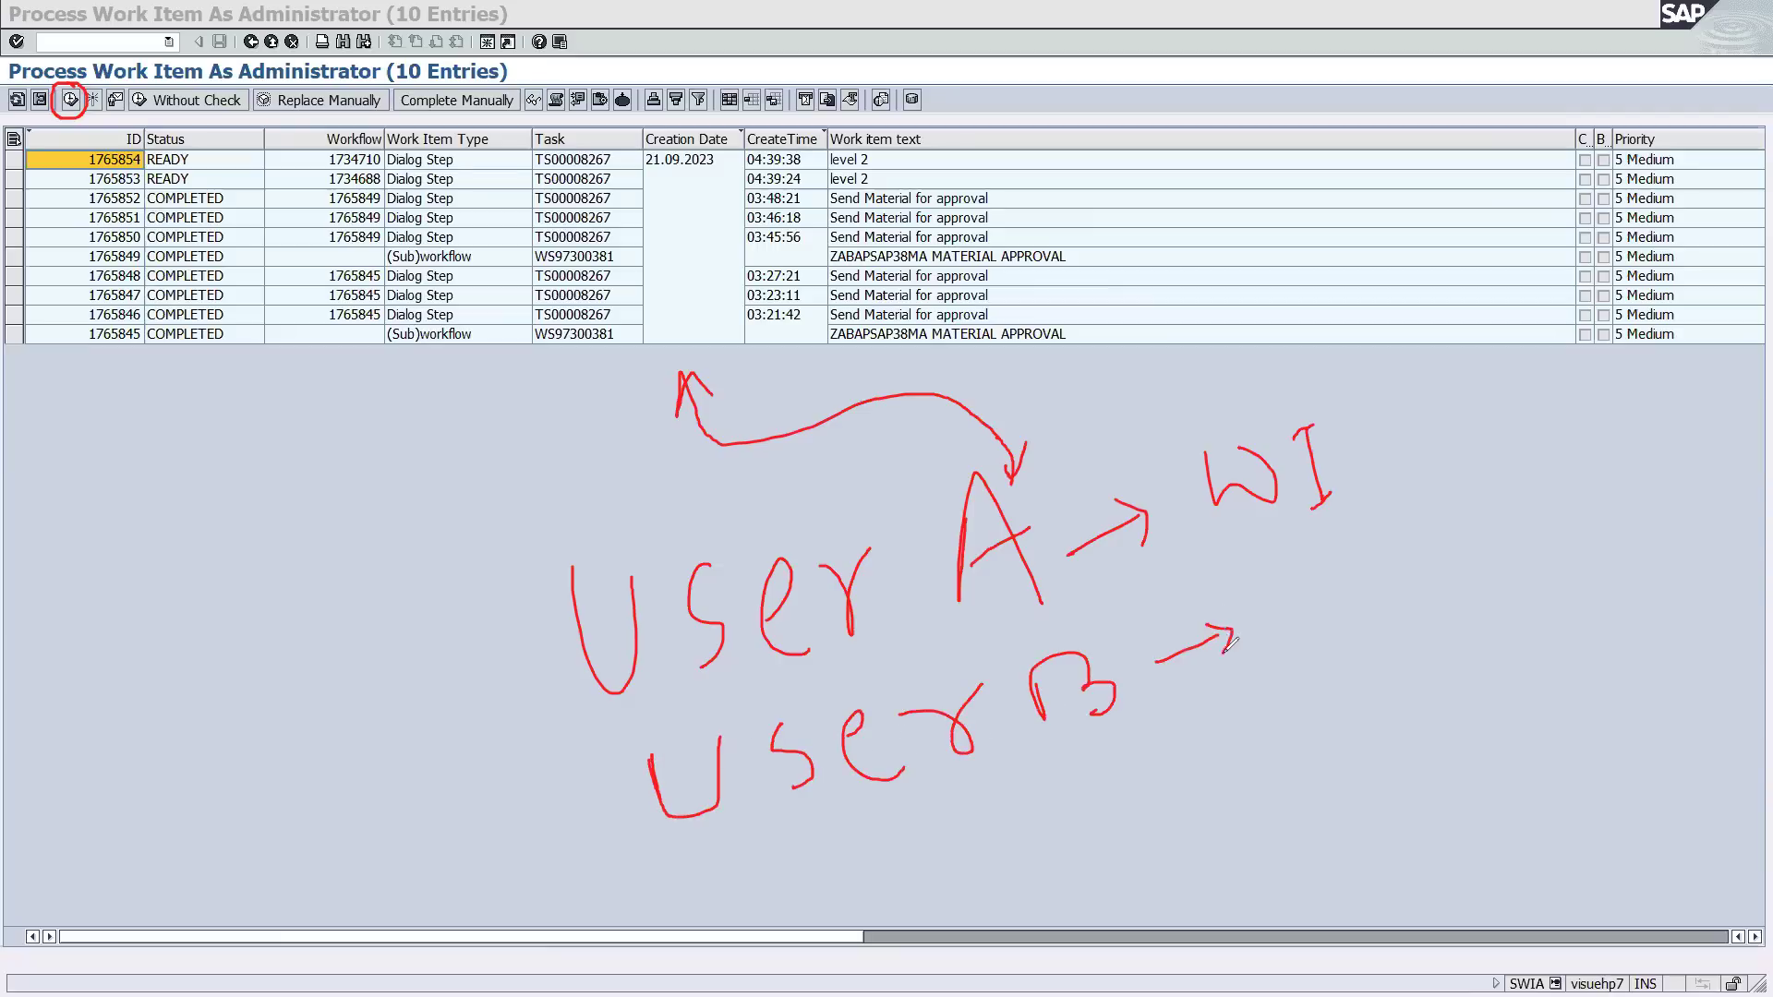
{"action": "left_click_drag", "start_coordinate": [704, 690], "coordinate": [1045, 609]}
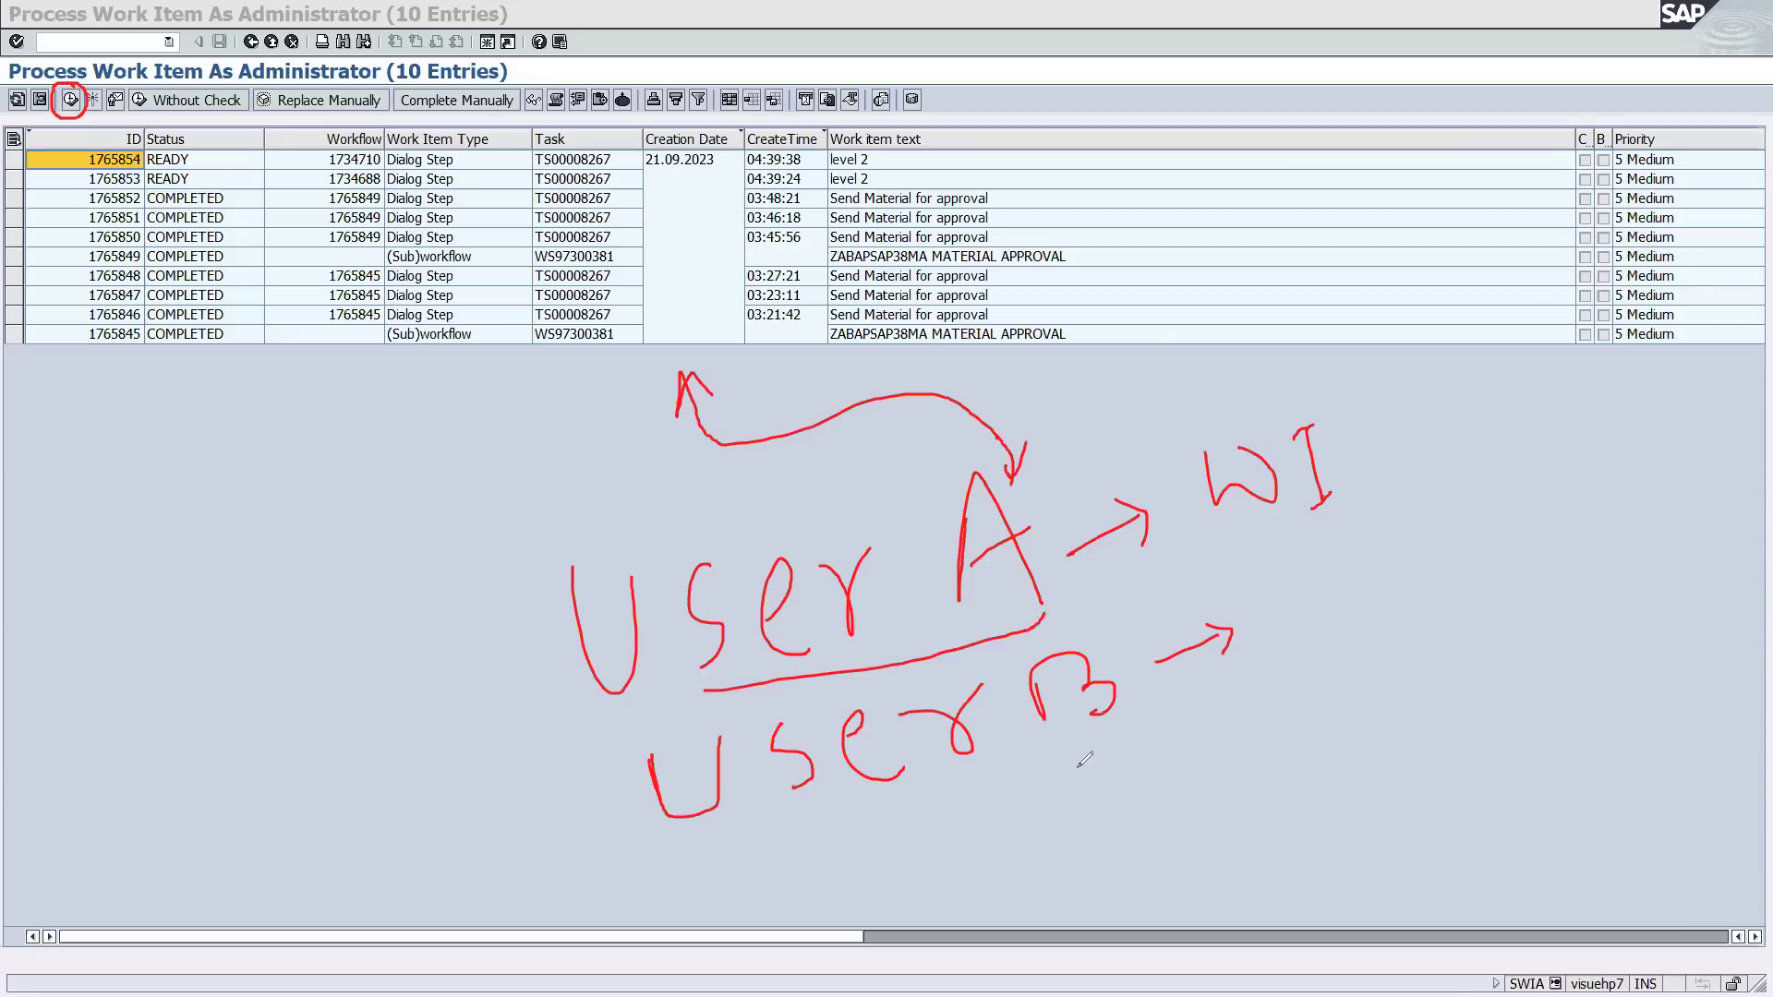
{"action": "left_click_drag", "start_coordinate": [898, 794], "coordinate": [1096, 753]}
{"action": "left_click_drag", "start_coordinate": [999, 790], "coordinate": [1090, 767]}
{"action": "left_click_drag", "start_coordinate": [790, 821], "coordinate": [1120, 749]}
{"action": "left_click_drag", "start_coordinate": [937, 825], "coordinate": [1105, 778]}
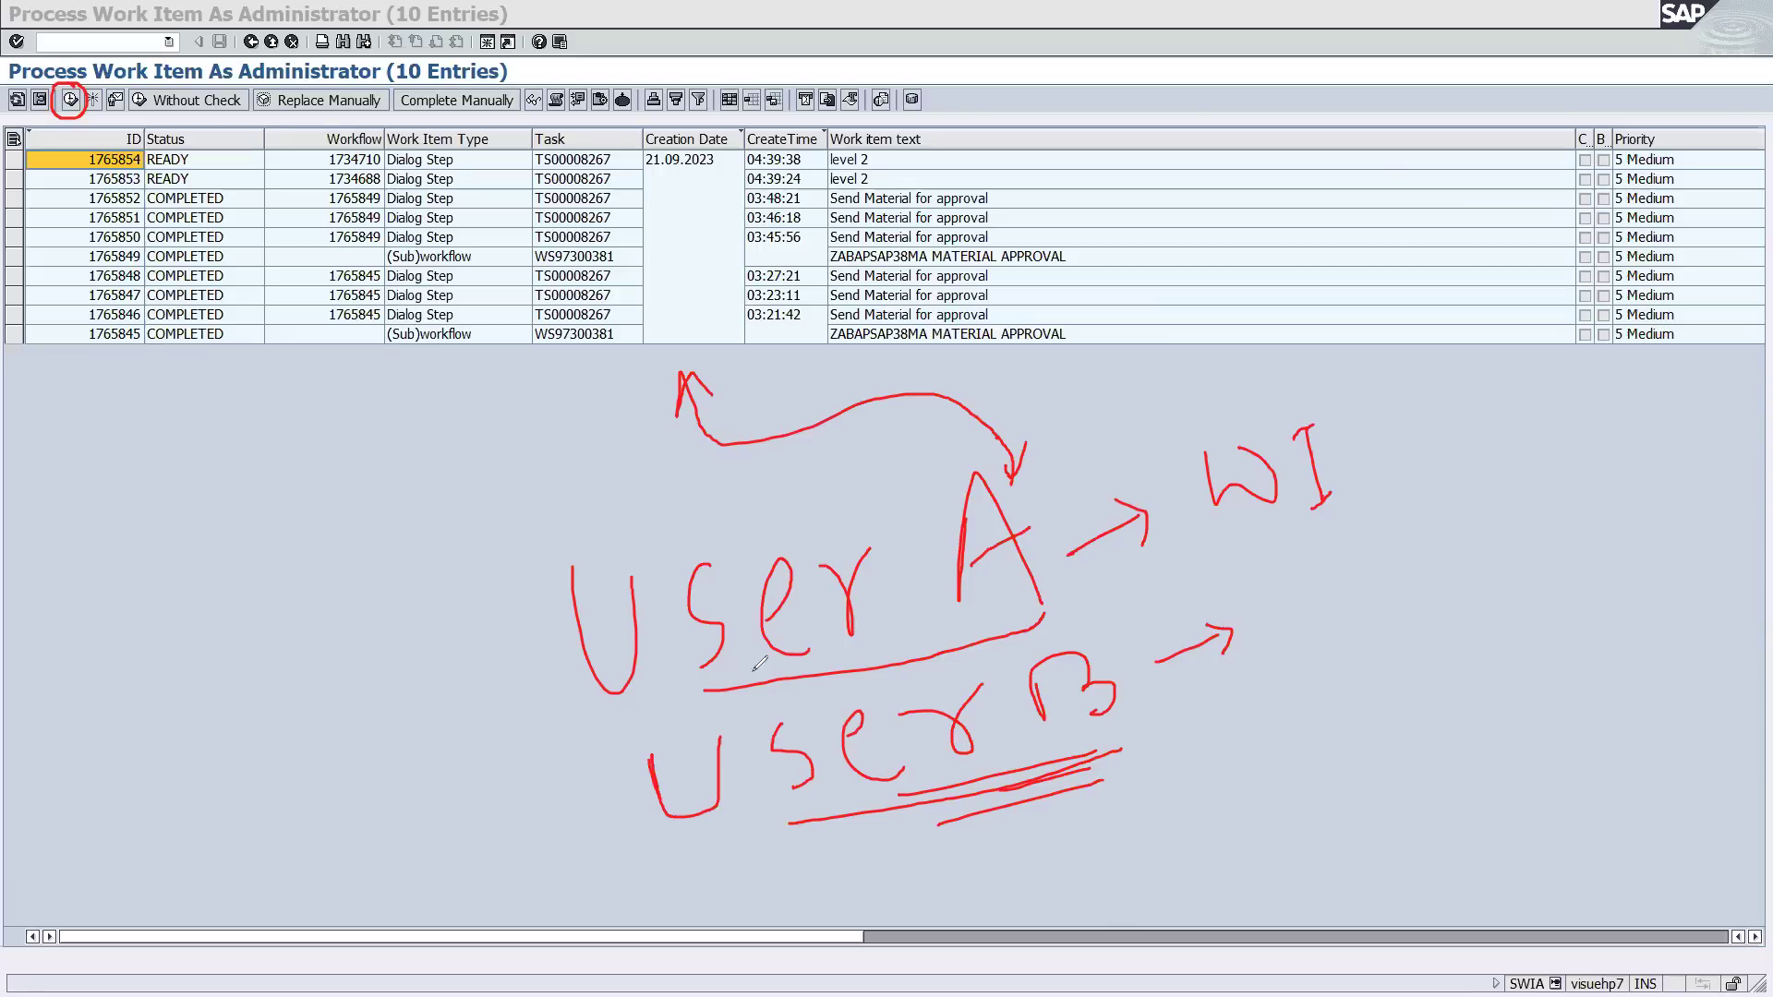
Circle the Without Check function and draw a curved arrow to User B, with extra marks and an underline there.
{"action": "mouse_move", "coordinate": [157, 85]}
{"action": "left_mouse_down"}
{"action": "mouse_move", "coordinate": [134, 100]}
{"action": "mouse_move", "coordinate": [150, 118]}
{"action": "mouse_move", "coordinate": [245, 108]}
{"action": "mouse_move", "coordinate": [251, 83]}
{"action": "mouse_move", "coordinate": [221, 69]}
{"action": "mouse_move", "coordinate": [168, 72]}
{"action": "left_mouse_up"}
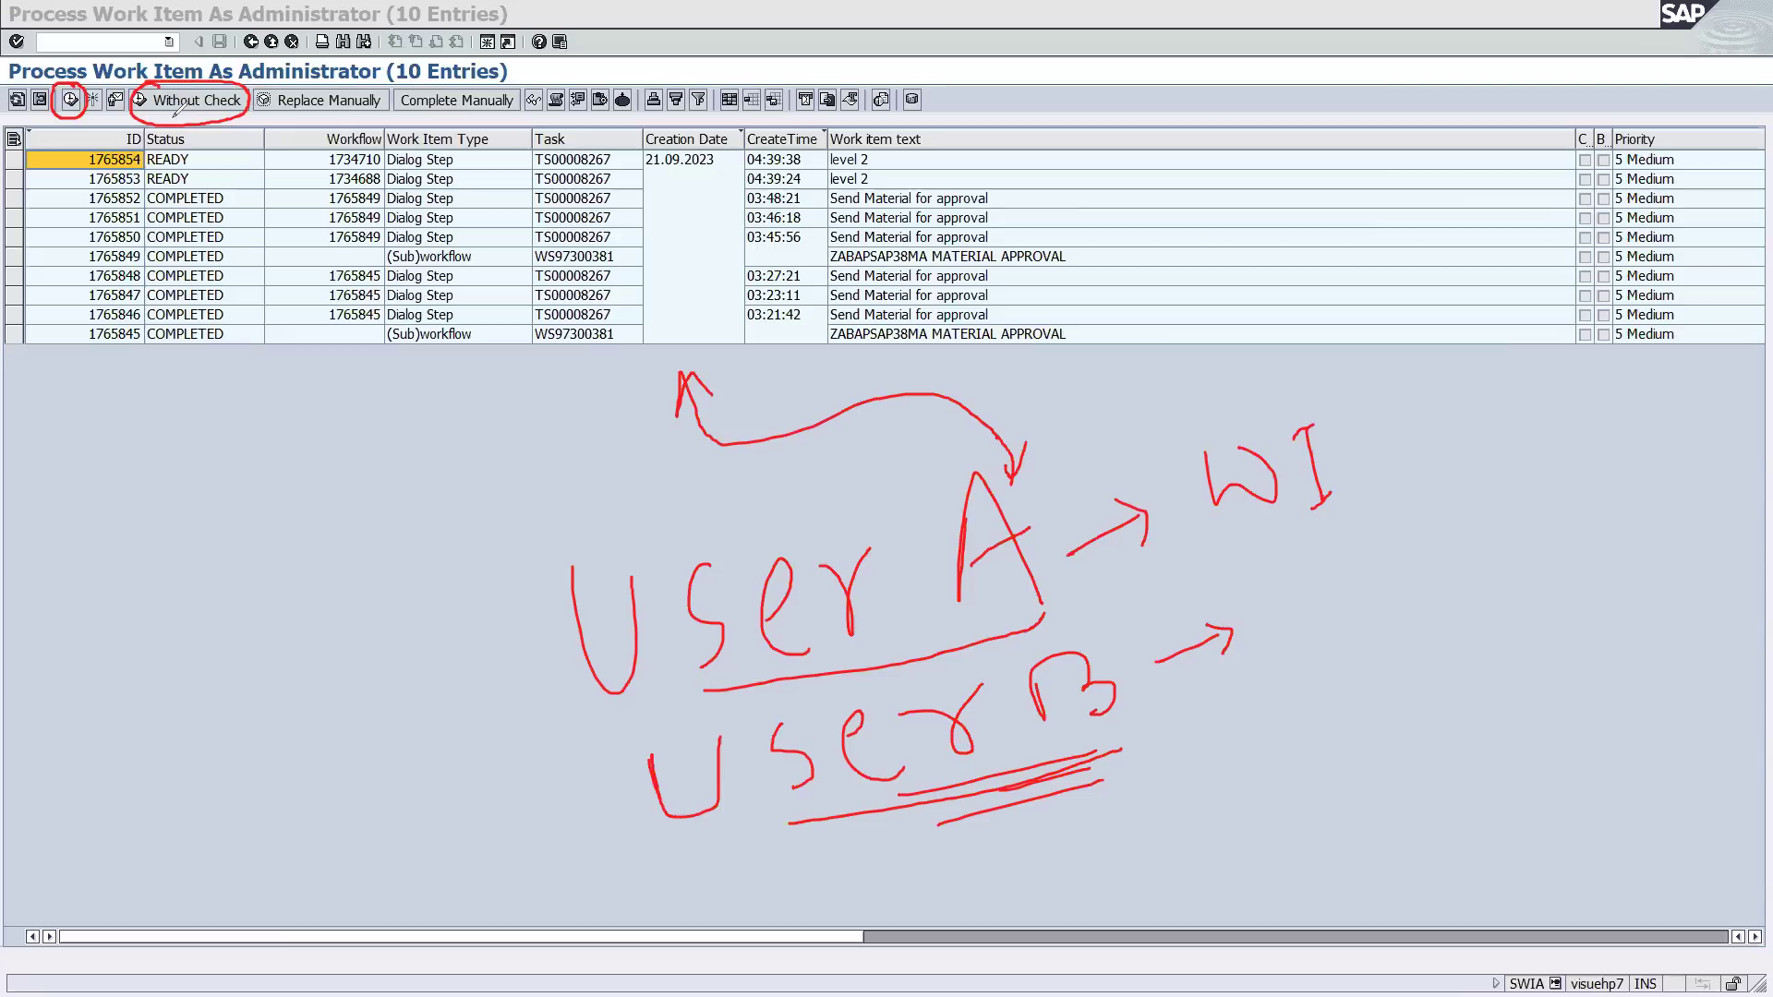
{"action": "left_click_drag", "start_coordinate": [1367, 662], "coordinate": [1312, 748]}
{"action": "mouse_move", "coordinate": [1224, 803]}
{"action": "left_mouse_down"}
{"action": "mouse_move", "coordinate": [1018, 753]}
{"action": "mouse_move", "coordinate": [997, 780]}
{"action": "mouse_move", "coordinate": [1027, 743]}
{"action": "left_mouse_up"}
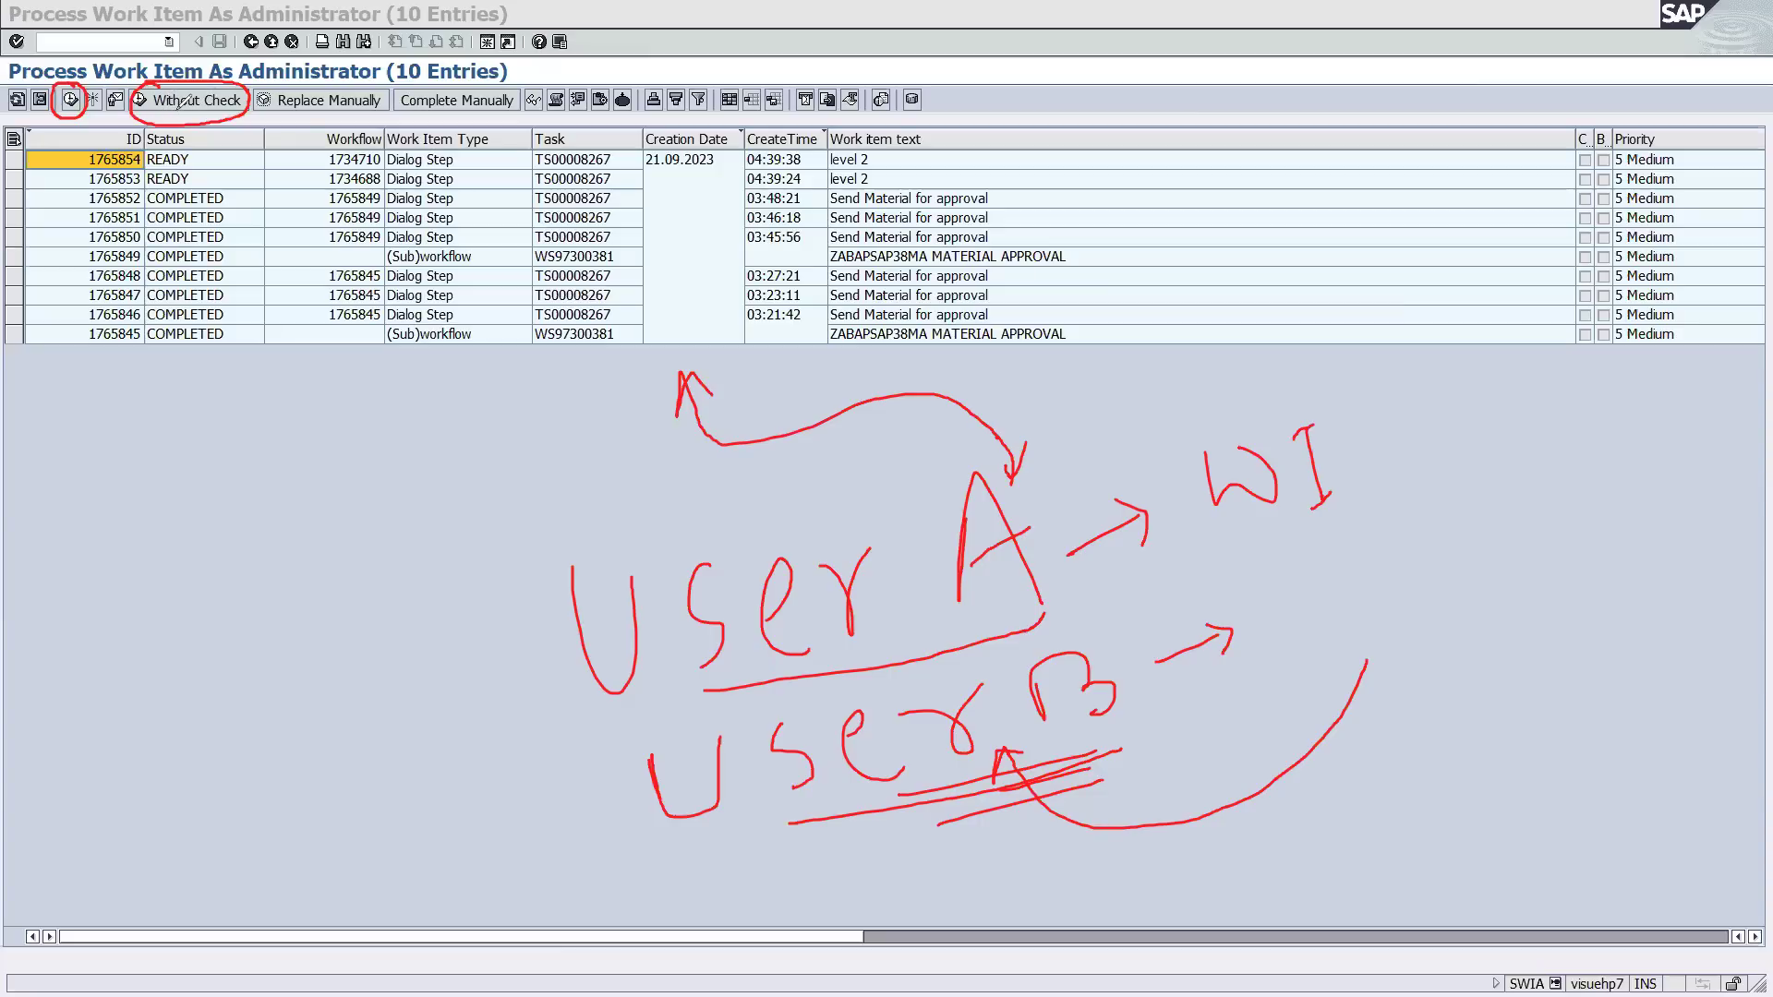
{"action": "mouse_move", "coordinate": [931, 830]}
{"action": "left_mouse_down"}
{"action": "mouse_move", "coordinate": [955, 787]}
{"action": "mouse_move", "coordinate": [985, 820]}
{"action": "mouse_move", "coordinate": [996, 772]}
{"action": "left_mouse_up"}
{"action": "left_click_drag", "start_coordinate": [759, 811], "coordinate": [1106, 729]}
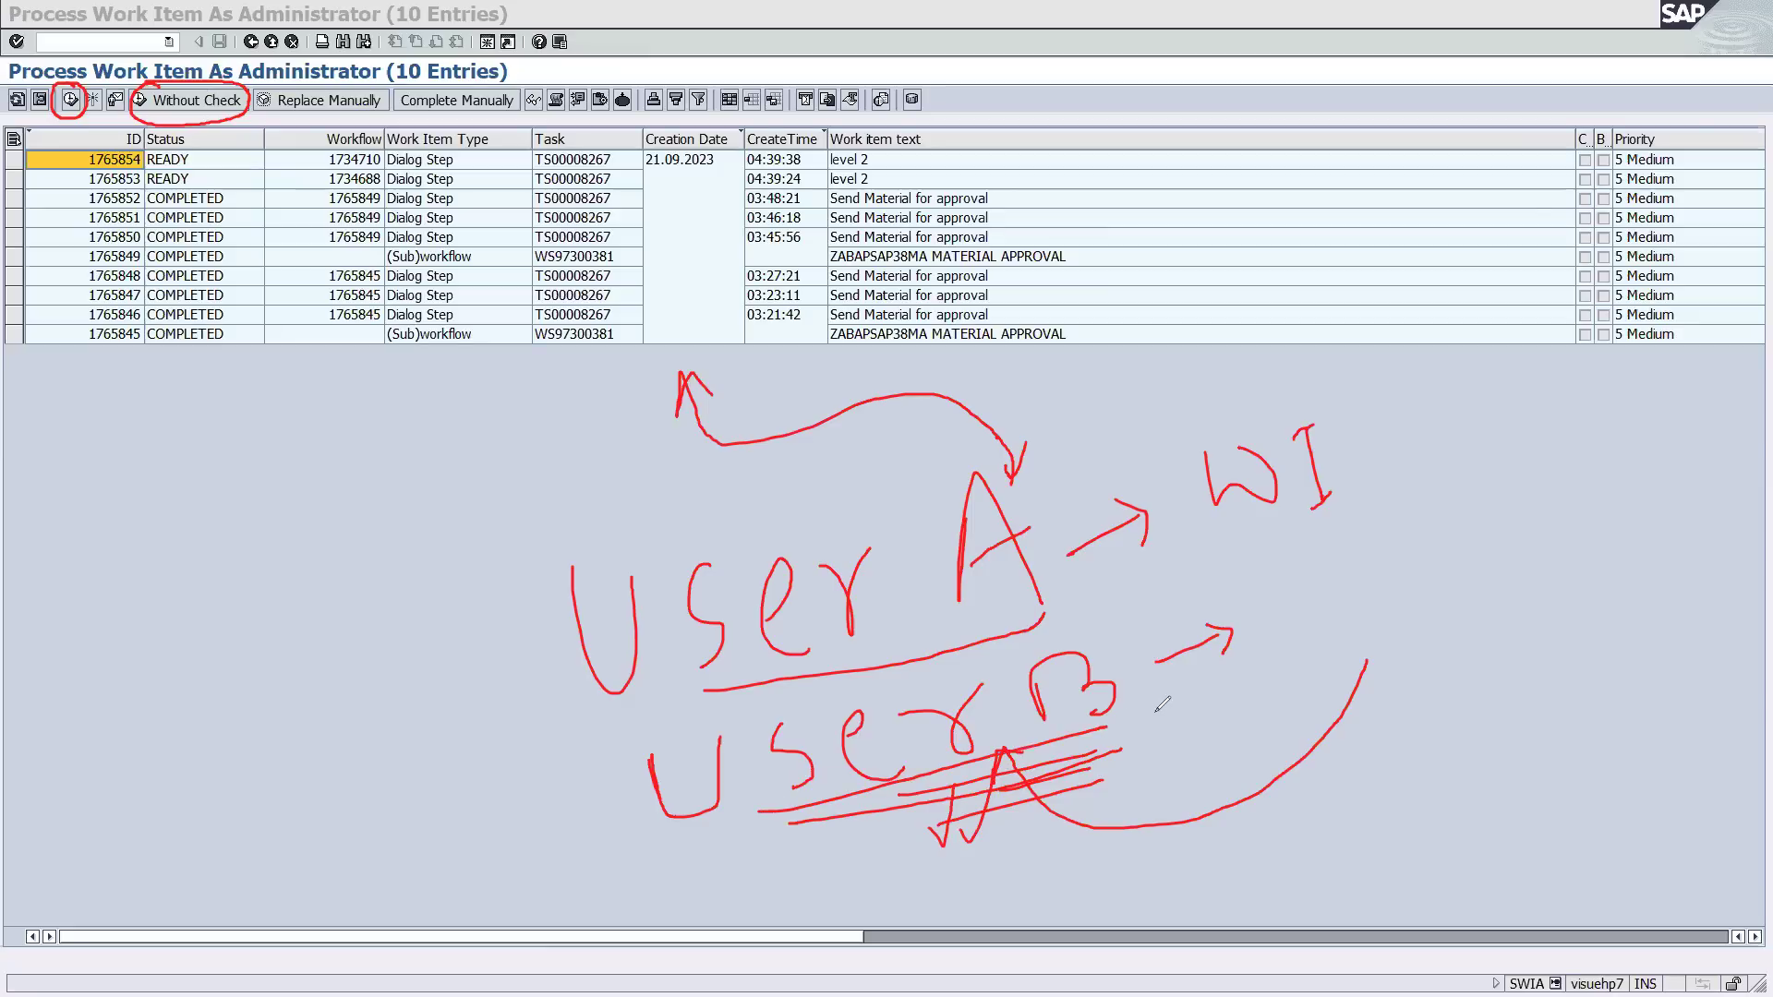
Draw arrows at the Without Check and Execute functions, and clear all drawings from the screen.
{"action": "mouse_move", "coordinate": [211, 113]}
{"action": "left_mouse_down"}
{"action": "mouse_move", "coordinate": [245, 150]}
{"action": "mouse_move", "coordinate": [212, 112]}
{"action": "mouse_move", "coordinate": [235, 121]}
{"action": "left_mouse_up"}
{"action": "left_click_drag", "start_coordinate": [78, 118], "coordinate": [87, 135]}
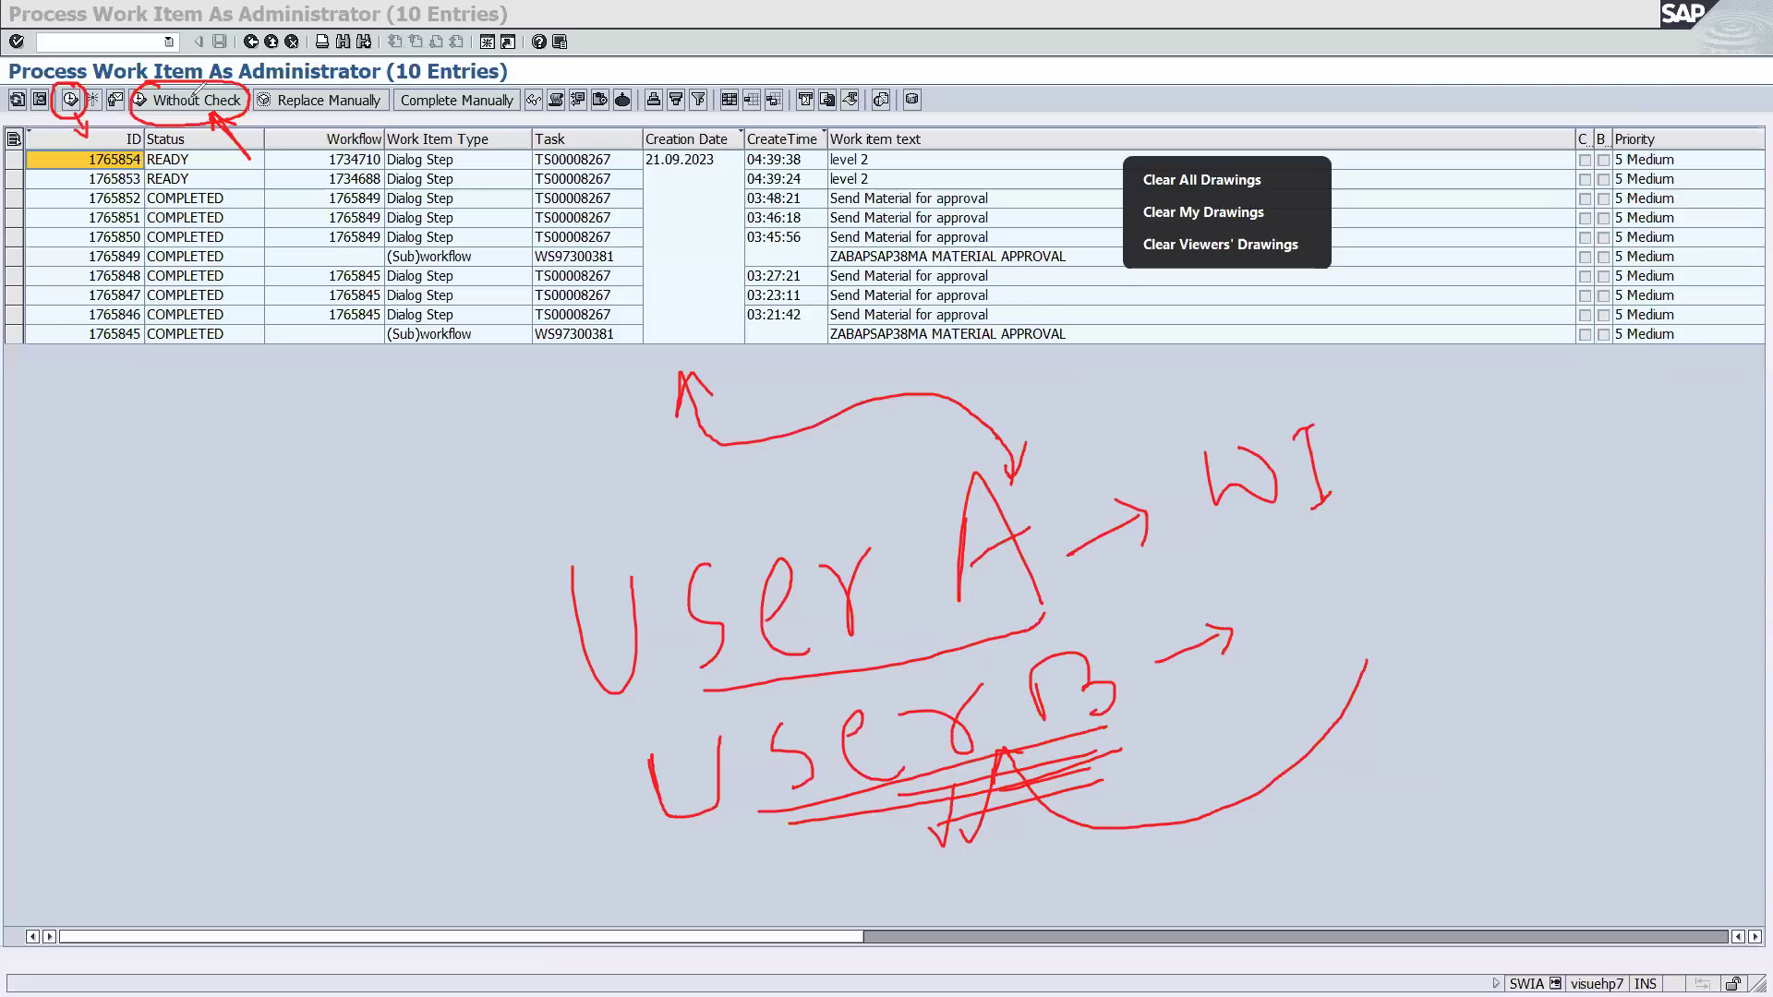
{"action": "left_click", "coordinate": [1201, 179]}
Switch to PowerPoint and review slide 126 on the difference between Execute and Execute Without Check in SWIA.
{"action": "key", "text": "alt+Tab"}
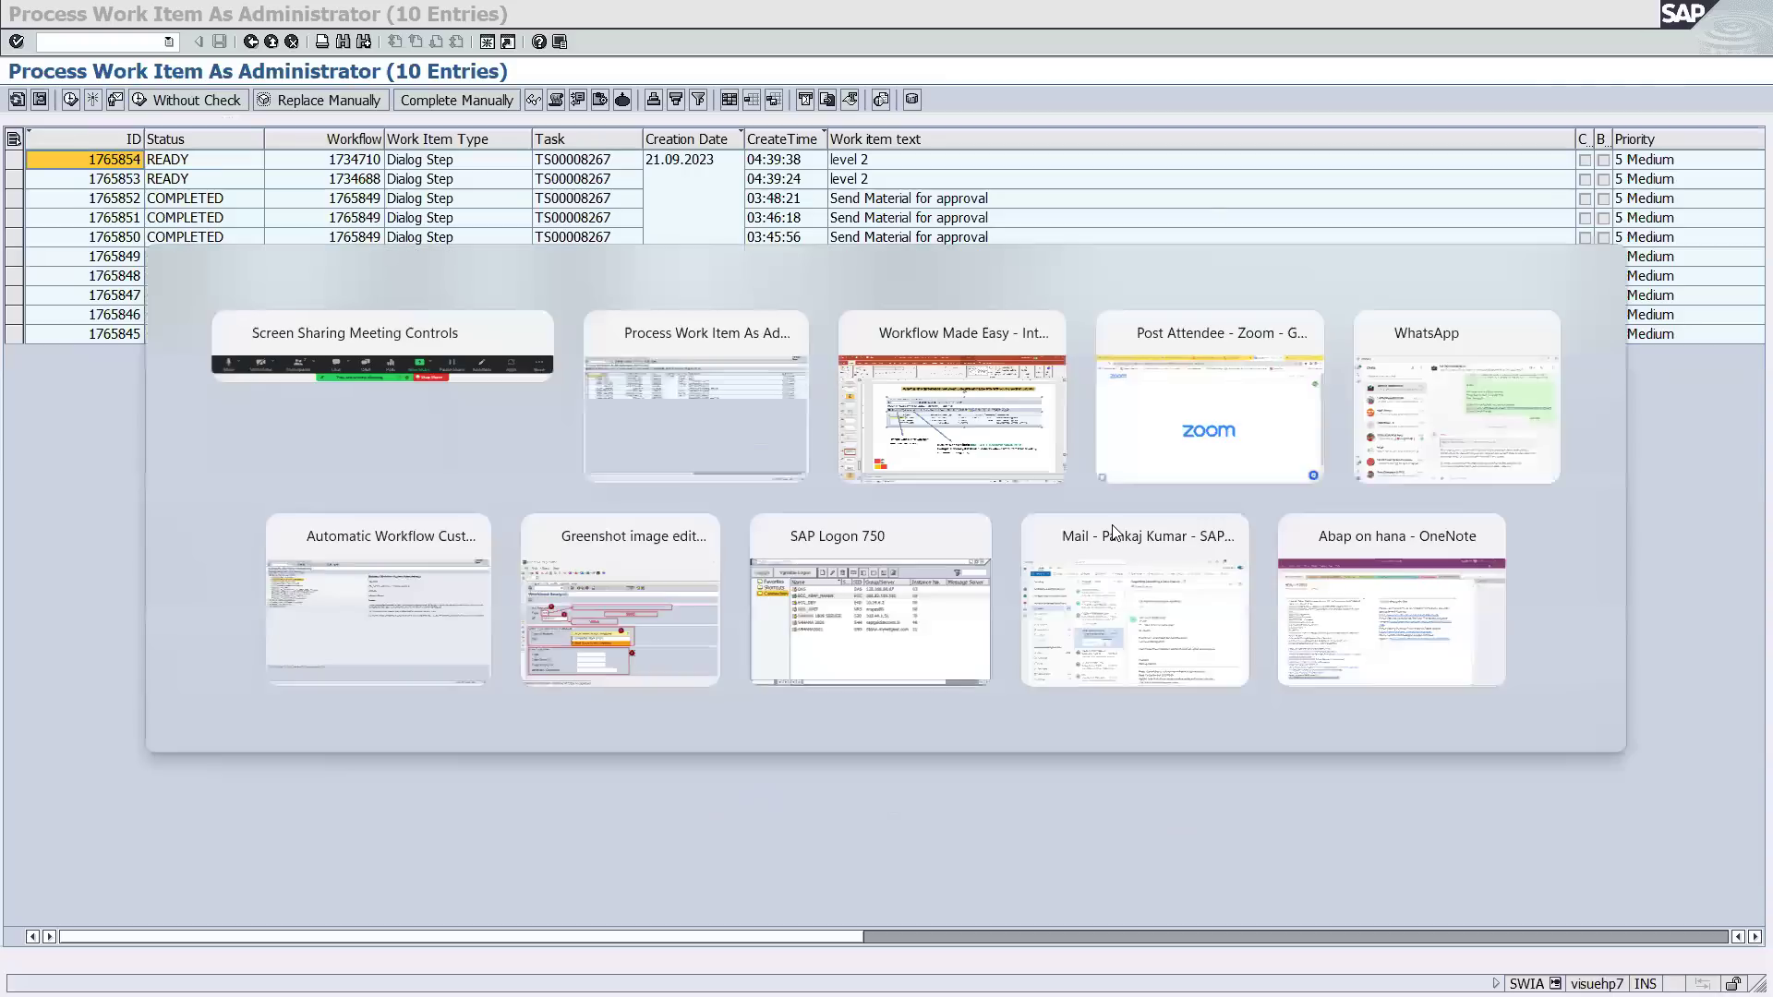
{"action": "key", "text": "alt+Tab"}
{"action": "key", "text": "alt+Tab"}
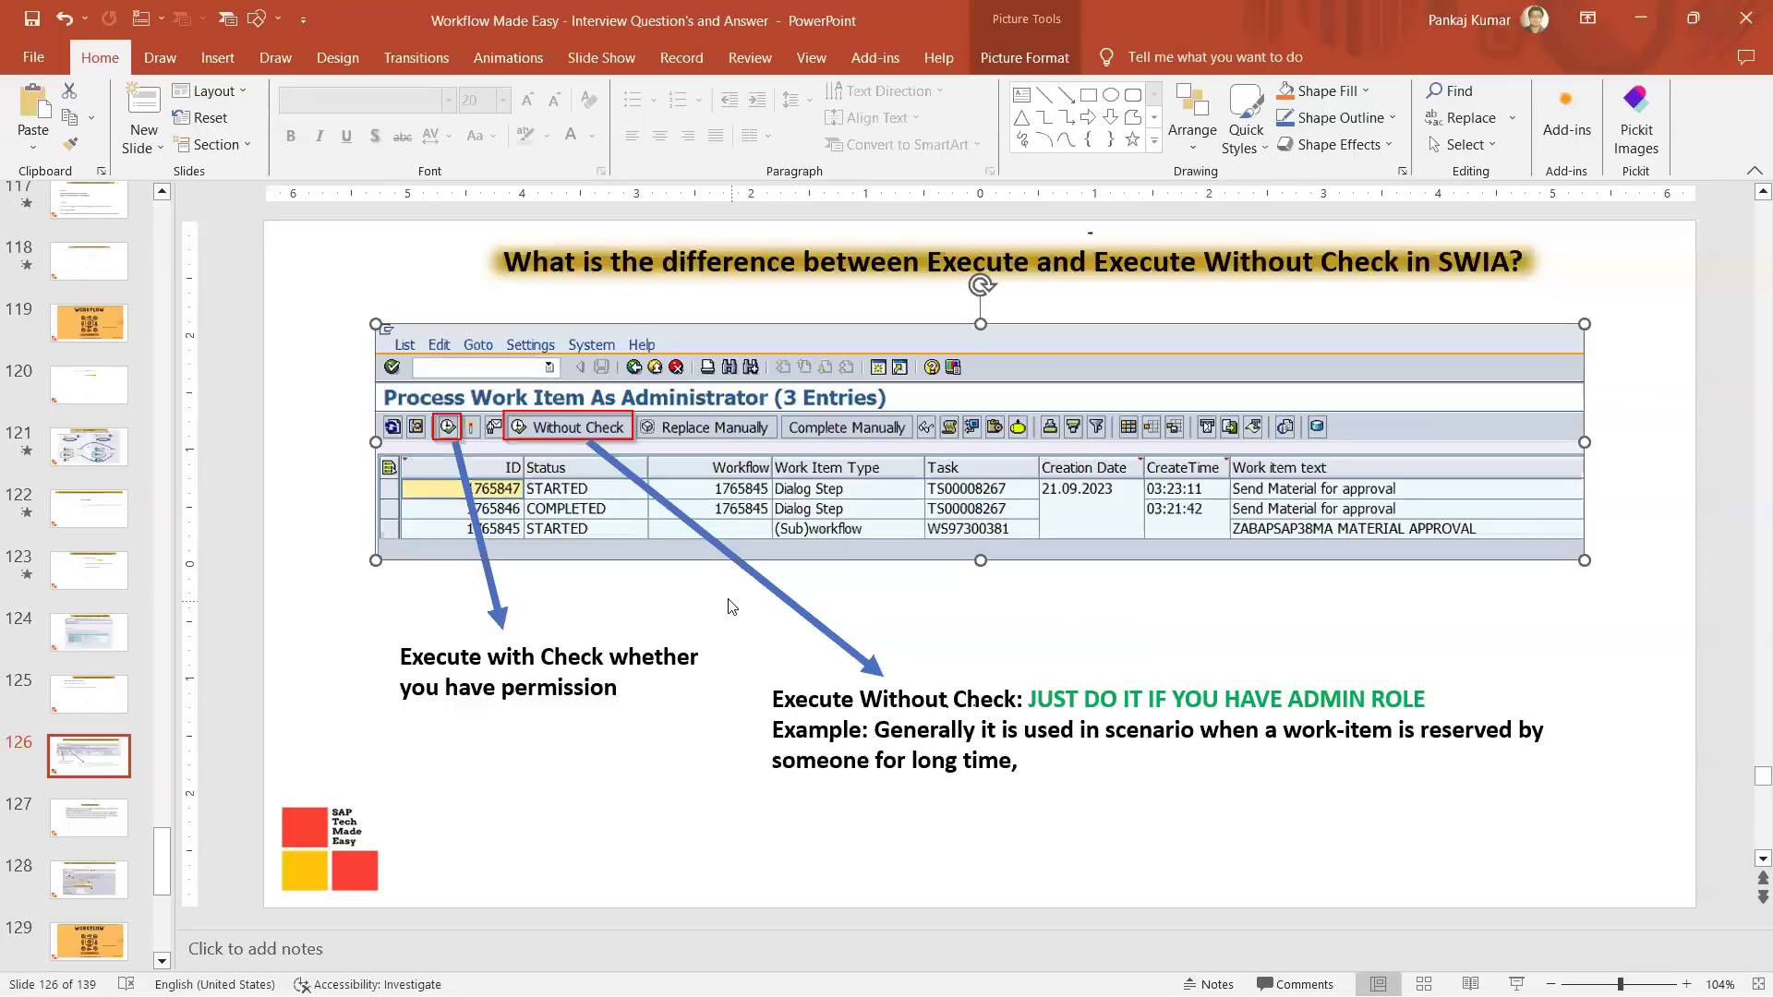
{"action": "left_click", "coordinate": [1179, 261]}
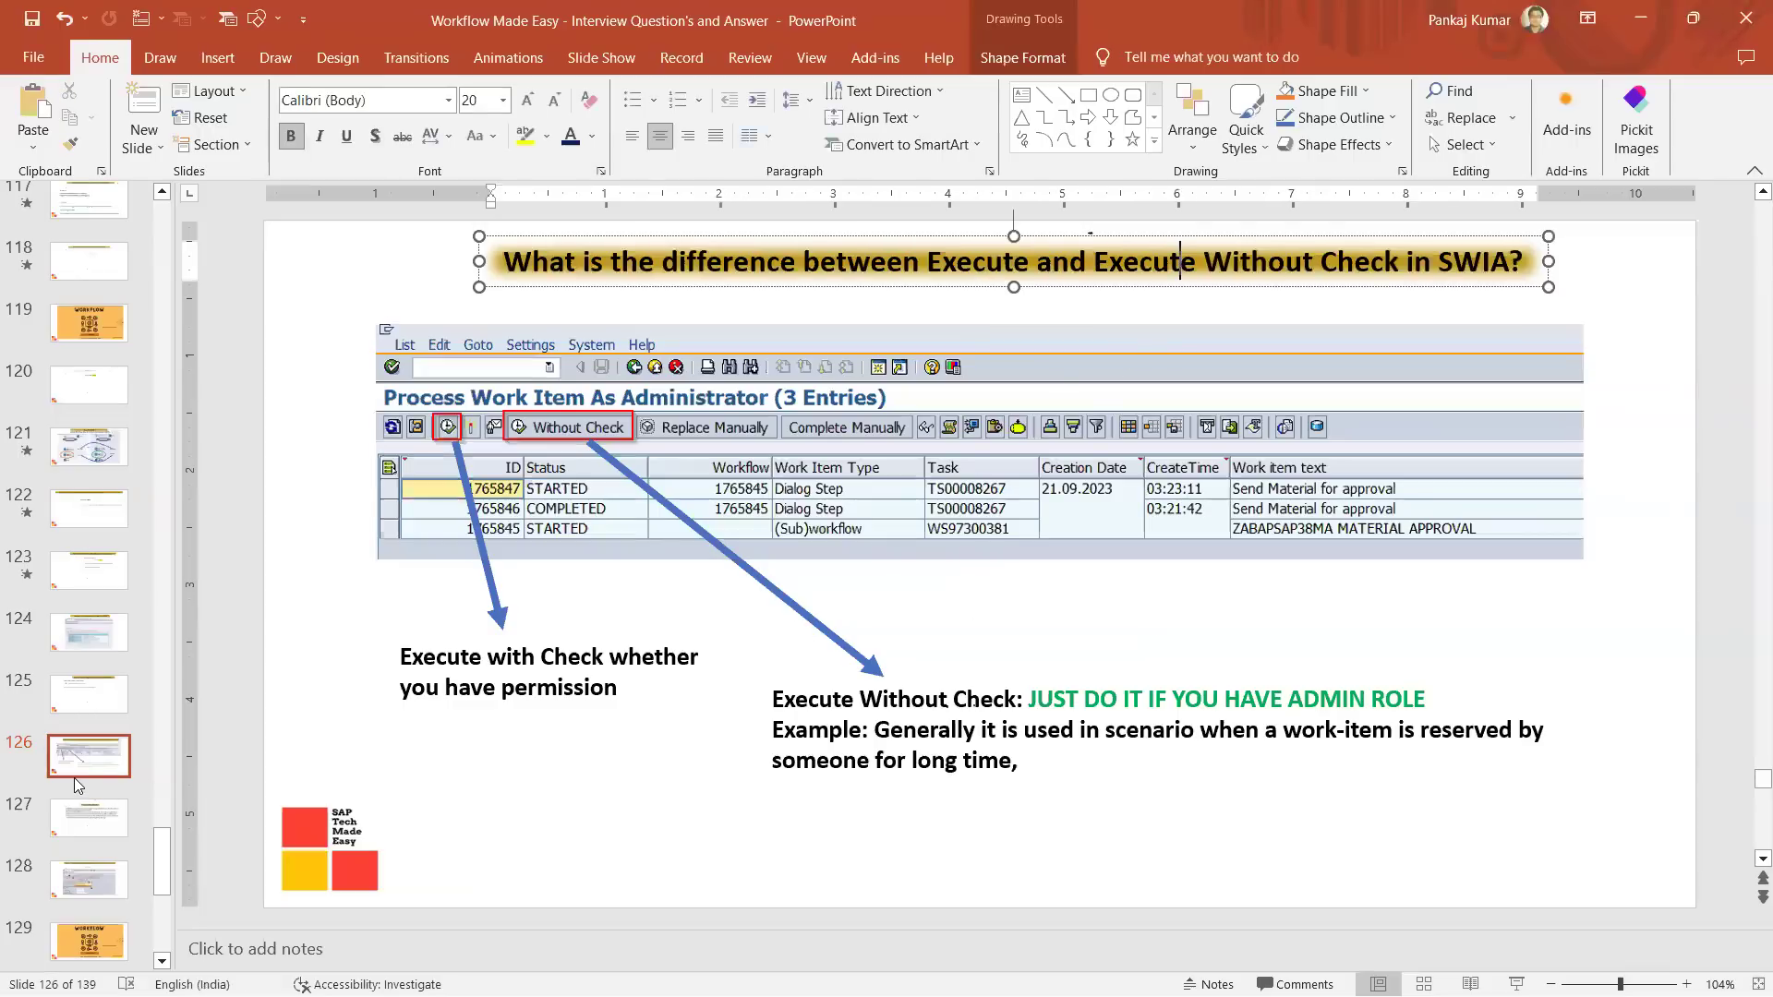
Open slide 127, nudge the "Use of Without Check" title slightly upward and go to its bullet text.
{"action": "scroll", "coordinate": [78, 786], "scroll_direction": "down", "scroll_amount": 1}
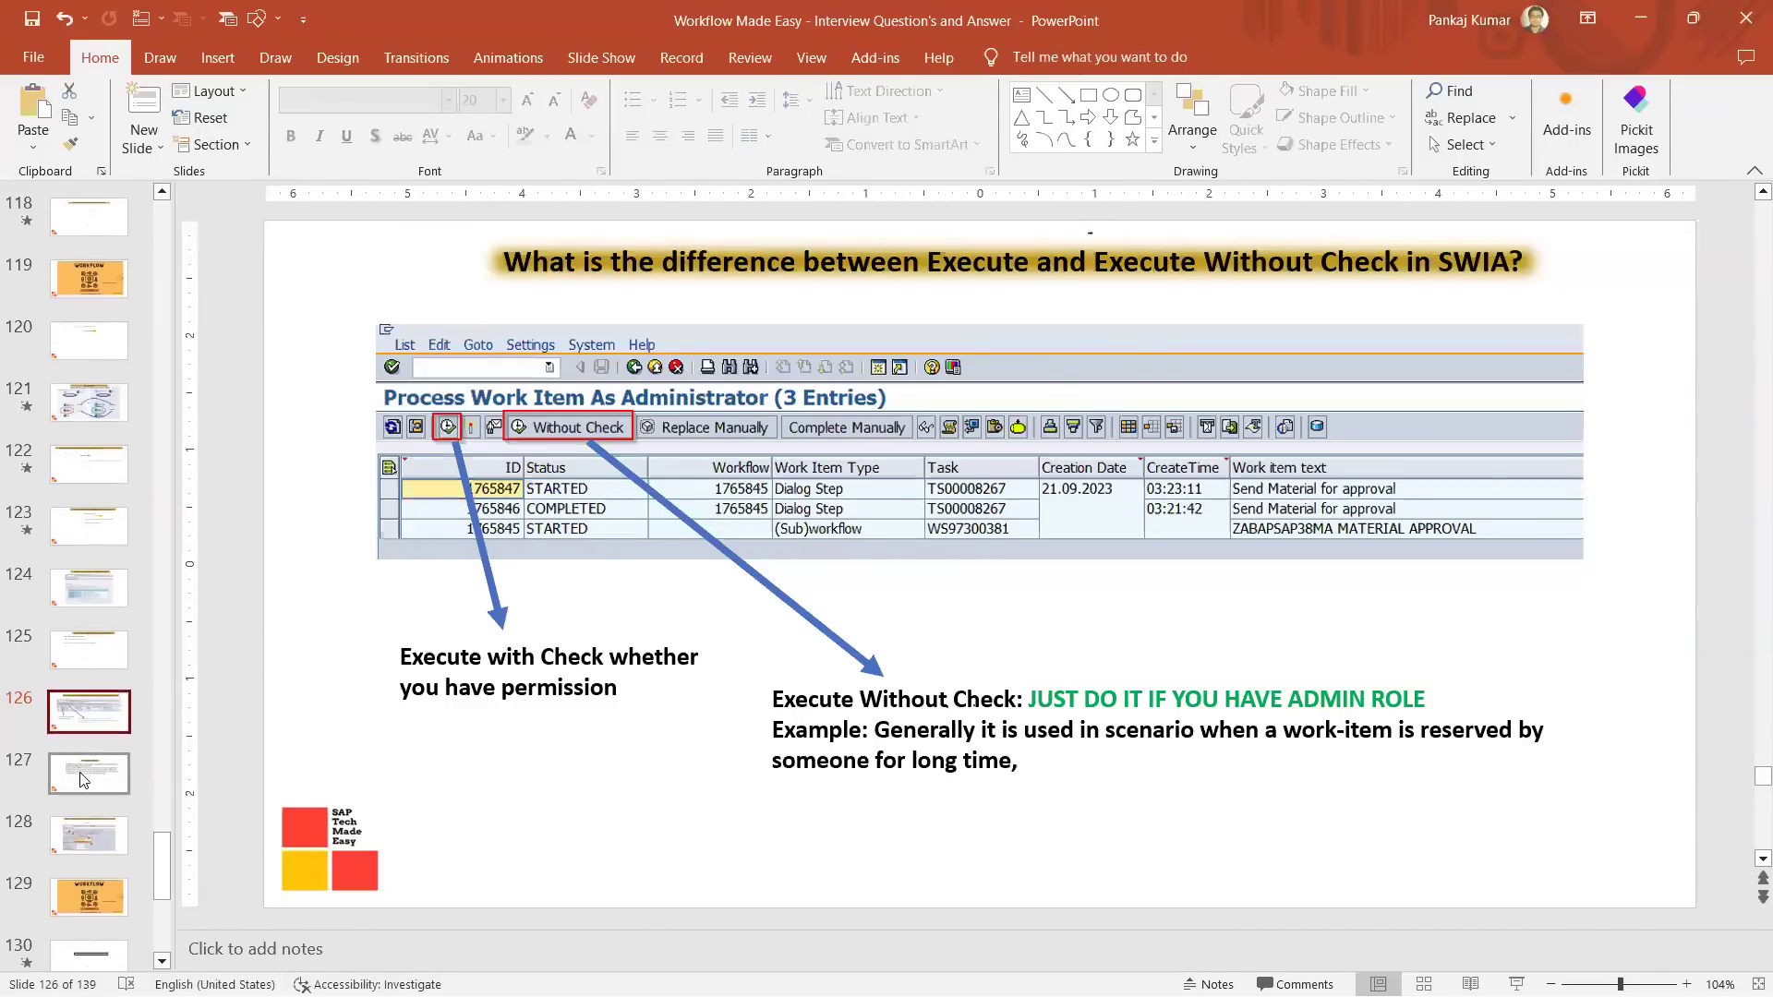
{"action": "left_click", "coordinate": [83, 776]}
{"action": "left_click", "coordinate": [1050, 322]}
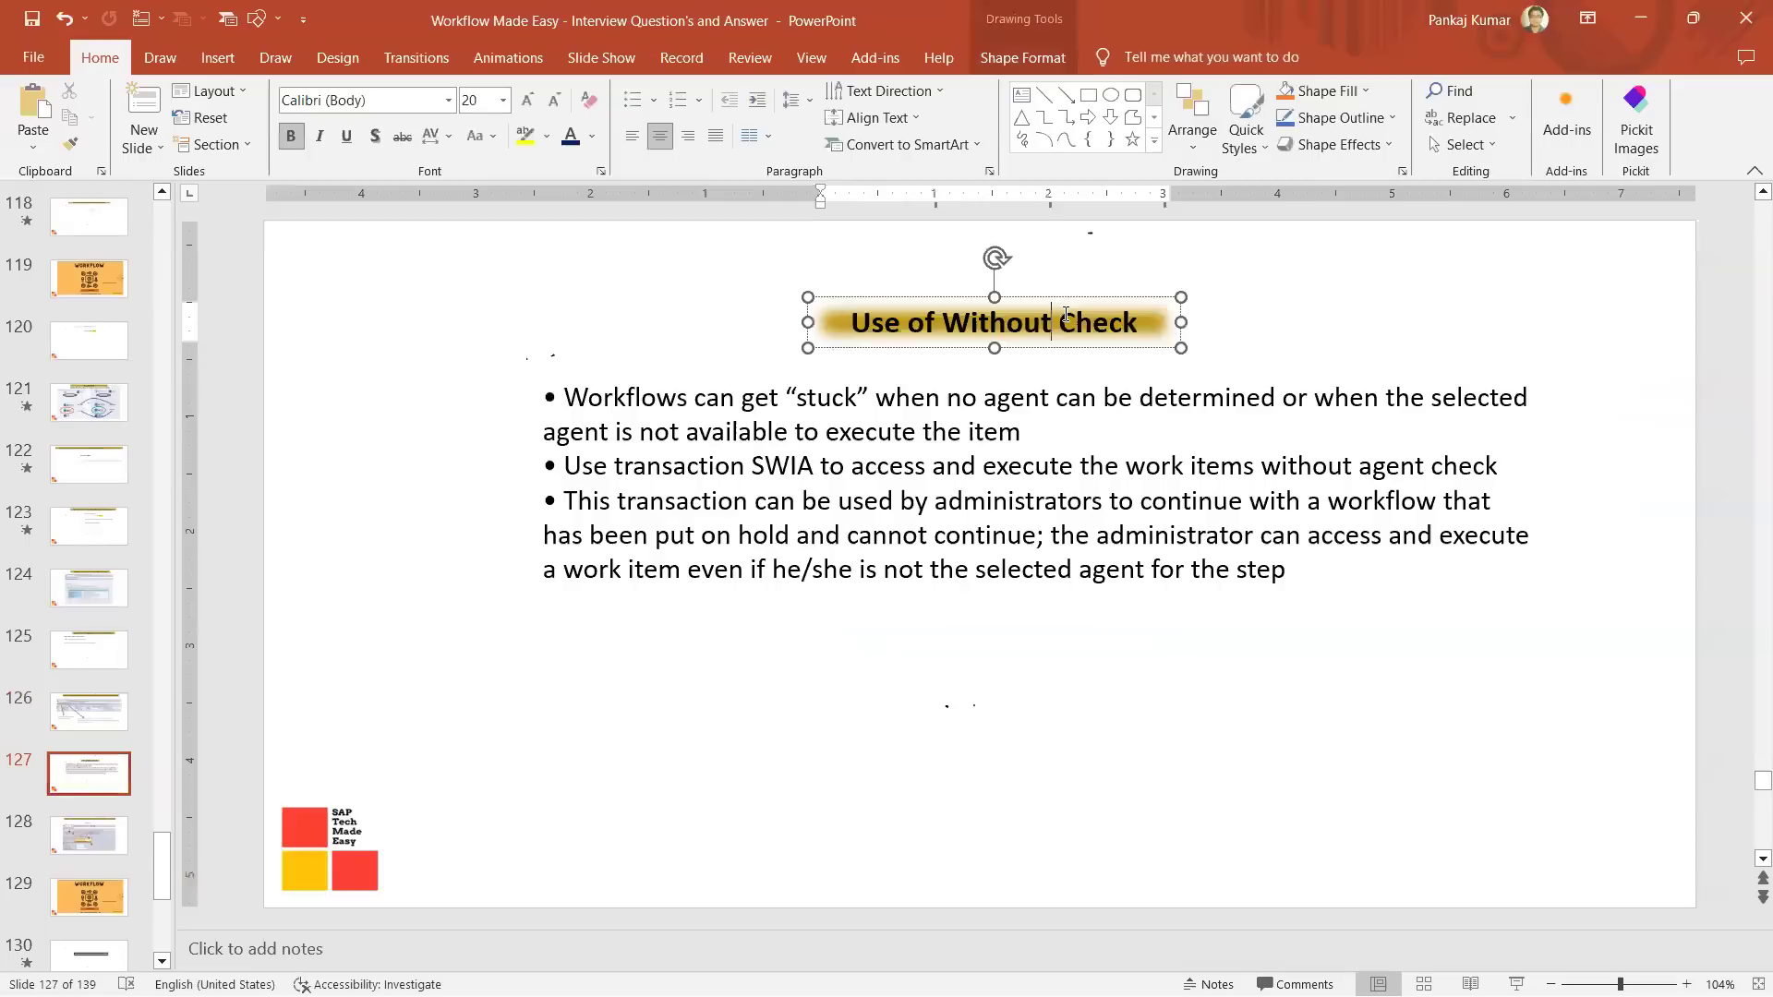
{"action": "left_click", "coordinate": [1173, 322]}
{"action": "key", "text": "Up"}
{"action": "key", "text": "Up"}
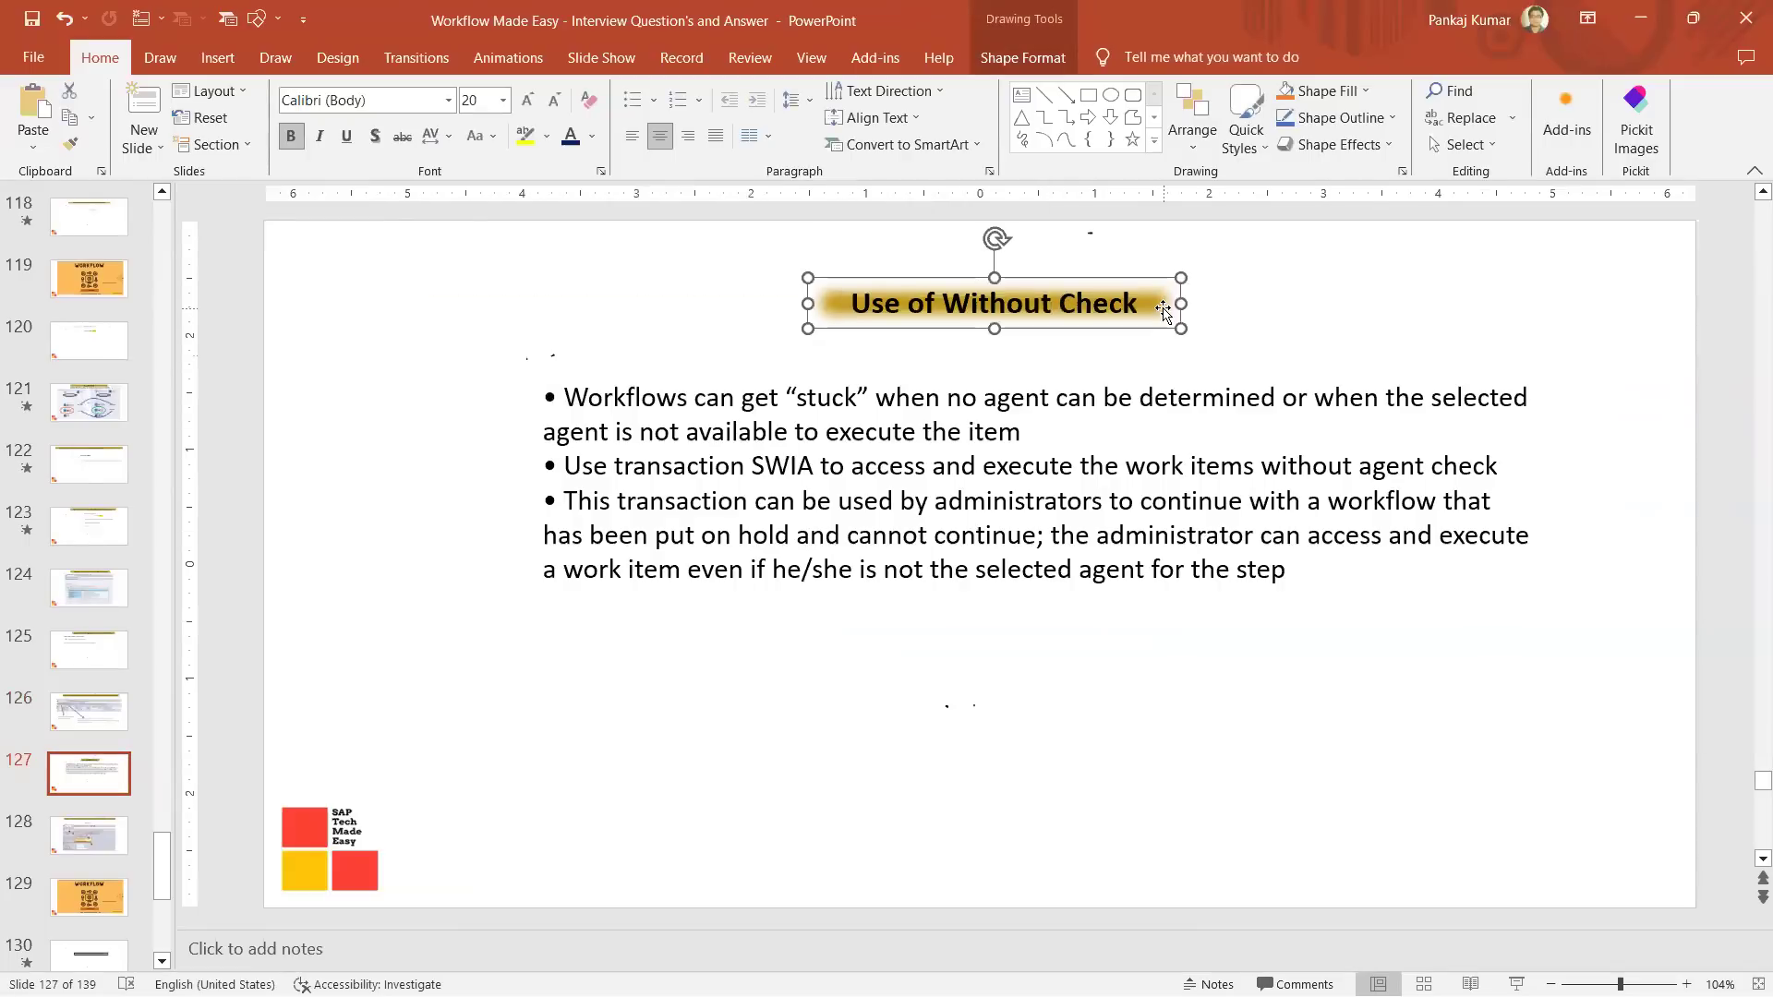
{"action": "left_click", "coordinate": [910, 406]}
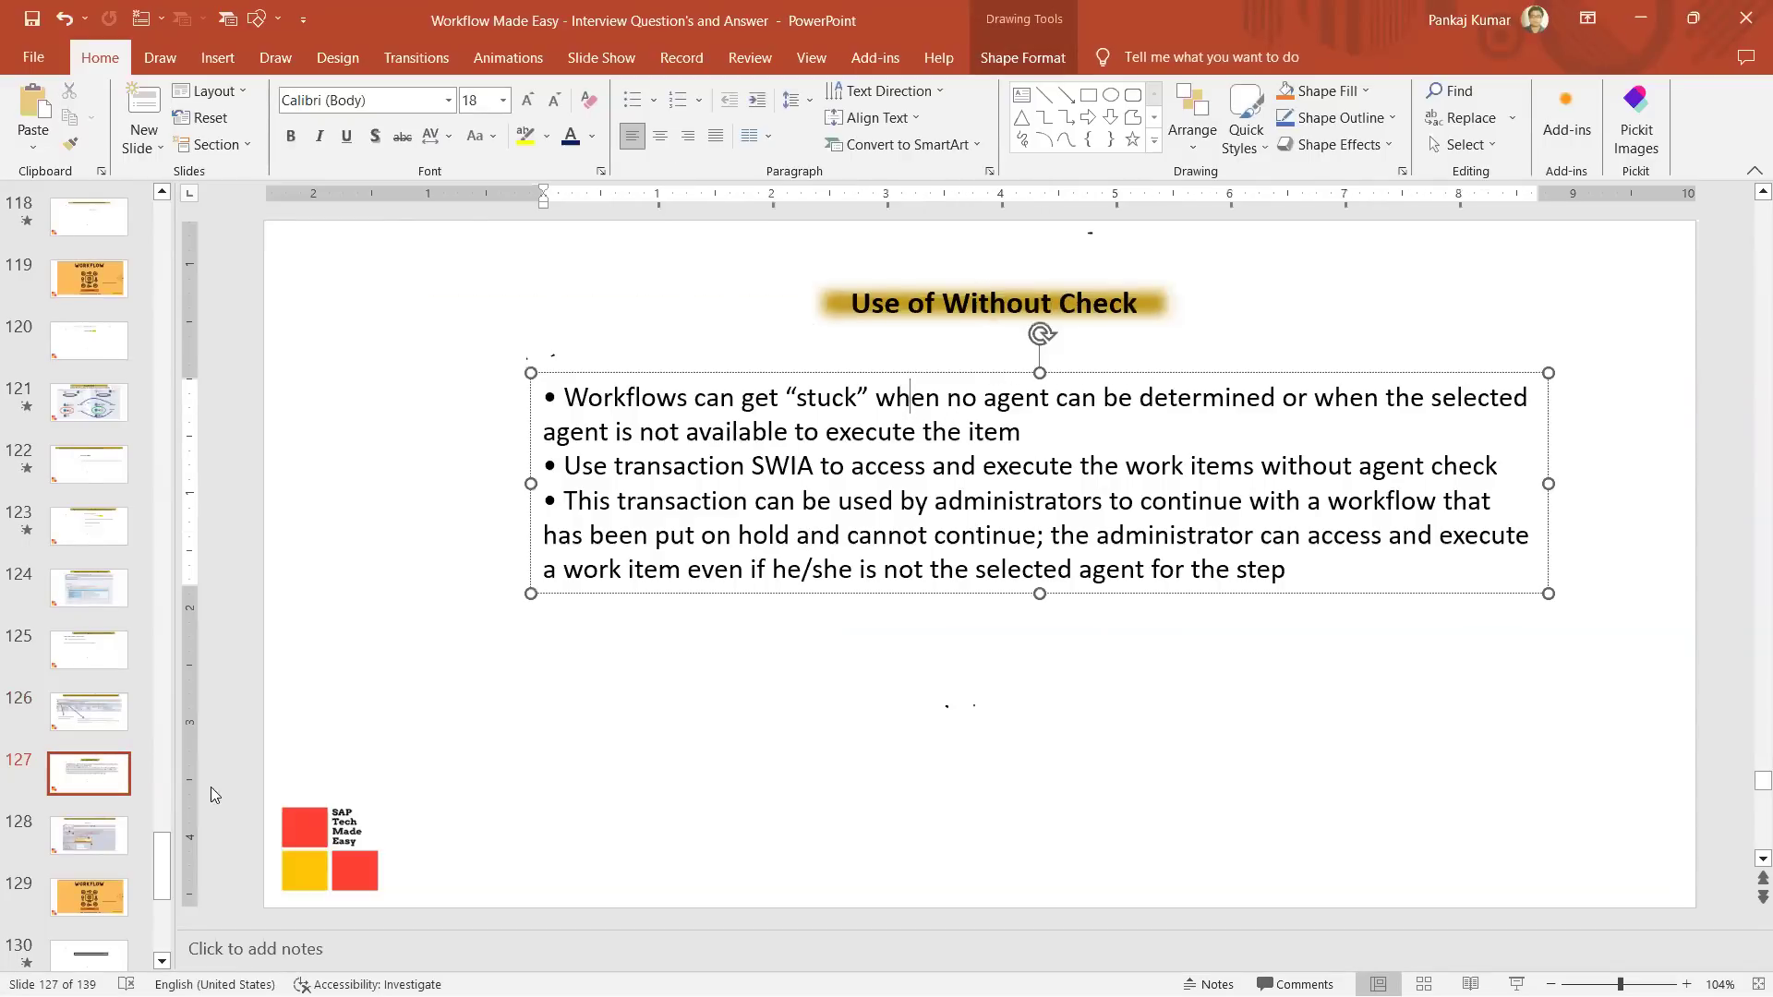
Open slide 128 and review the question on which T-Code checks work items in another user's inbox.
{"action": "left_click", "coordinate": [103, 813]}
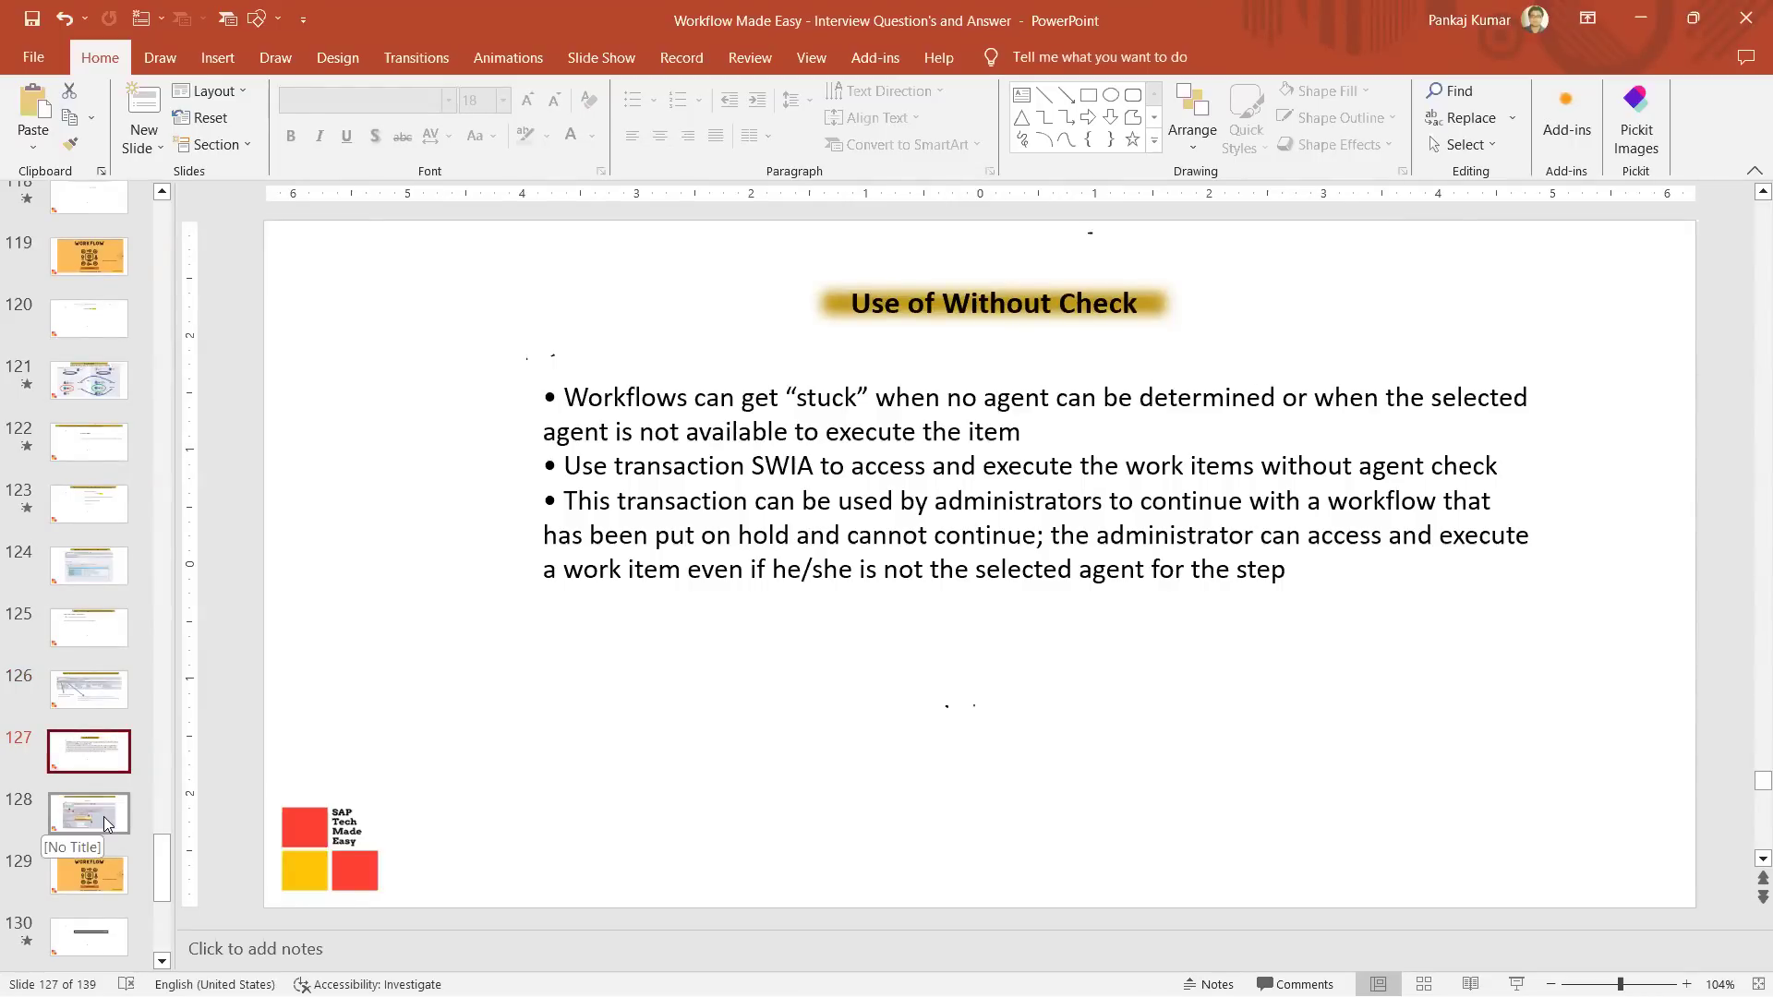
{"action": "left_click", "coordinate": [103, 817]}
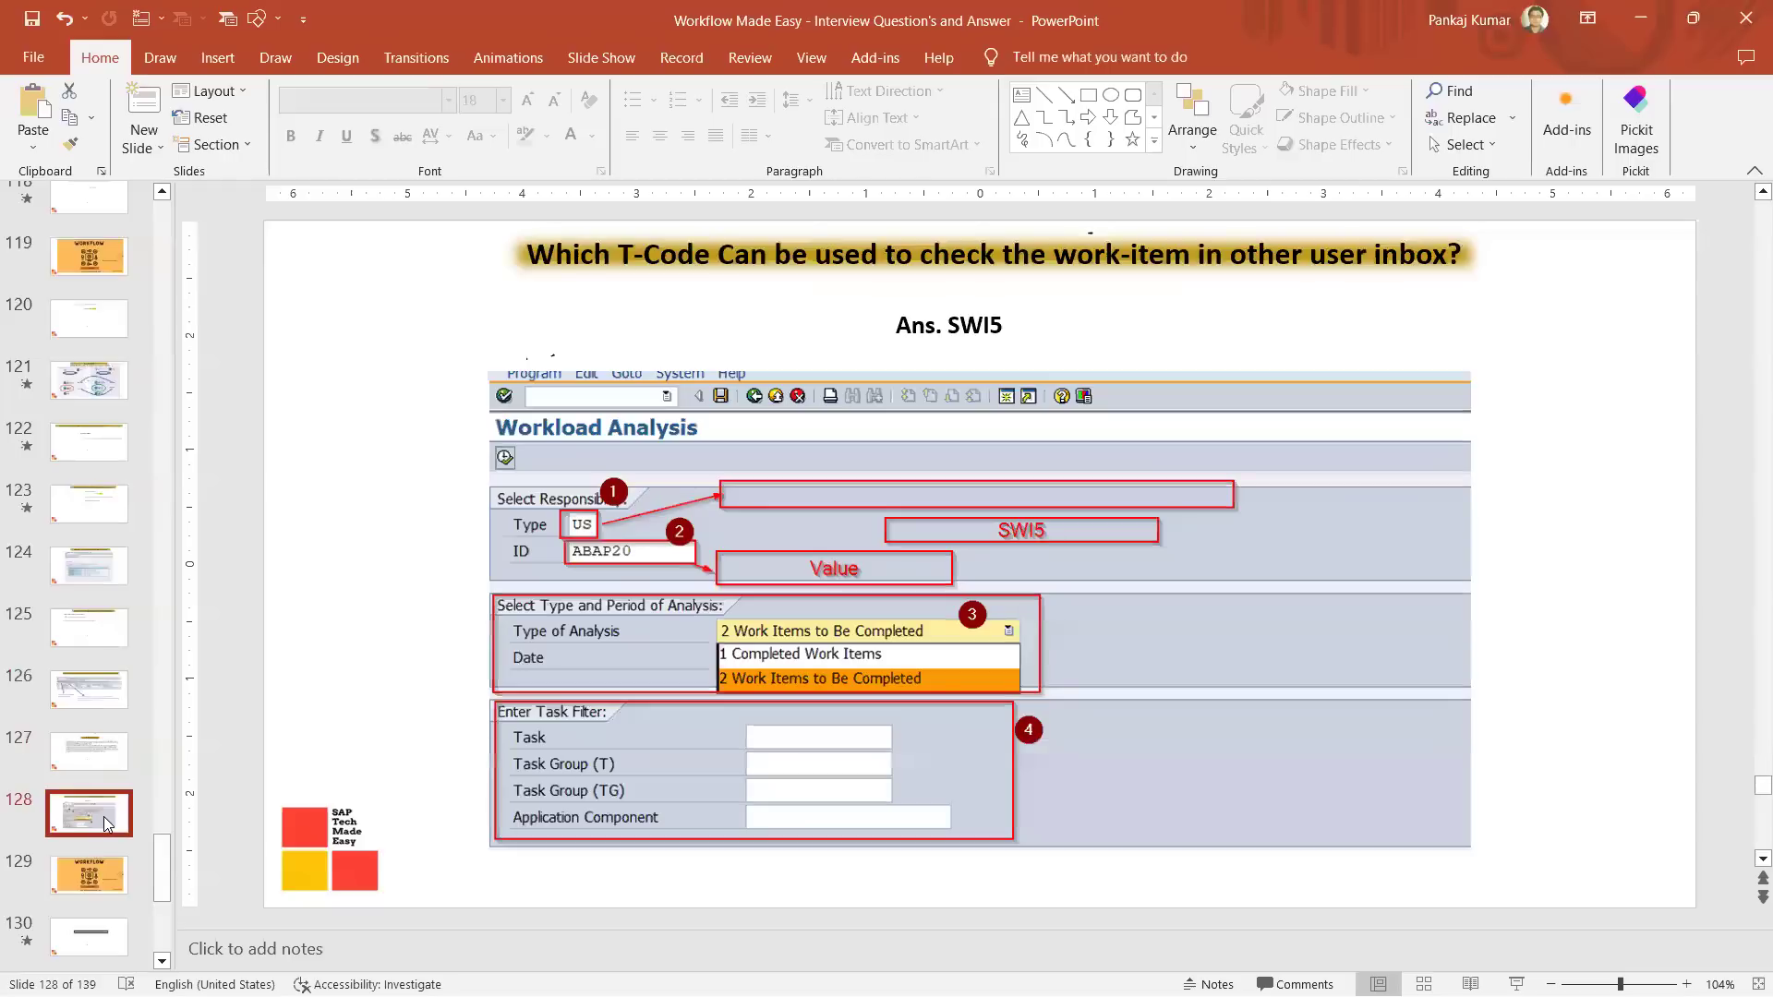
{"action": "left_click", "coordinate": [1269, 525]}
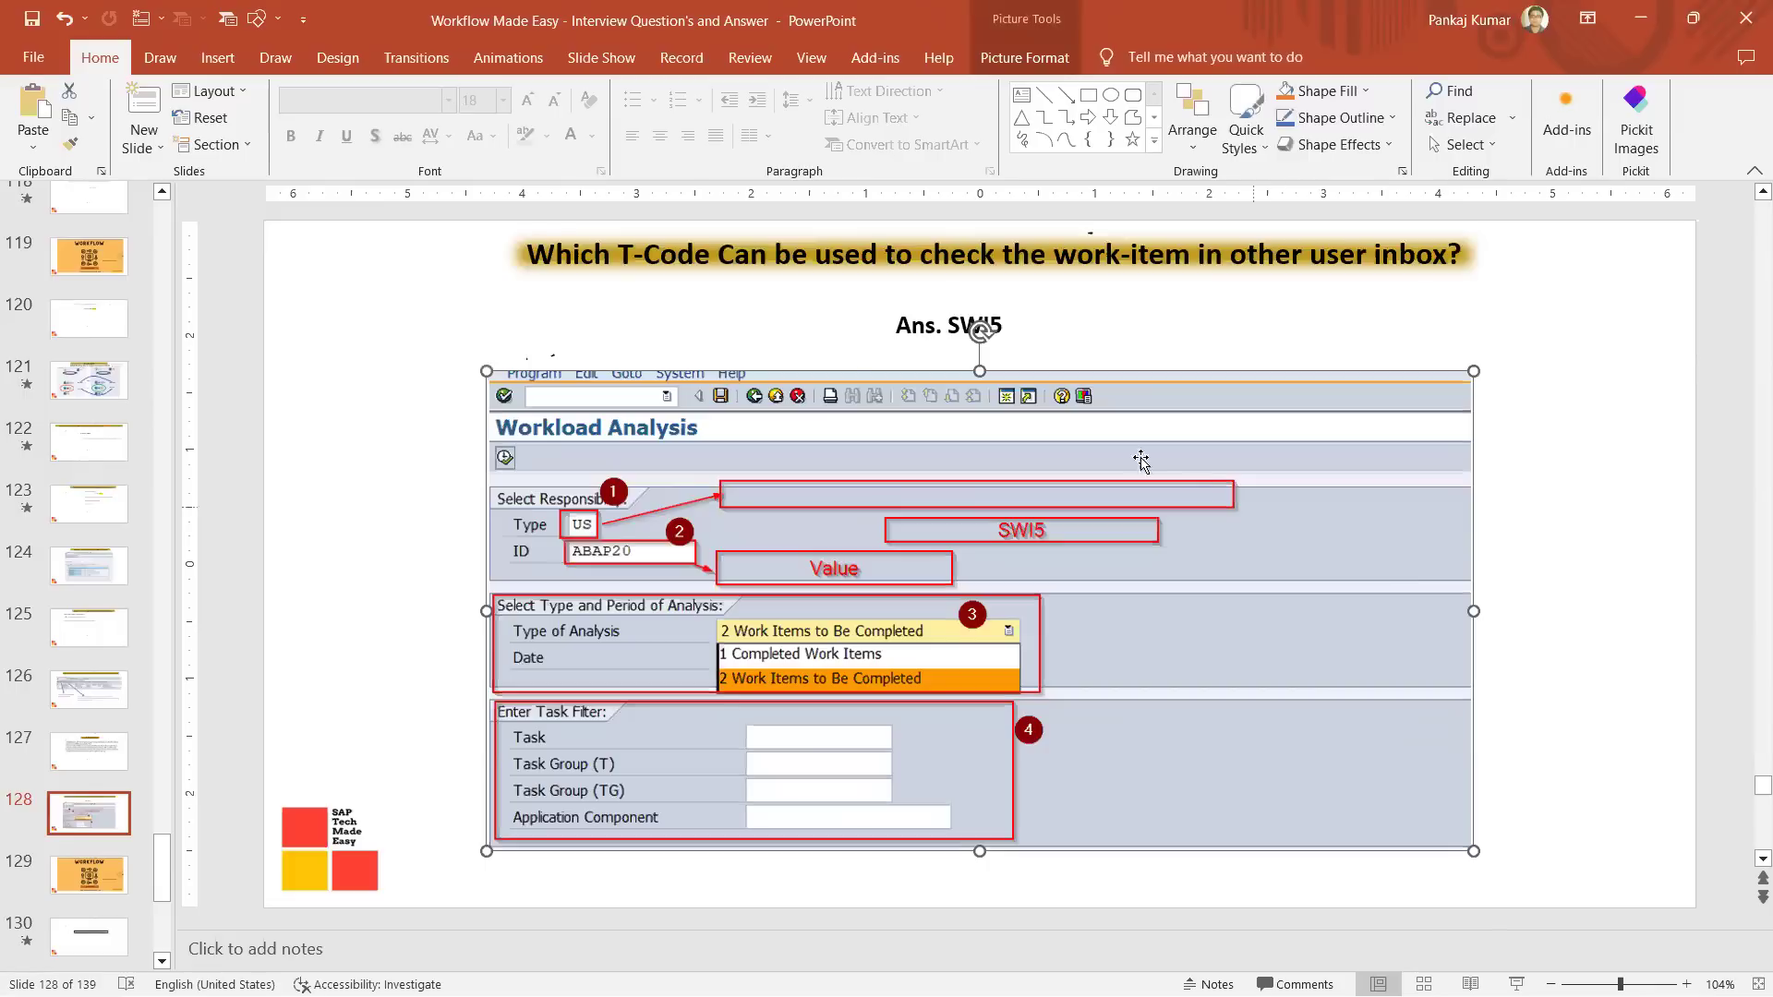
{"action": "left_click", "coordinate": [813, 255]}
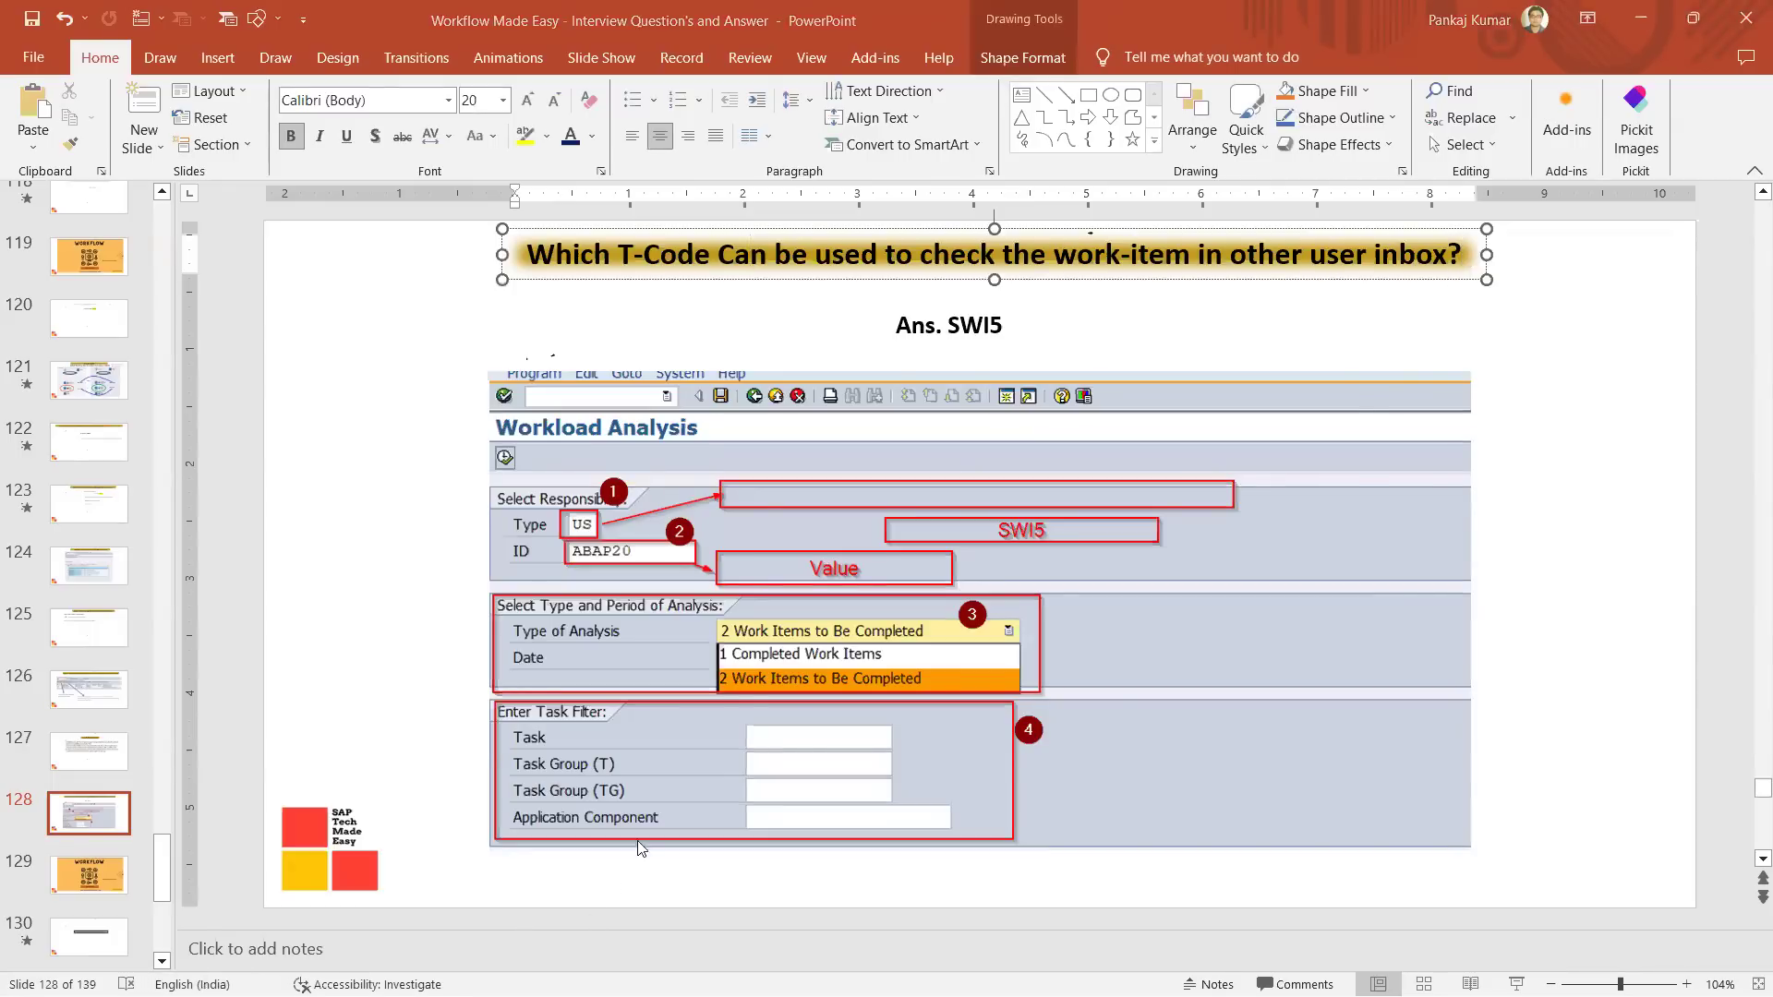
Switch to SAP, start transaction SWI5 and set the responsibility to type US with ID ABAP21.
{"action": "key", "text": "alt+Tab"}
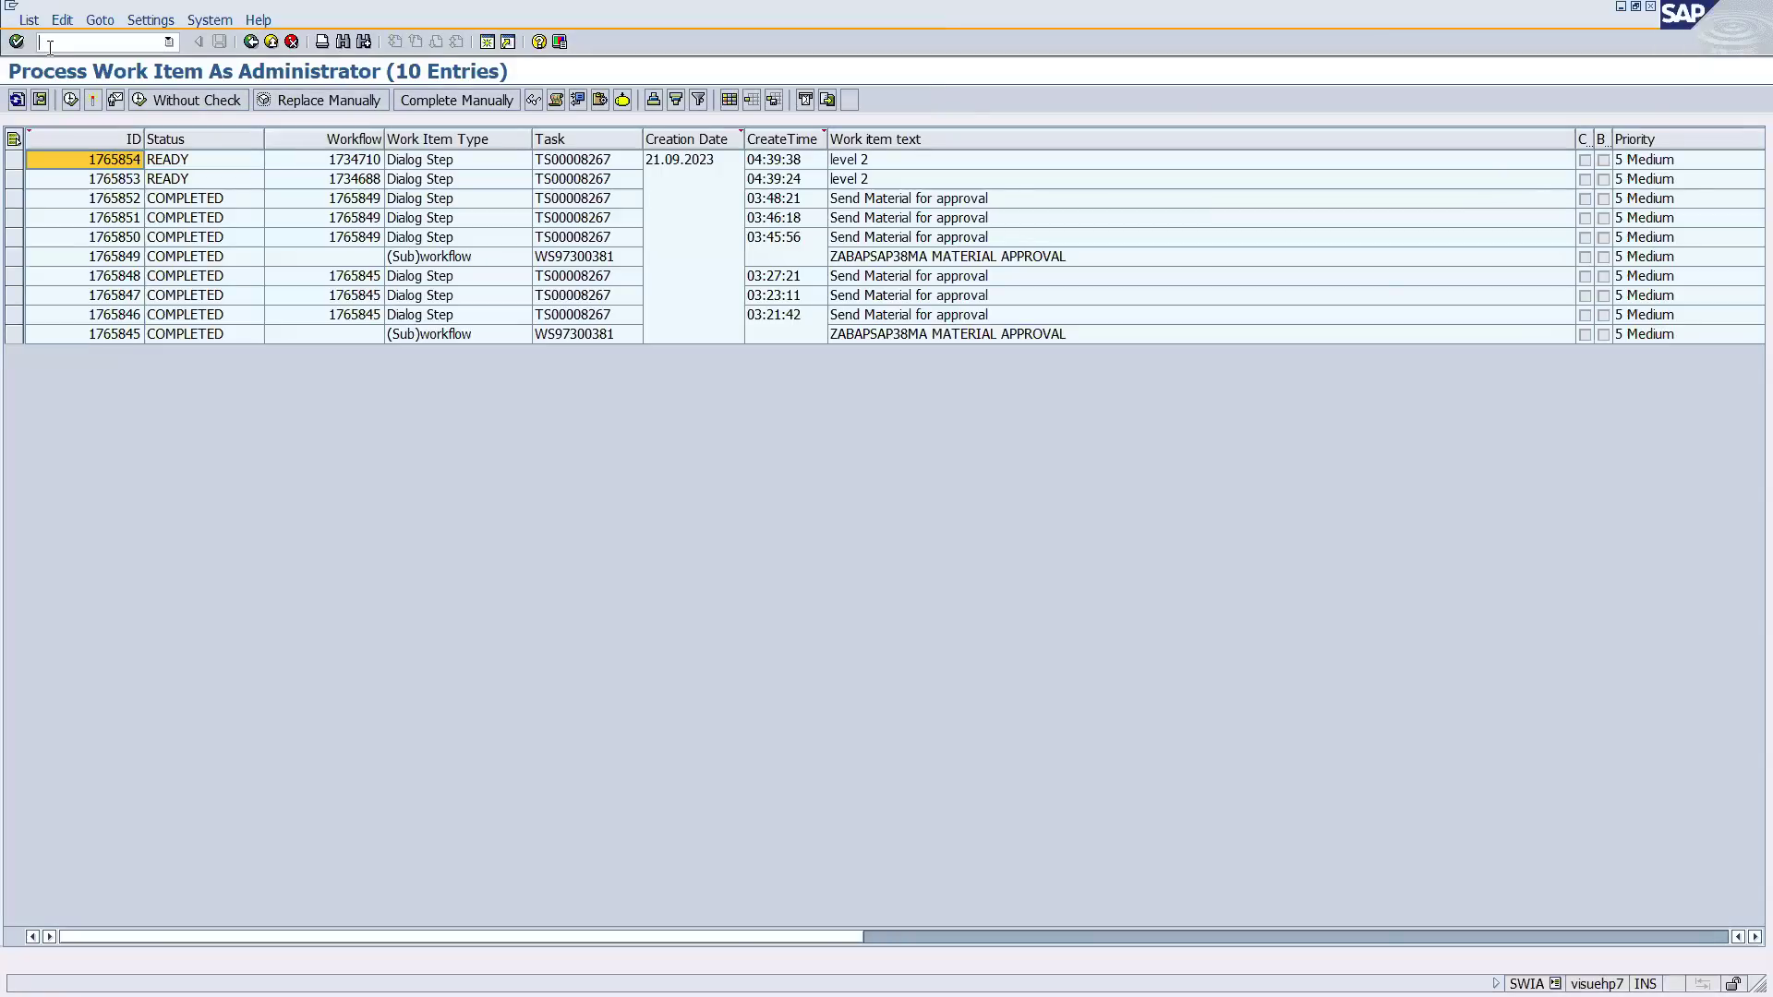
{"action": "type", "text": "/NSWI5"}
{"action": "key", "text": "Return"}
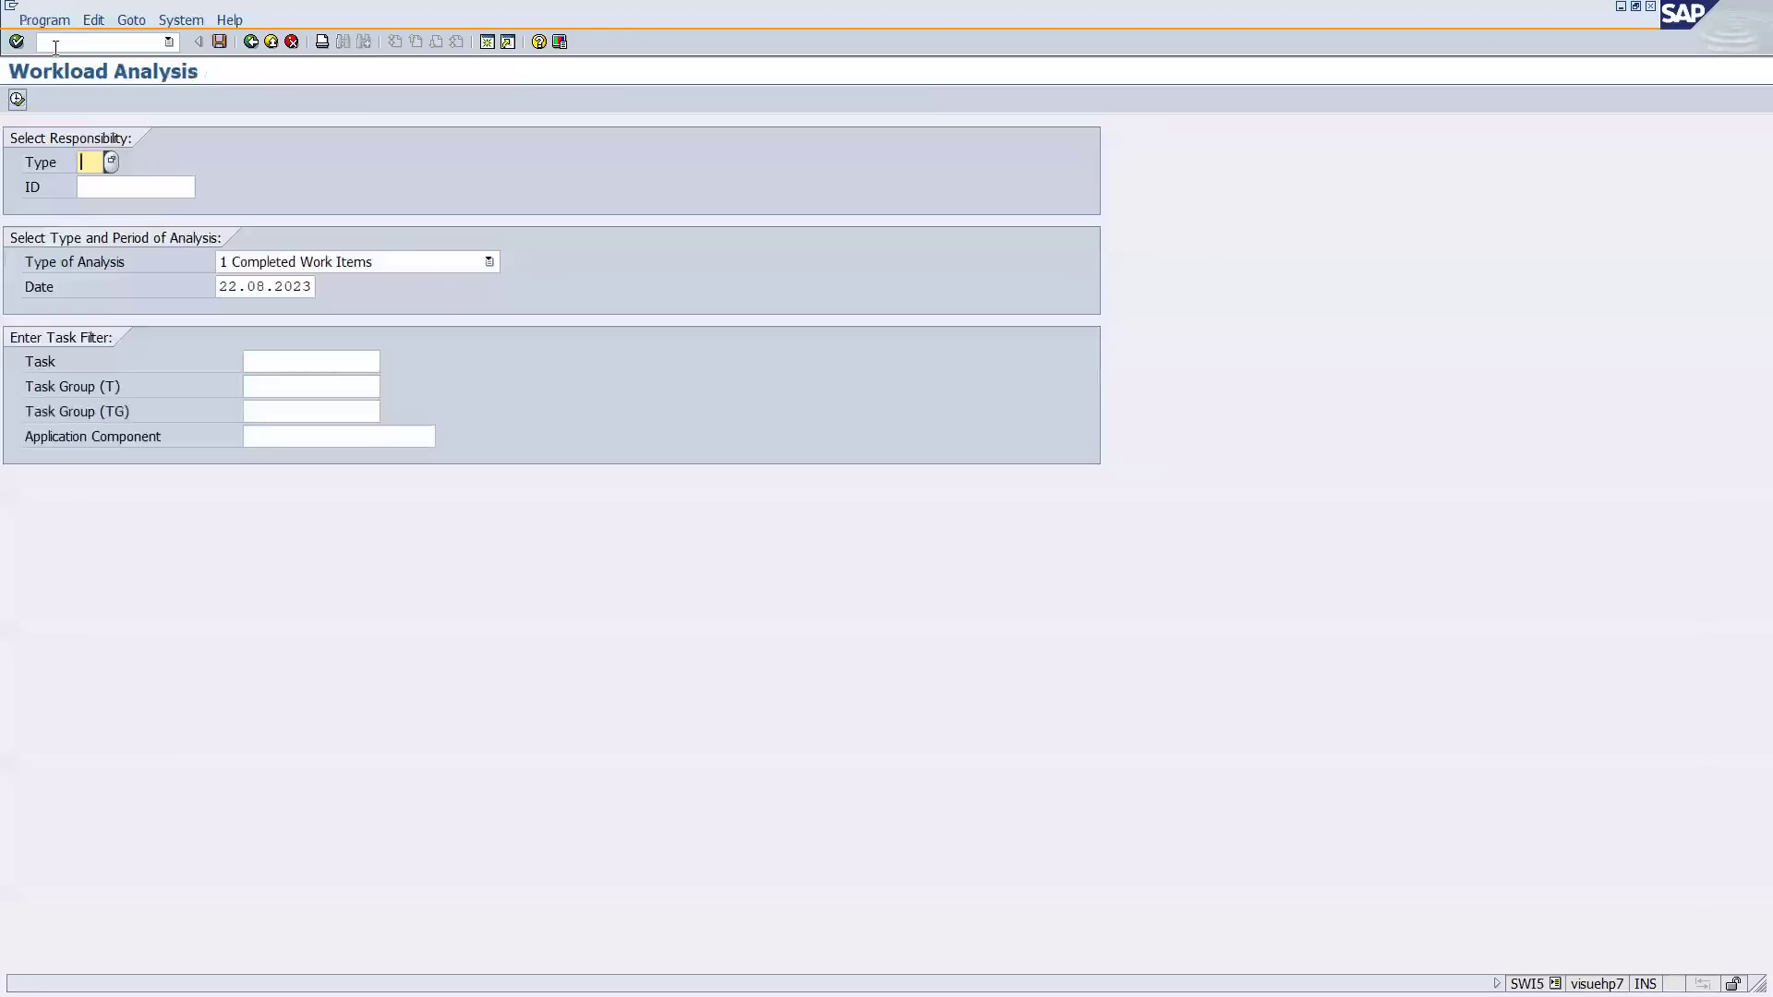
{"action": "left_click", "coordinate": [95, 193]}
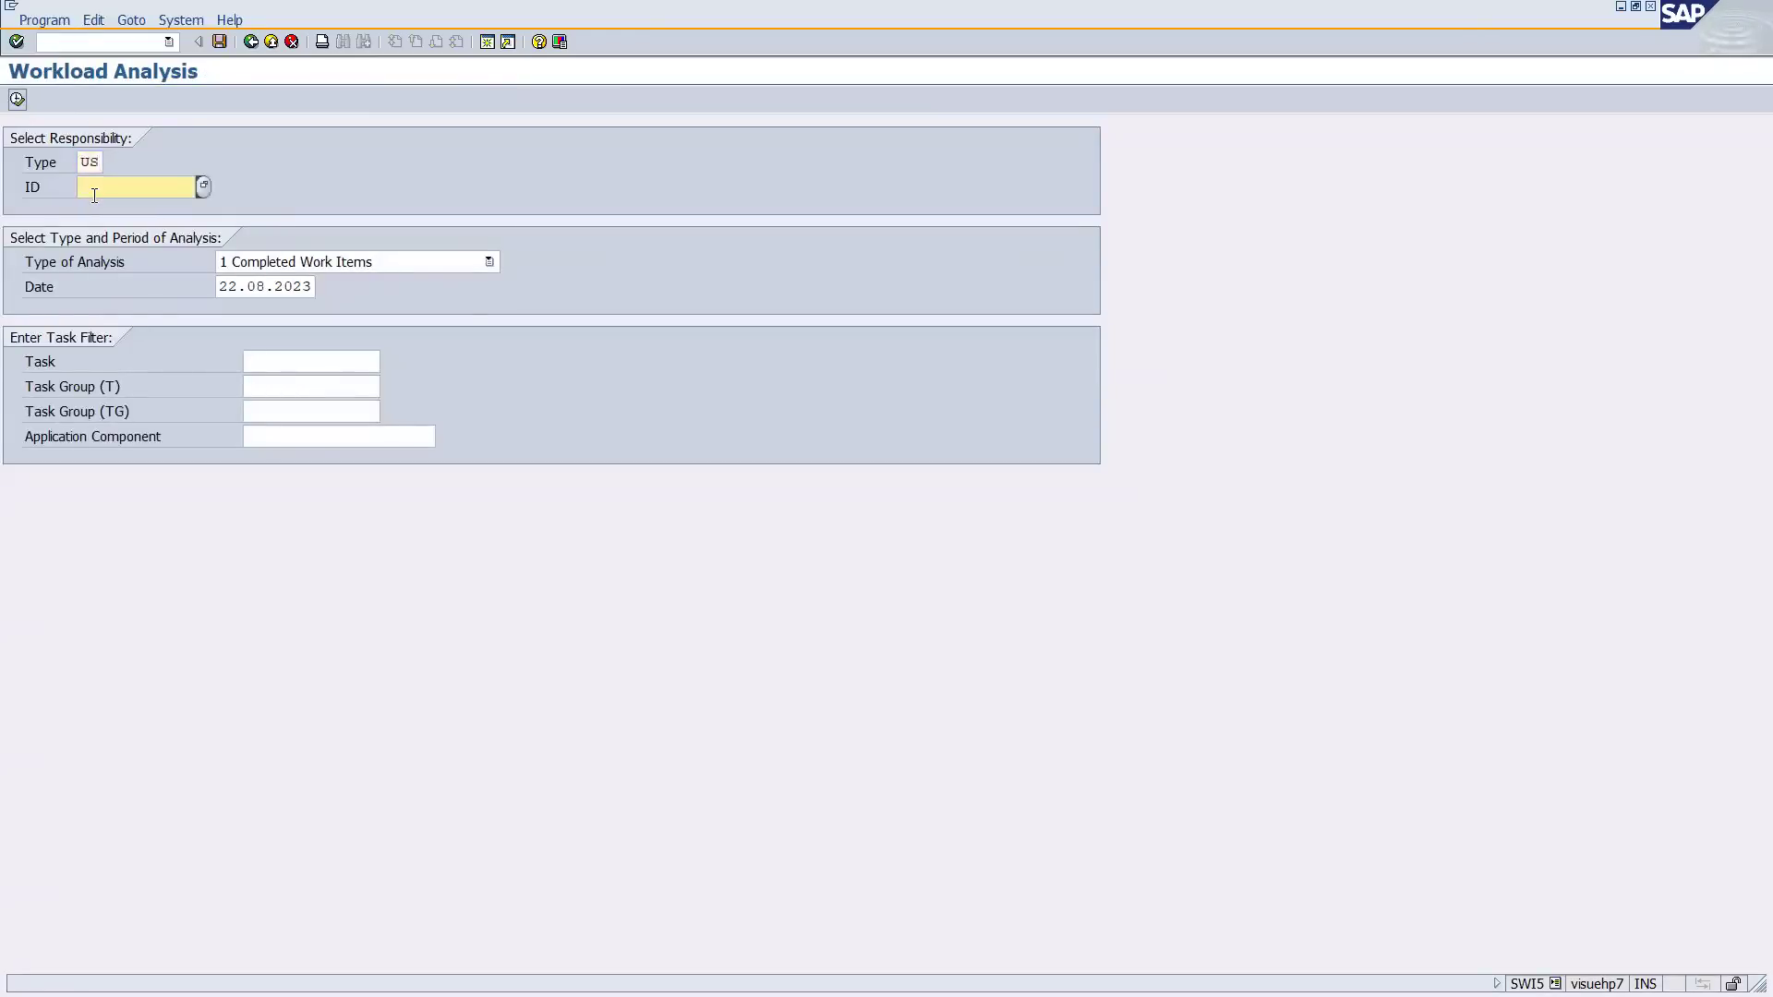
{"action": "type", "text": "ABAP"}
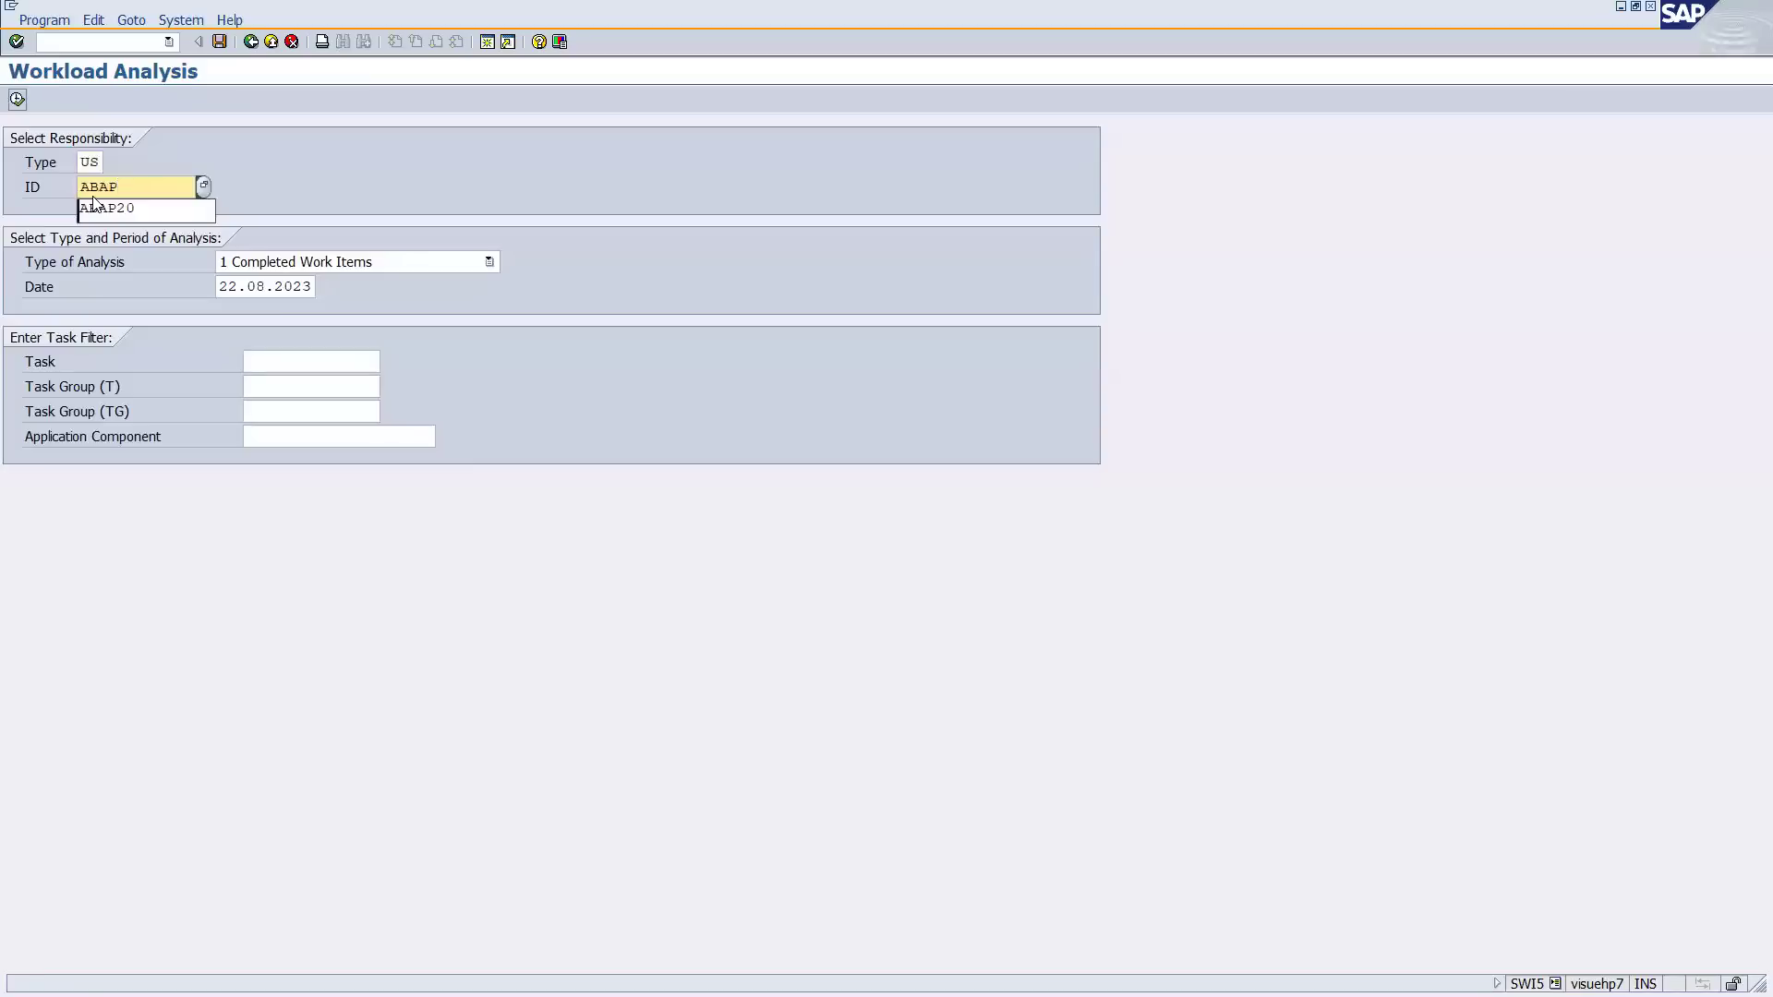
{"action": "type", "text": "2`1"}
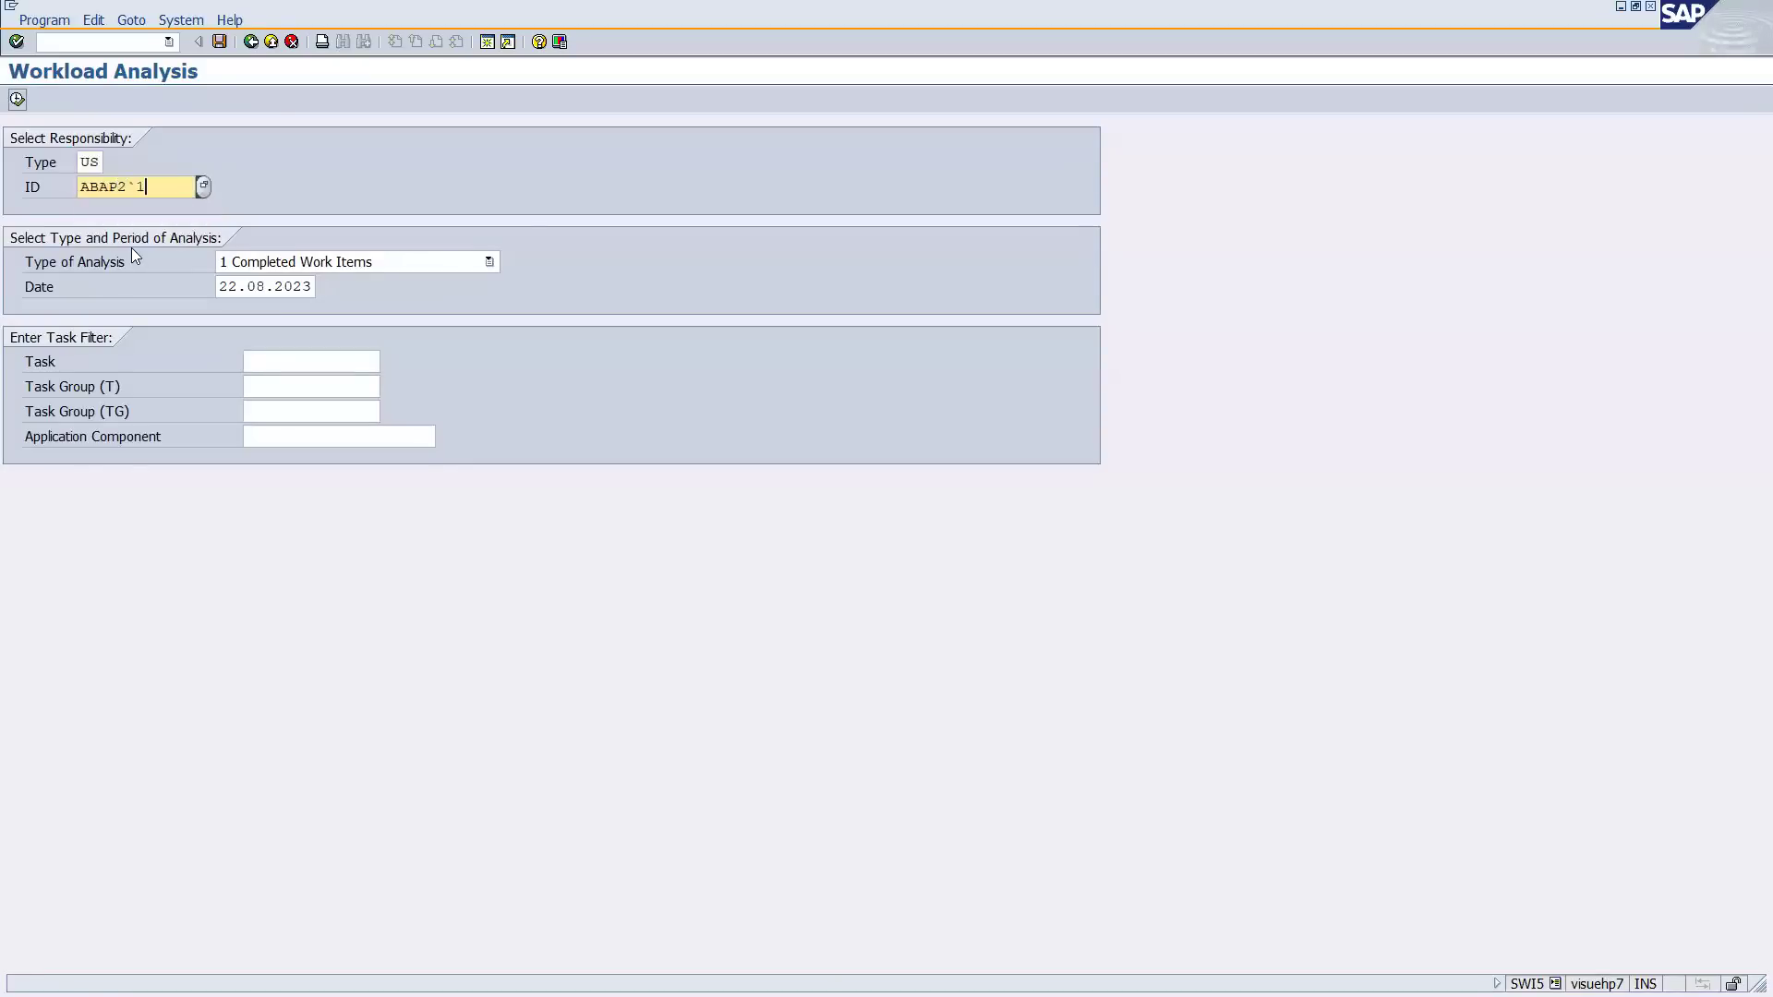
{"action": "key", "text": "Left"}
{"action": "key", "text": "BackSpace"}
{"action": "left_click_drag", "start_coordinate": [143, 188], "coordinate": [57, 185]}
Set the analysis type to Work Items to Be Completed with date 21.08.2023 and try to run the workload analysis.
{"action": "left_click", "coordinate": [231, 287]}
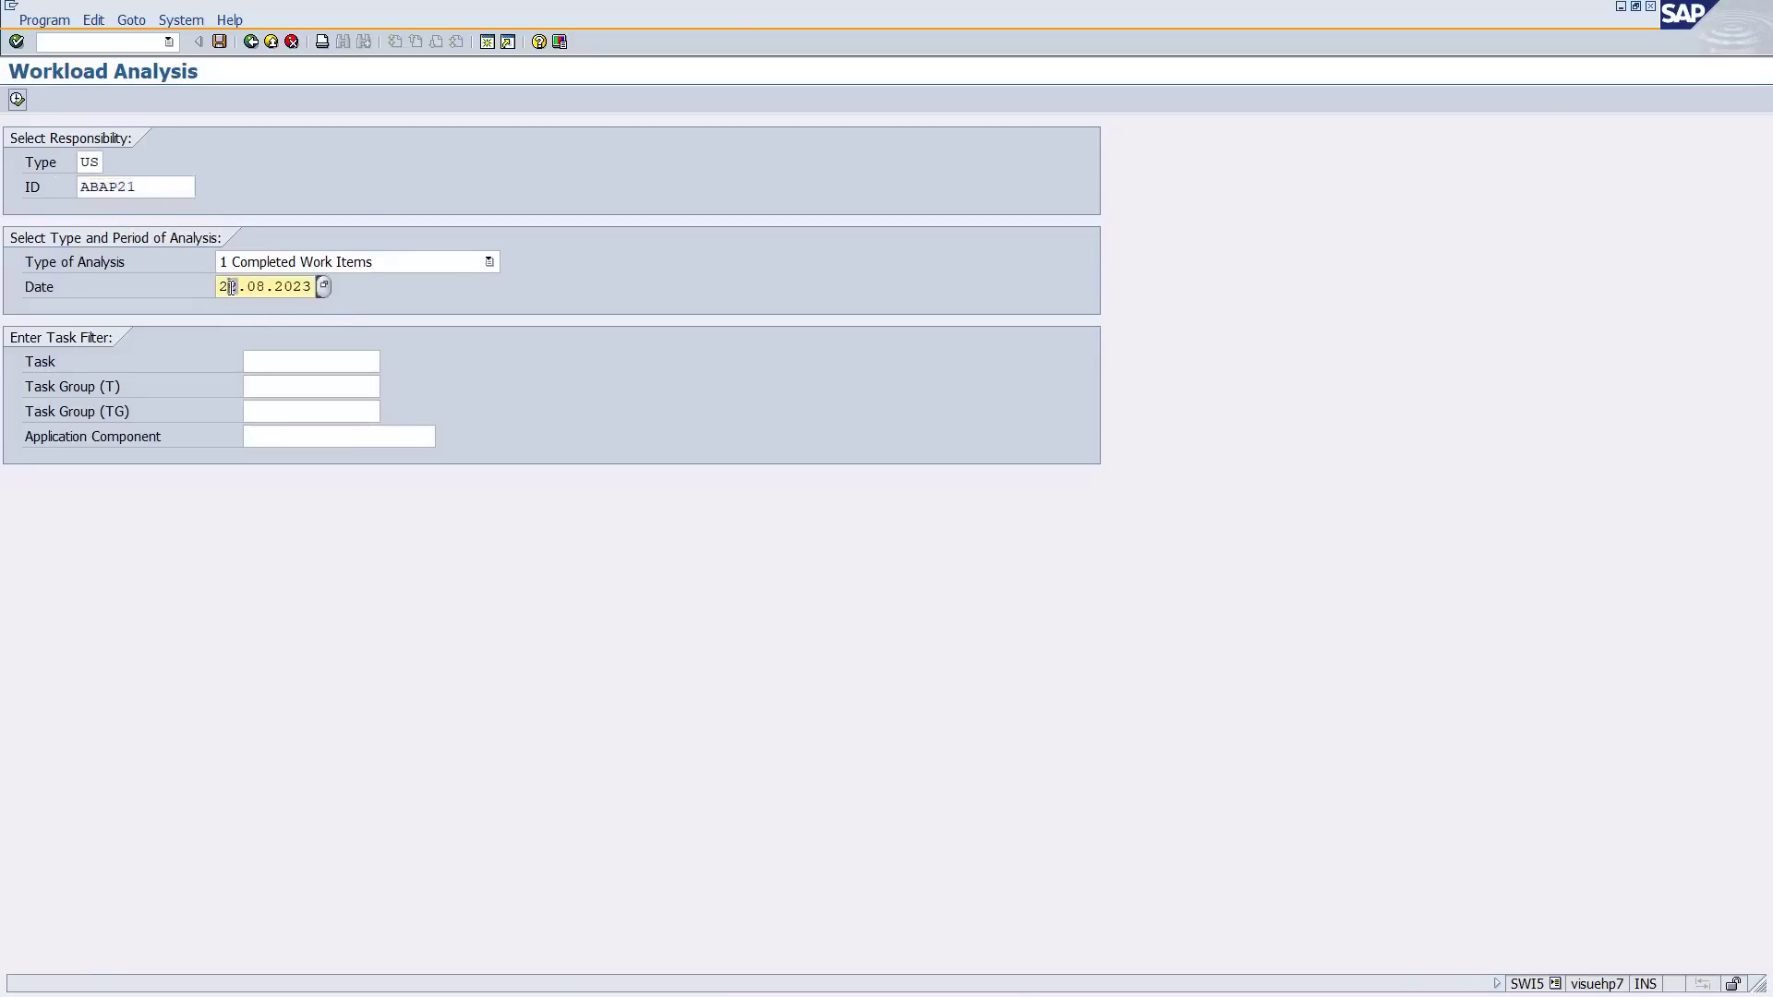
{"action": "type", "text": "1"}
{"action": "left_click_drag", "start_coordinate": [218, 287], "coordinate": [319, 288]}
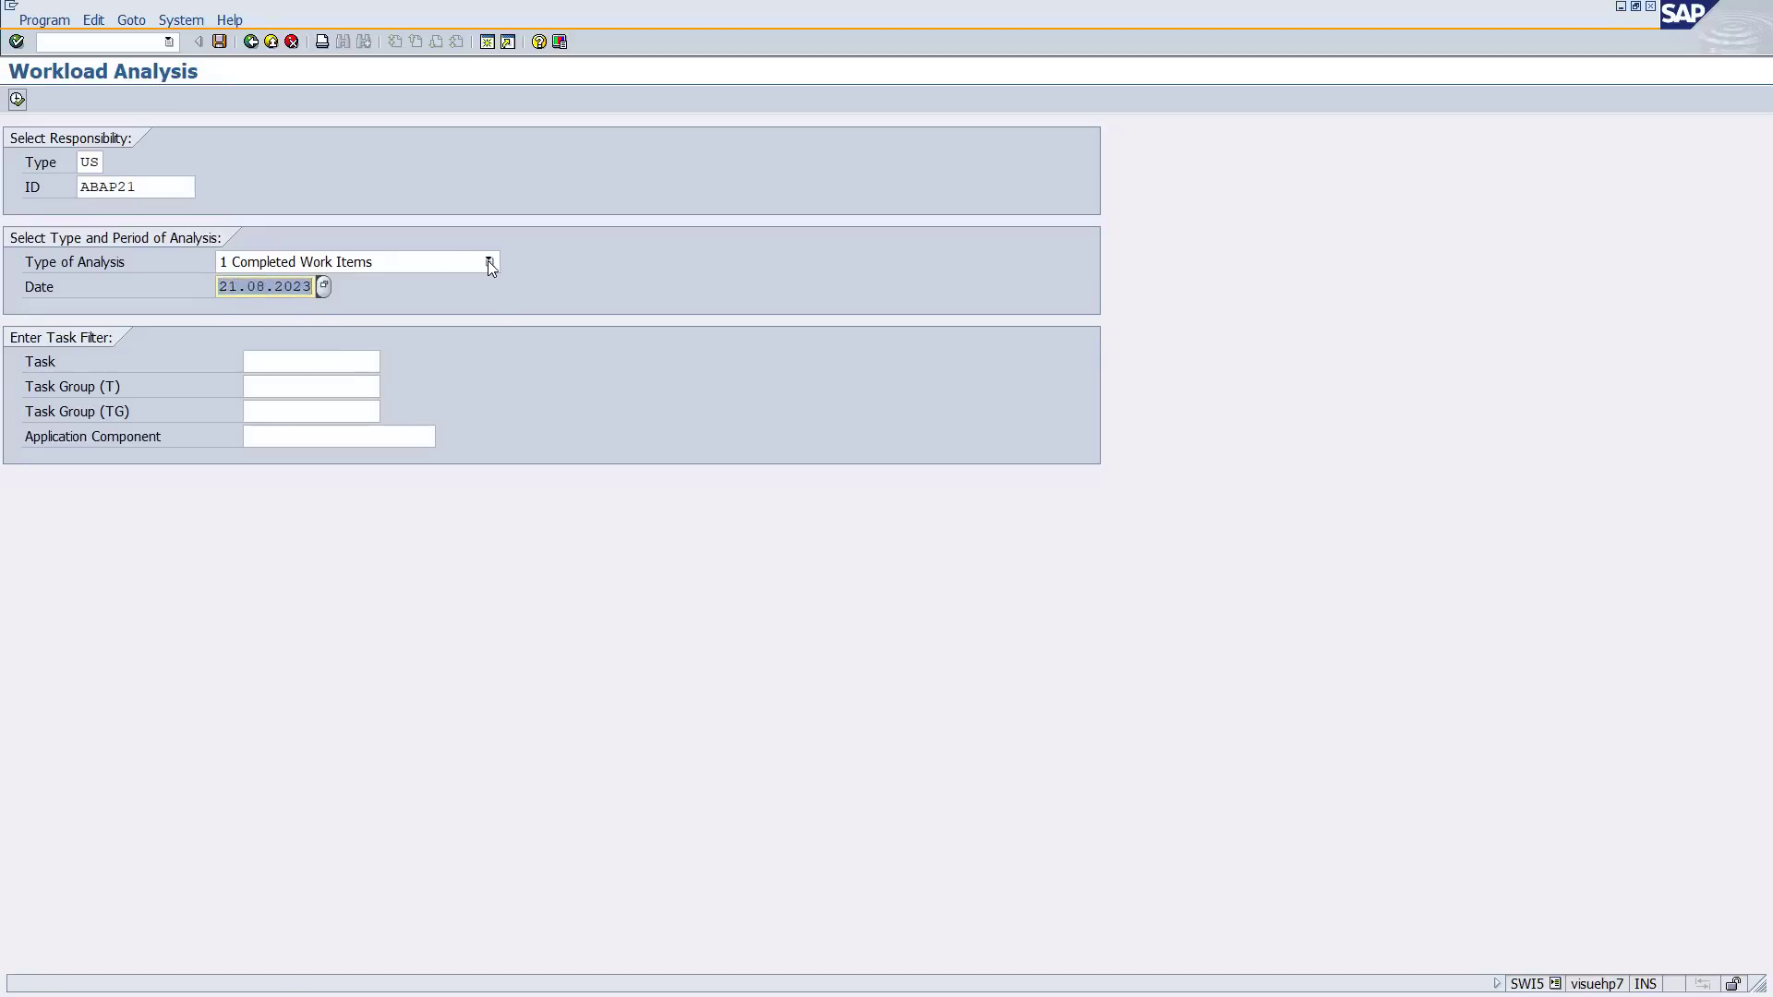
{"action": "left_click", "coordinate": [488, 261]}
{"action": "left_click", "coordinate": [314, 307]}
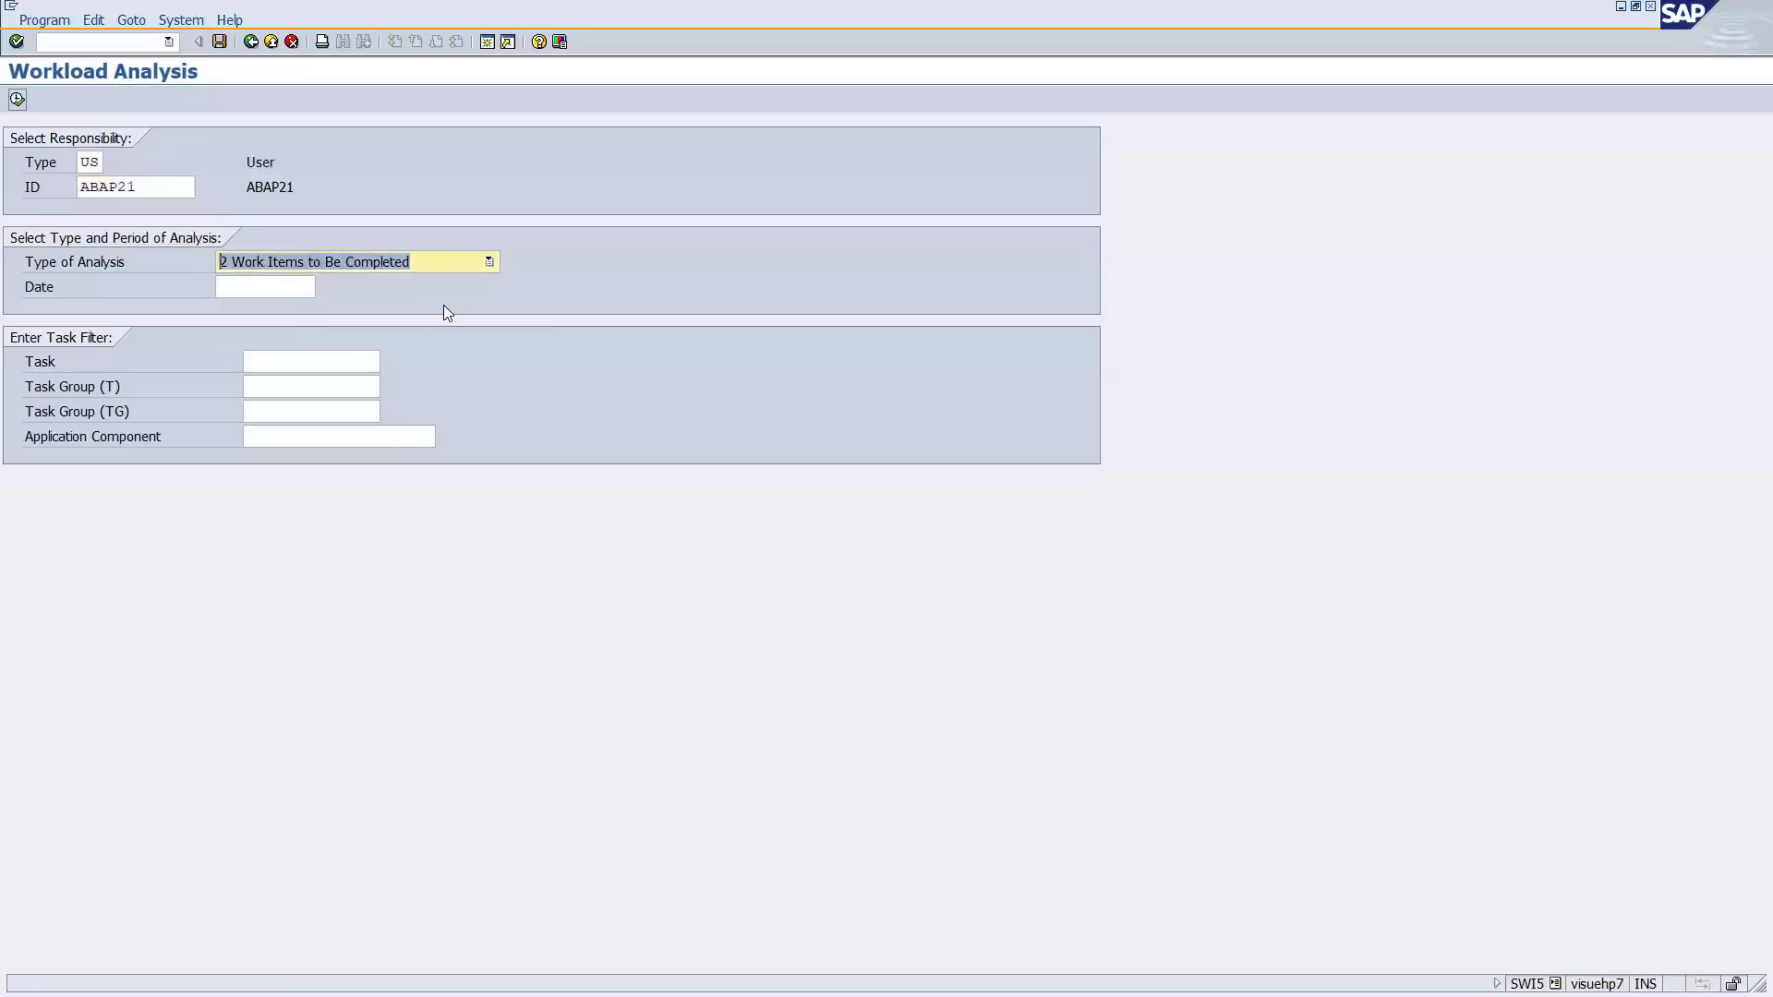
{"action": "left_click", "coordinate": [273, 293]}
{"action": "left_click", "coordinate": [272, 308]}
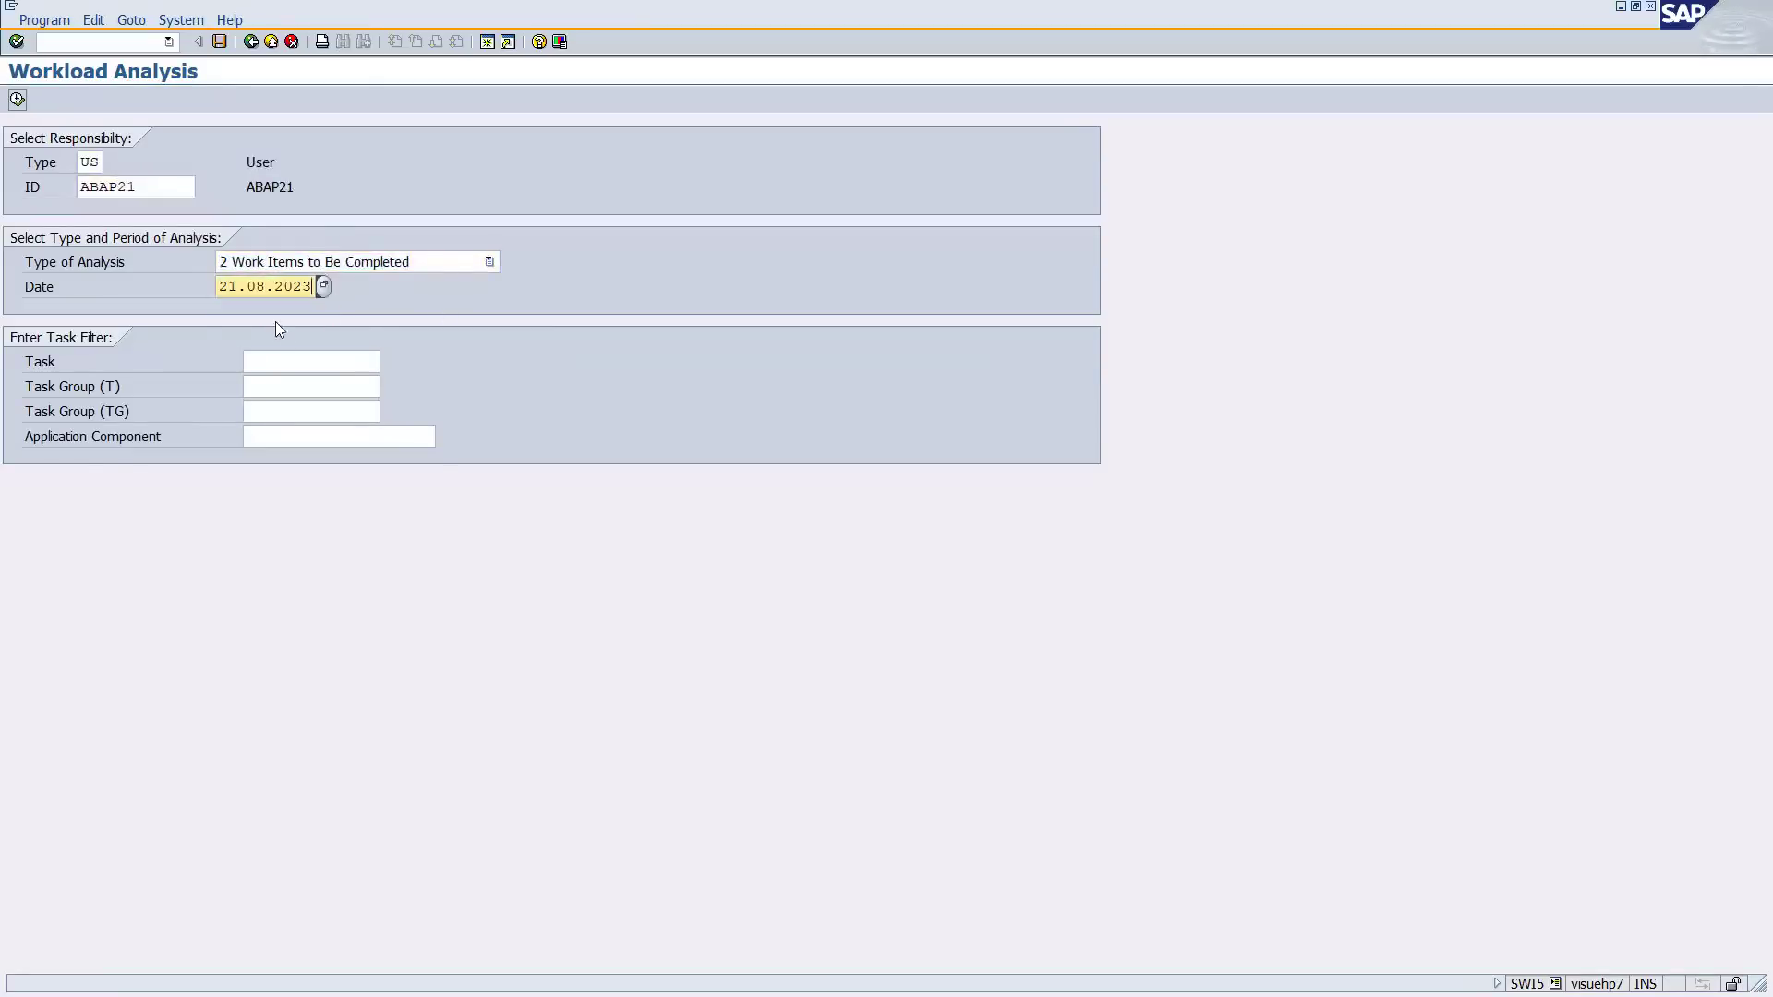
{"action": "left_click", "coordinate": [17, 99]}
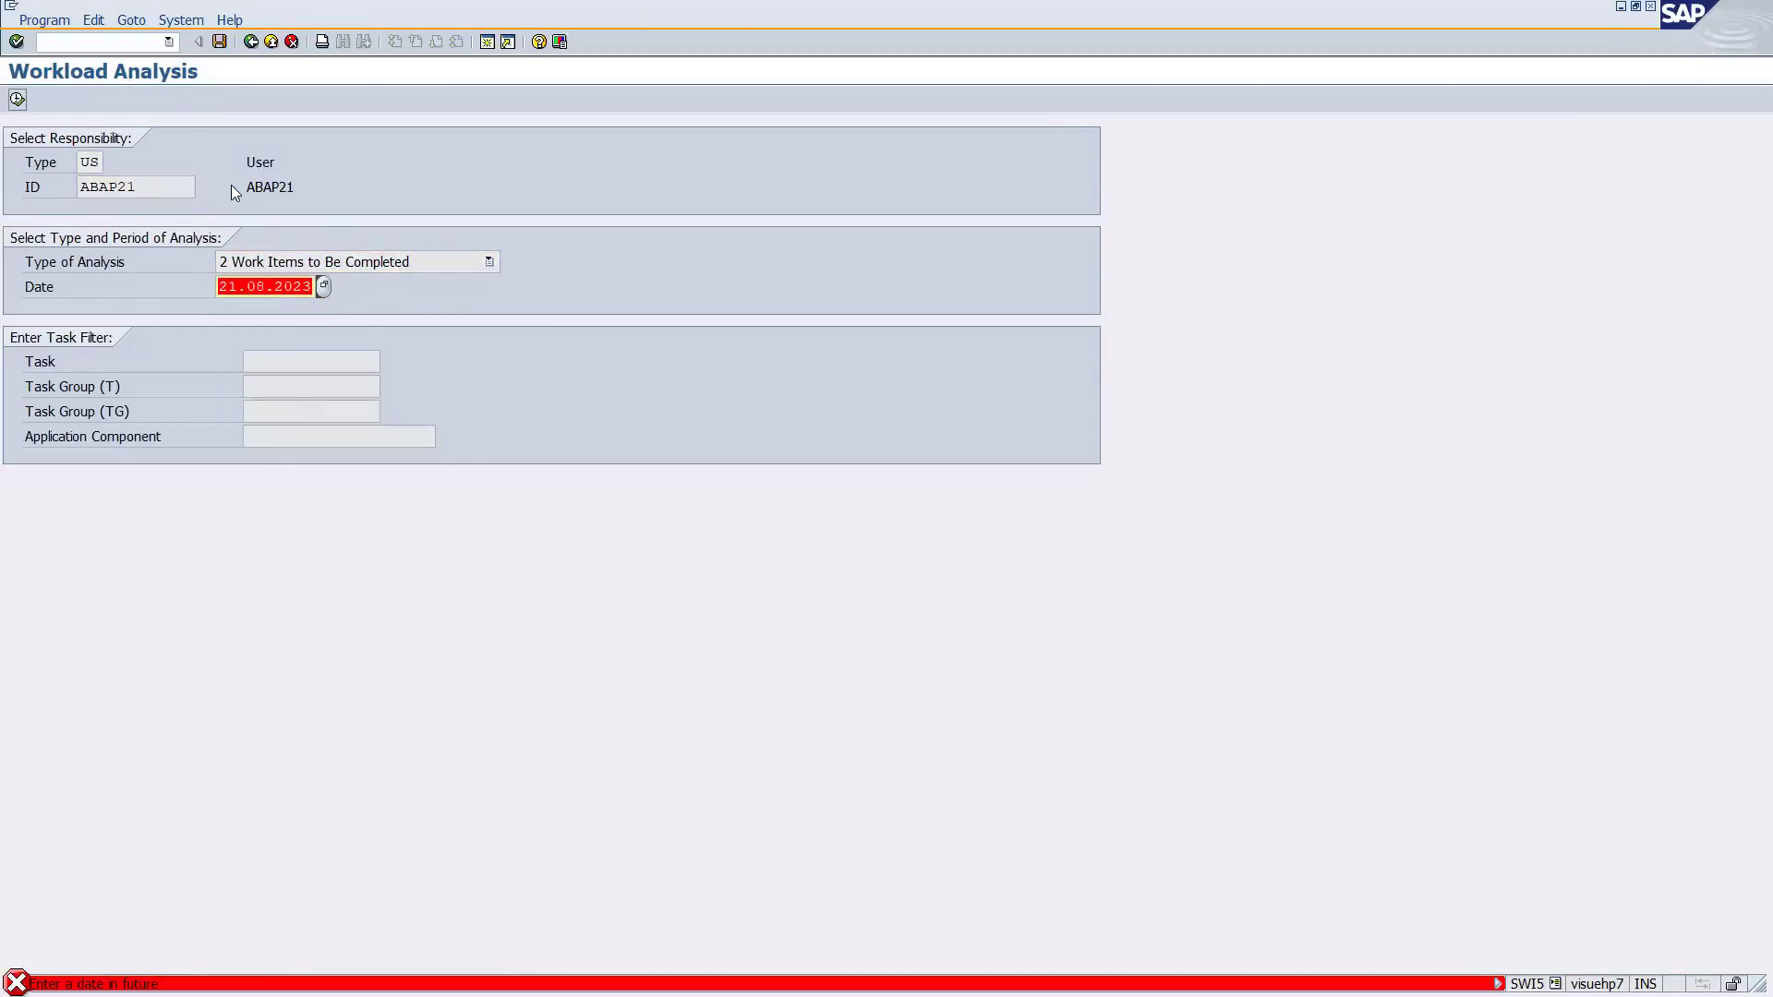
Set the date to 21.09.2023 and run the workload analysis for user ABAP21, and again for ABAP20.
{"action": "left_click", "coordinate": [266, 289]}
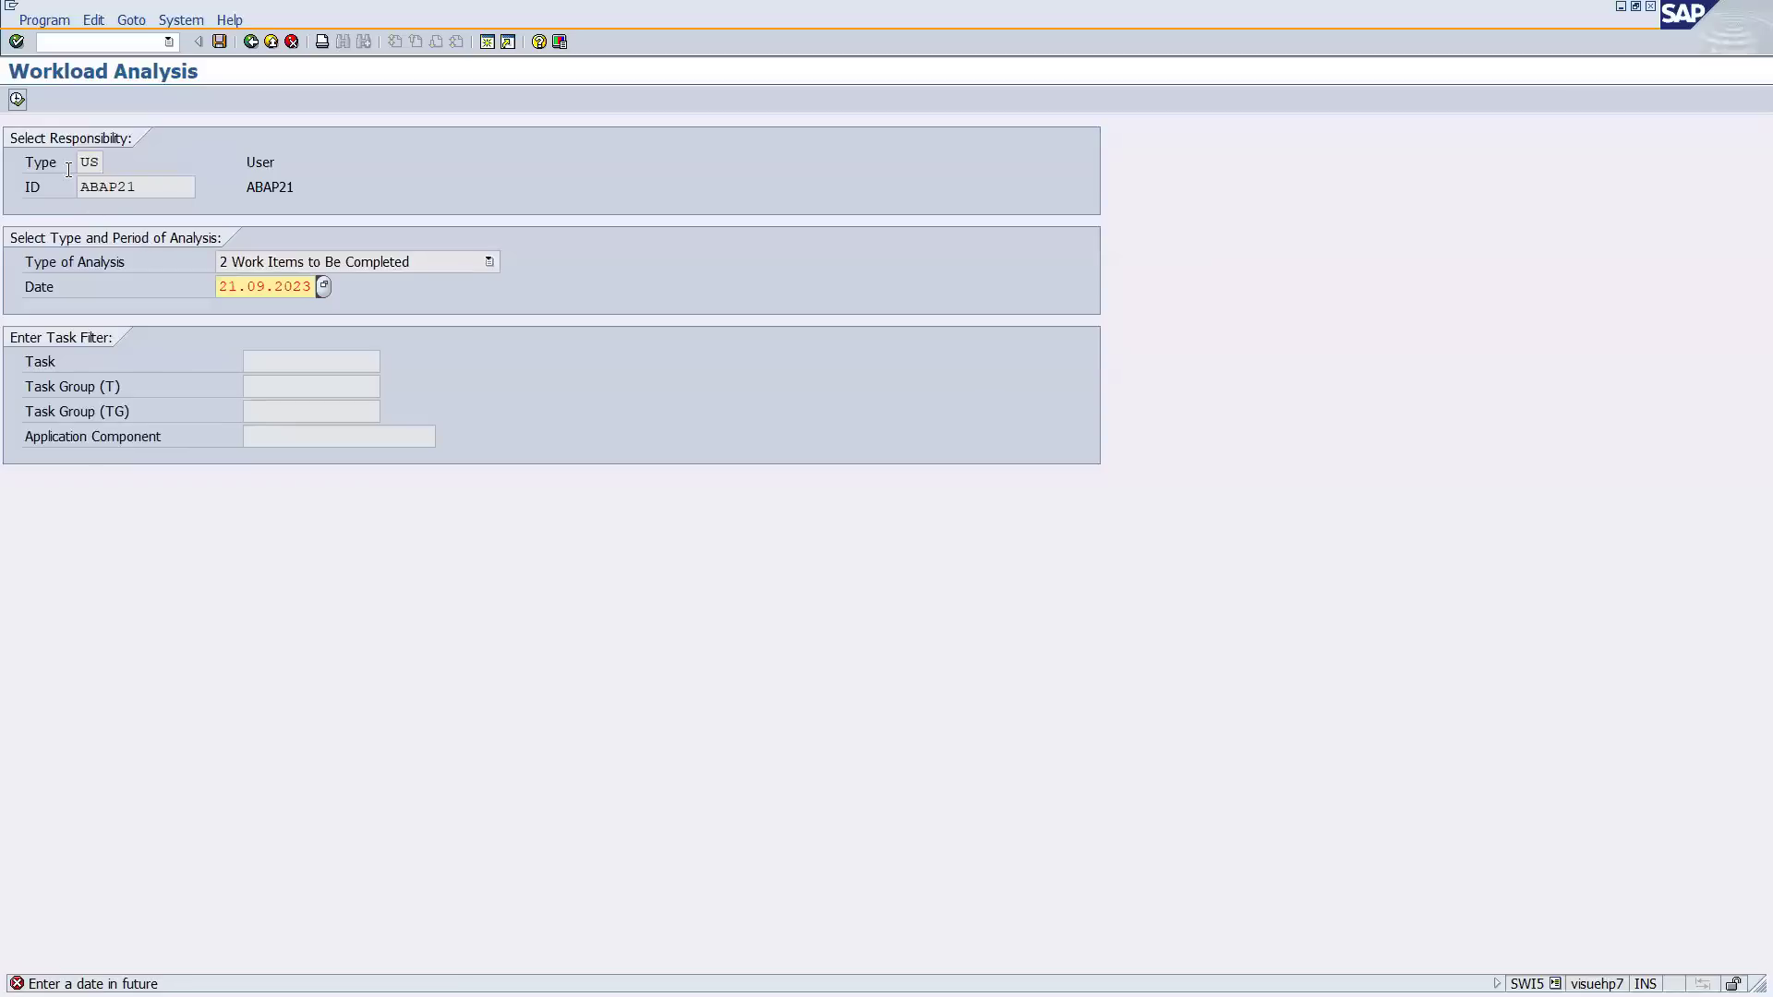
{"action": "key", "text": "F8"}
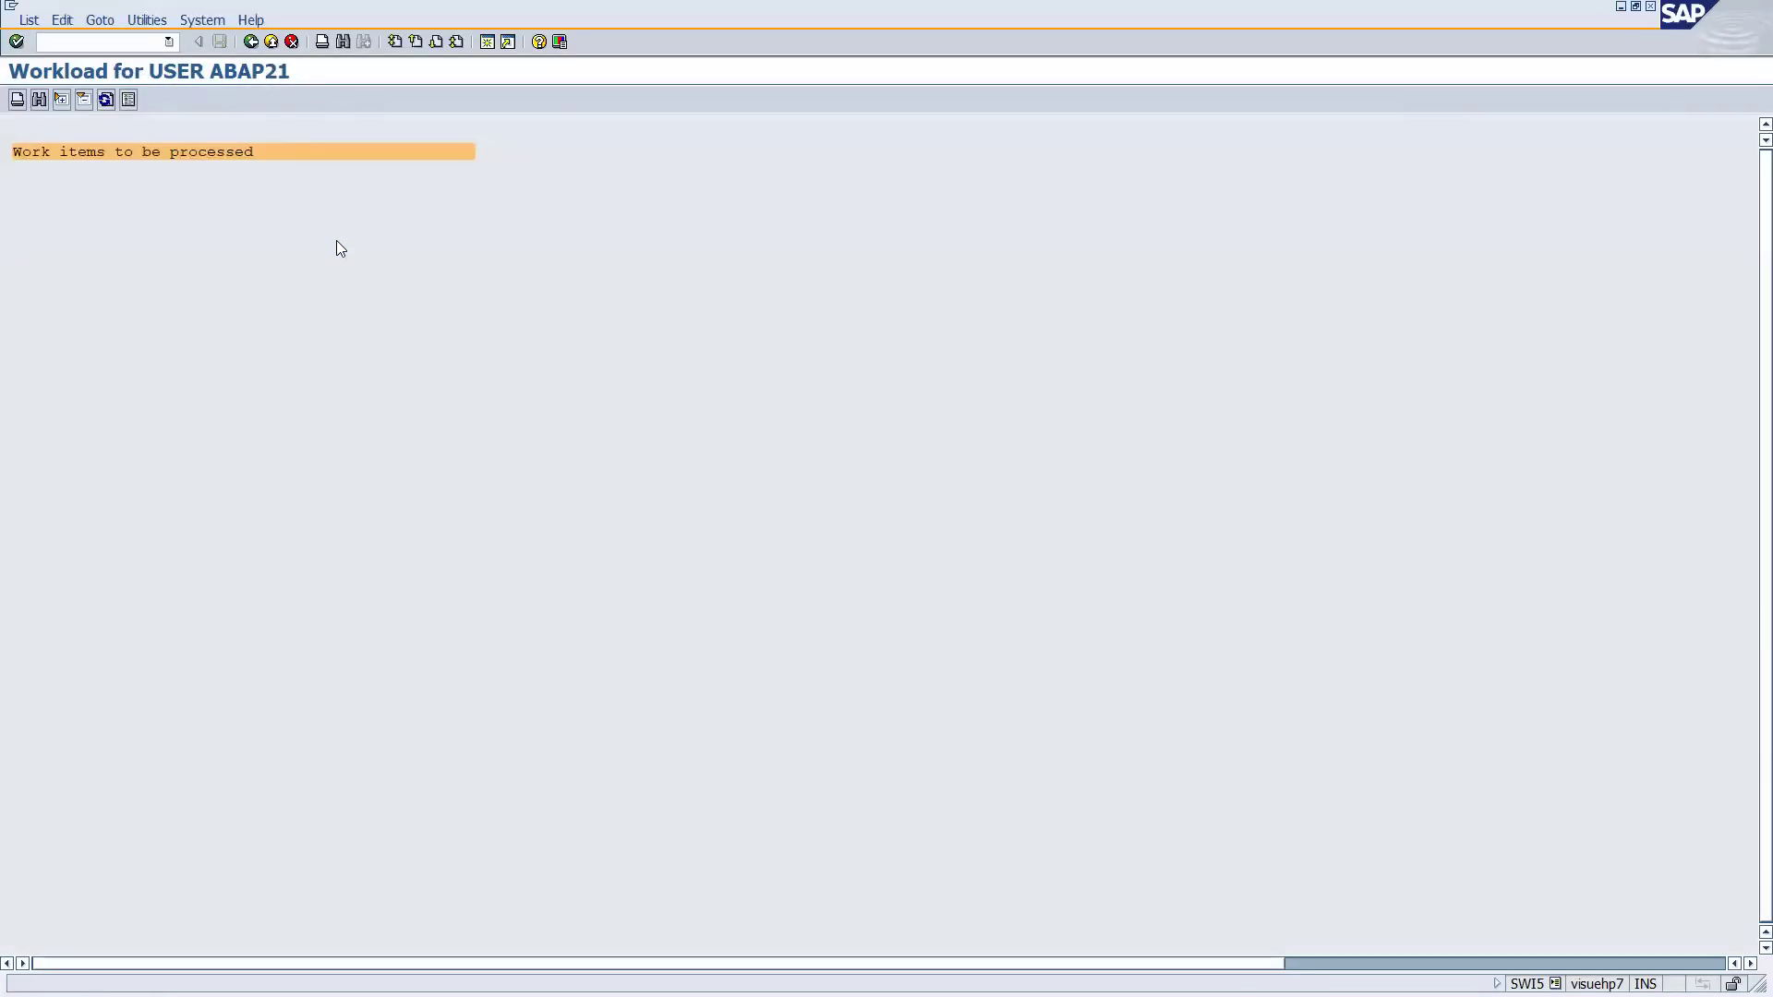
{"action": "left_click", "coordinate": [250, 42]}
{"action": "left_click", "coordinate": [129, 187]}
{"action": "type", "text": "0"}
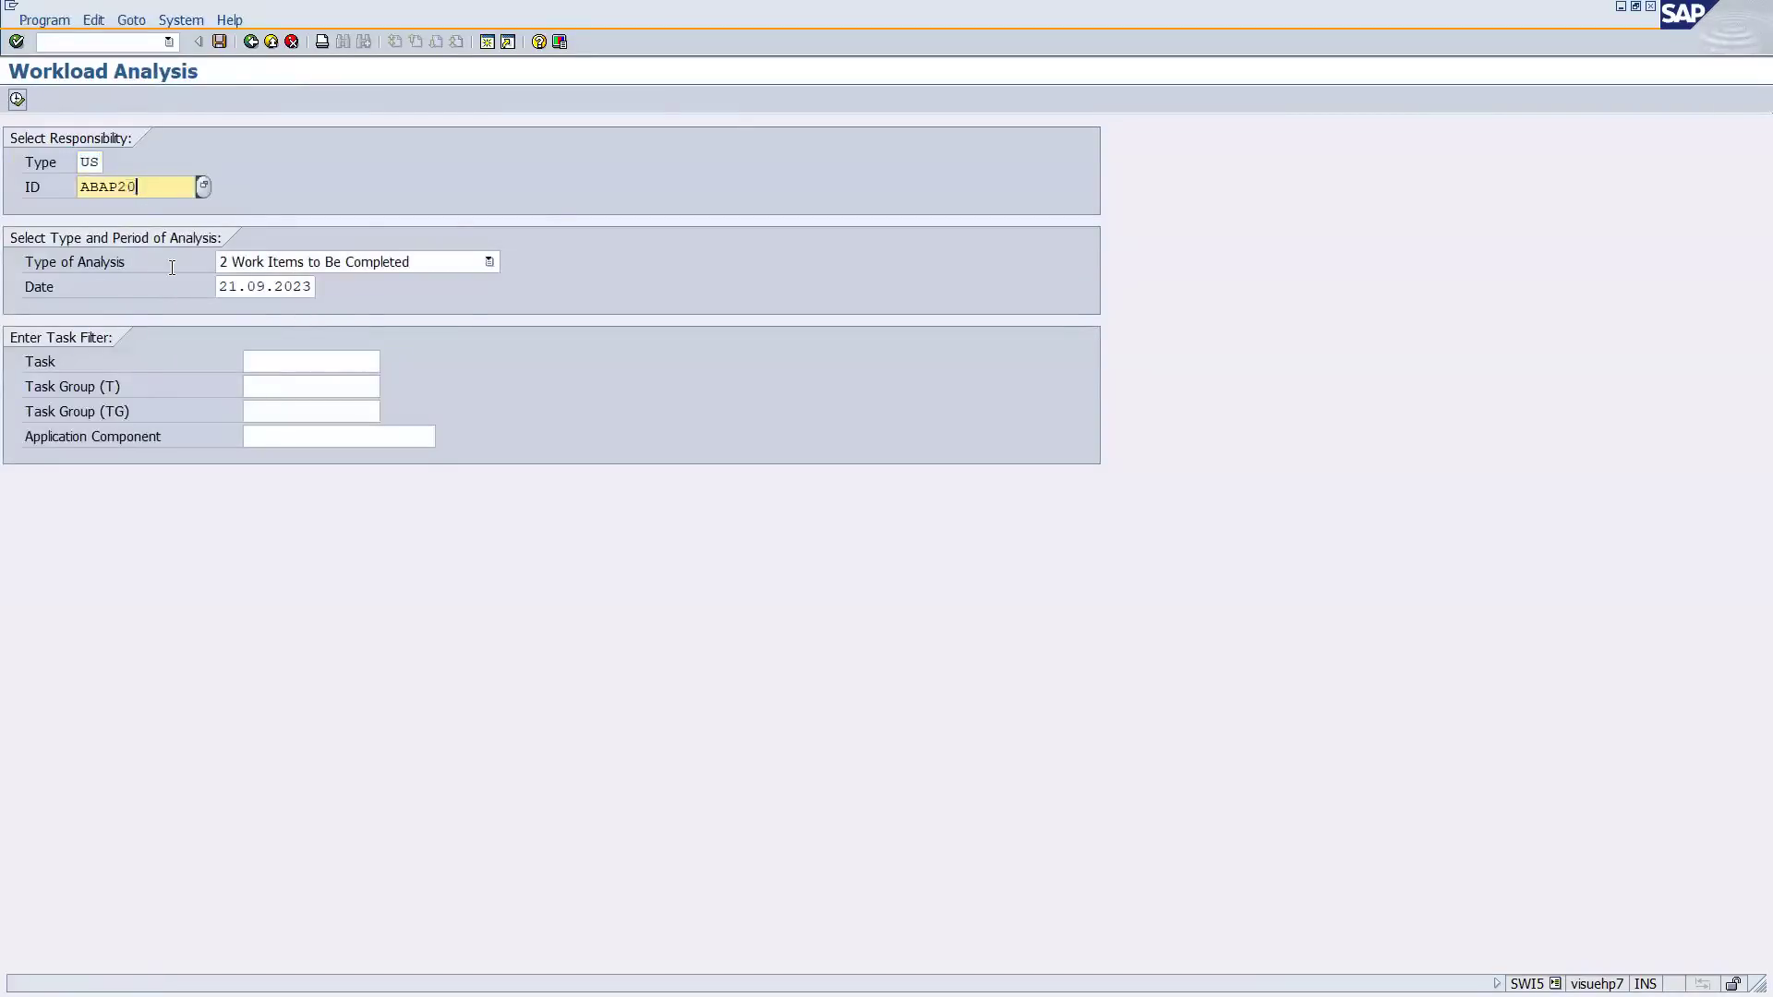
{"action": "left_click", "coordinate": [17, 99]}
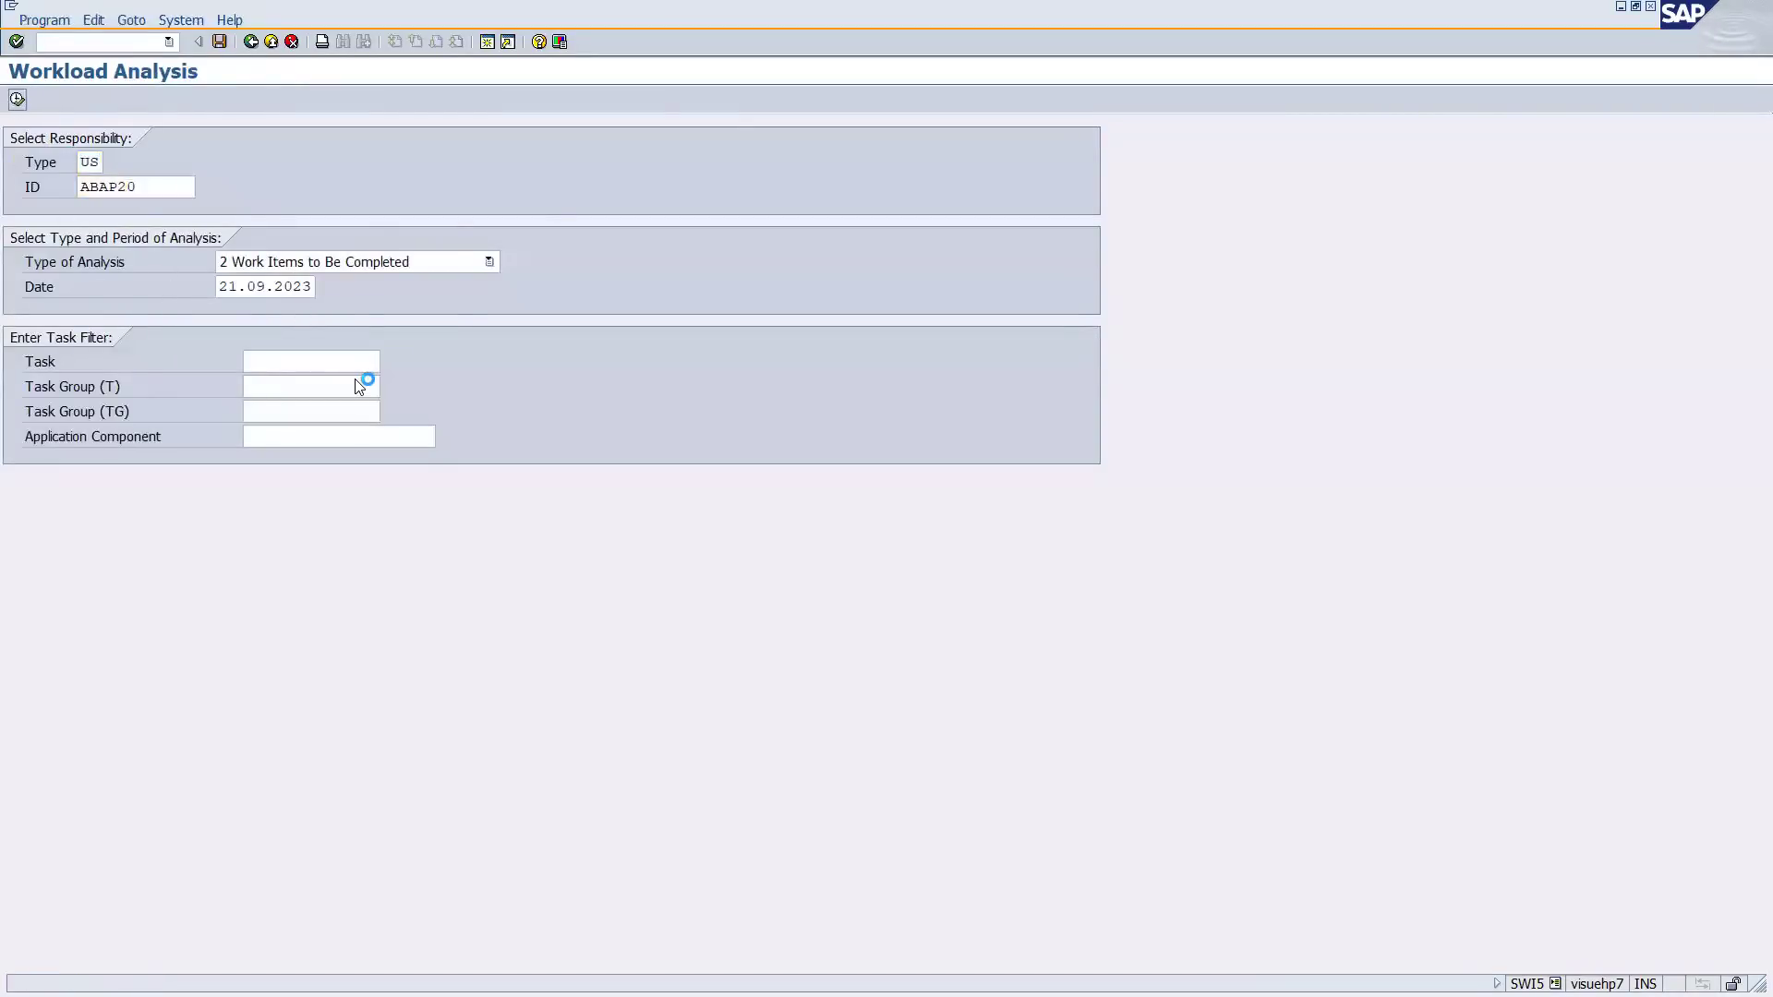
Set the analysis date to 22.09.2023 and rerun the workload analysis for user ABAP20.
{"action": "left_click", "coordinate": [250, 41]}
{"action": "left_click", "coordinate": [235, 289]}
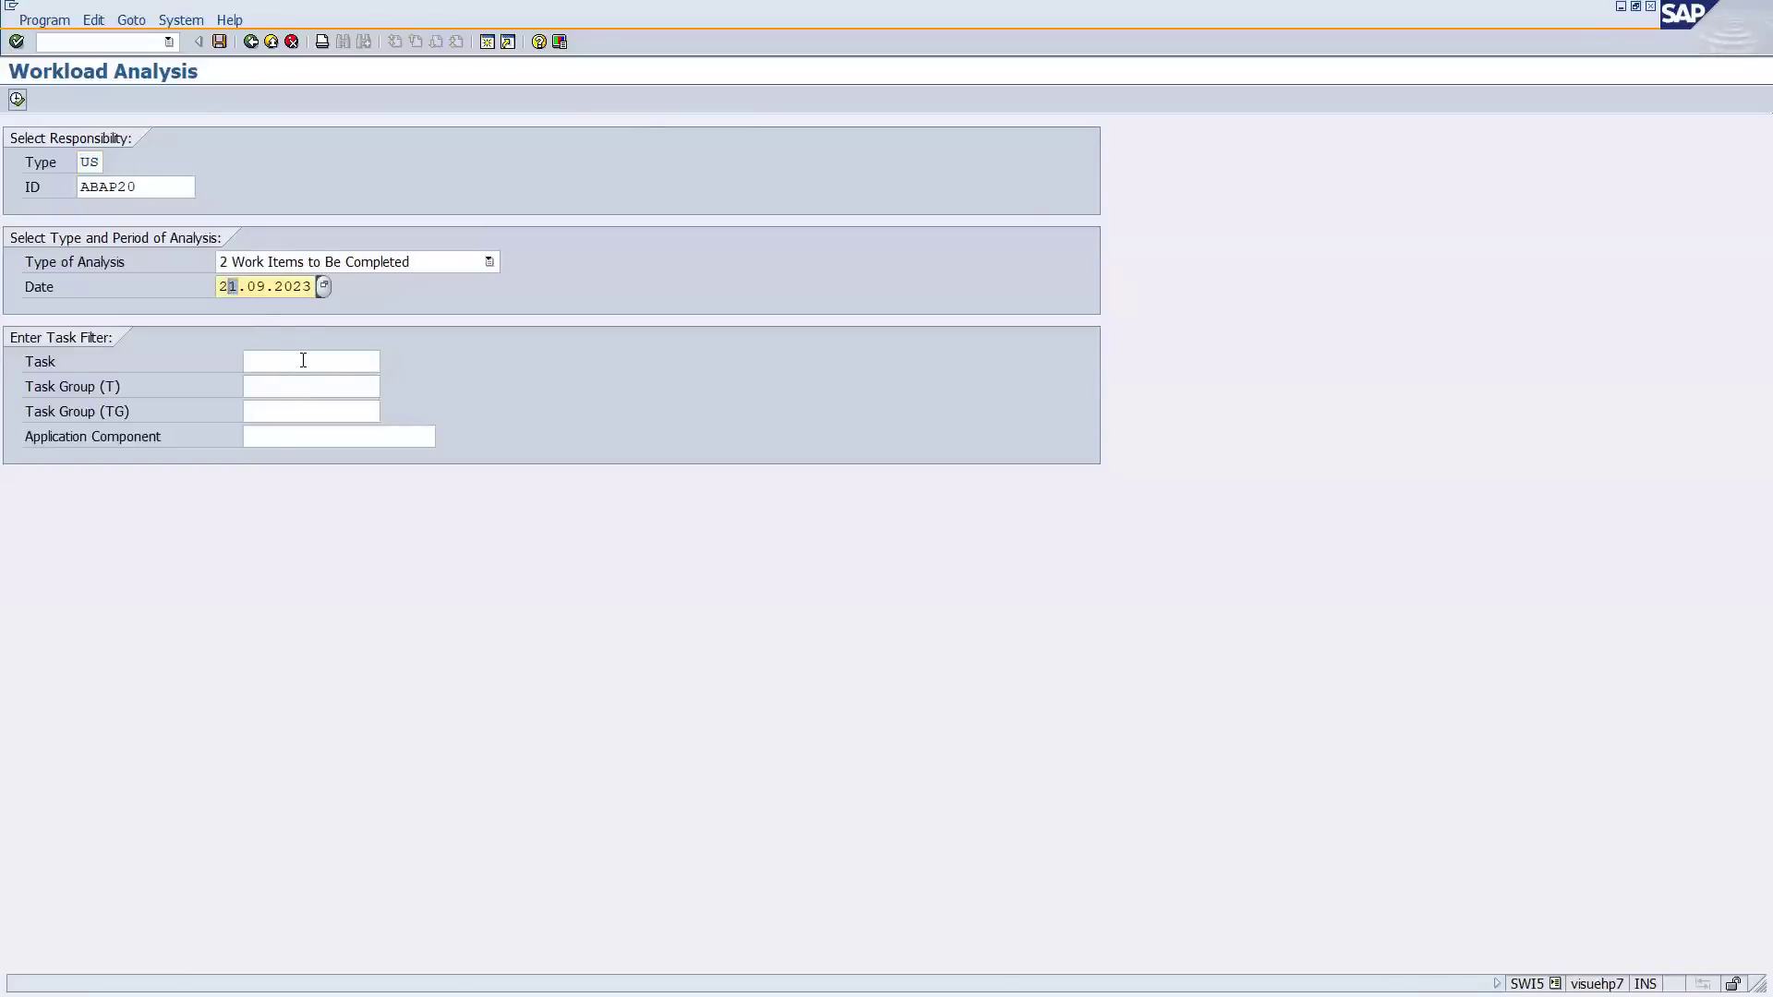
{"action": "key", "text": "Delete"}
{"action": "type", "text": "2"}
{"action": "left_click", "coordinate": [17, 98]}
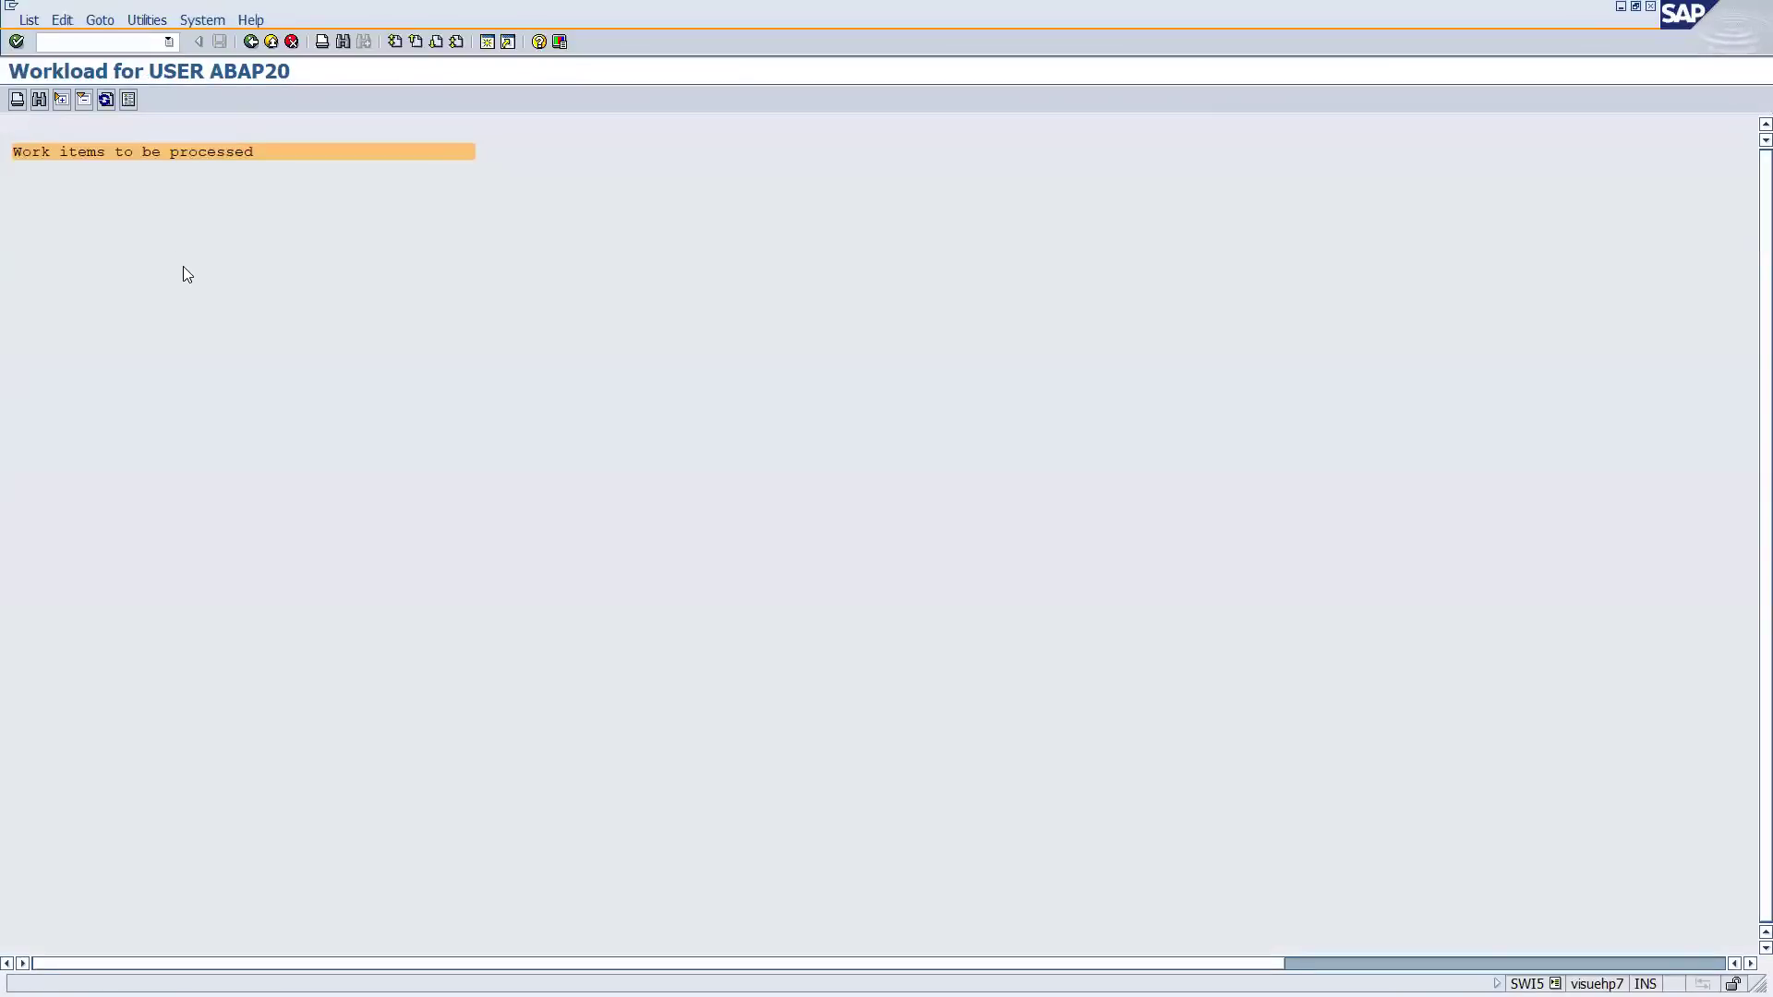
Return to the selection screen, clear the date and run the workload analysis for ABAP20 without a date.
{"action": "key", "text": "F3"}
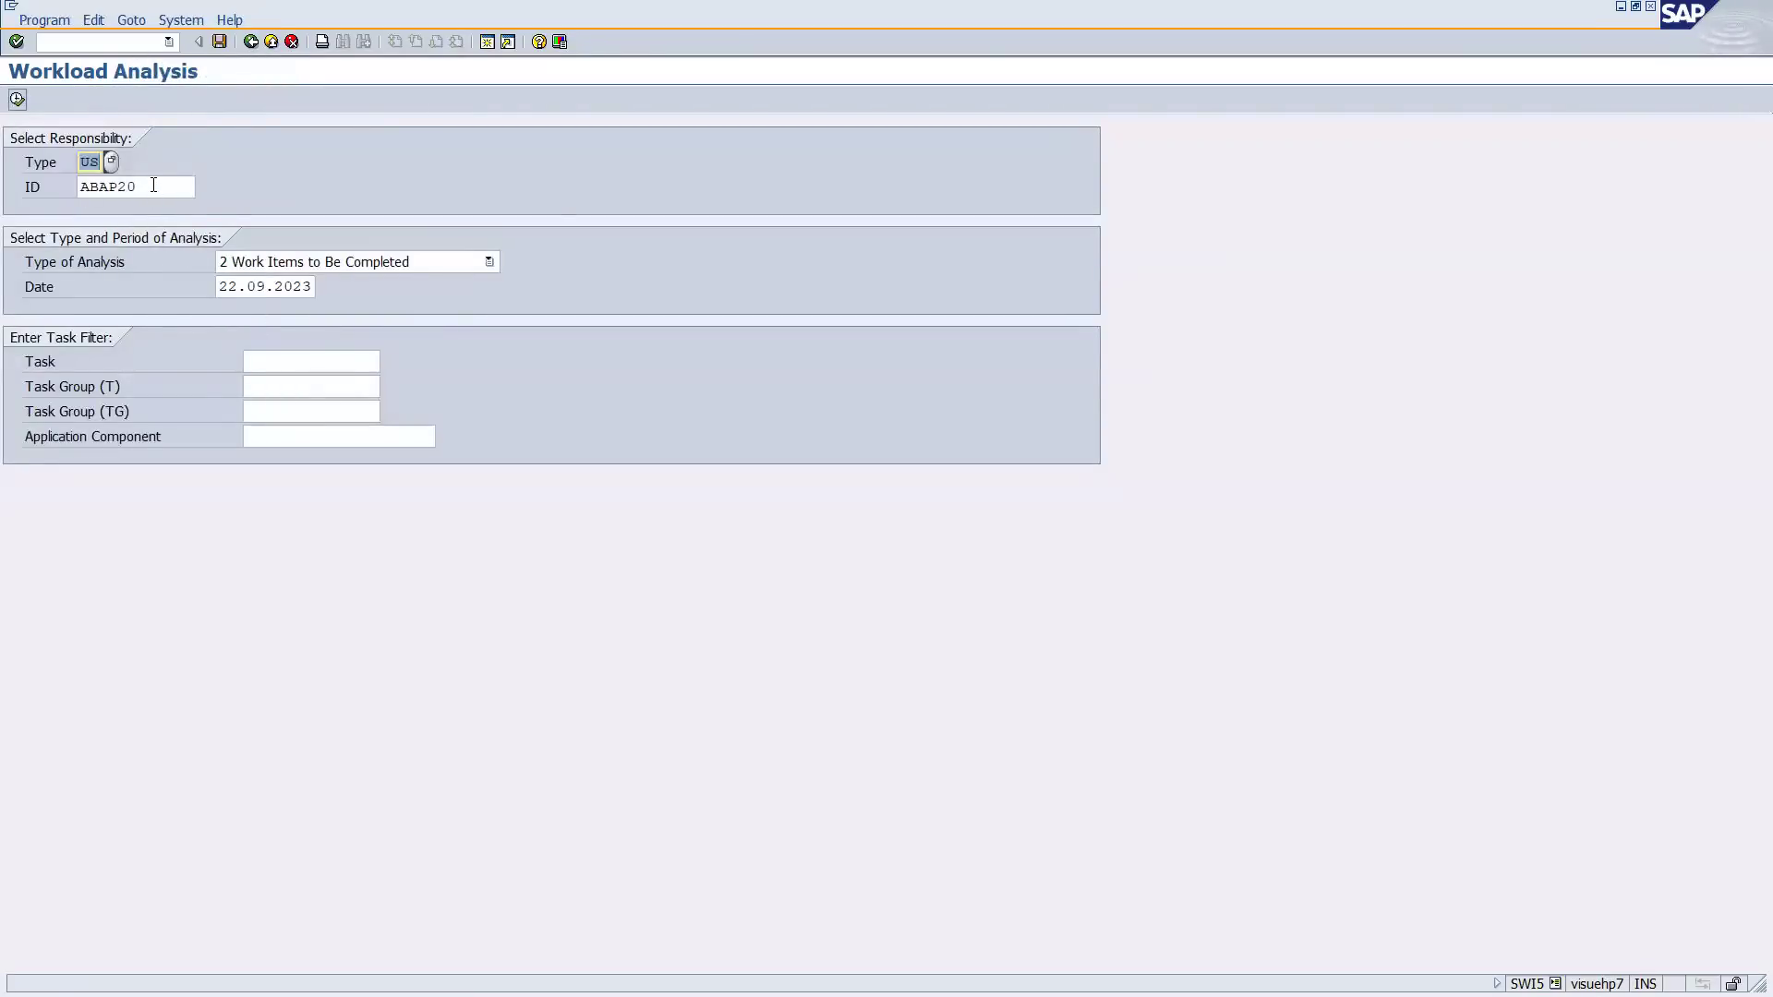
{"action": "key", "text": "Tab"}
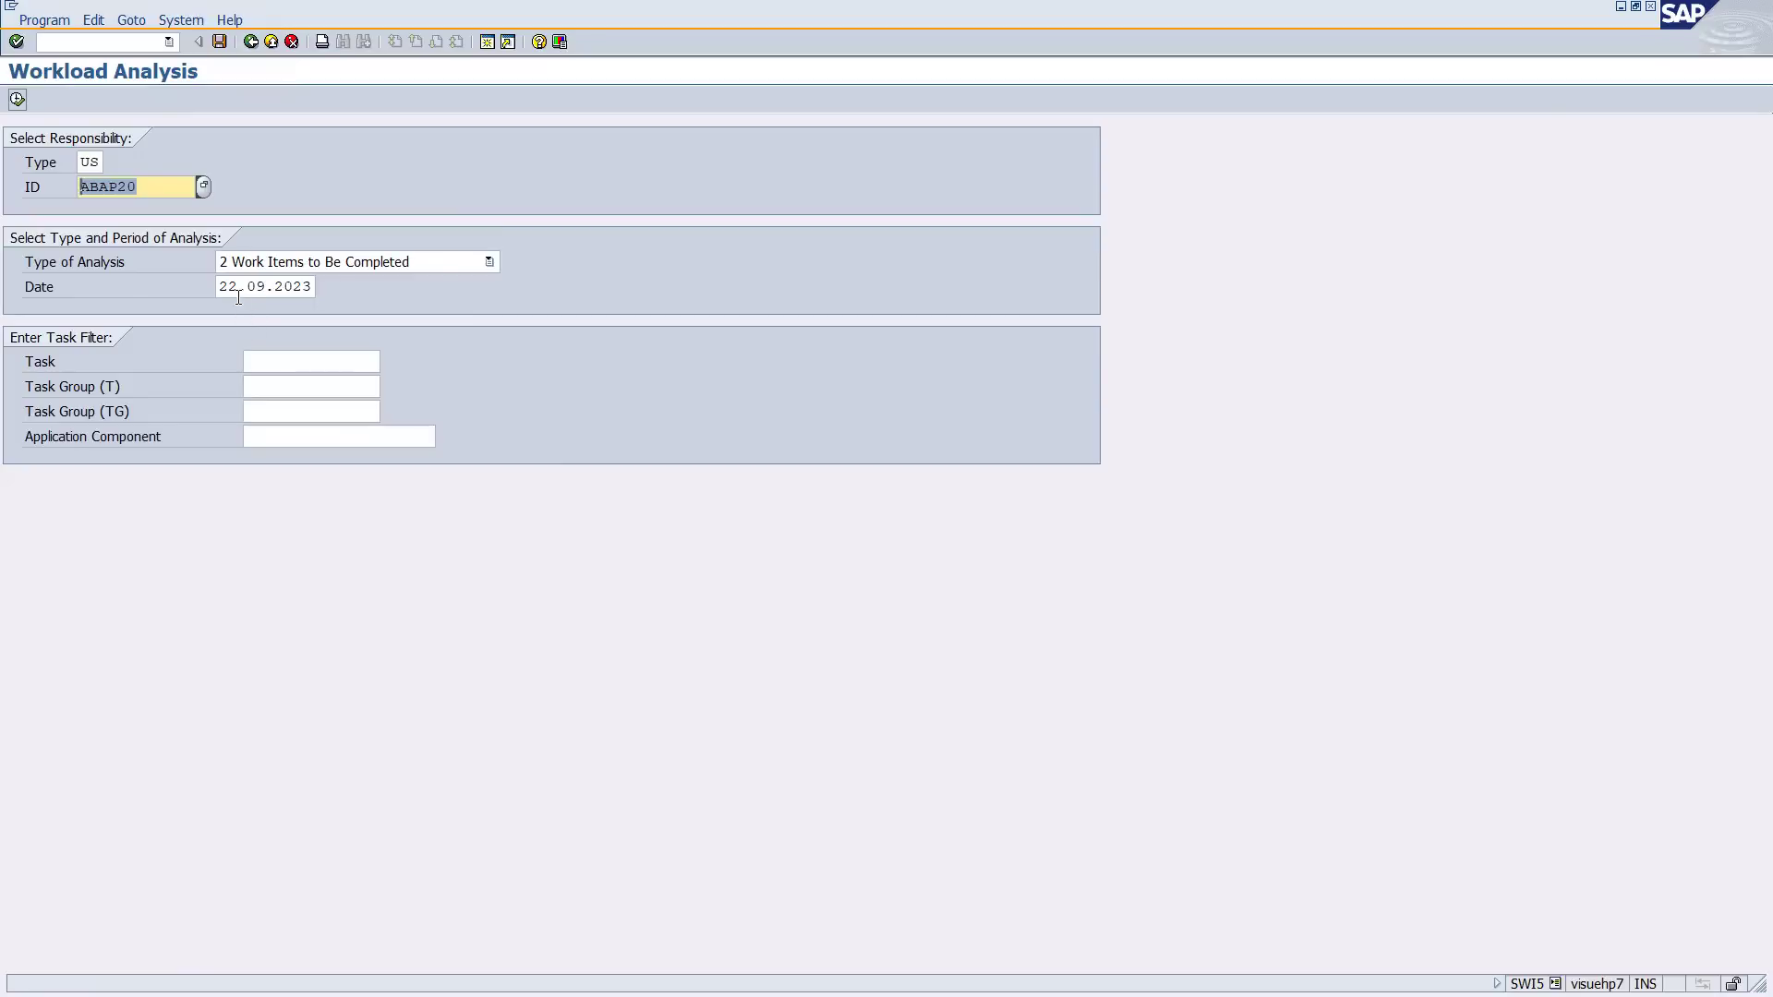
{"action": "key", "text": "Tab"}
{"action": "key", "text": "Delete"}
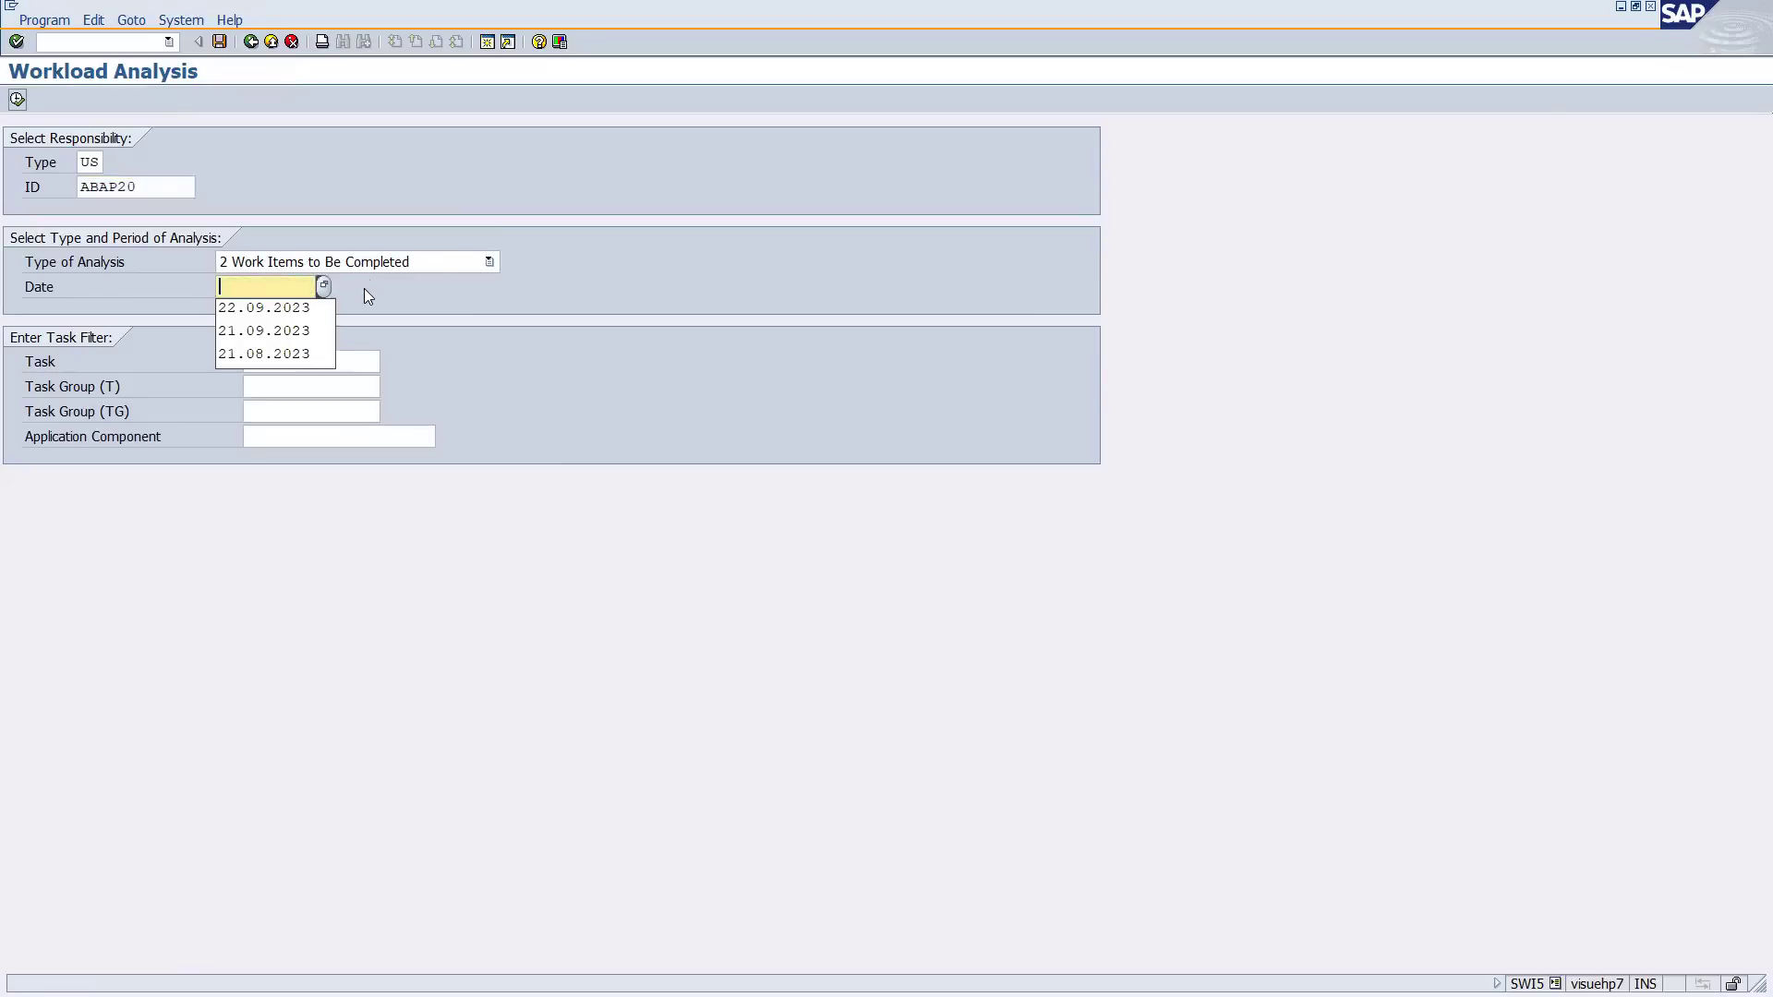
{"action": "left_click", "coordinate": [89, 162]}
{"action": "key", "text": "F8"}
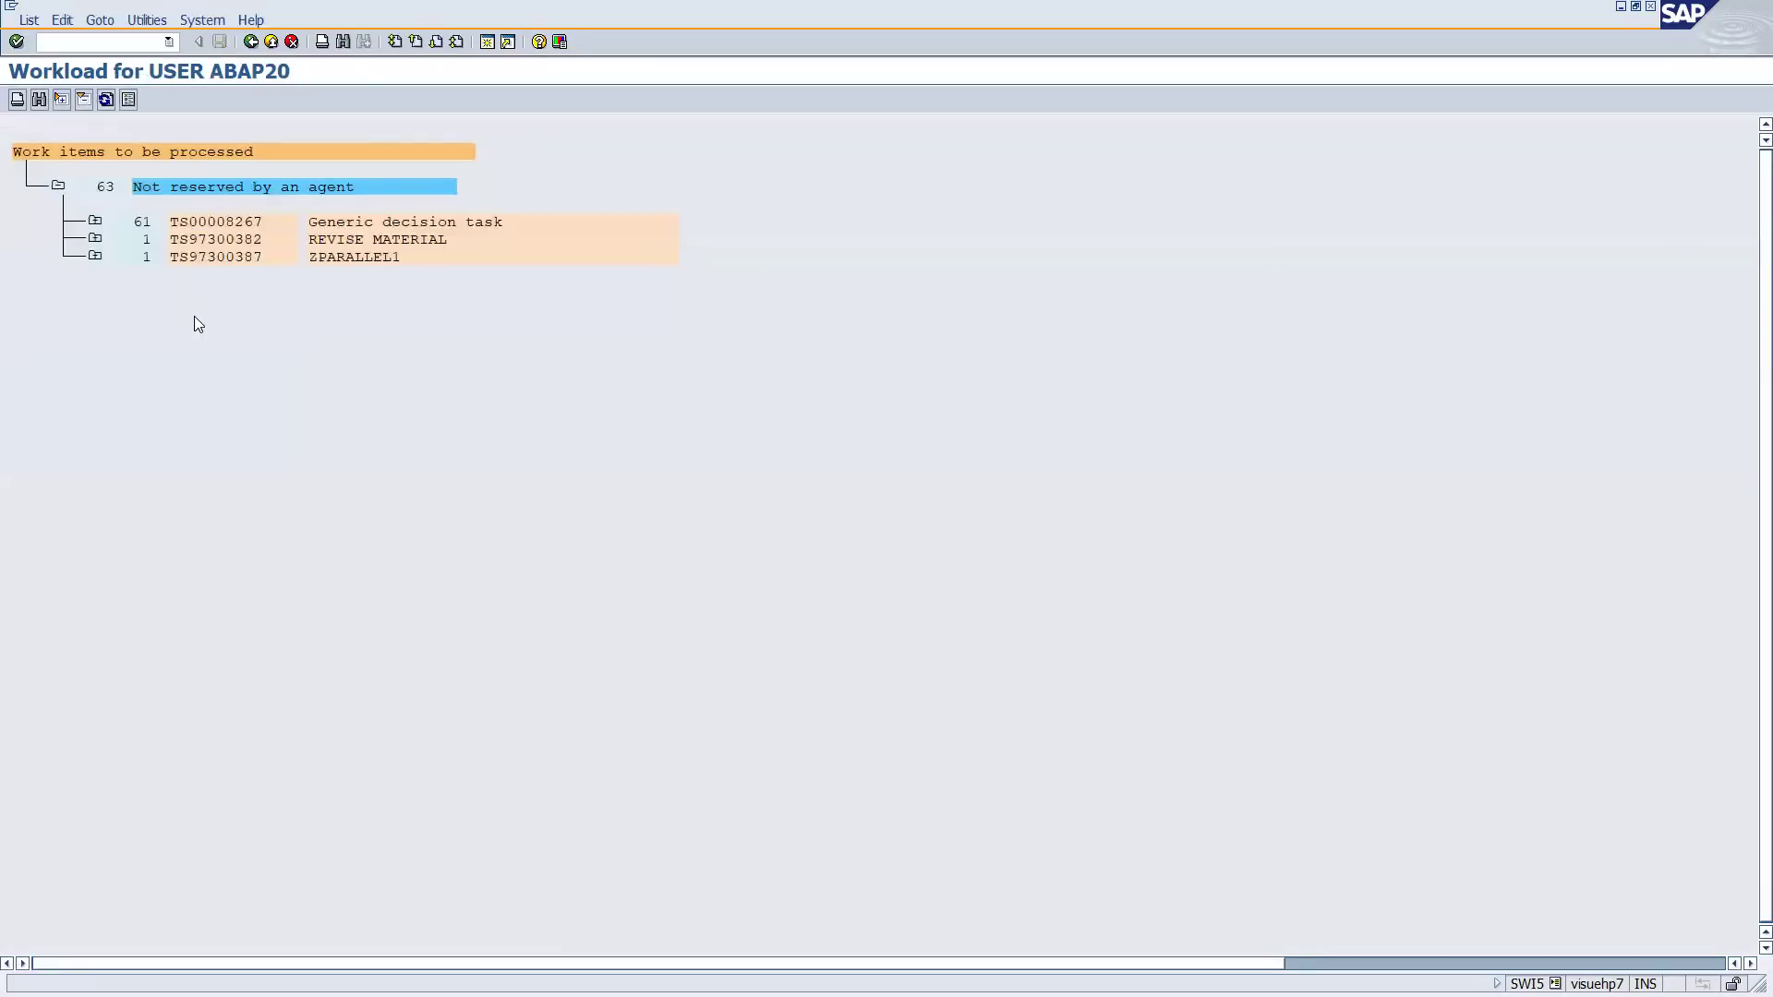
Expand the Generic decision task to inspect its work items, and collapse it again.
{"action": "left_click", "coordinate": [96, 223]}
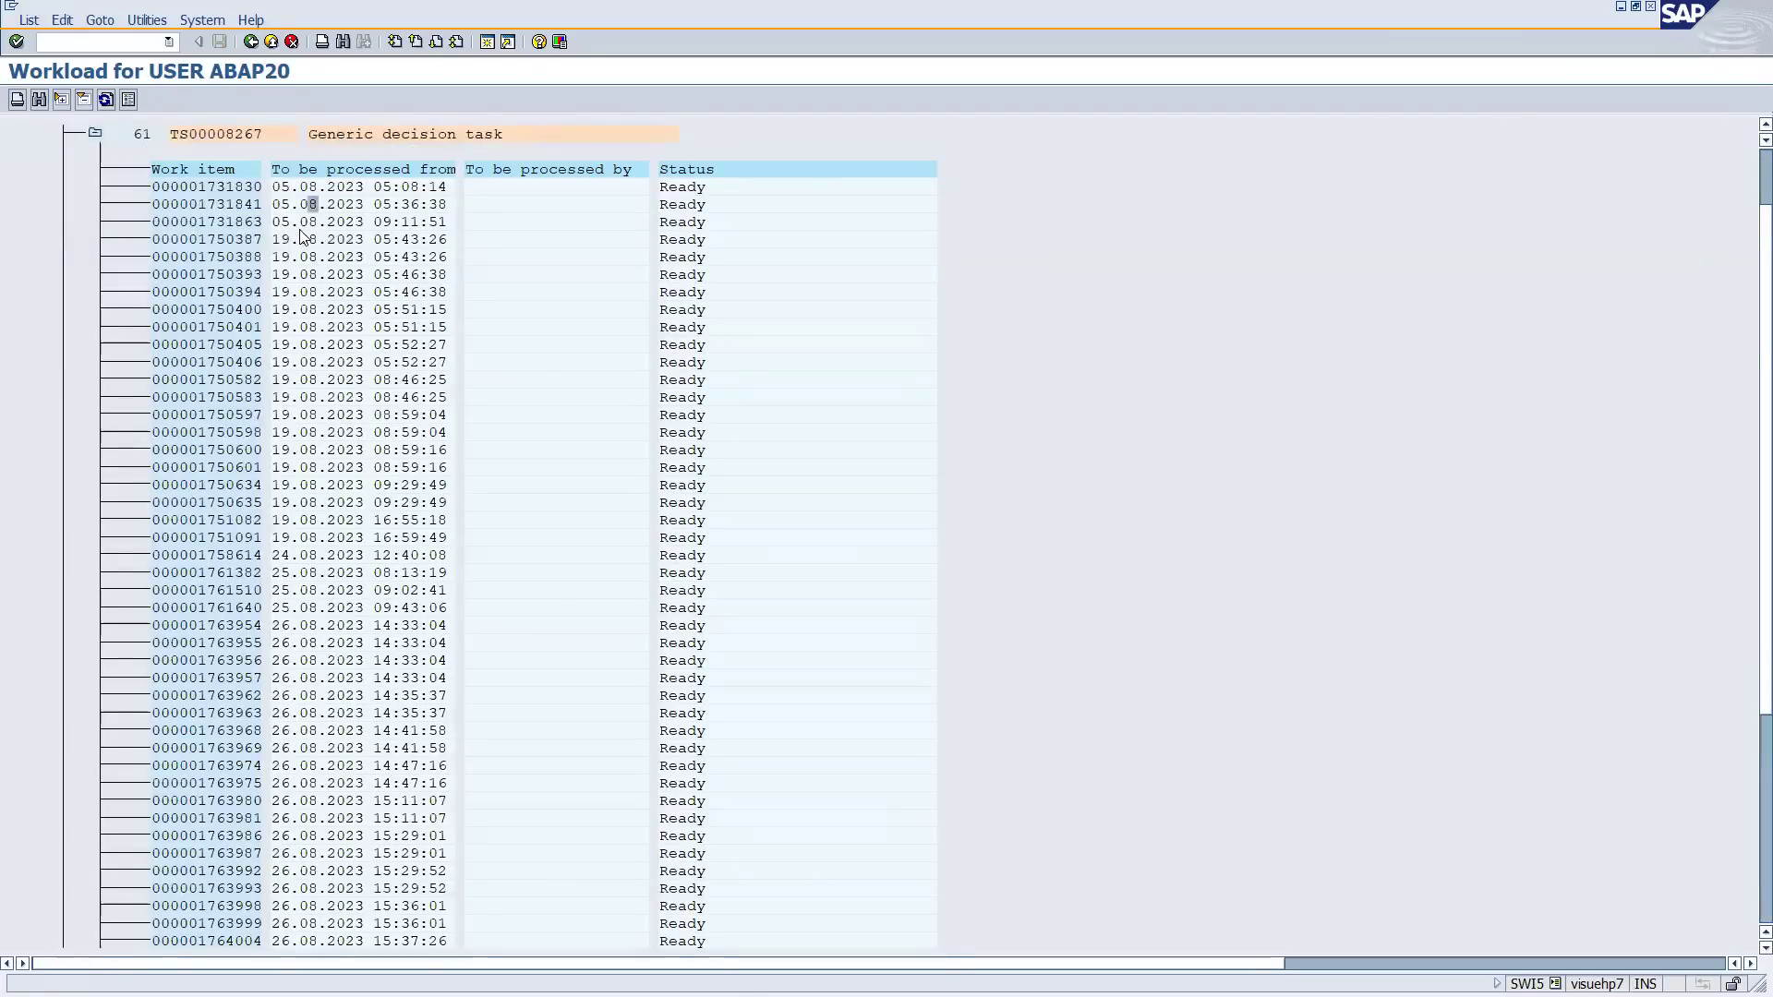
{"action": "left_click", "coordinate": [304, 309]}
{"action": "left_click", "coordinate": [97, 136]}
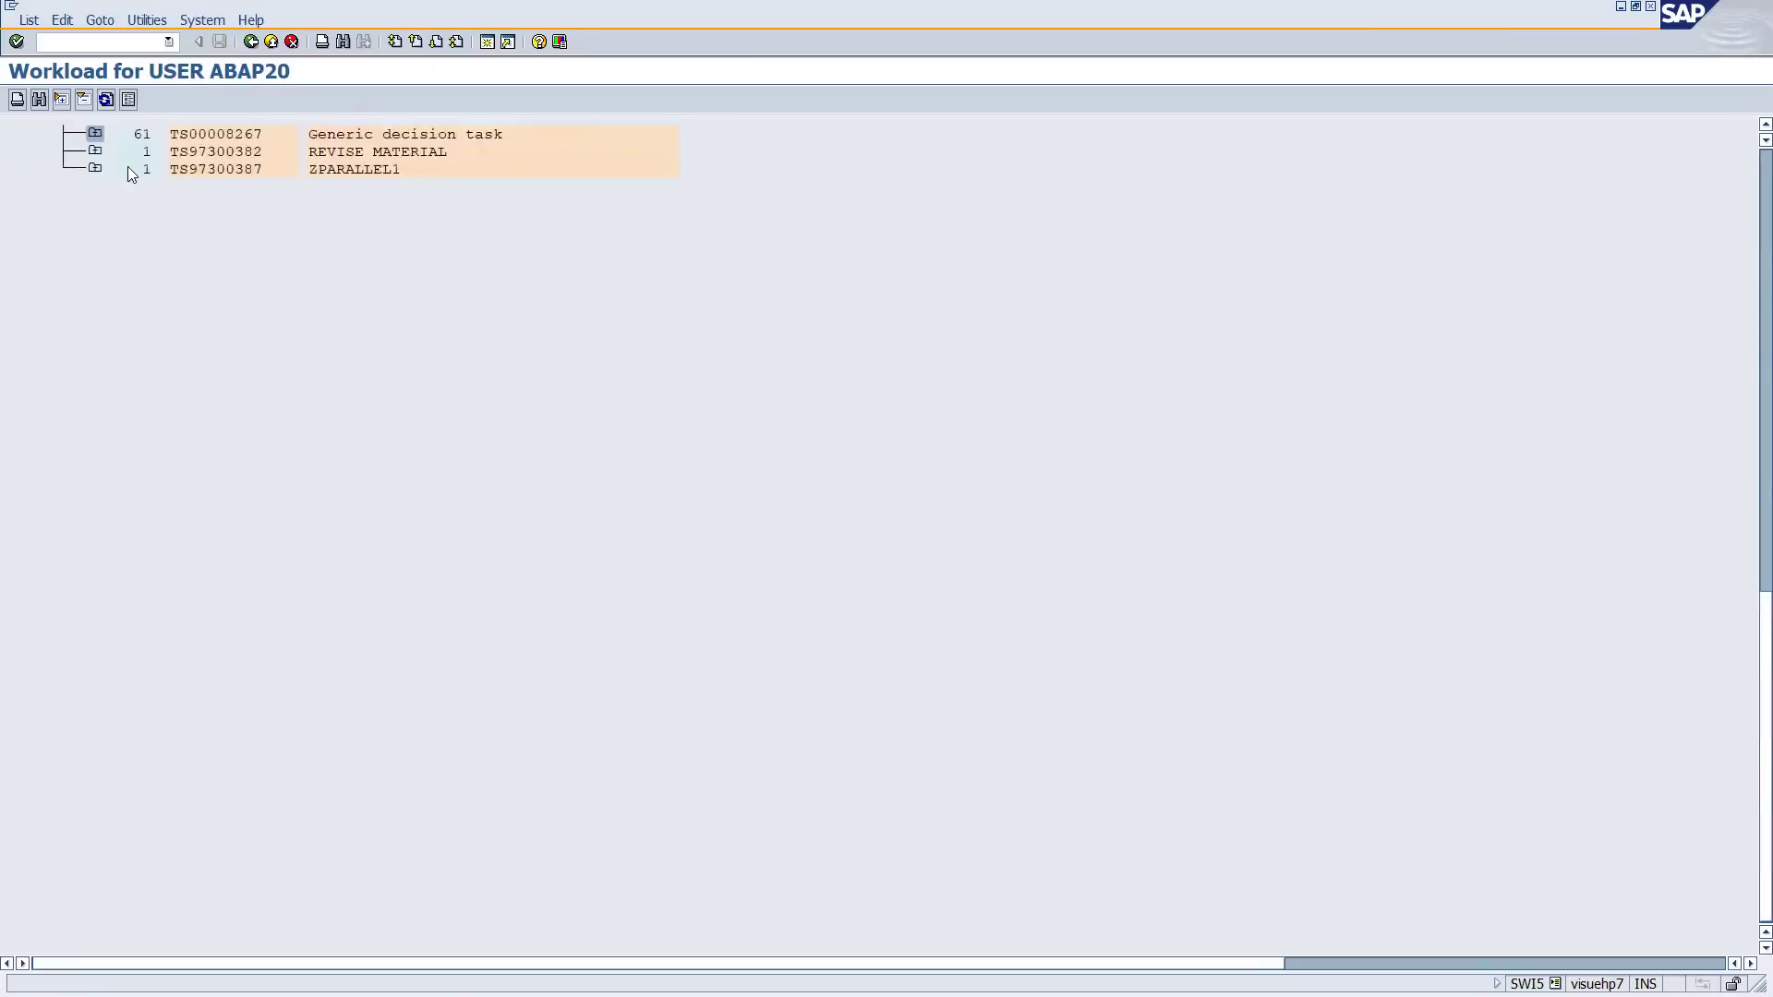
Expand the REVISE MATERIAL and ZPARALLEL1 tasks and examine the processing dates and status of their work items.
{"action": "left_click", "coordinate": [95, 151]}
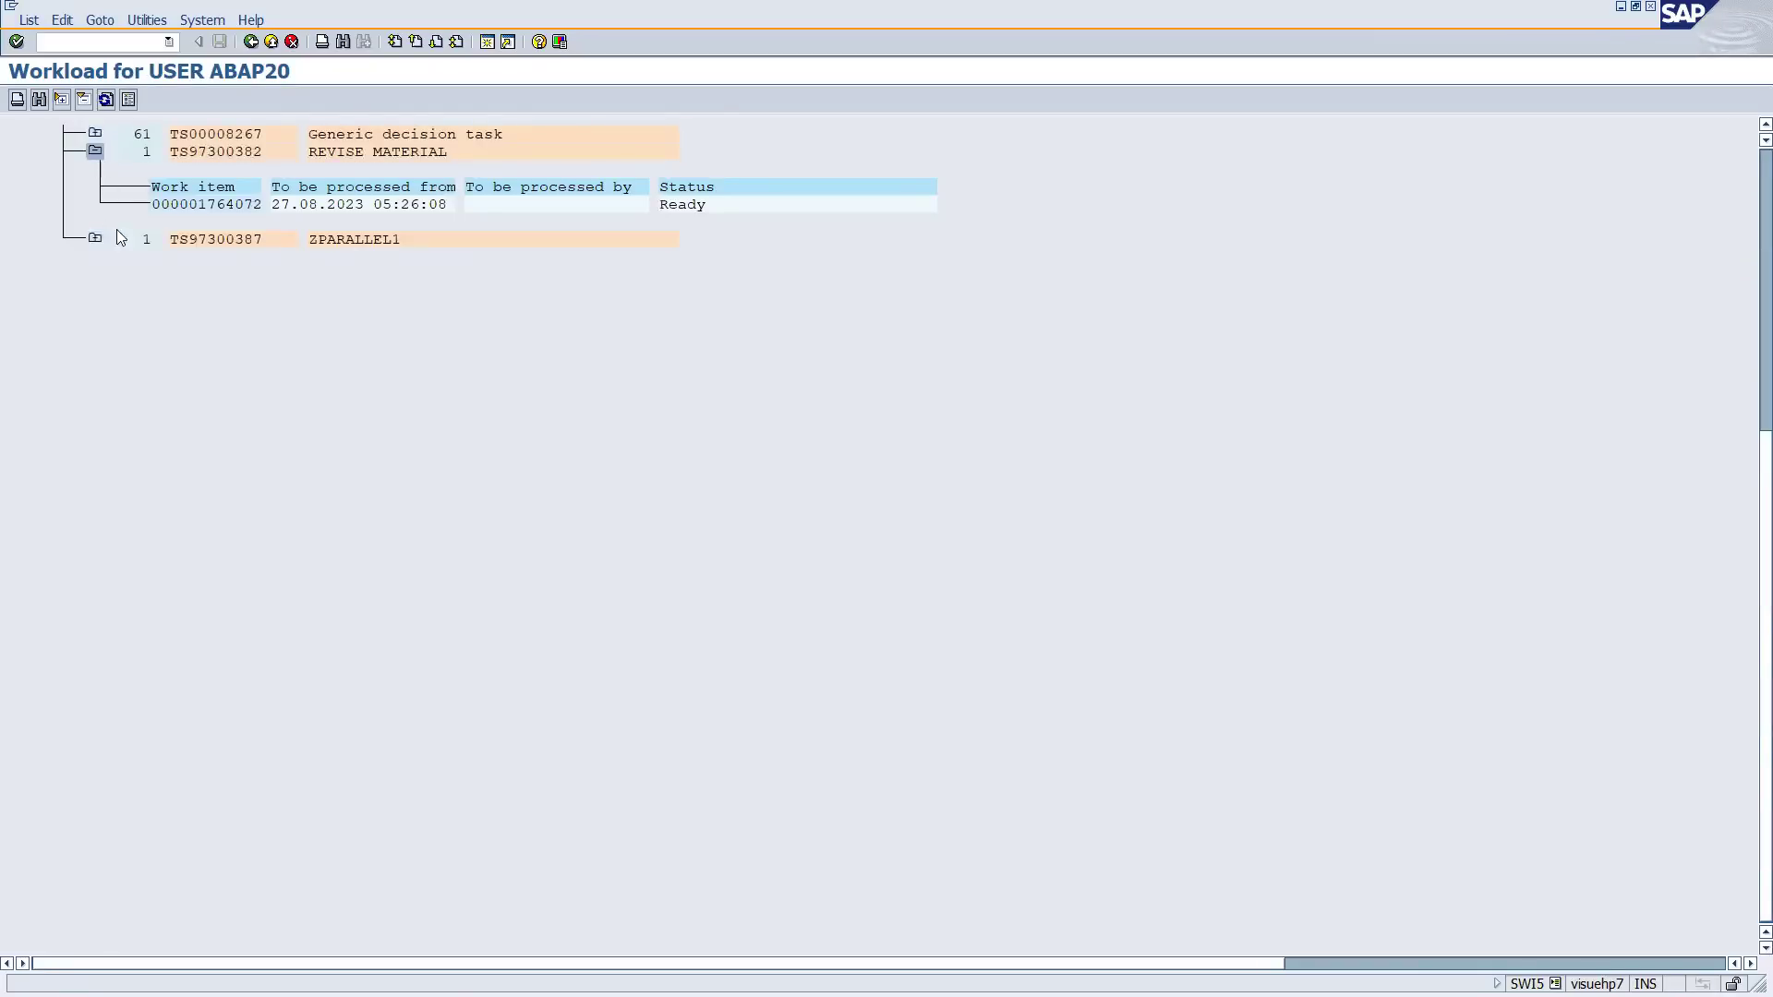
{"action": "left_click", "coordinate": [298, 209]}
{"action": "left_click", "coordinate": [682, 205]}
{"action": "left_click", "coordinate": [95, 238]}
{"action": "left_click", "coordinate": [228, 291]}
{"action": "left_click", "coordinate": [385, 292]}
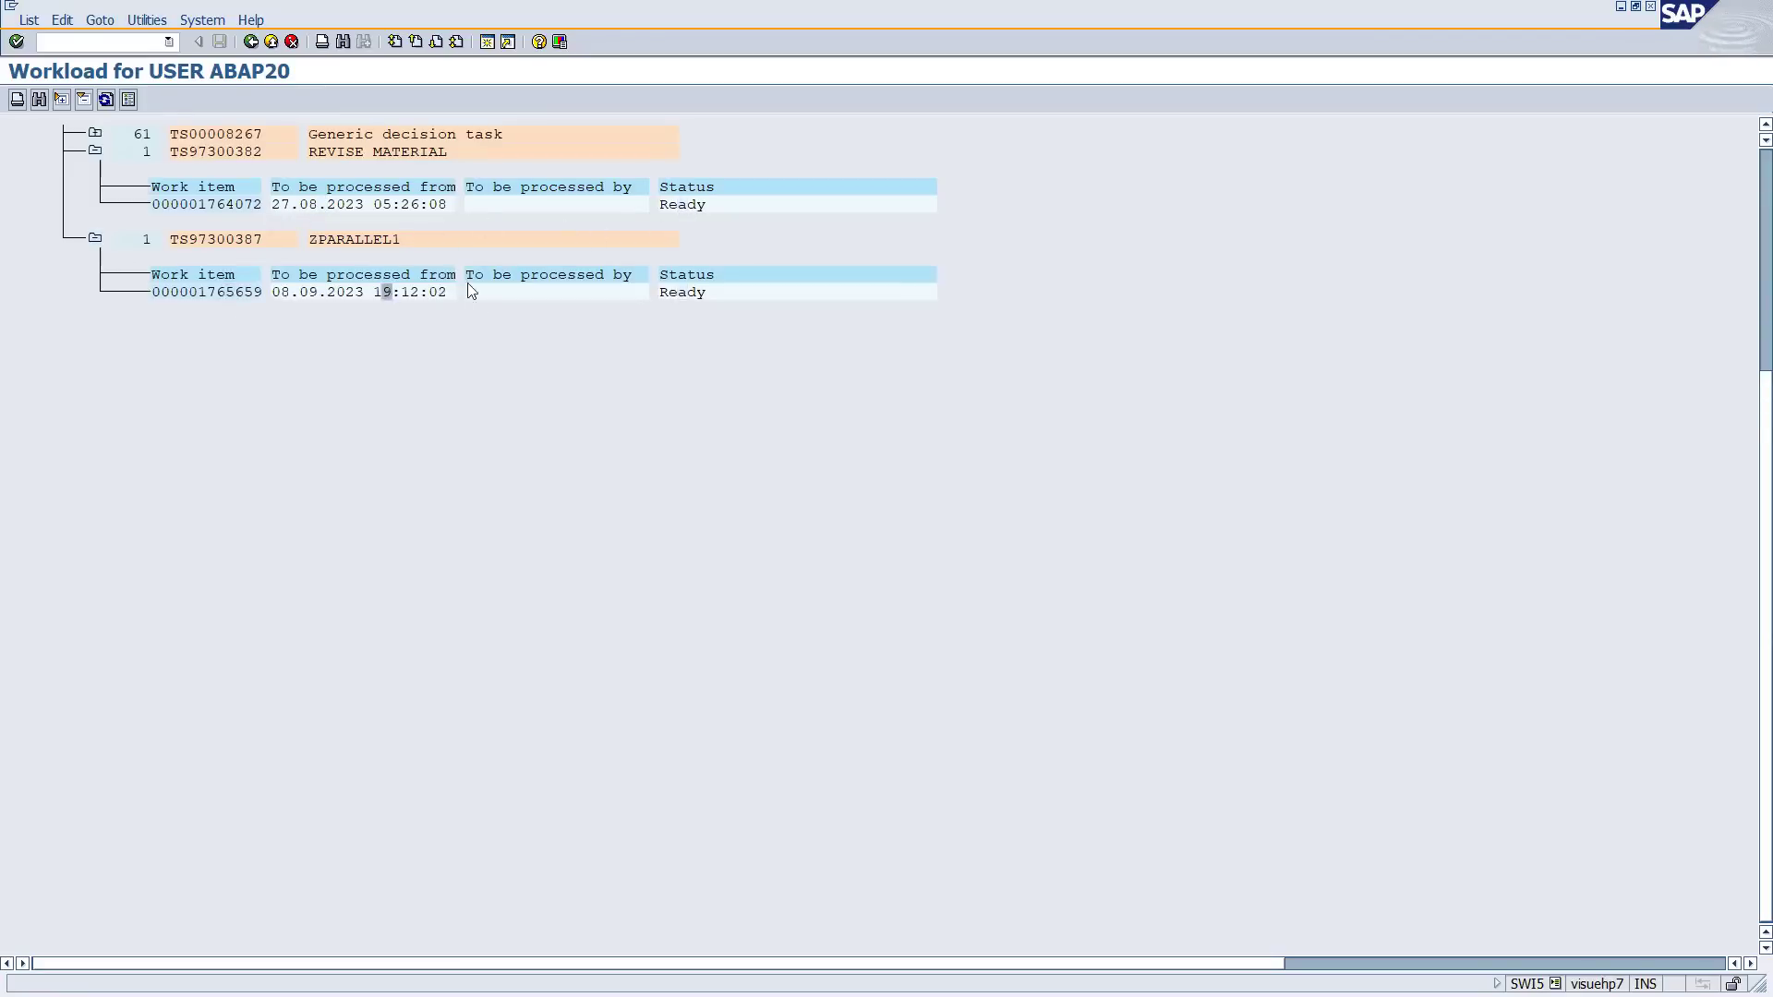
Return to the selection screen, change the user ID to ABAP21 and run the workload analysis without a date.
{"action": "left_click", "coordinate": [251, 41]}
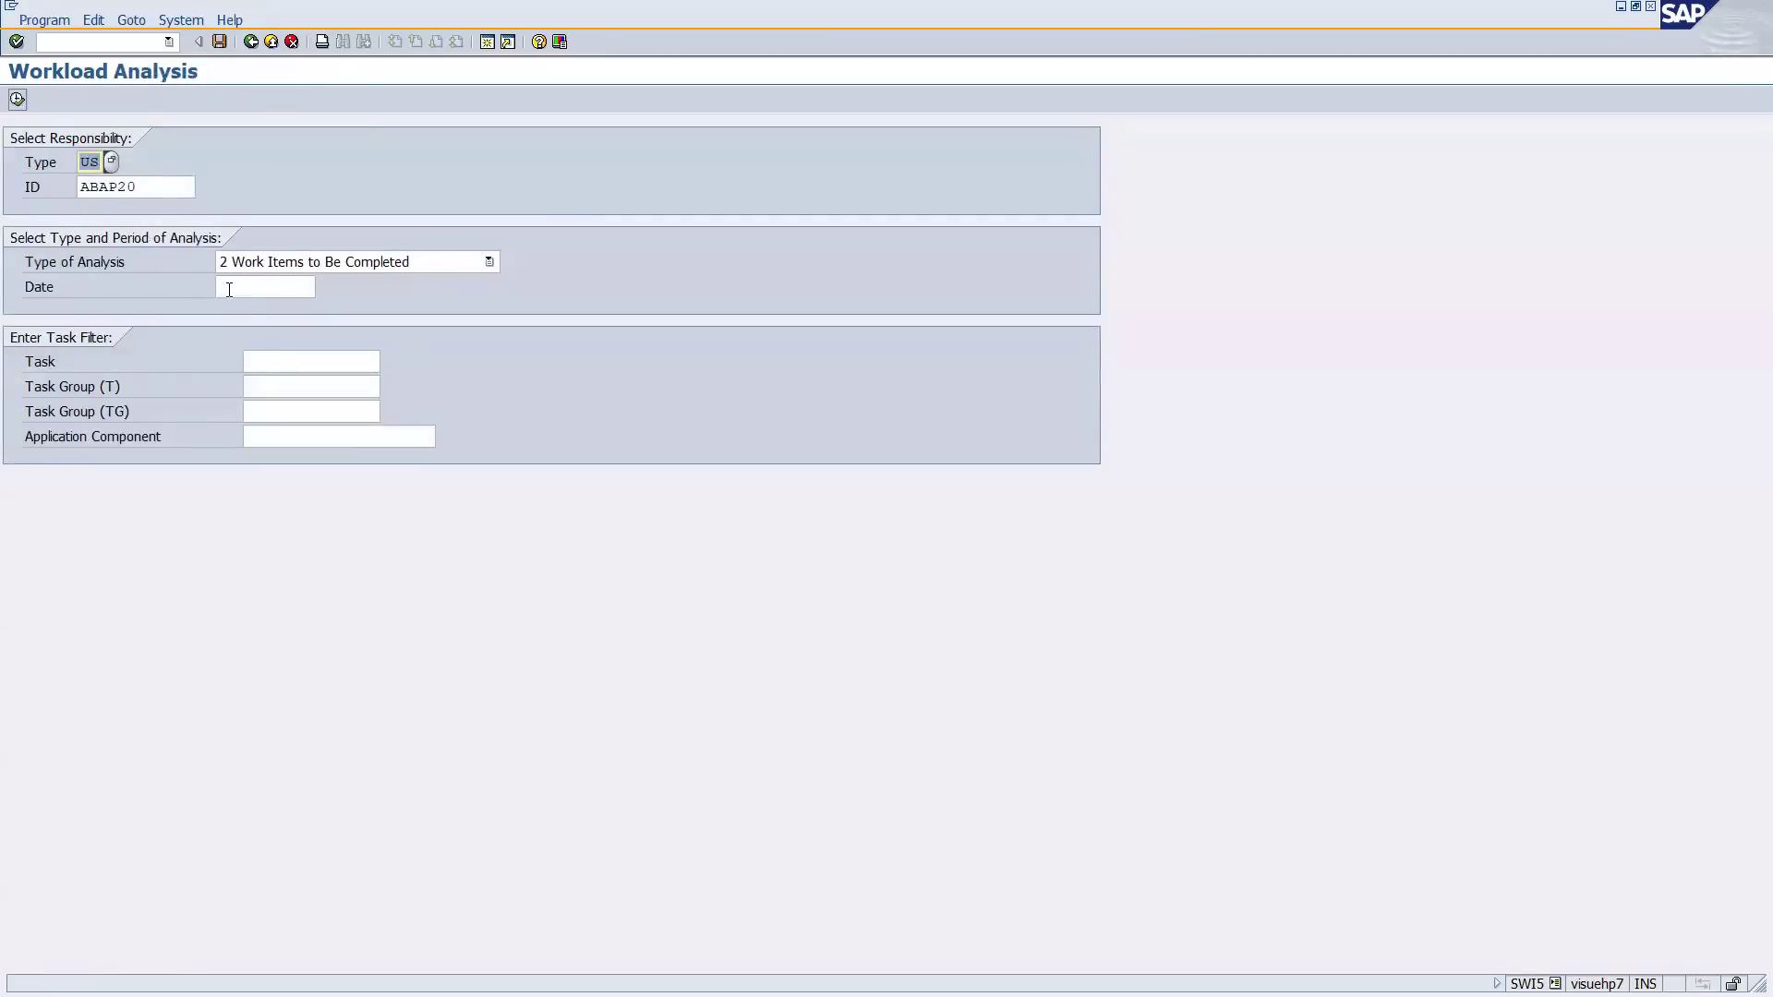
{"action": "left_click", "coordinate": [229, 289]}
{"action": "left_click", "coordinate": [130, 187]}
{"action": "type", "text": "1"}
{"action": "left_click", "coordinate": [18, 99]}
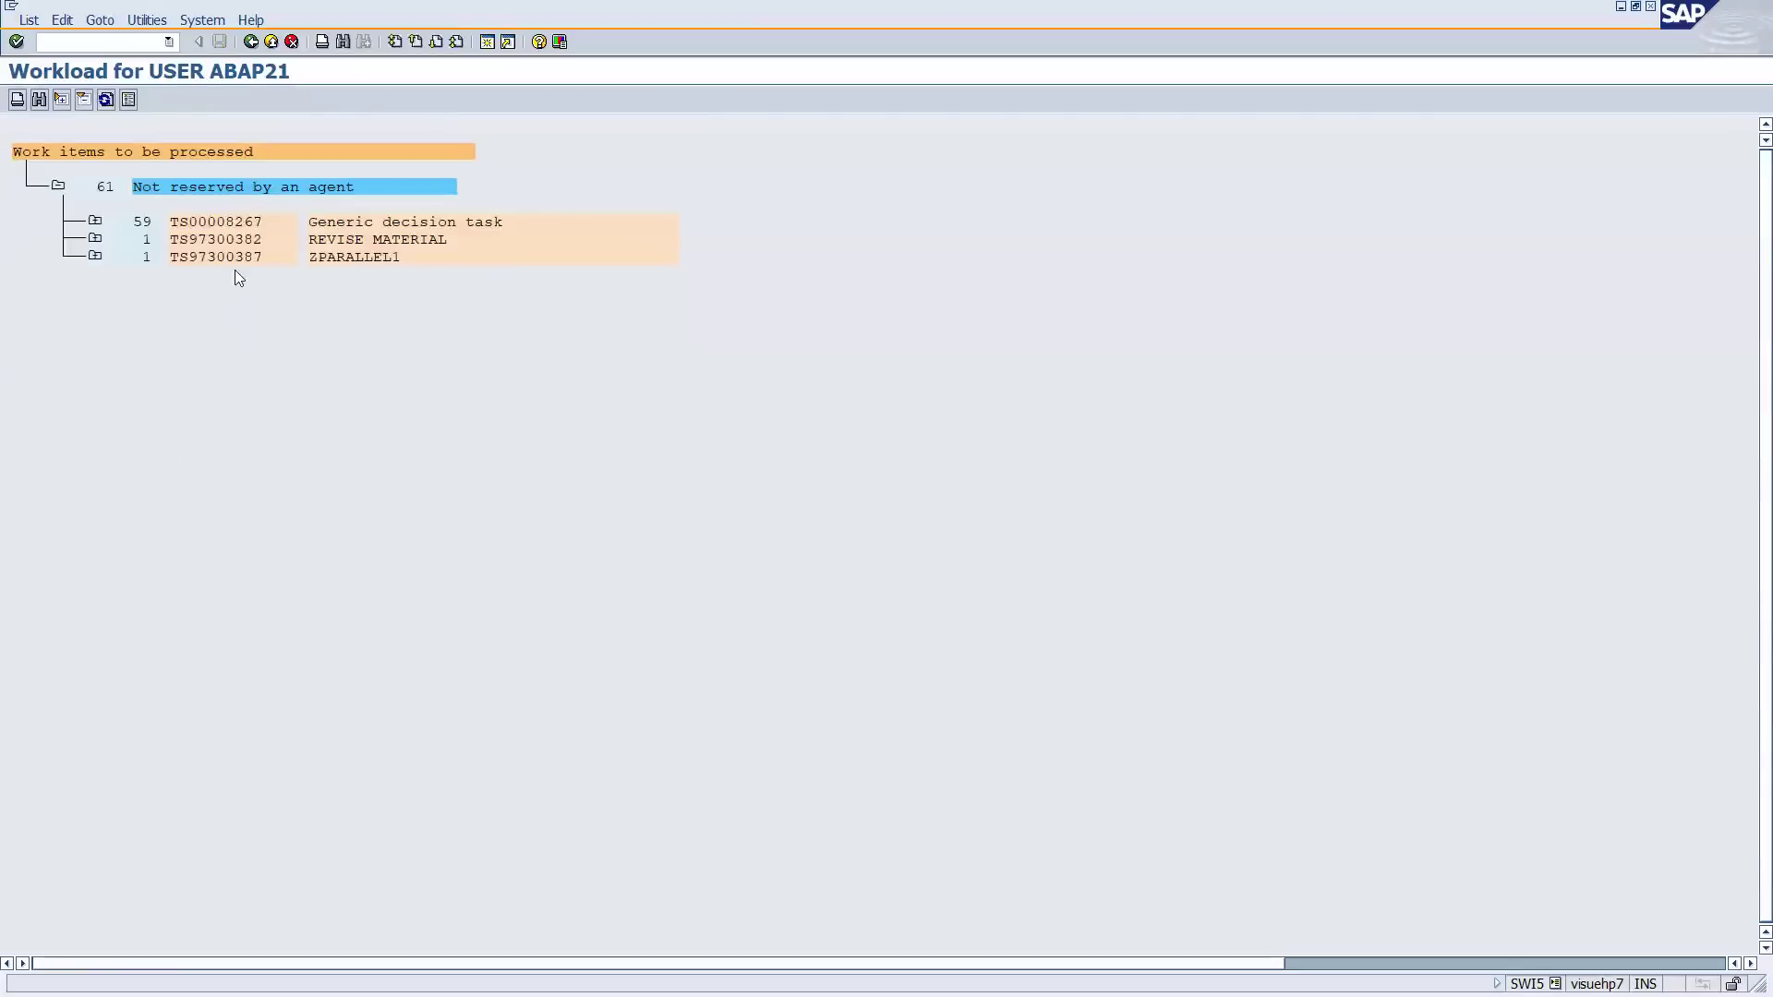
{"action": "left_click", "coordinate": [250, 42]}
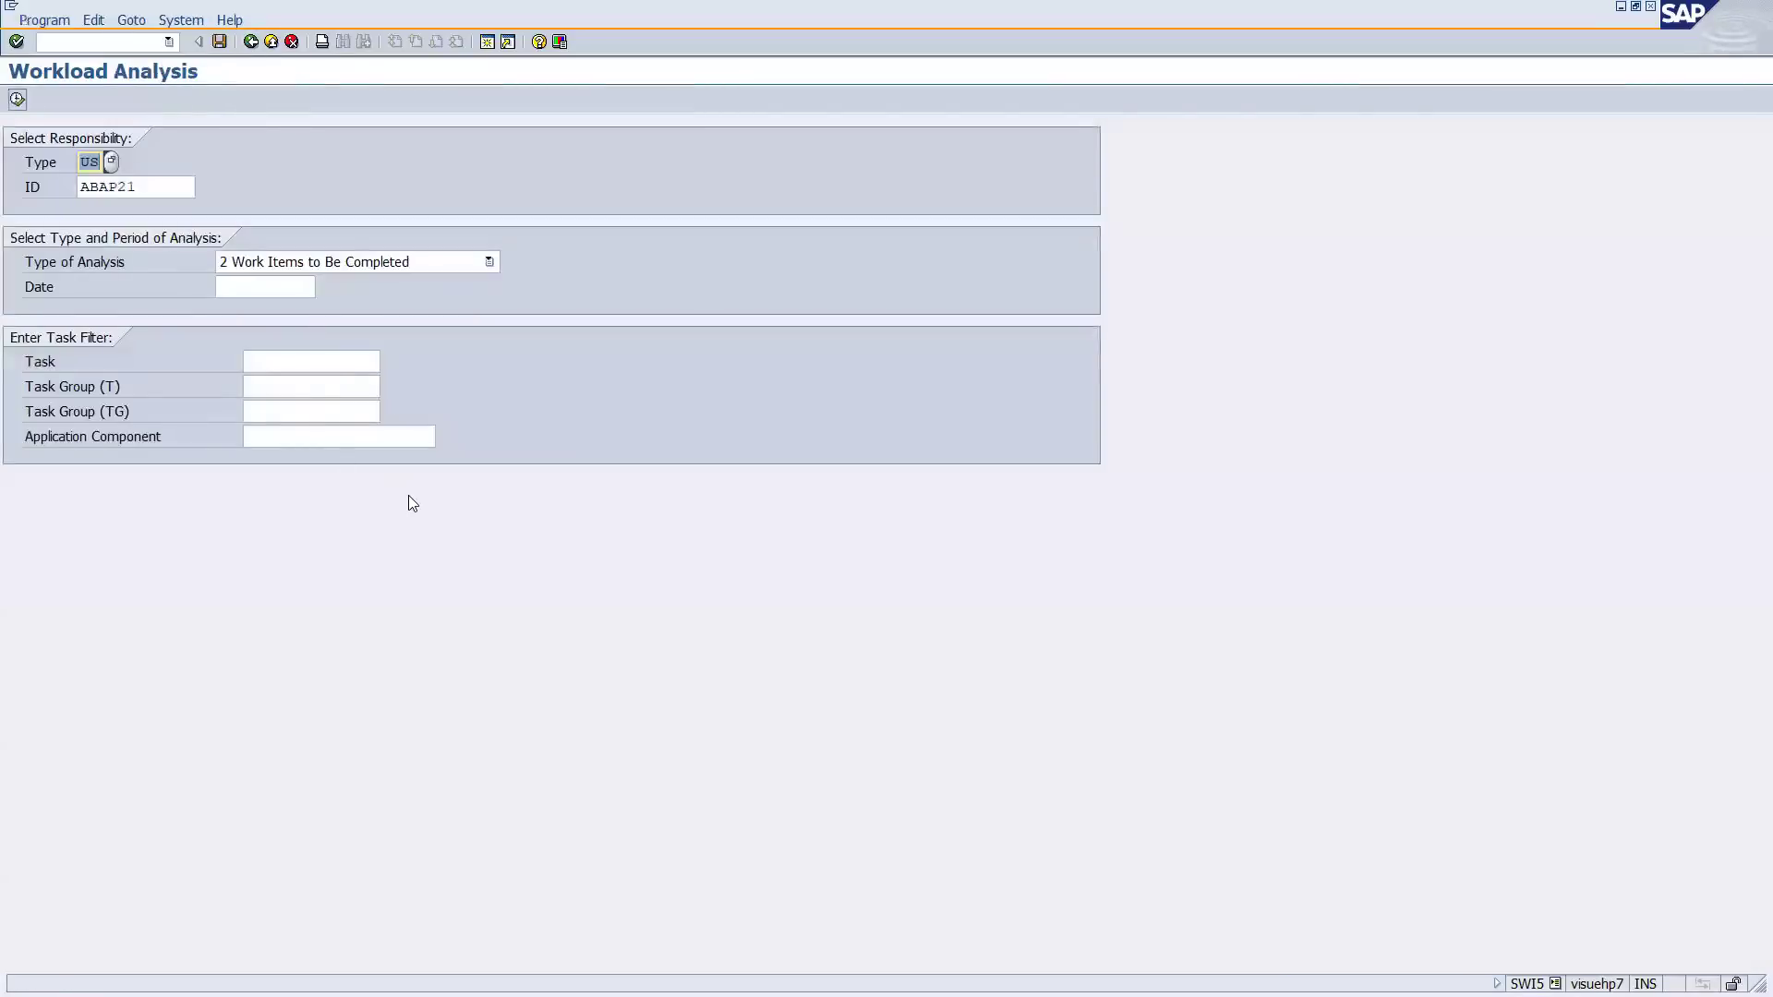
{"action": "left_click", "coordinate": [18, 99]}
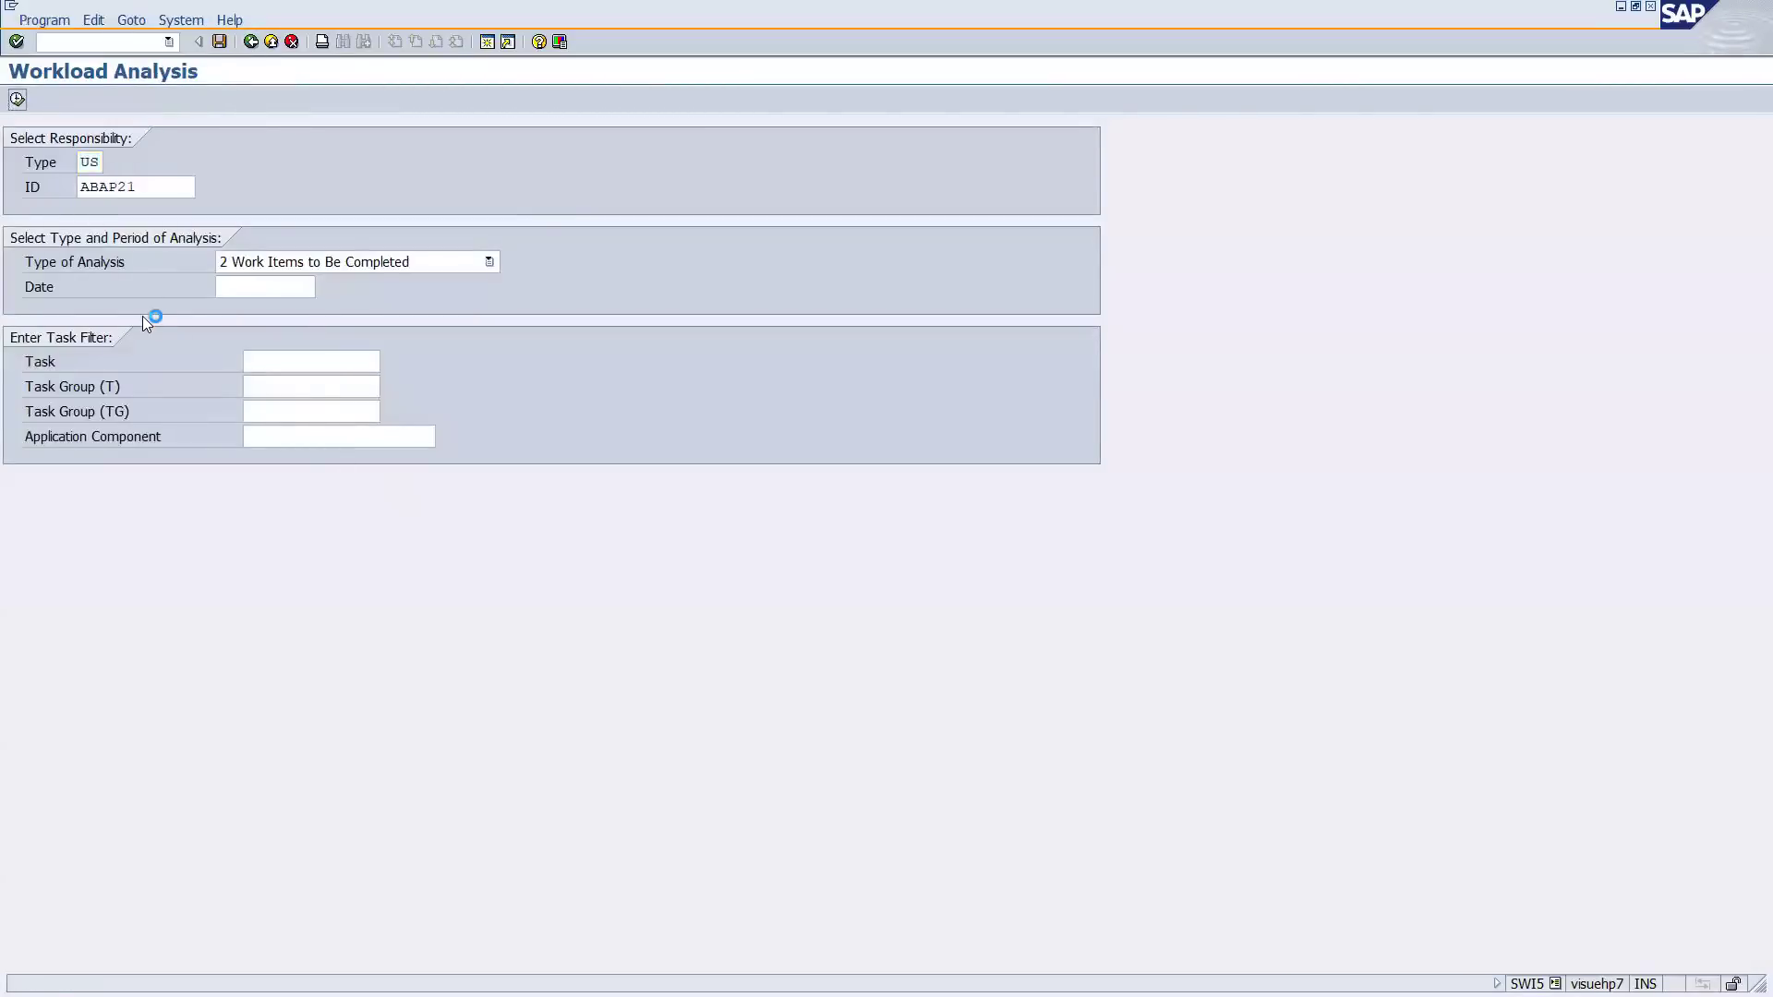
Expand ABAP21's Generic decision task, view the details of its first work item and return to the list.
{"action": "left_click", "coordinate": [96, 228]}
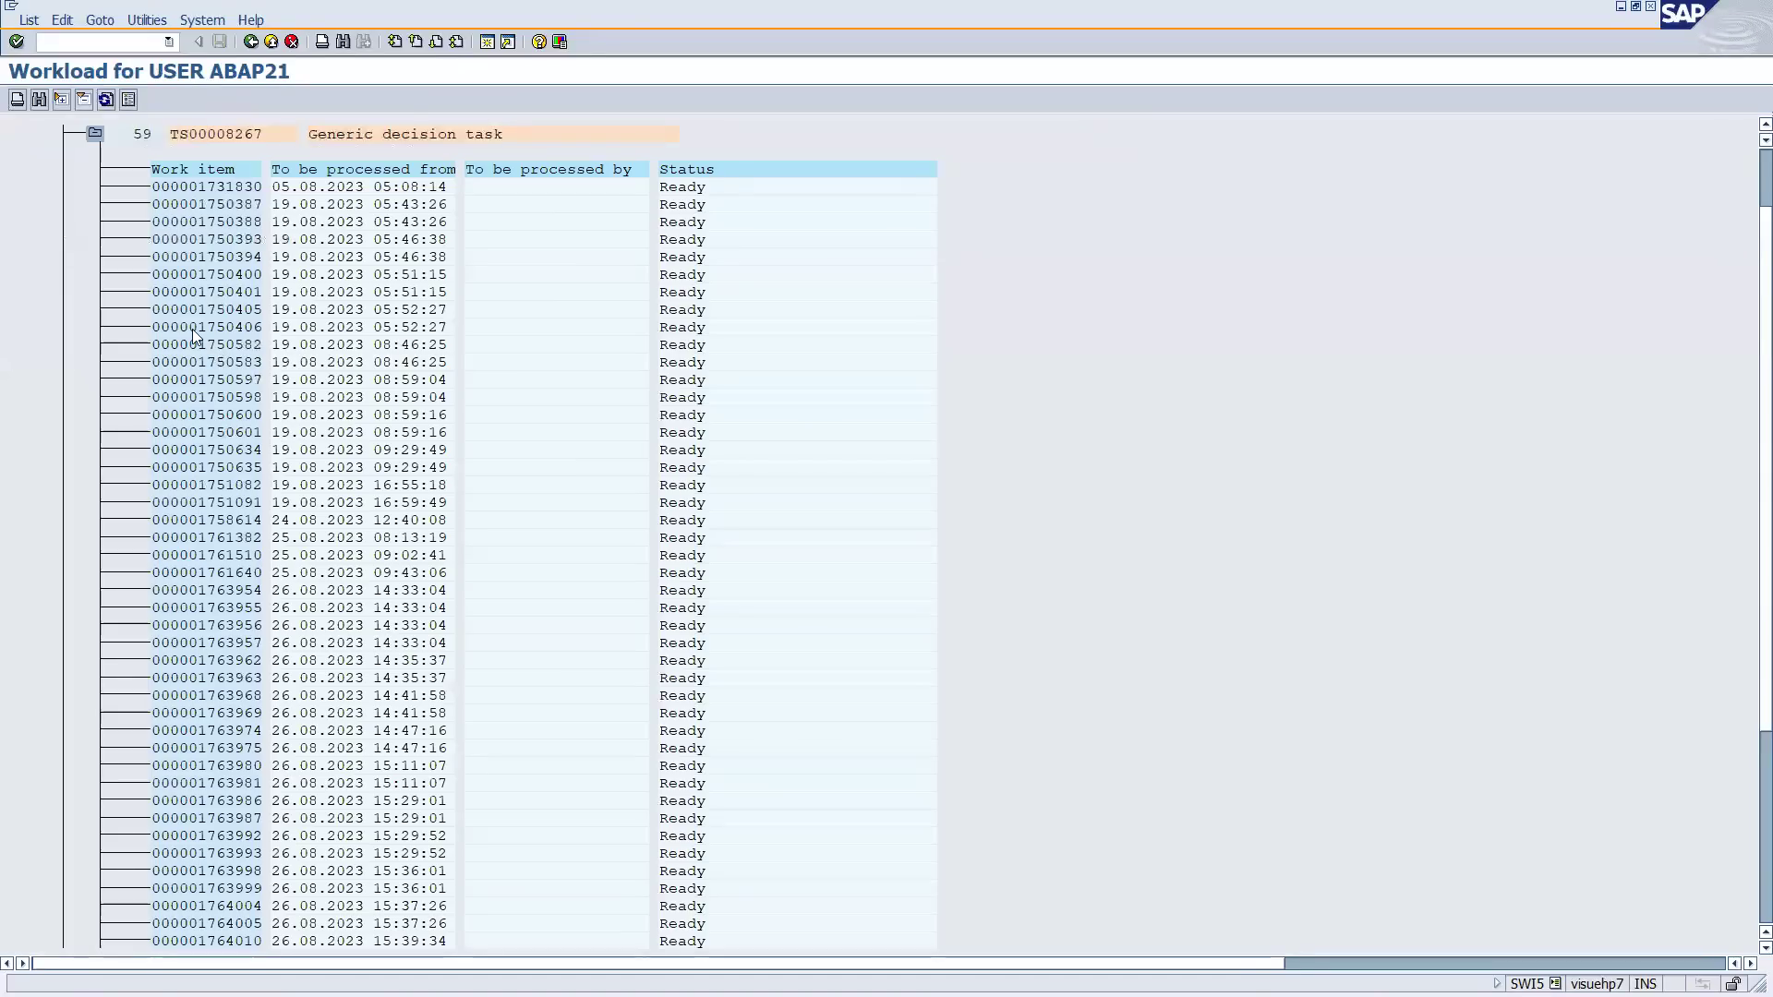
{"action": "double_click", "coordinate": [200, 189]}
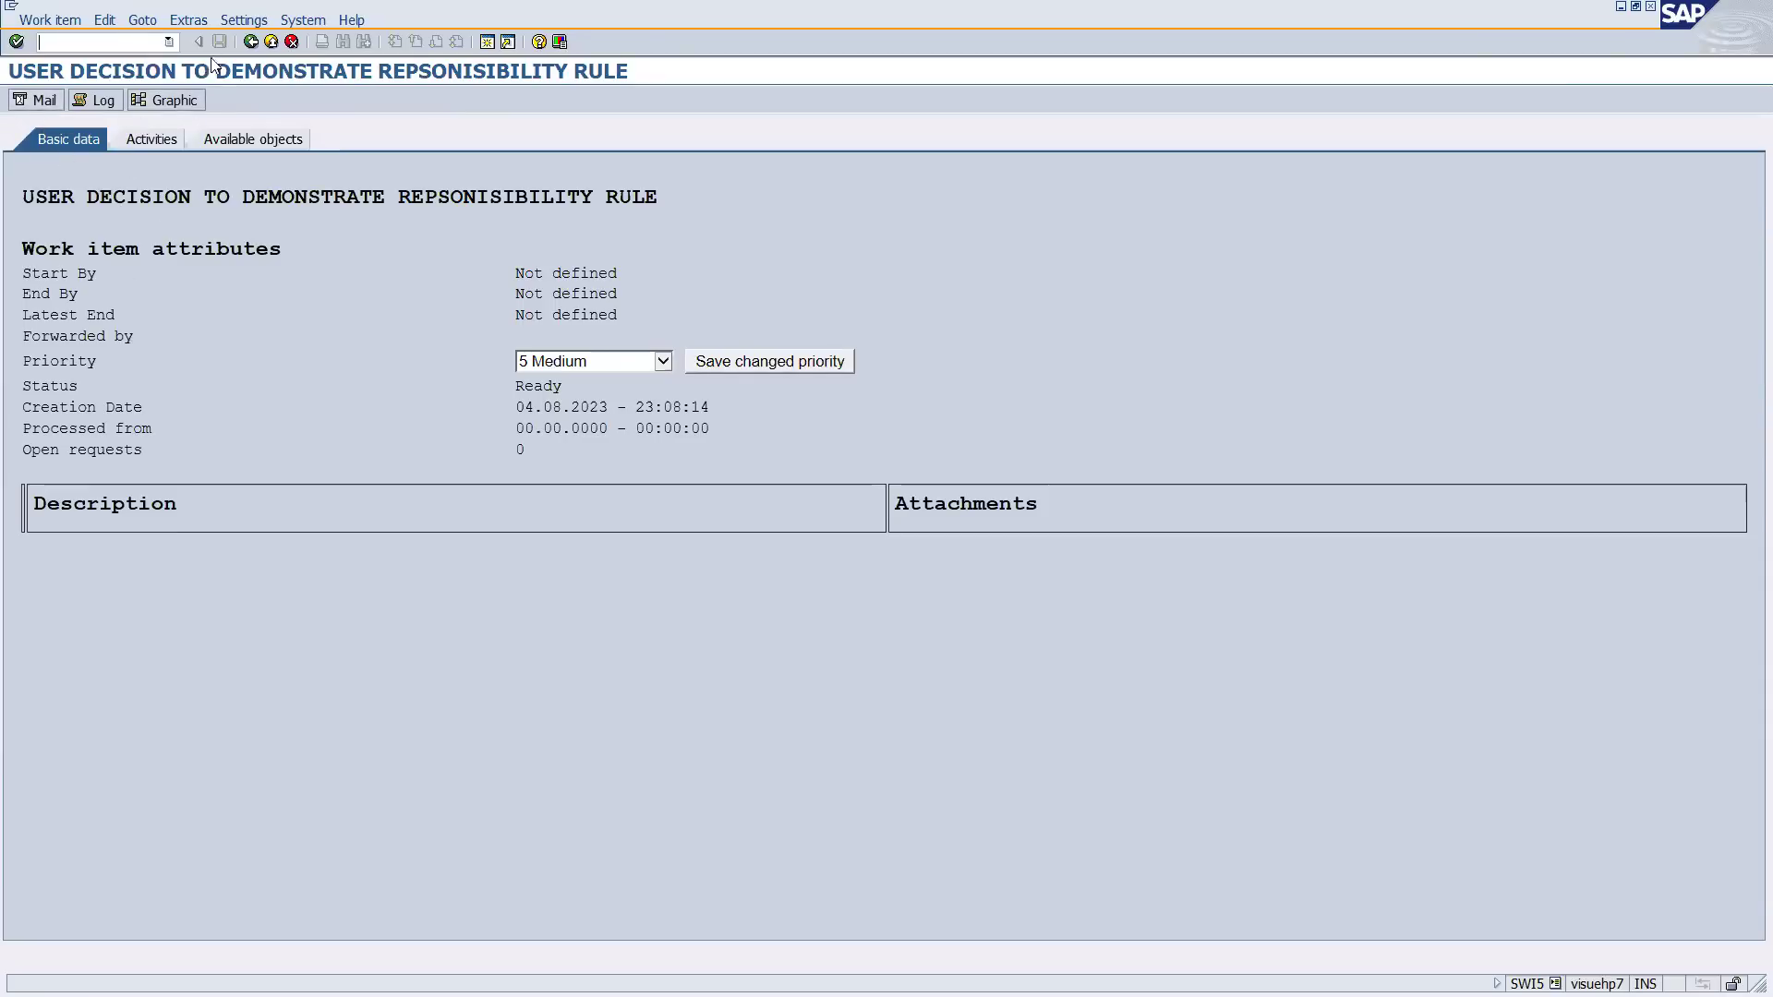
{"action": "left_click", "coordinate": [250, 42]}
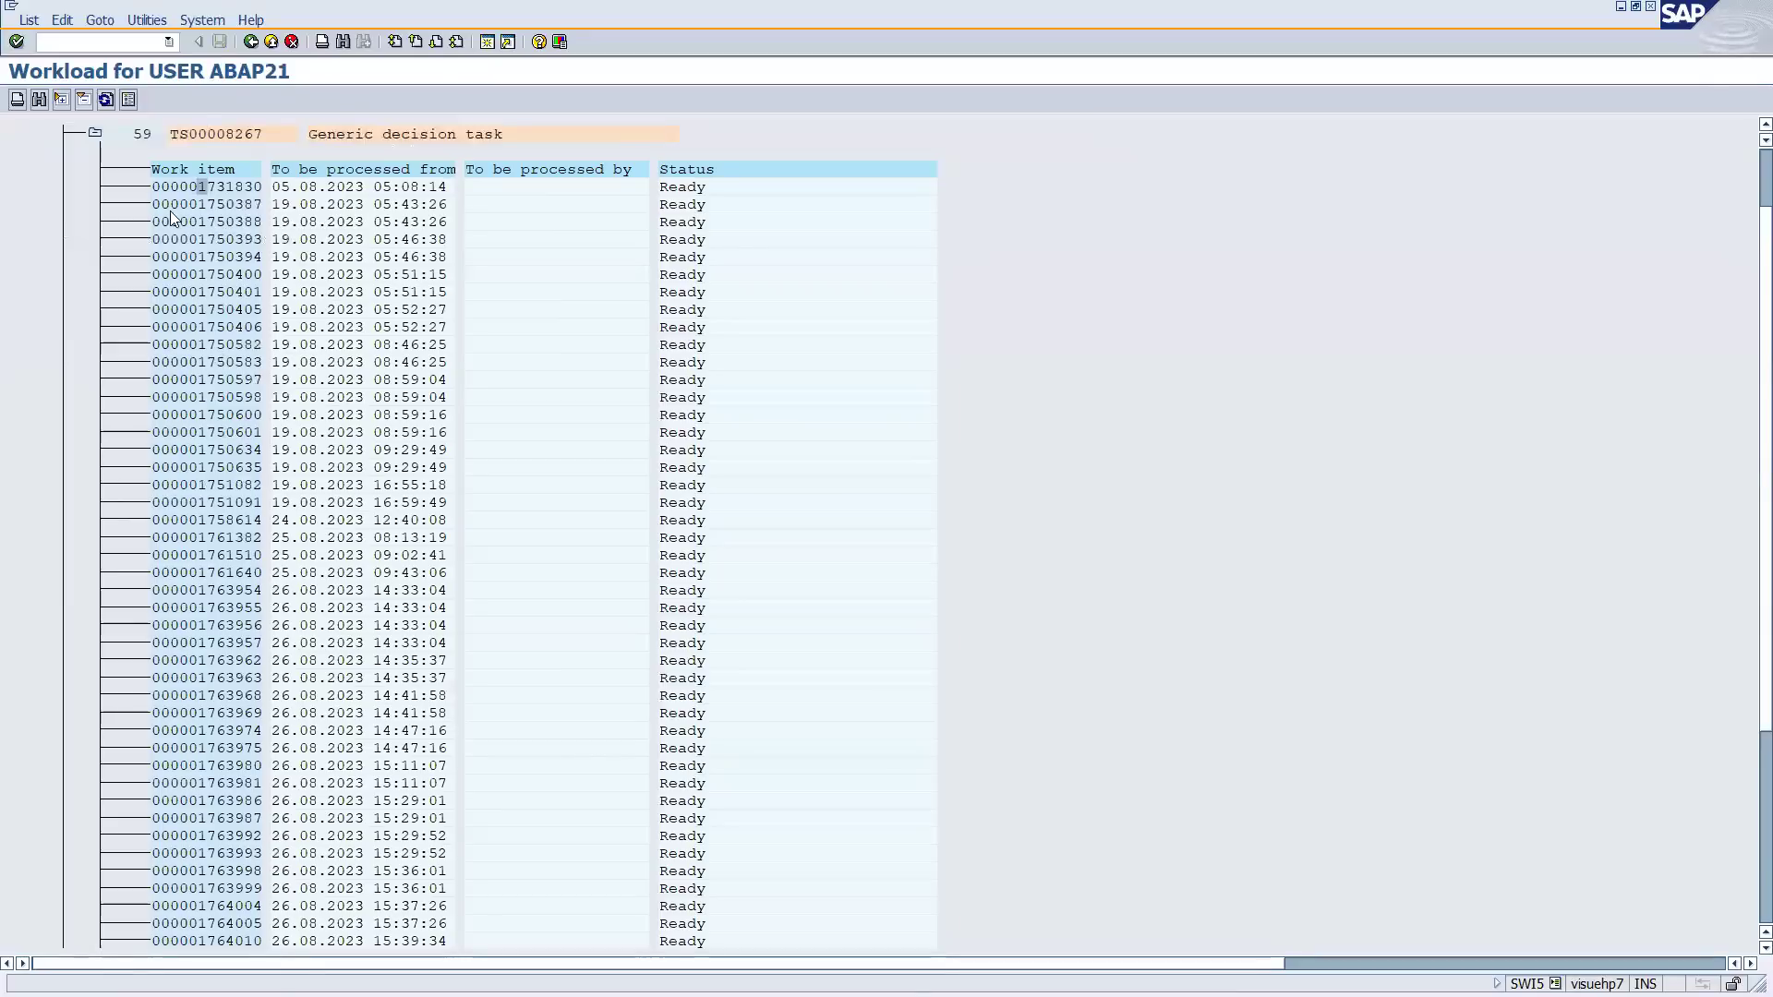
Open ABAP21's second Generic decision work item, view its details and agent selection for forwarding, and return to the list.
{"action": "double_click", "coordinate": [170, 205]}
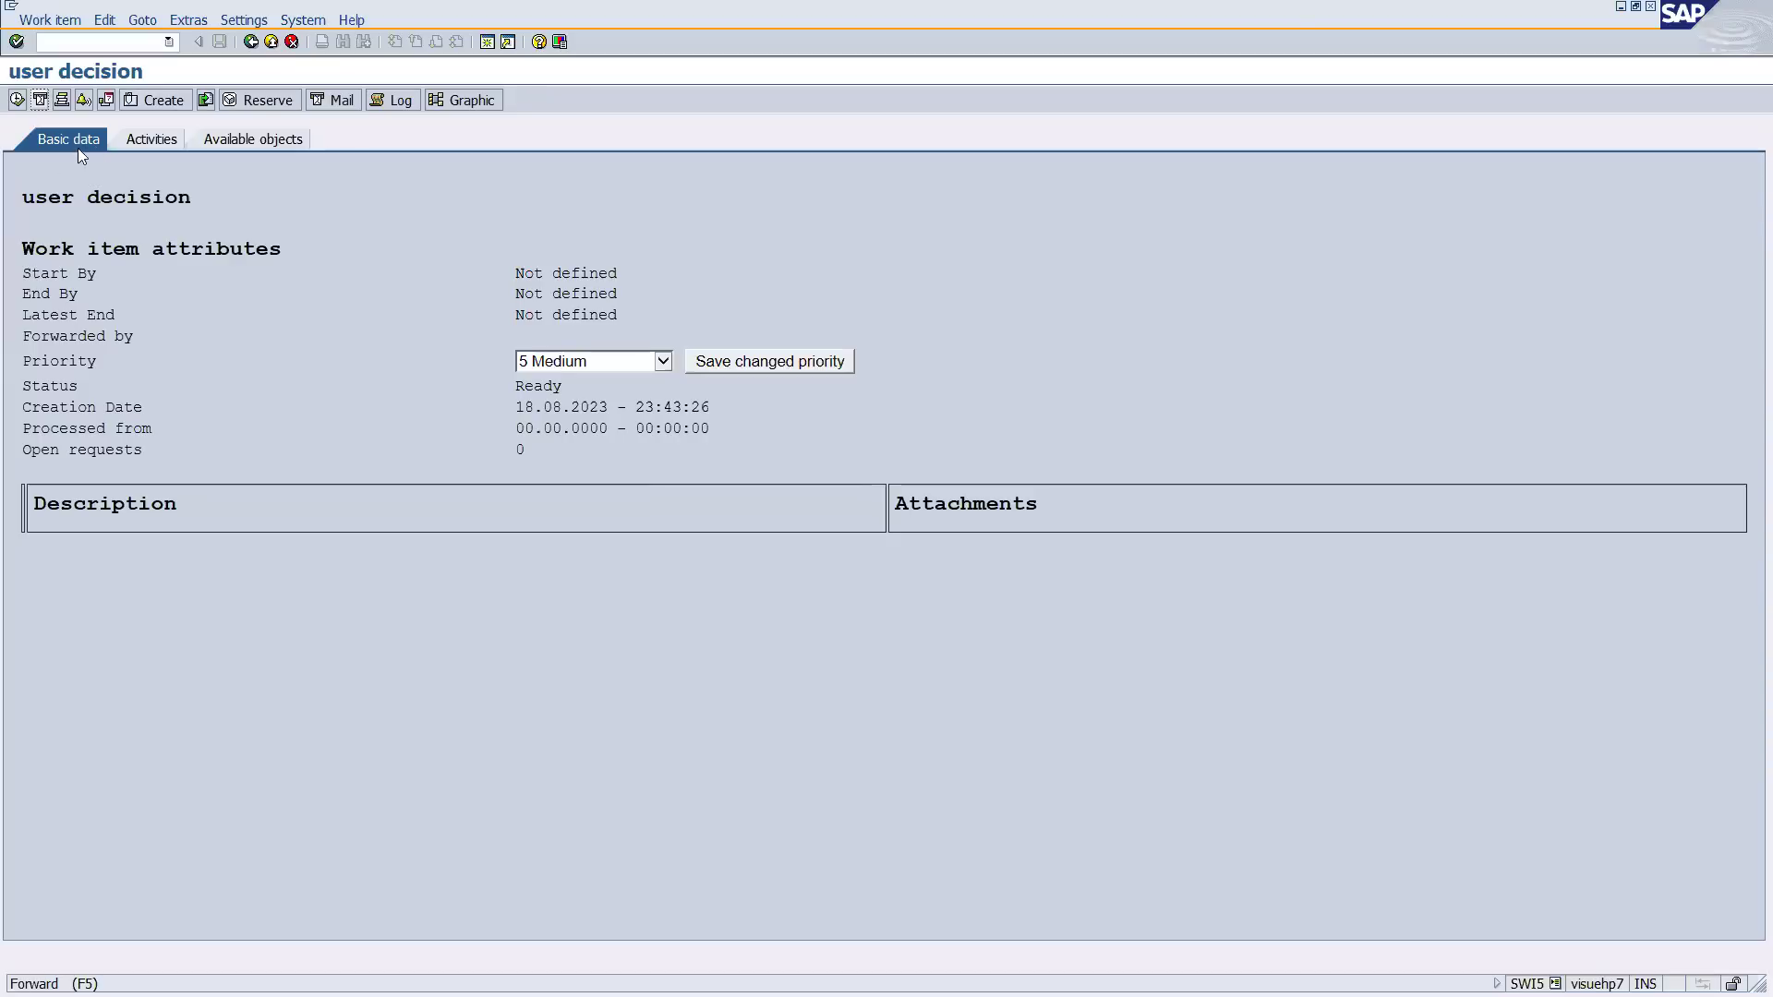
{"action": "left_click", "coordinate": [39, 100]}
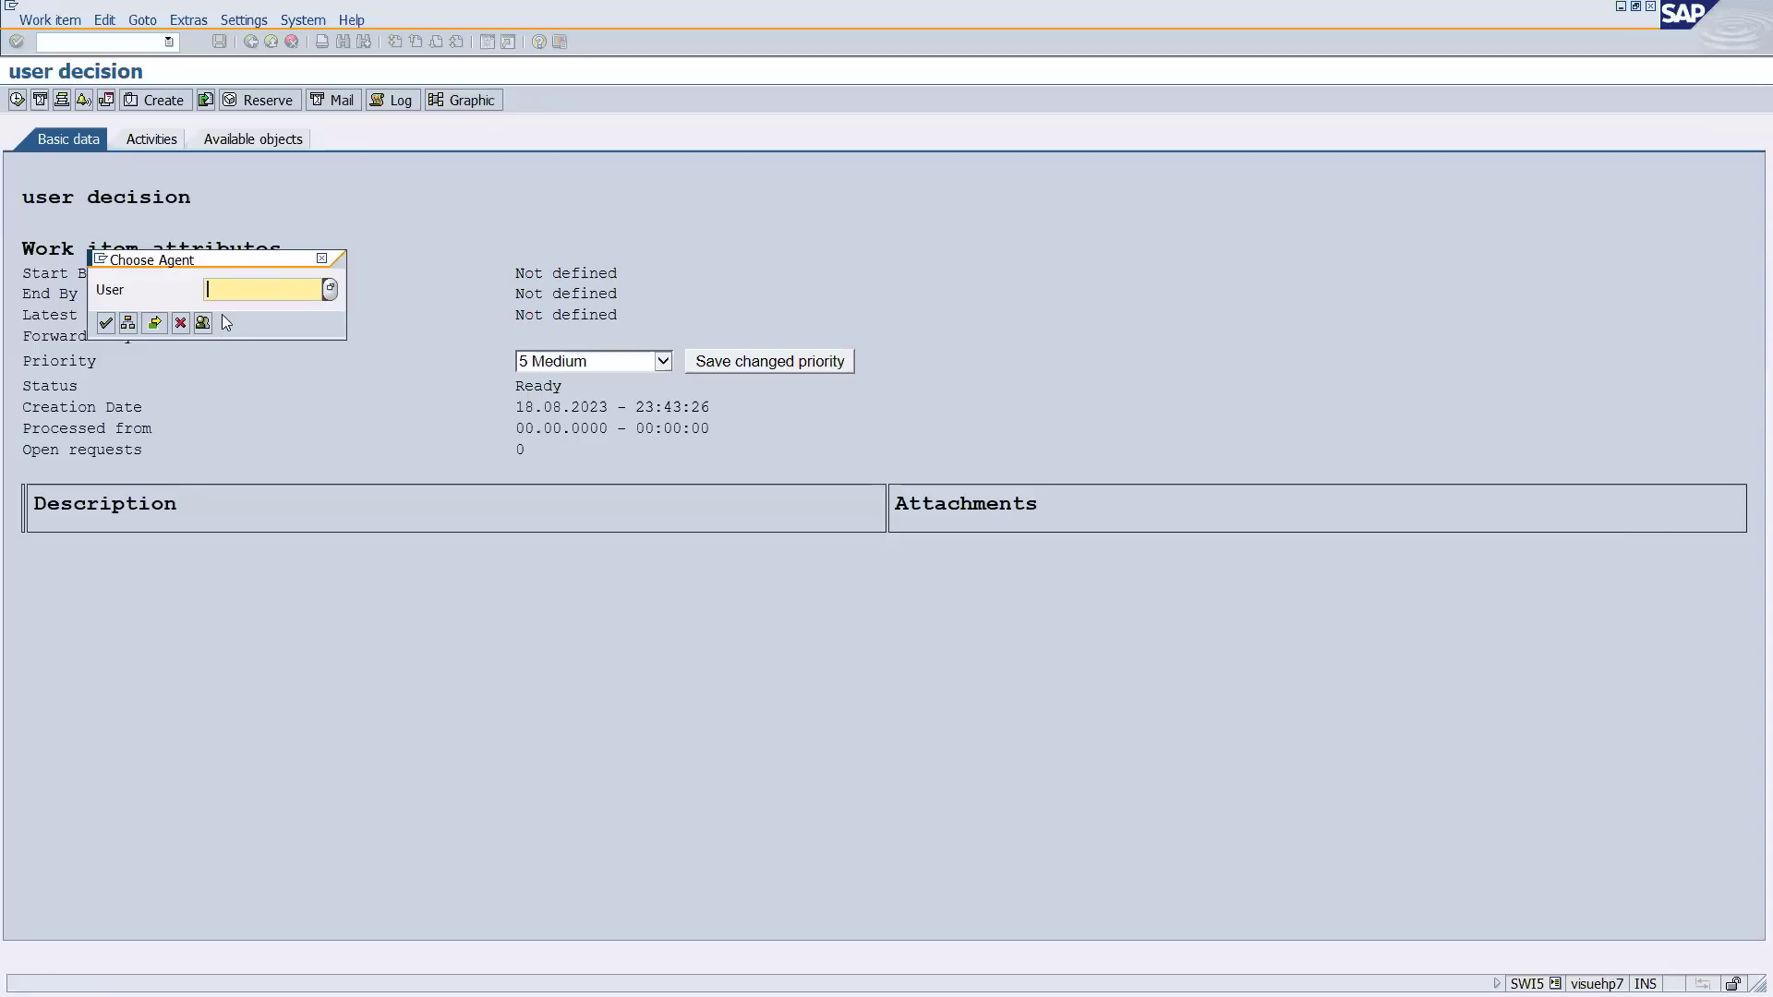
{"action": "left_click", "coordinate": [321, 258]}
{"action": "left_click", "coordinate": [251, 41]}
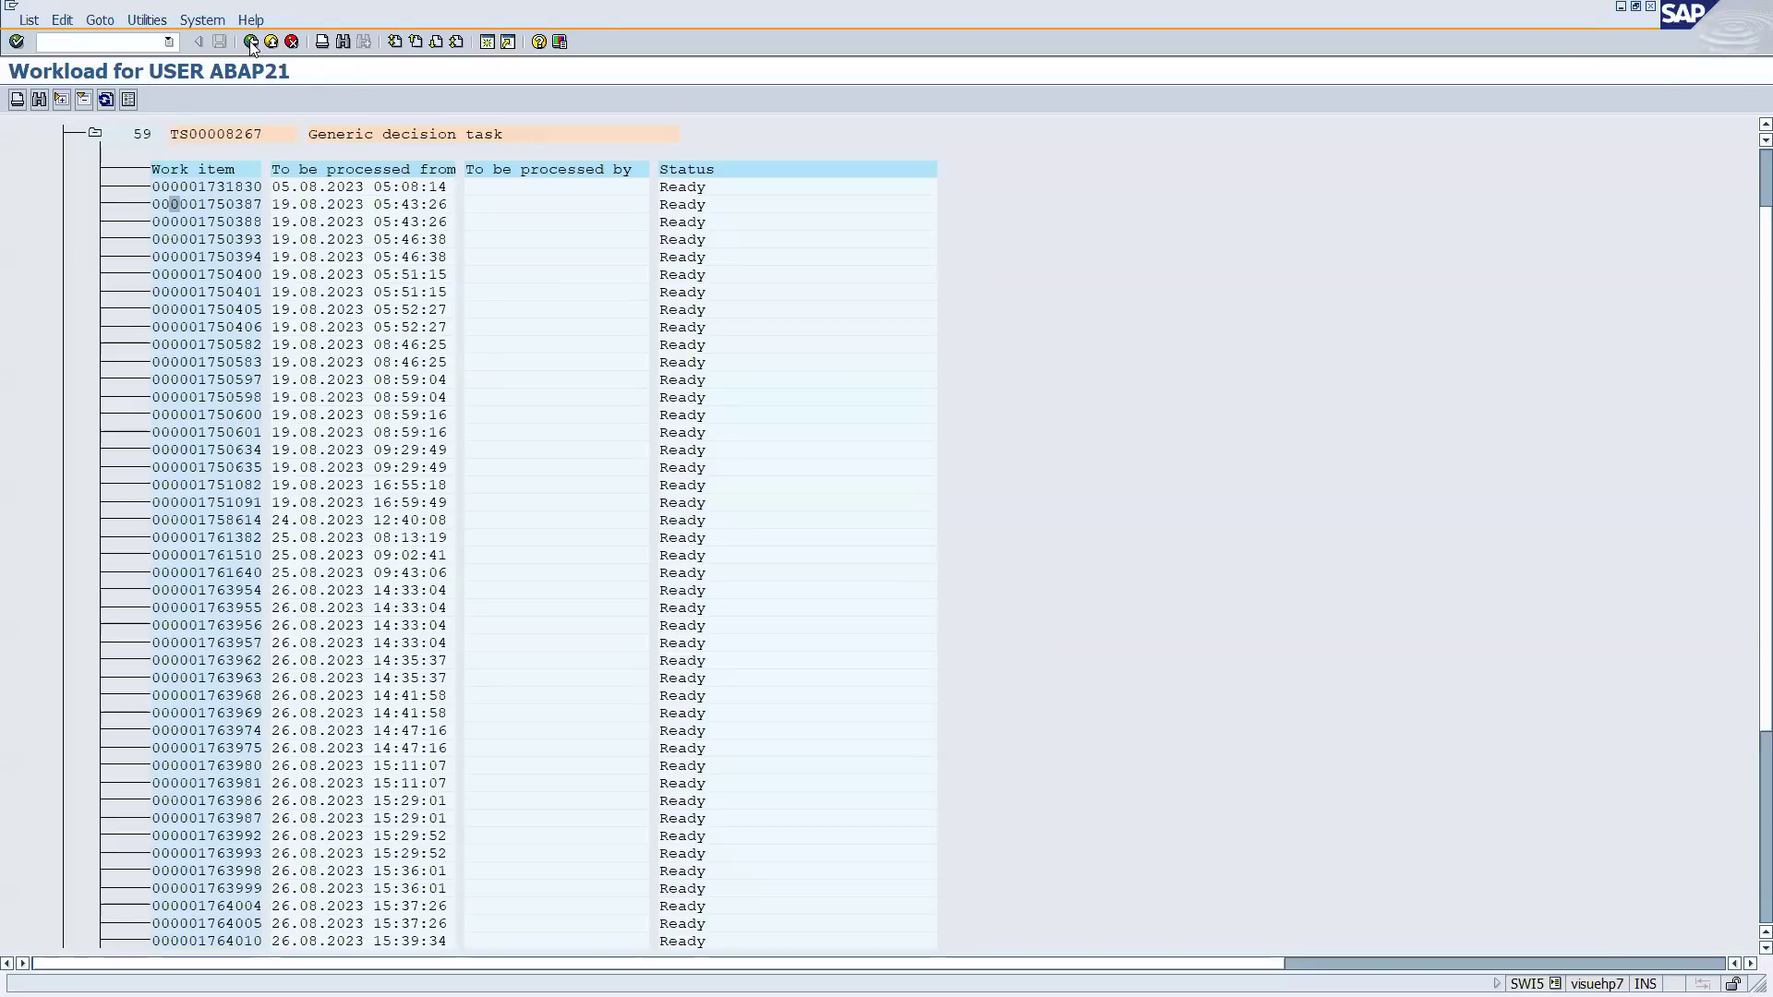
Reopen the second work item and try to forward it to the agent ABAPSAP38.
{"action": "double_click", "coordinate": [184, 206]}
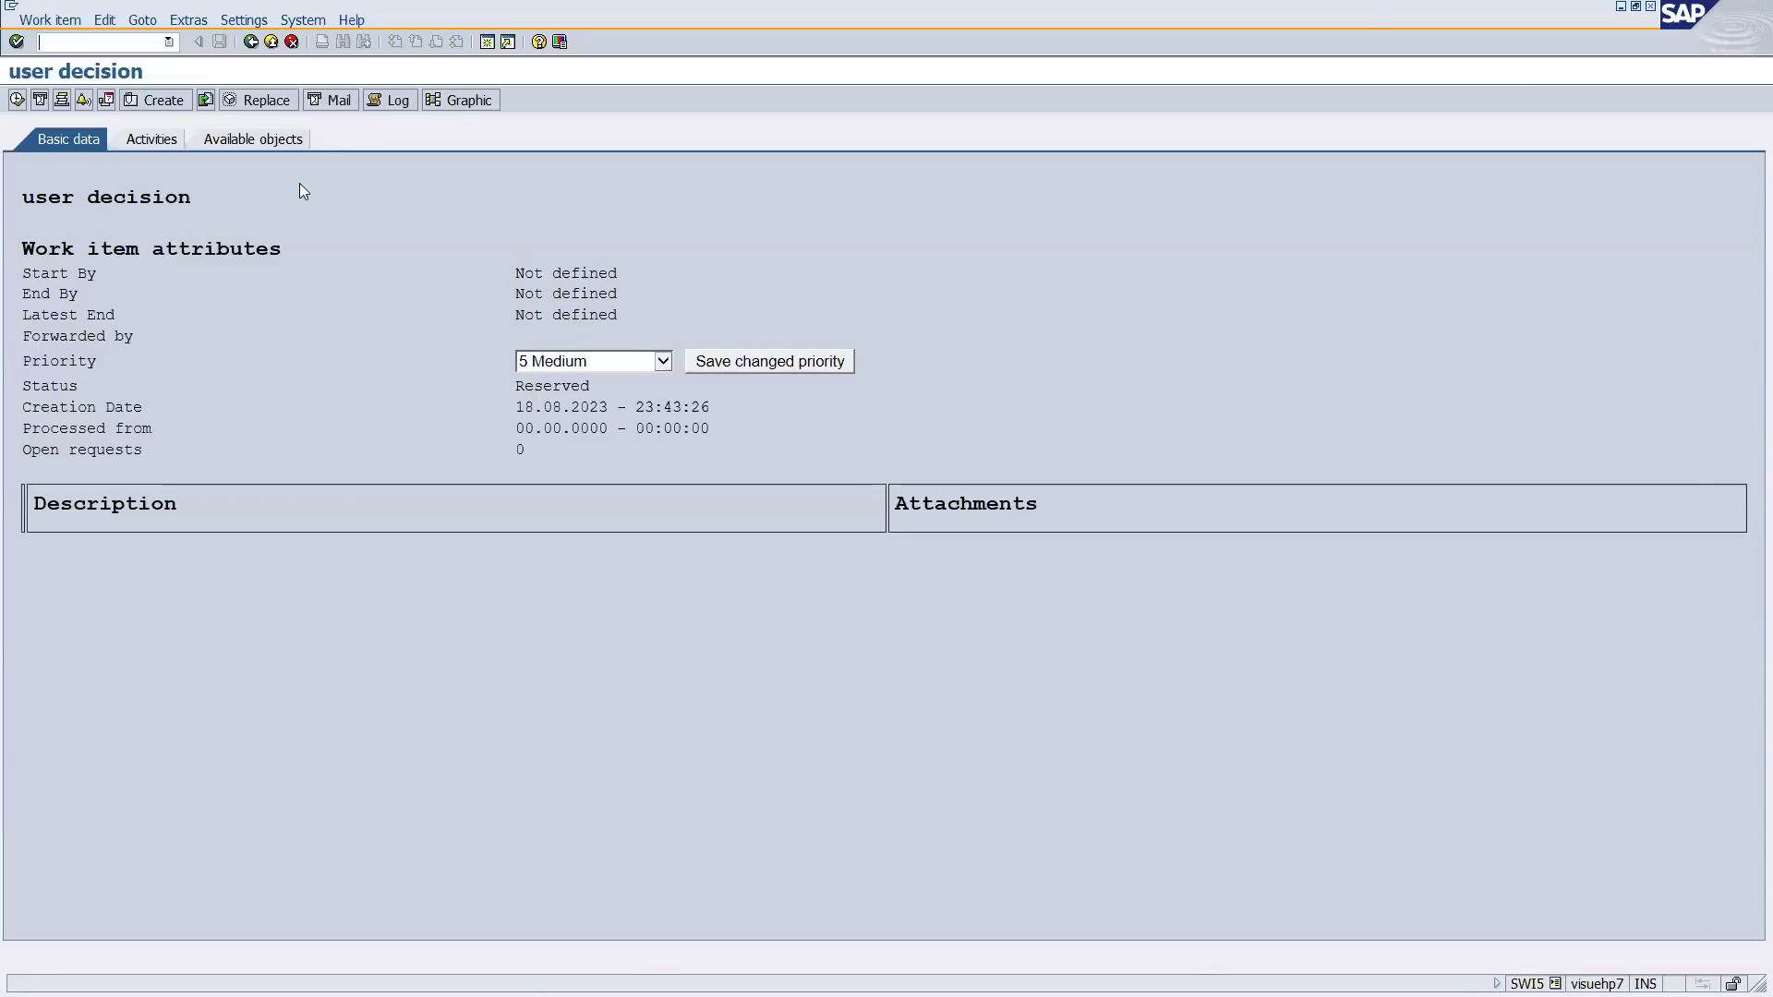
{"action": "left_click", "coordinate": [41, 101]}
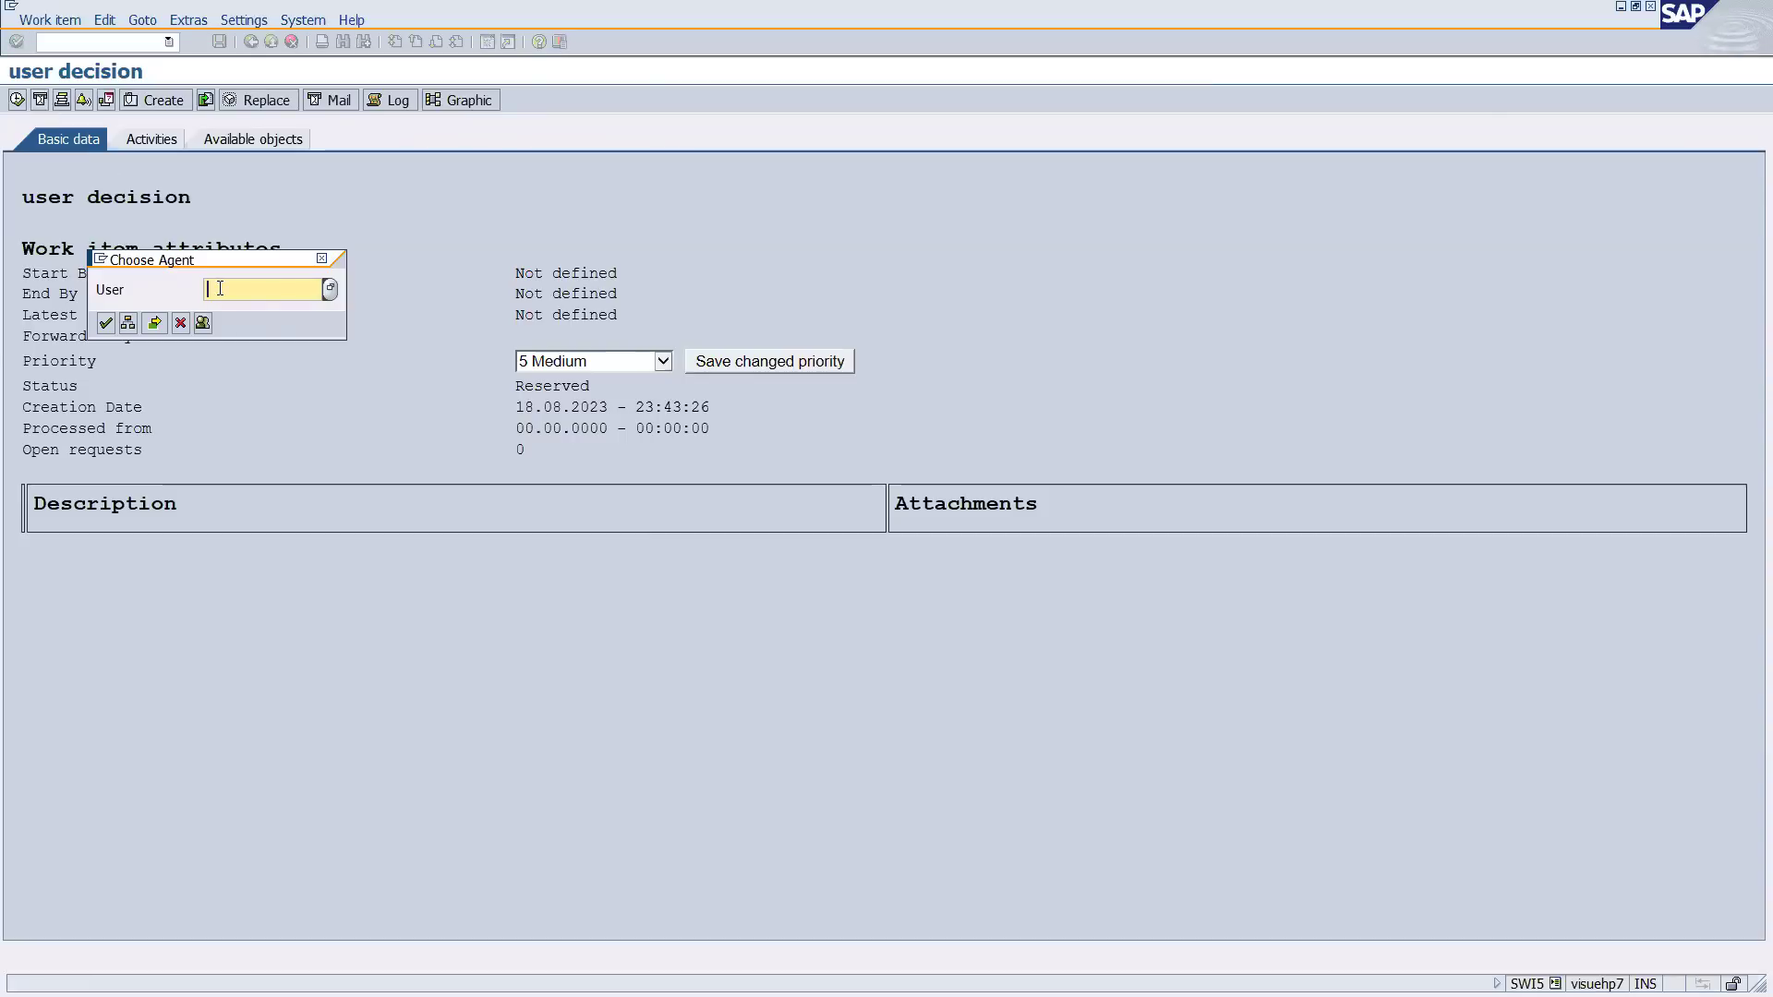
{"action": "type", "text": "ABAP"}
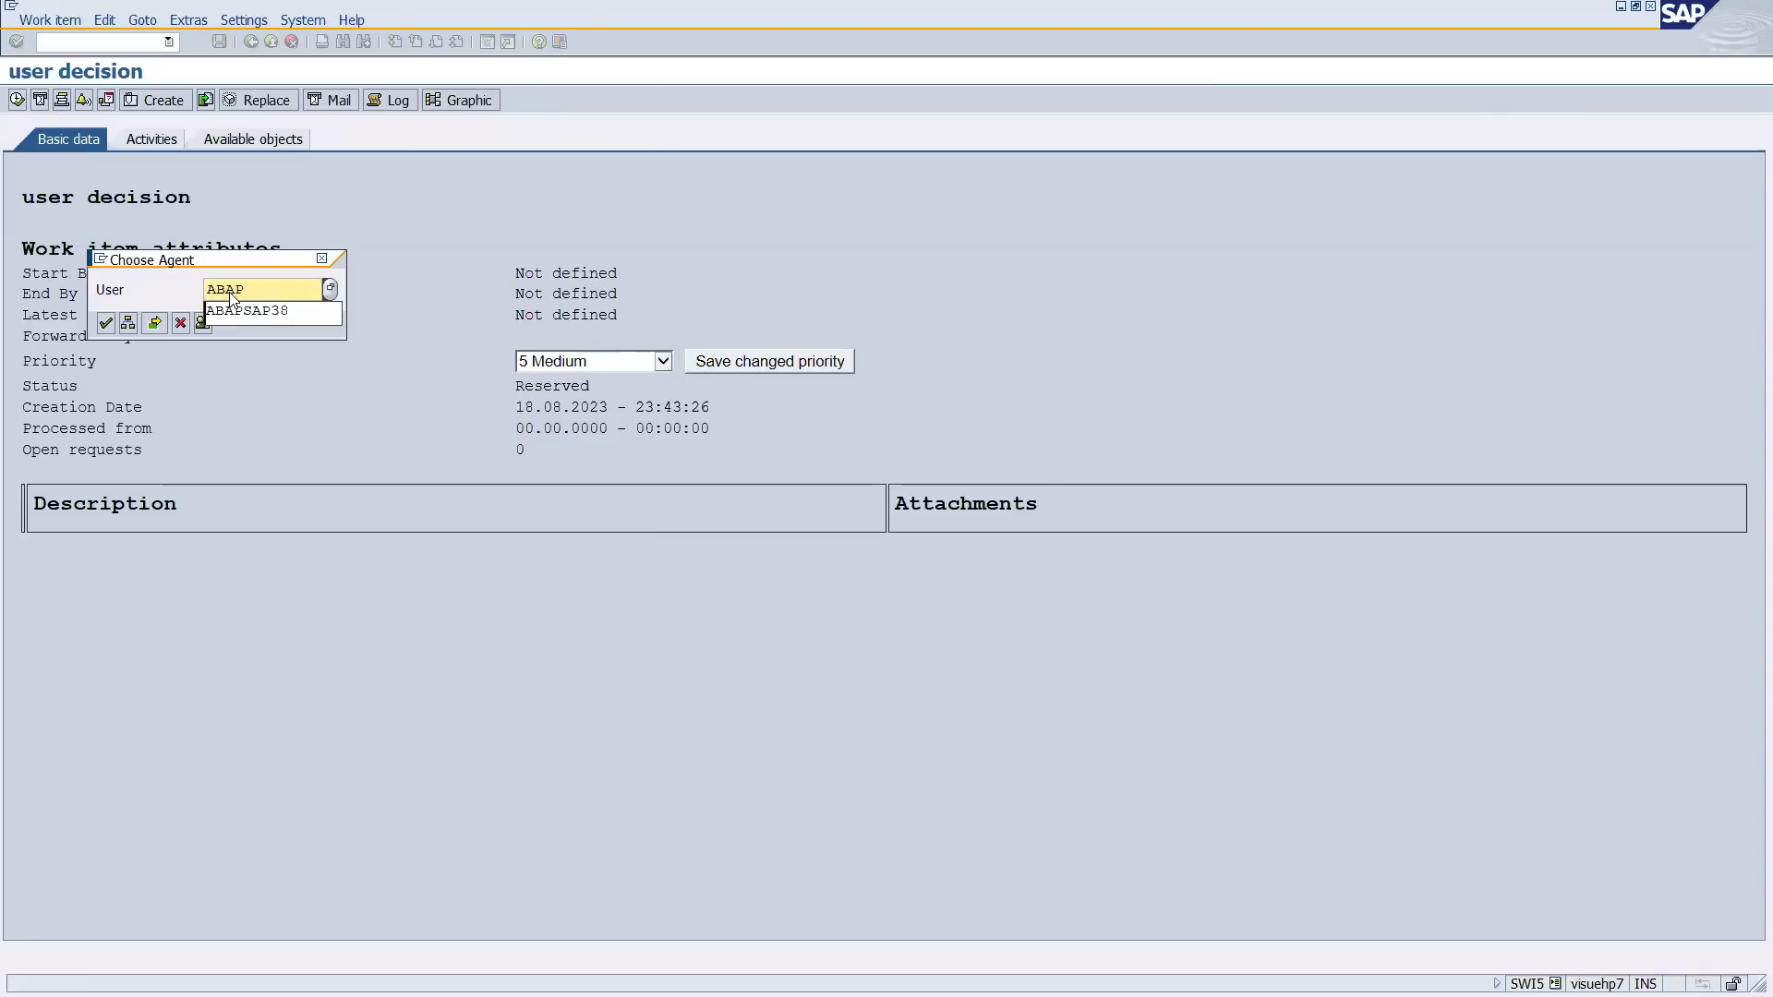
{"action": "type", "text": "2"}
{"action": "key", "text": "BackSpace"}
{"action": "key", "text": "BackSpace"}
{"action": "key", "text": "BackSpace"}
{"action": "key", "text": "BackSpace"}
{"action": "key", "text": "BackSpace"}
{"action": "left_click", "coordinate": [245, 334]}
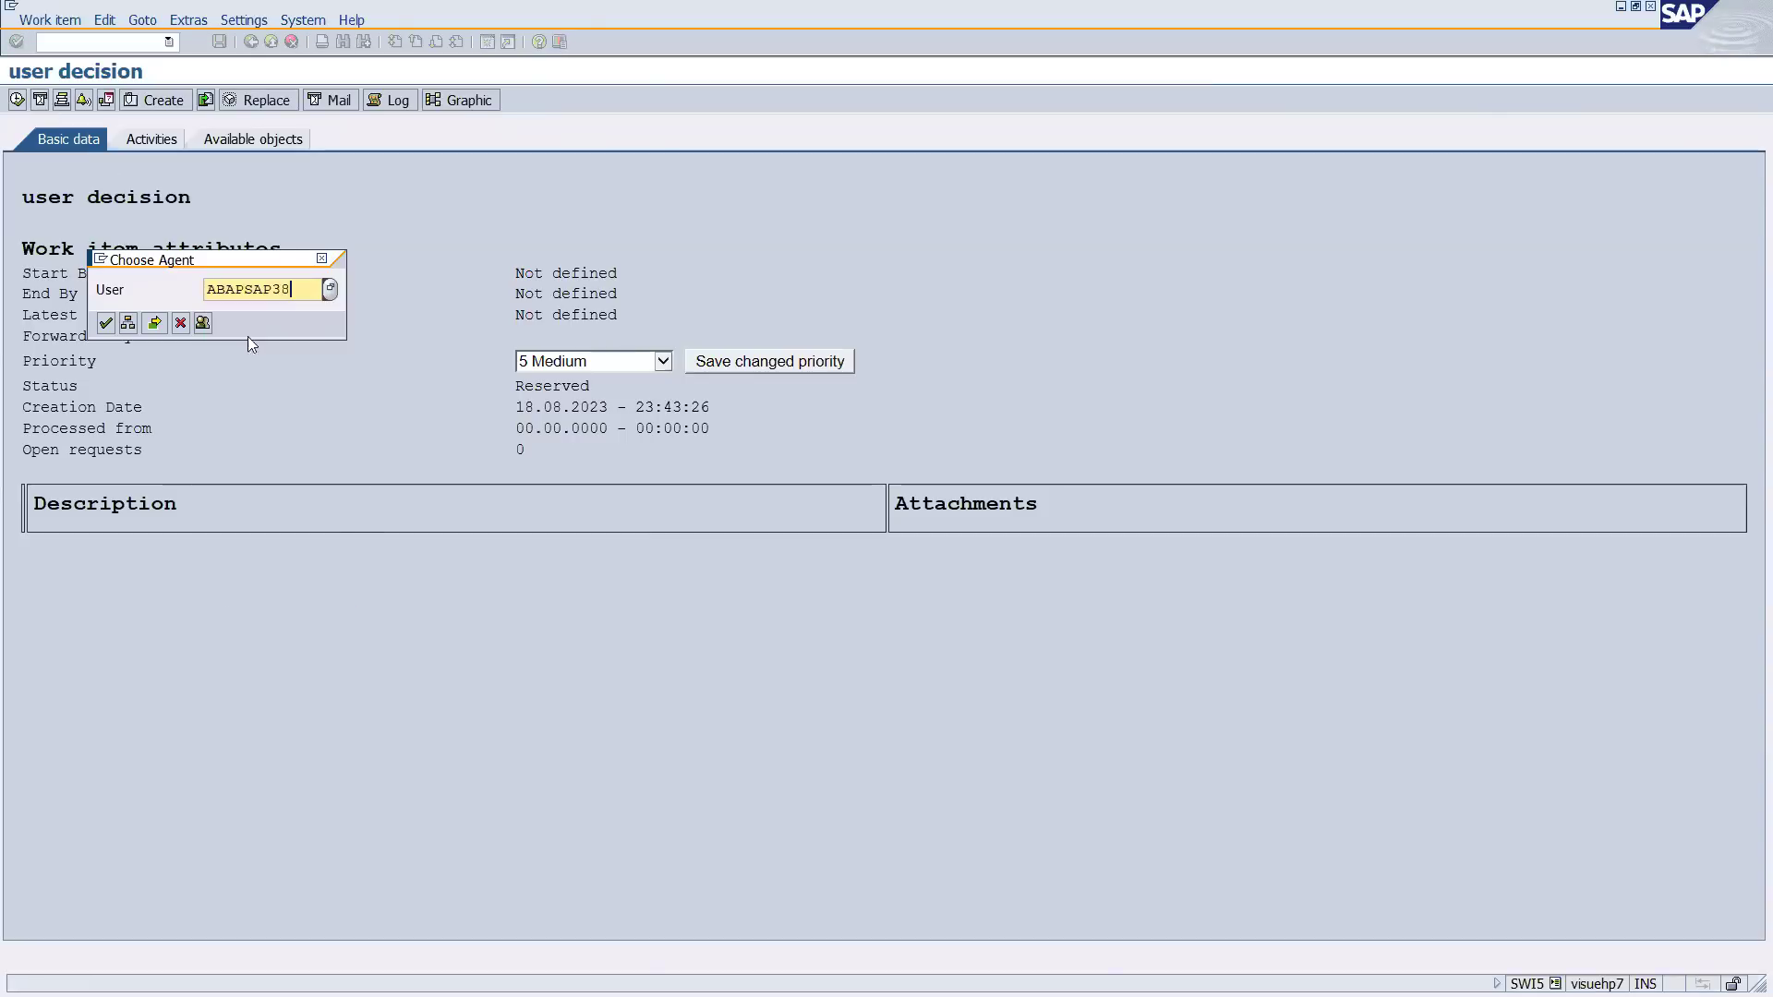
{"action": "left_click", "coordinate": [106, 325]}
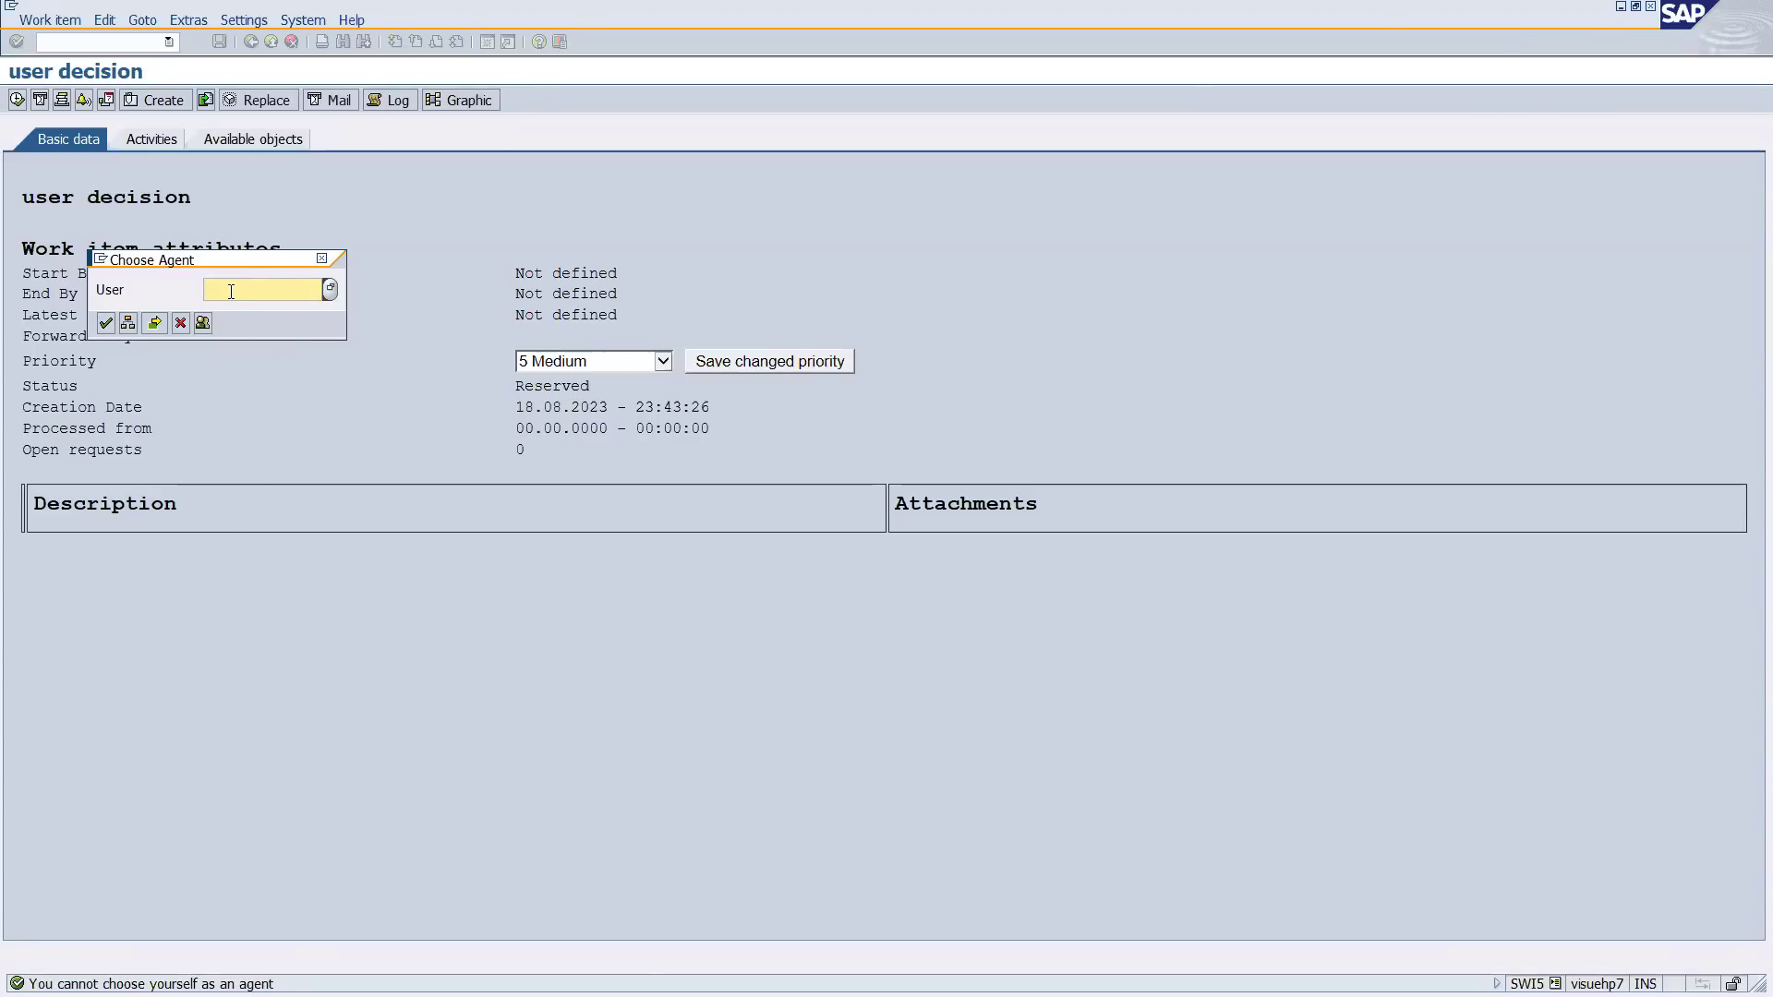
Forward the user decision work item to the agent ABAP20 and return to the workload list.
{"action": "type", "text": "ABAP"}
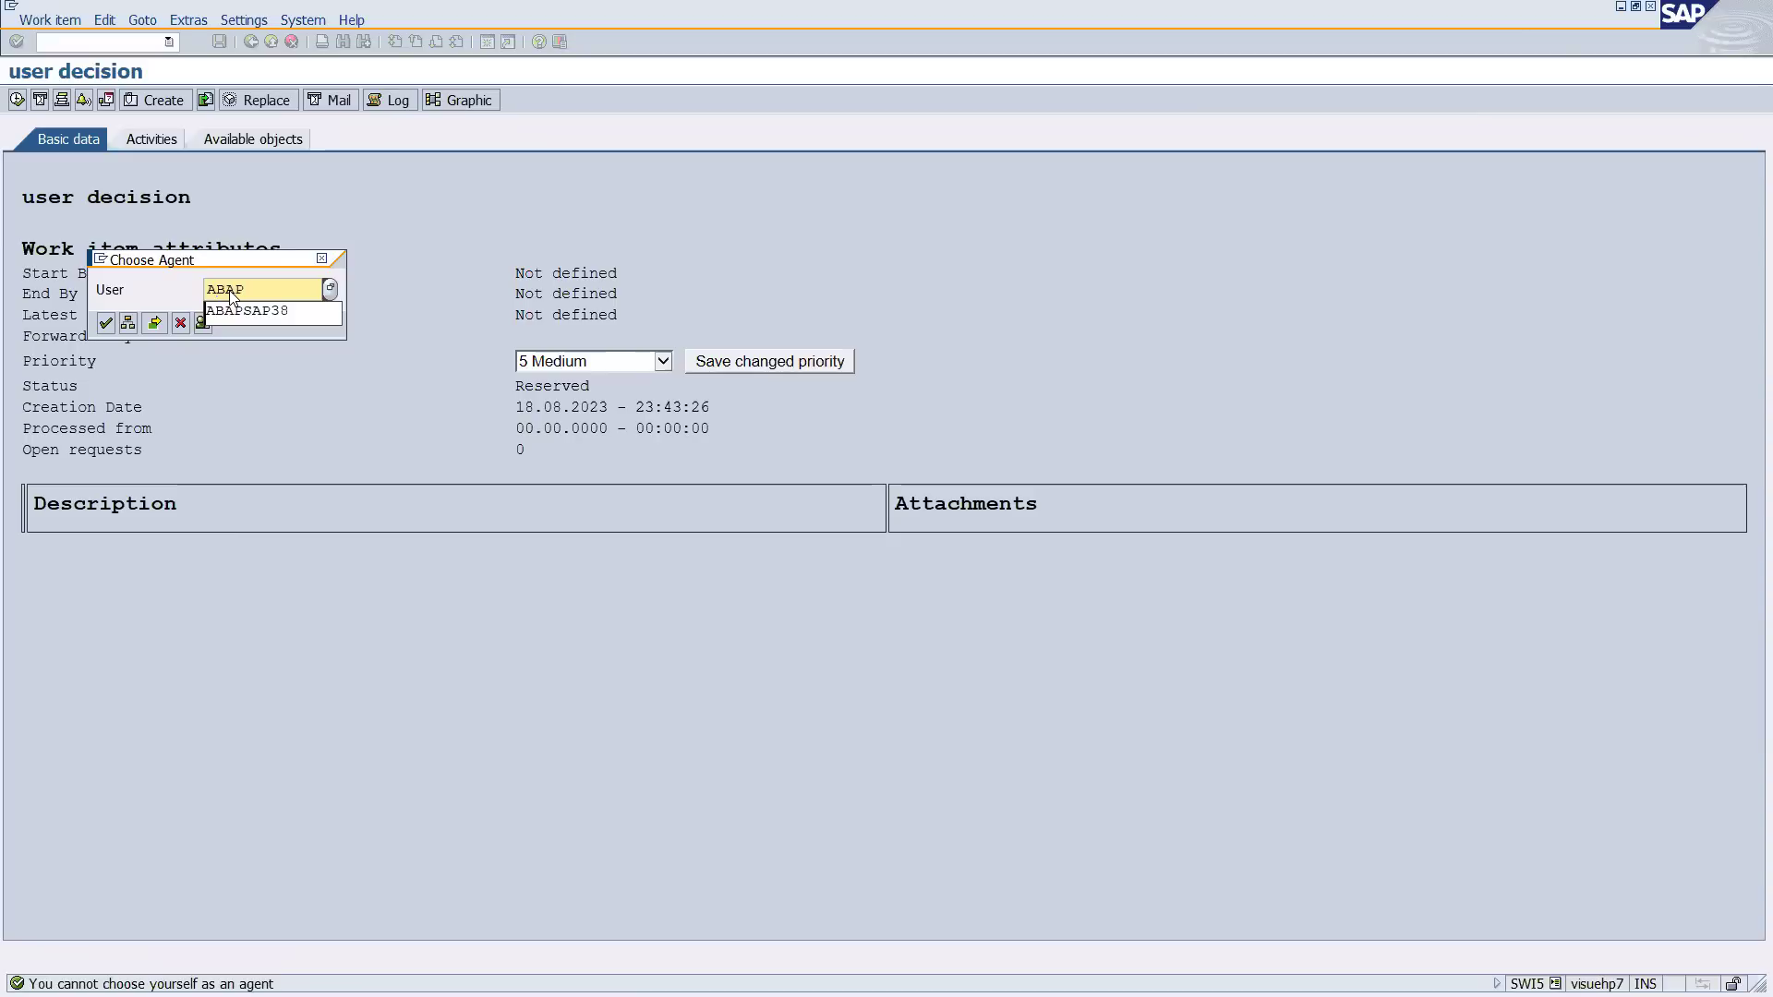
{"action": "type", "text": "20"}
{"action": "left_click_drag", "start_coordinate": [267, 290], "coordinate": [174, 292]}
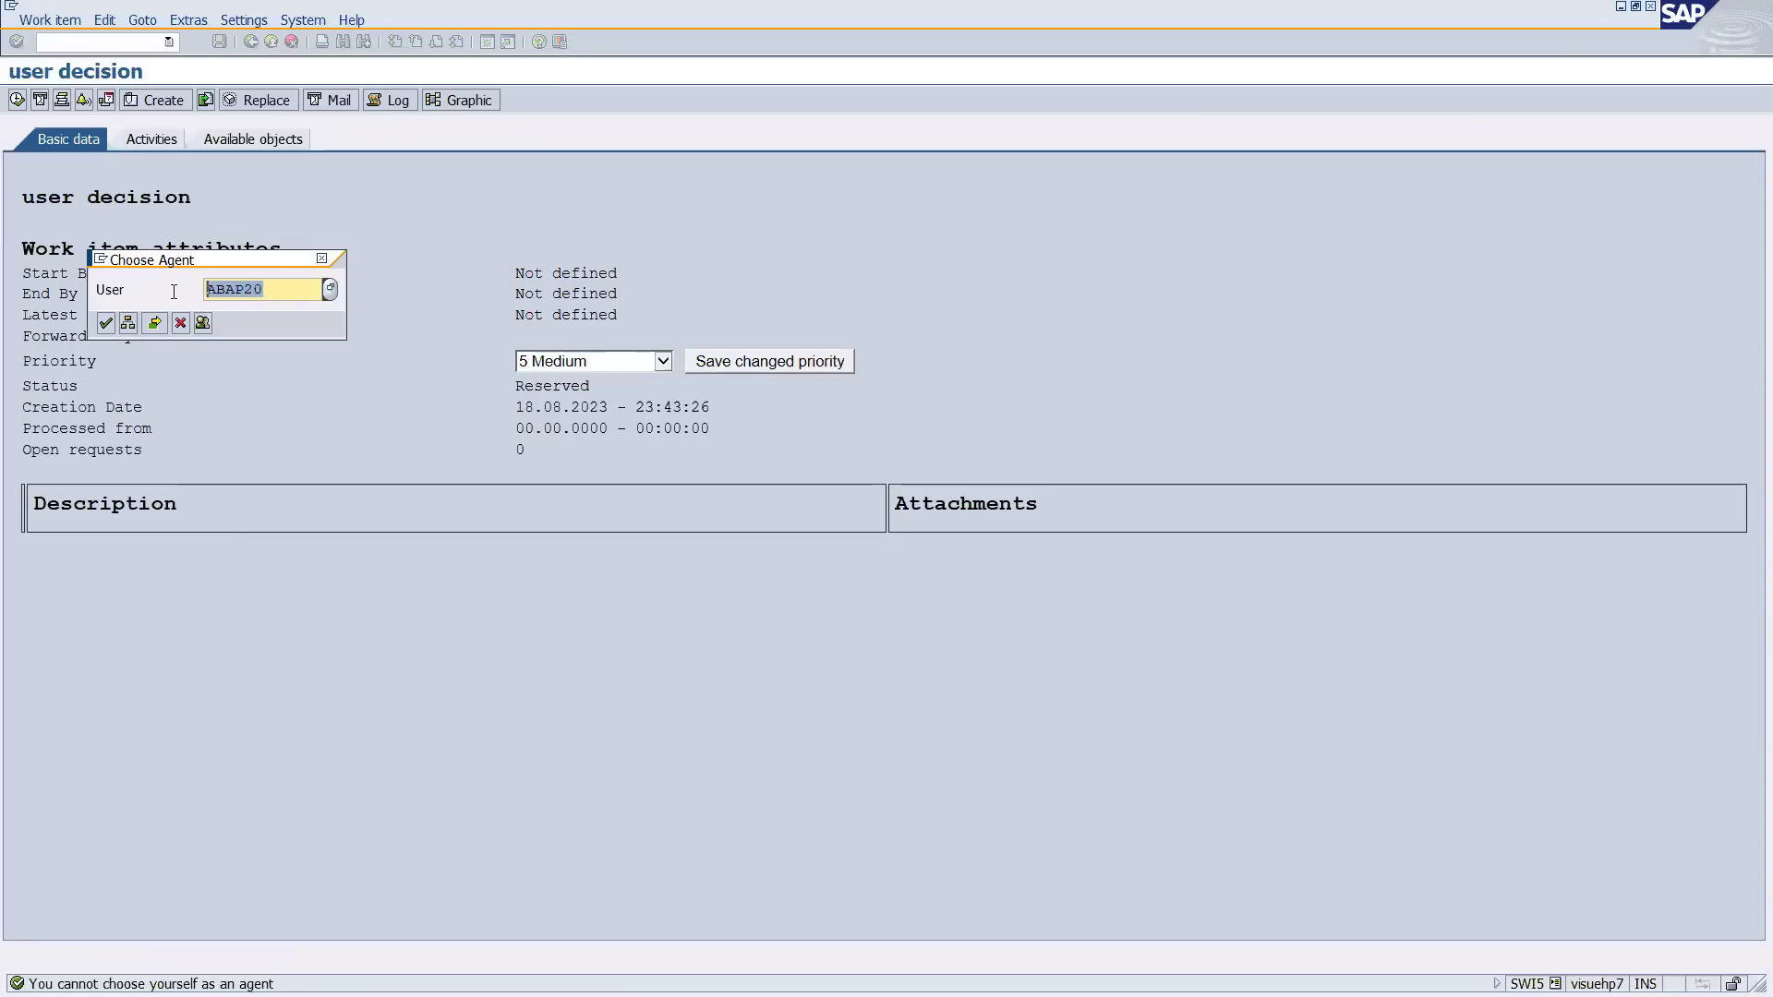
{"action": "left_click", "coordinate": [105, 322]}
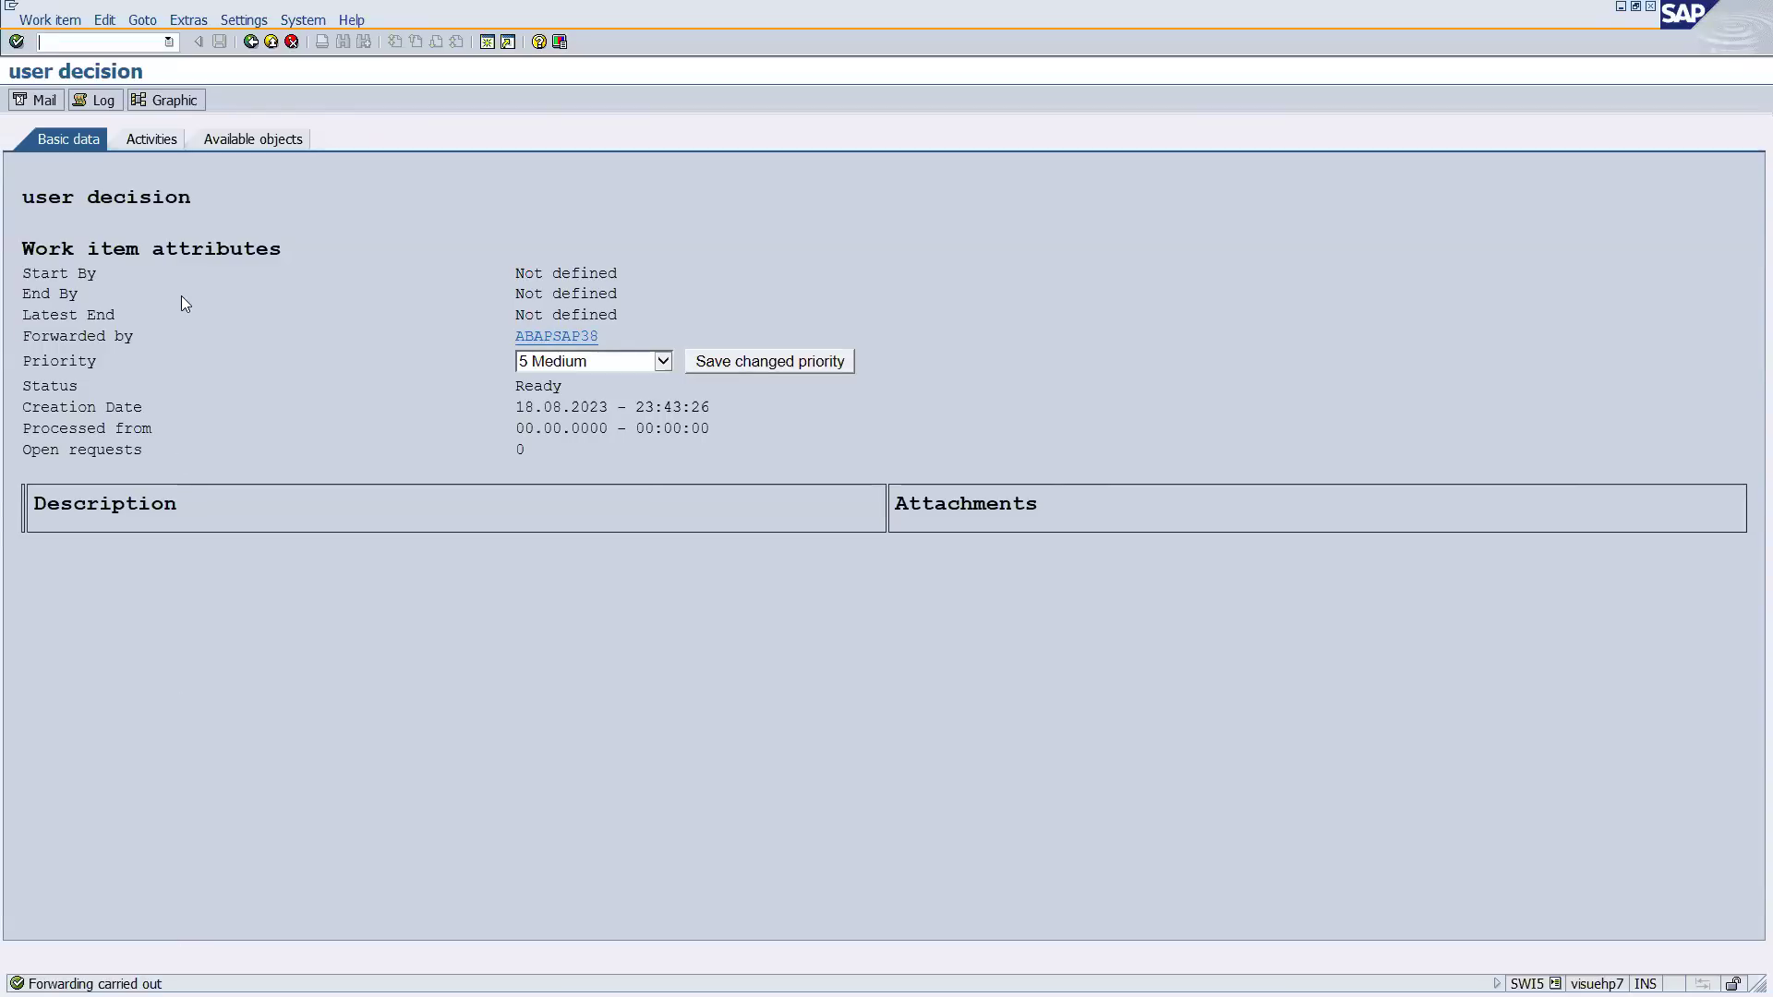
{"action": "left_click", "coordinate": [250, 42]}
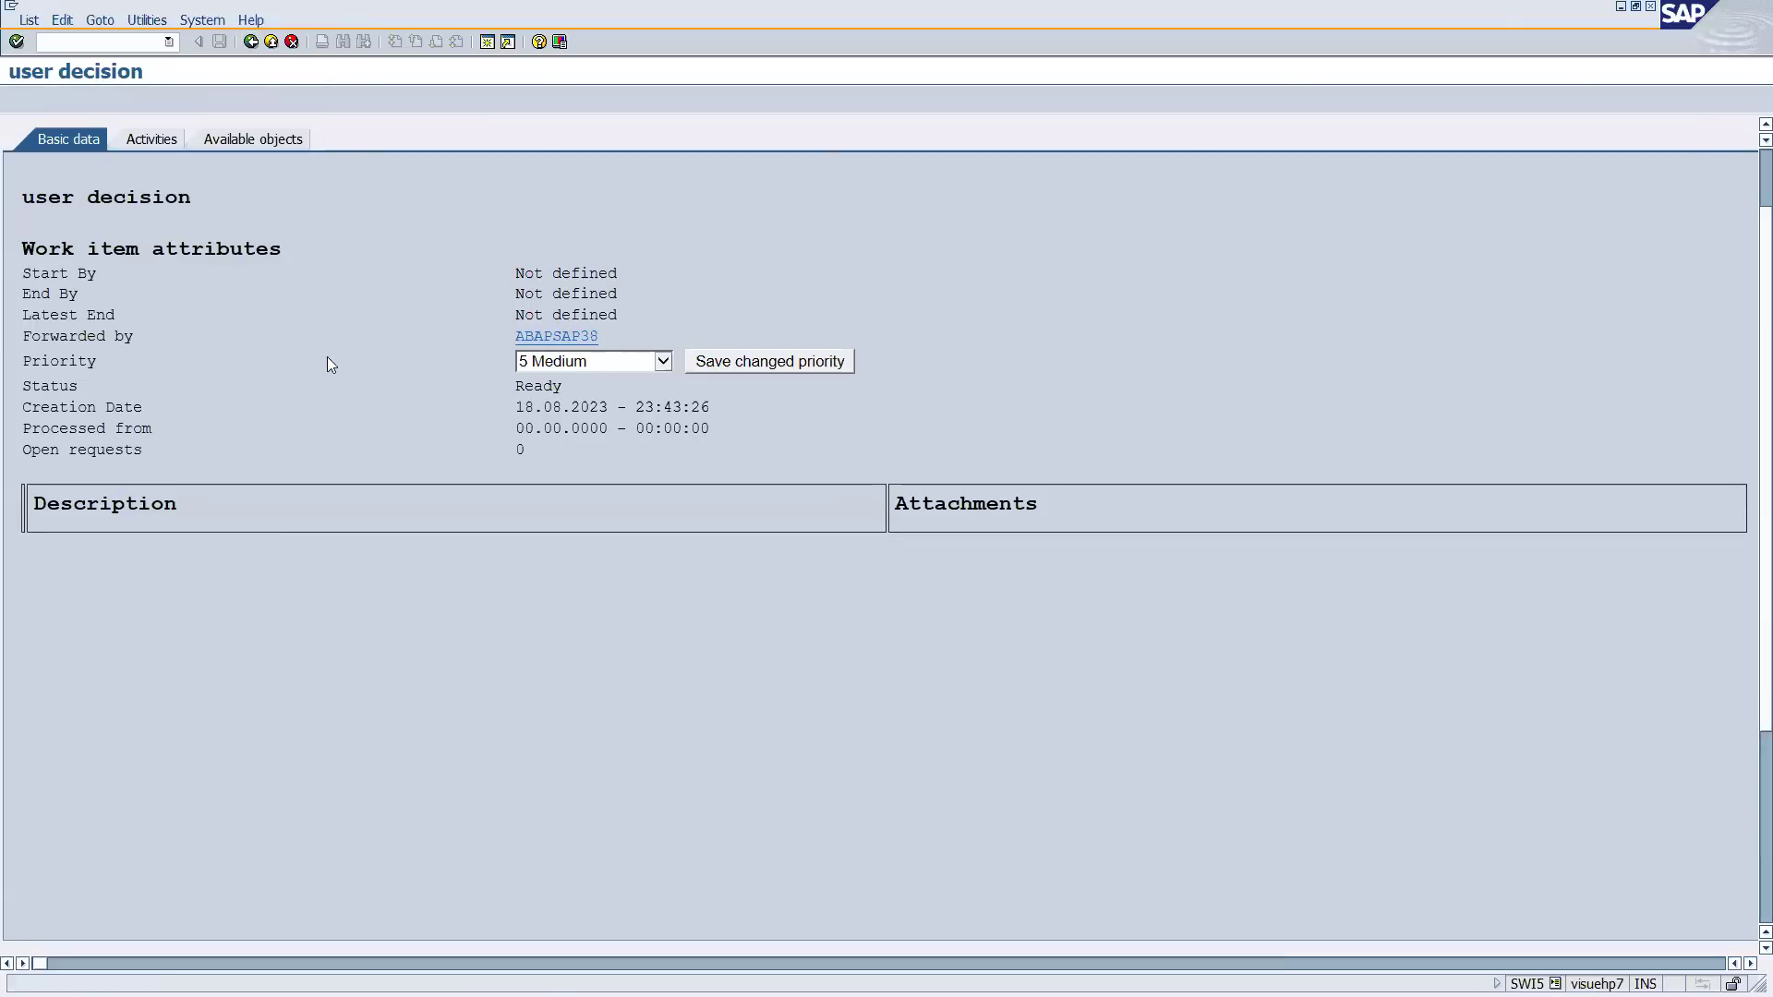
Open the third work item, sketch a WI node branching to circled 1, 2, 3 and 4 with 1 marked Res, and clear the sketch.
{"action": "double_click", "coordinate": [219, 224]}
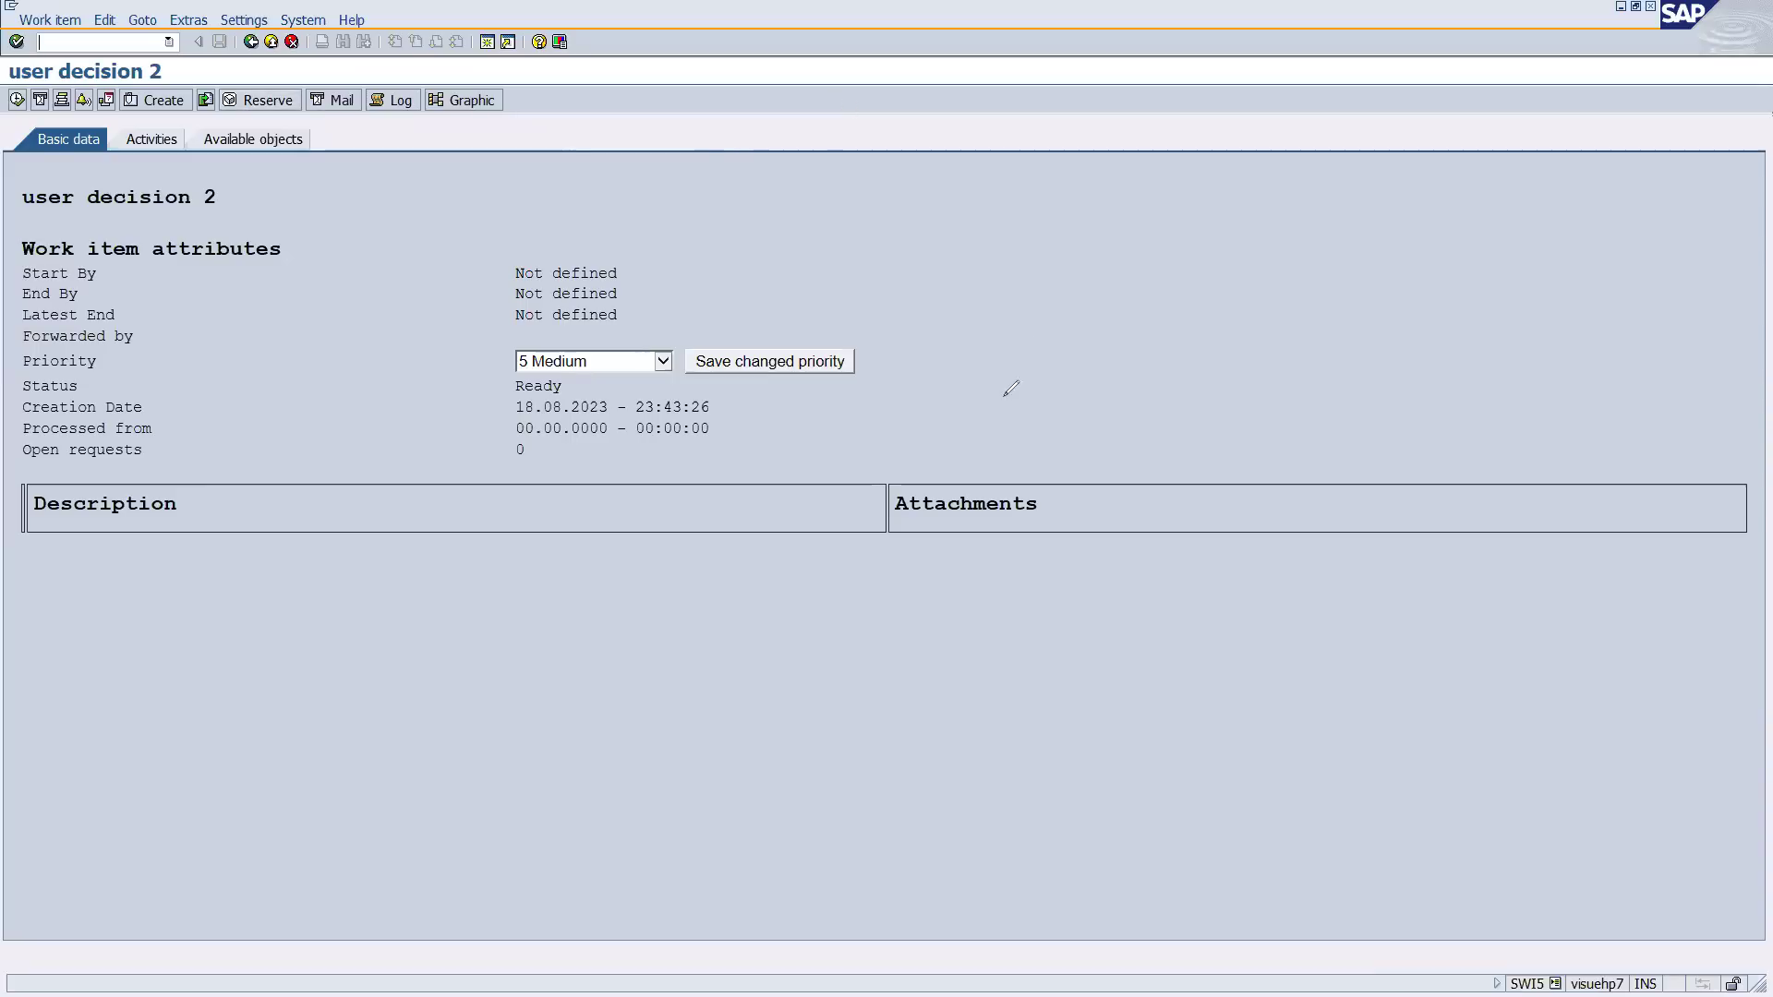
{"action": "left_click_drag", "start_coordinate": [1016, 356], "coordinate": [1072, 423]}
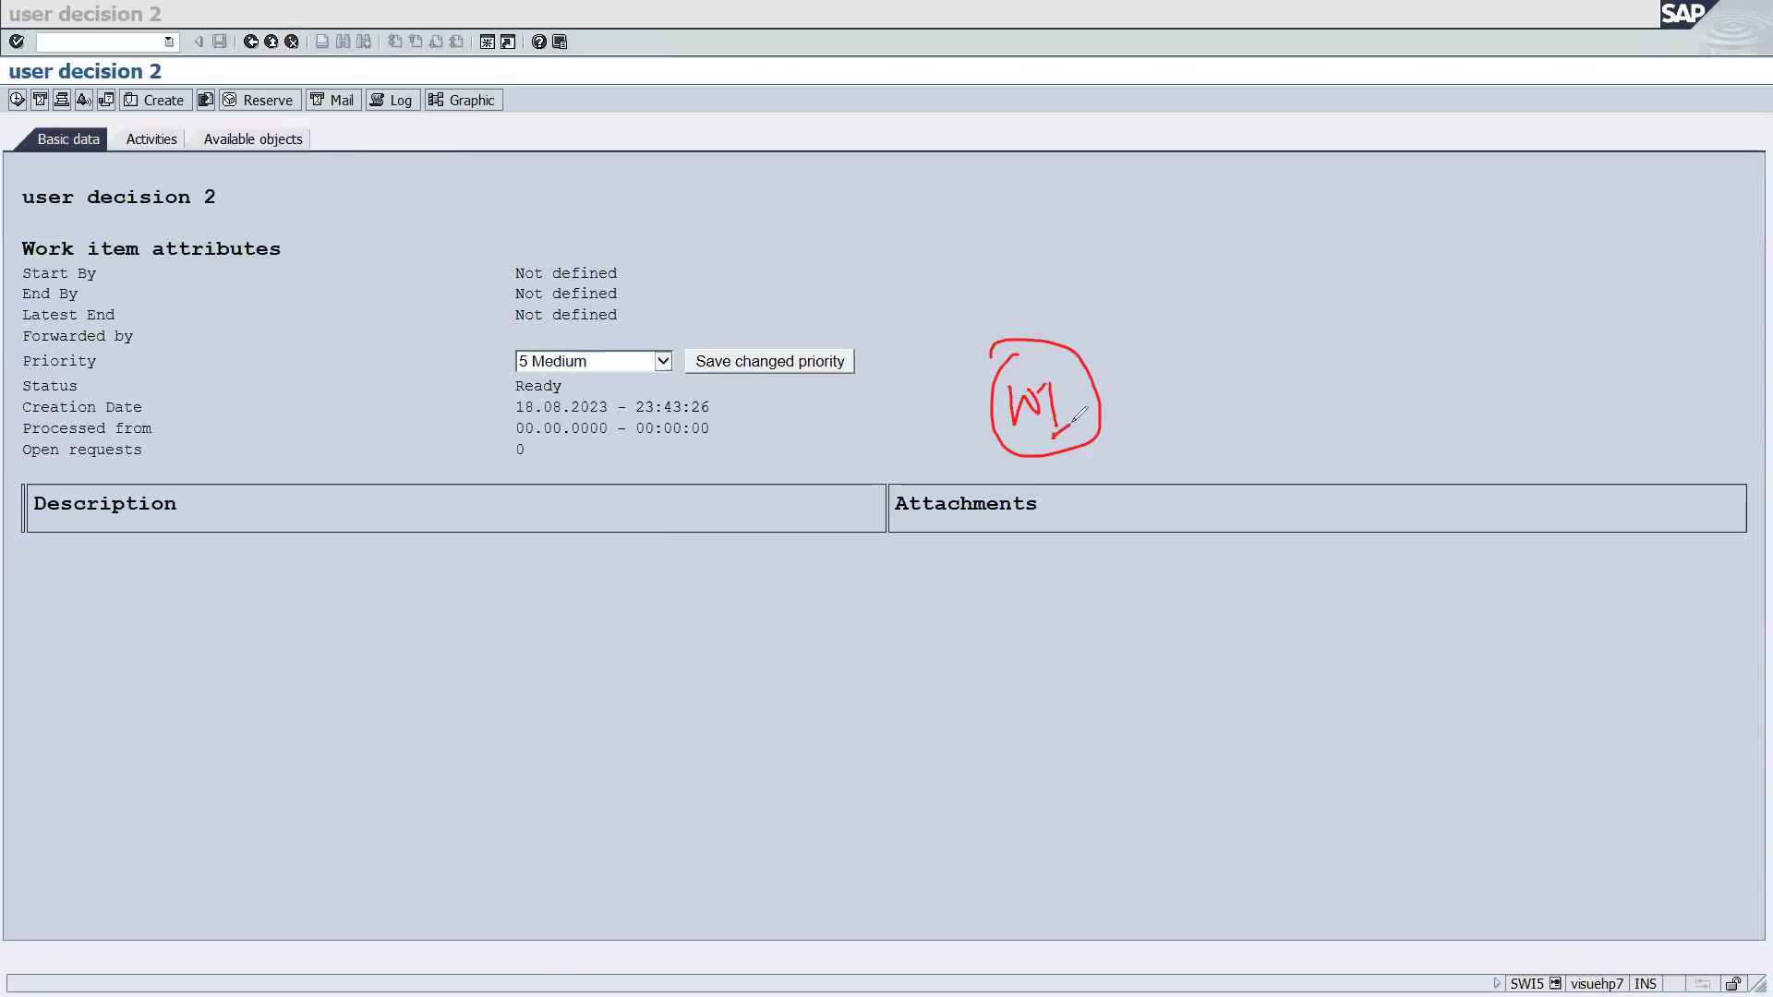
{"action": "mouse_move", "coordinate": [1197, 271]}
{"action": "left_mouse_down"}
{"action": "mouse_move", "coordinate": [1092, 388]}
{"action": "mouse_move", "coordinate": [1185, 425]}
{"action": "left_mouse_up"}
{"action": "left_click_drag", "start_coordinate": [1090, 392], "coordinate": [1182, 505]}
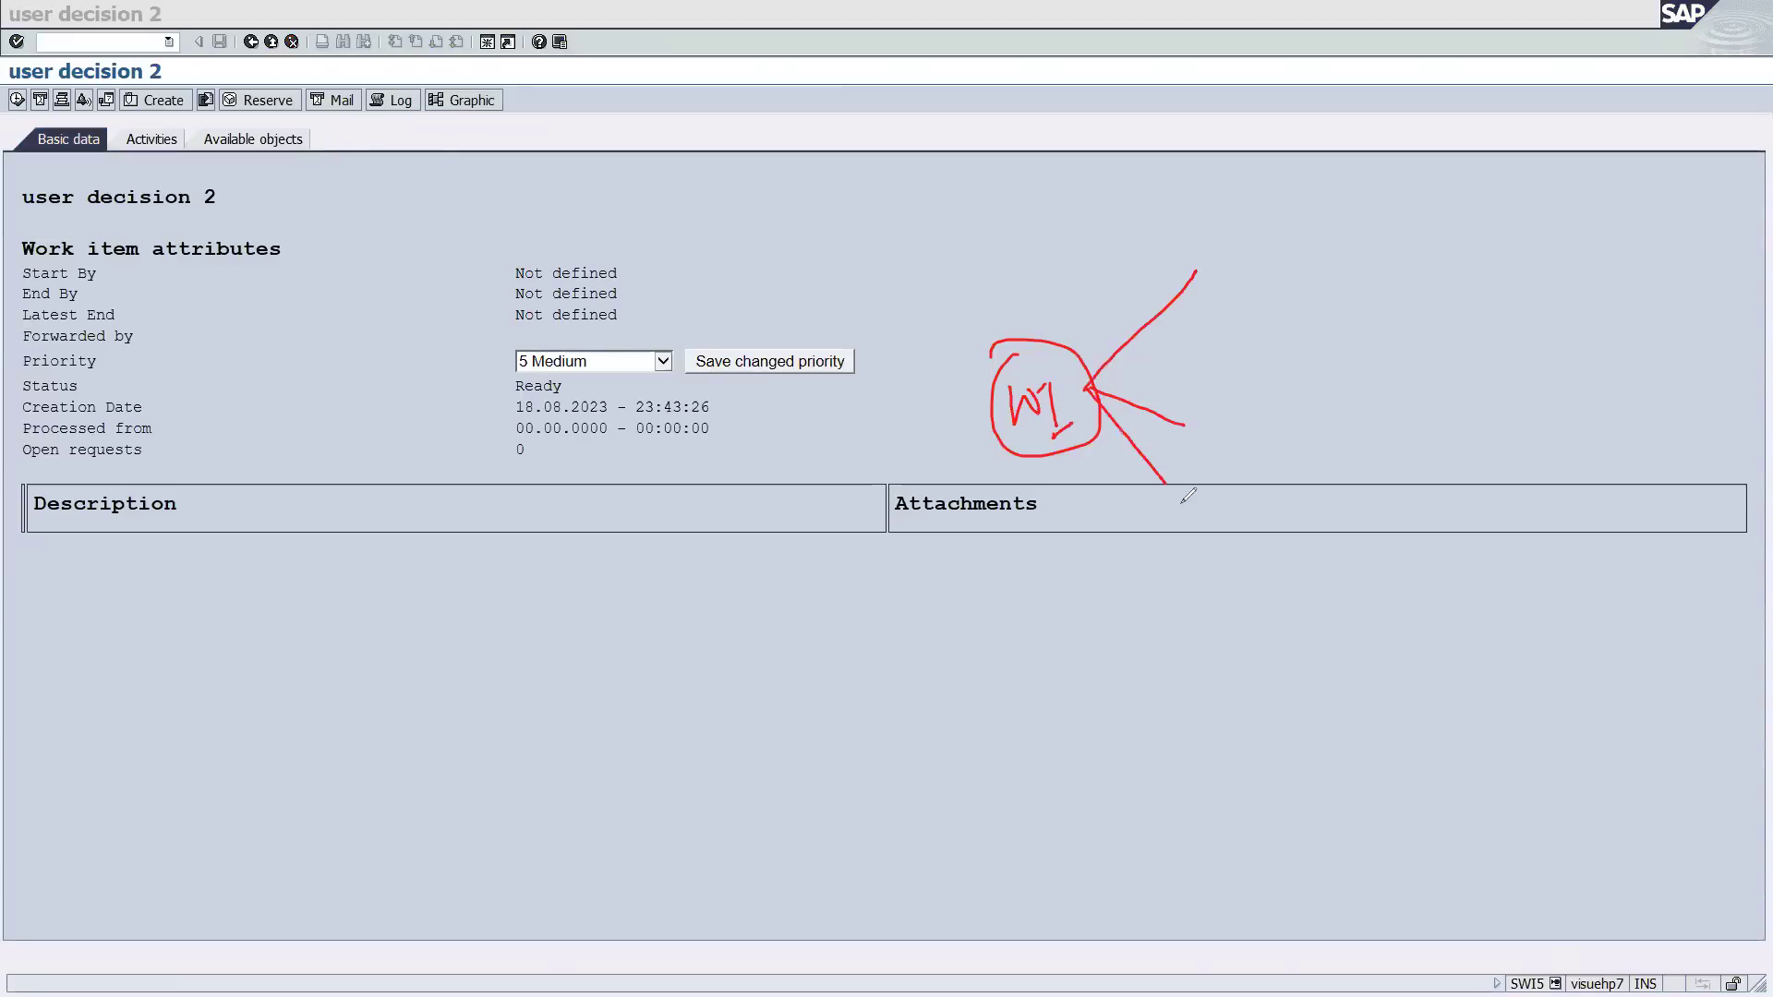
{"action": "left_click_drag", "start_coordinate": [1098, 399], "coordinate": [1135, 576]}
{"action": "left_click_drag", "start_coordinate": [1204, 248], "coordinate": [1209, 277]}
{"action": "mouse_move", "coordinate": [1199, 406]}
{"action": "left_mouse_down"}
{"action": "mouse_move", "coordinate": [1206, 436]}
{"action": "mouse_move", "coordinate": [1228, 419]}
{"action": "left_mouse_up"}
{"action": "mouse_move", "coordinate": [1198, 510]}
{"action": "left_mouse_down"}
{"action": "mouse_move", "coordinate": [1185, 568]}
{"action": "mouse_move", "coordinate": [1121, 600]}
{"action": "mouse_move", "coordinate": [1149, 632]}
{"action": "left_mouse_up"}
{"action": "mouse_move", "coordinate": [1217, 388]}
{"action": "left_mouse_down"}
{"action": "mouse_move", "coordinate": [1186, 406]}
{"action": "mouse_move", "coordinate": [1209, 461]}
{"action": "mouse_move", "coordinate": [1219, 379]}
{"action": "left_mouse_up"}
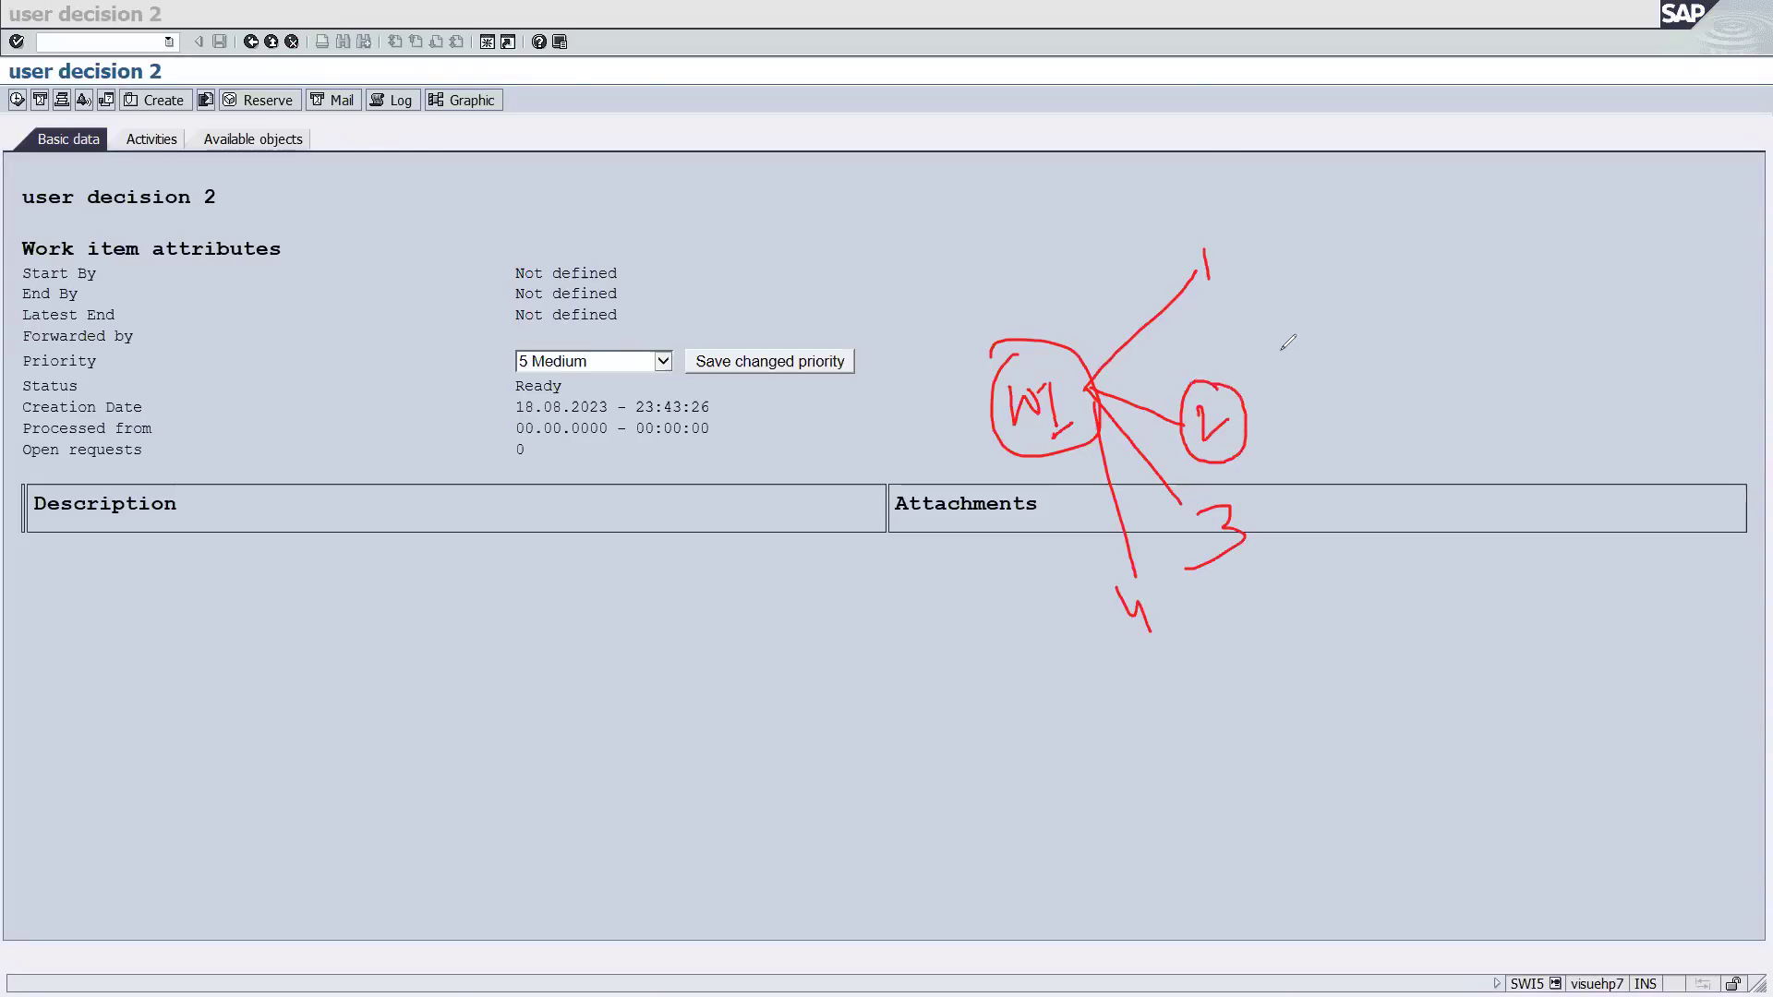
{"action": "mouse_move", "coordinate": [1086, 262]}
{"action": "left_mouse_down"}
{"action": "mouse_move", "coordinate": [1050, 344]}
{"action": "mouse_move", "coordinate": [1087, 322]}
{"action": "left_mouse_up"}
{"action": "left_click_drag", "start_coordinate": [1040, 392], "coordinate": [1065, 388]}
{"action": "mouse_move", "coordinate": [1203, 262]}
{"action": "left_mouse_down"}
{"action": "mouse_move", "coordinate": [1237, 245]}
{"action": "mouse_move", "coordinate": [1221, 240]}
{"action": "left_mouse_up"}
{"action": "mouse_move", "coordinate": [1237, 486]}
{"action": "left_mouse_down"}
{"action": "mouse_move", "coordinate": [1184, 510]}
{"action": "mouse_move", "coordinate": [1267, 497]}
{"action": "left_mouse_up"}
{"action": "mouse_move", "coordinate": [1122, 577]}
{"action": "left_mouse_down"}
{"action": "mouse_move", "coordinate": [1113, 626]}
{"action": "mouse_move", "coordinate": [1138, 567]}
{"action": "left_mouse_up"}
{"action": "mouse_move", "coordinate": [1257, 242]}
{"action": "left_mouse_down"}
{"action": "mouse_move", "coordinate": [1297, 273]}
{"action": "mouse_move", "coordinate": [1320, 254]}
{"action": "left_mouse_up"}
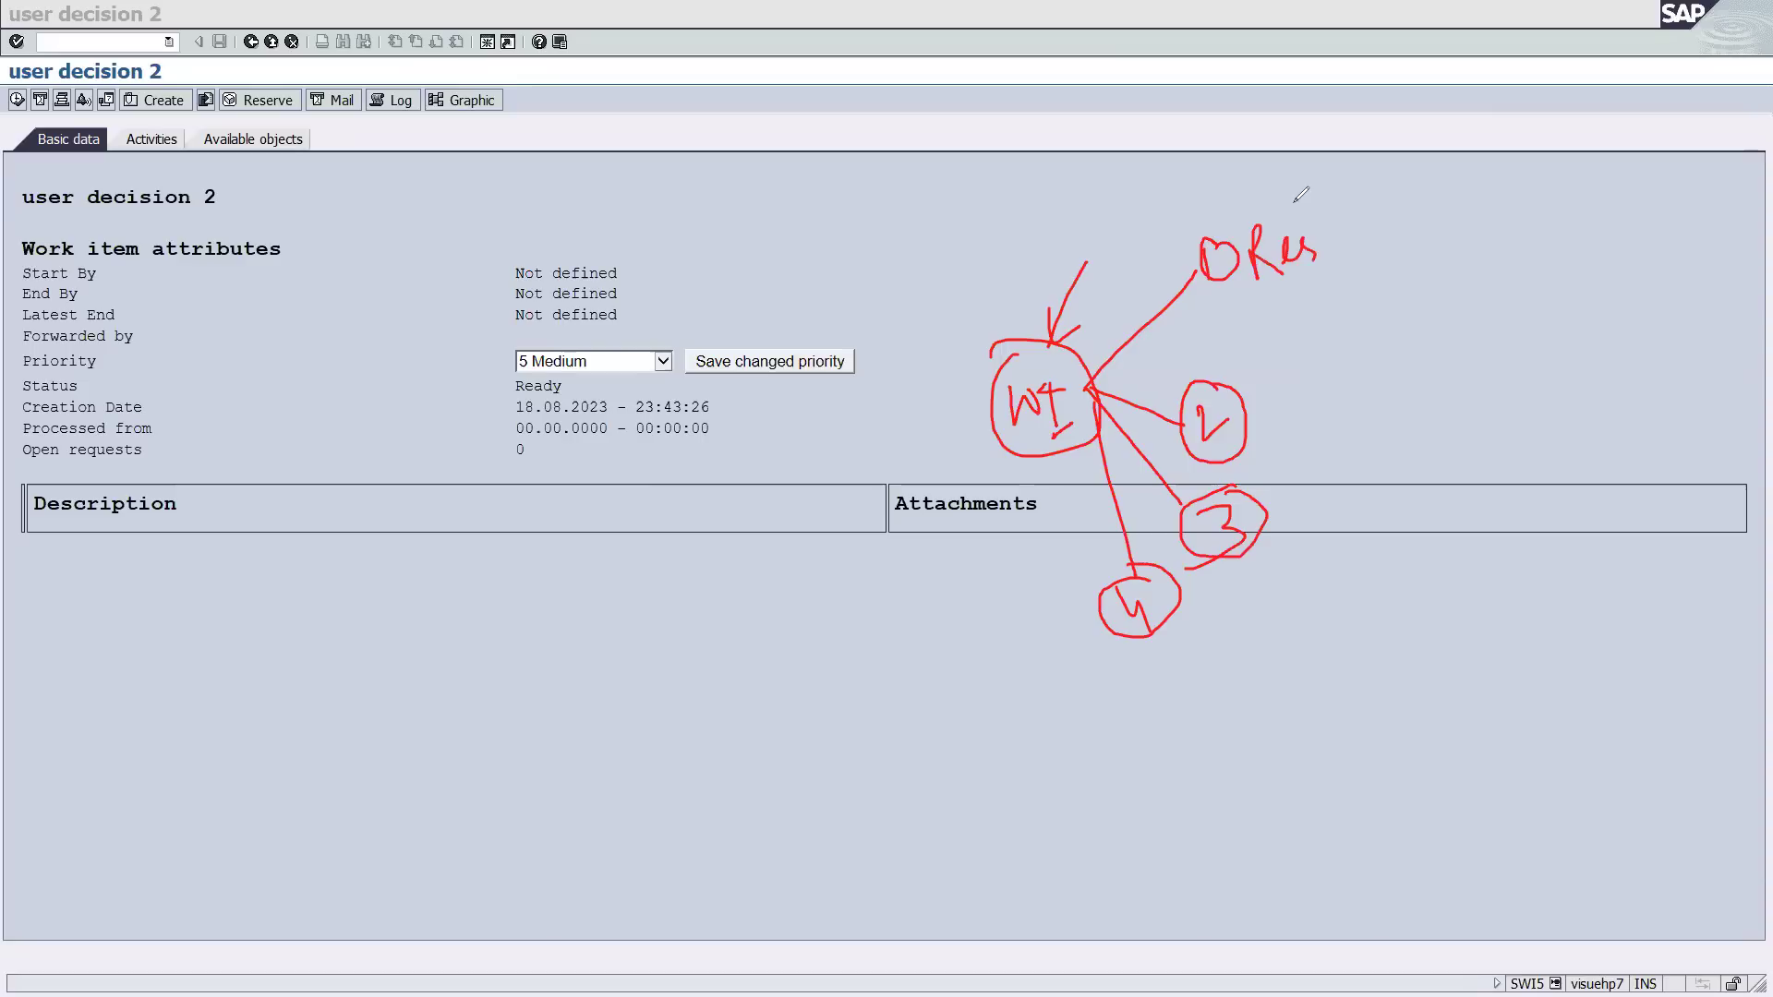
{"action": "key", "text": "e"}
{"action": "key", "text": "Escape"}
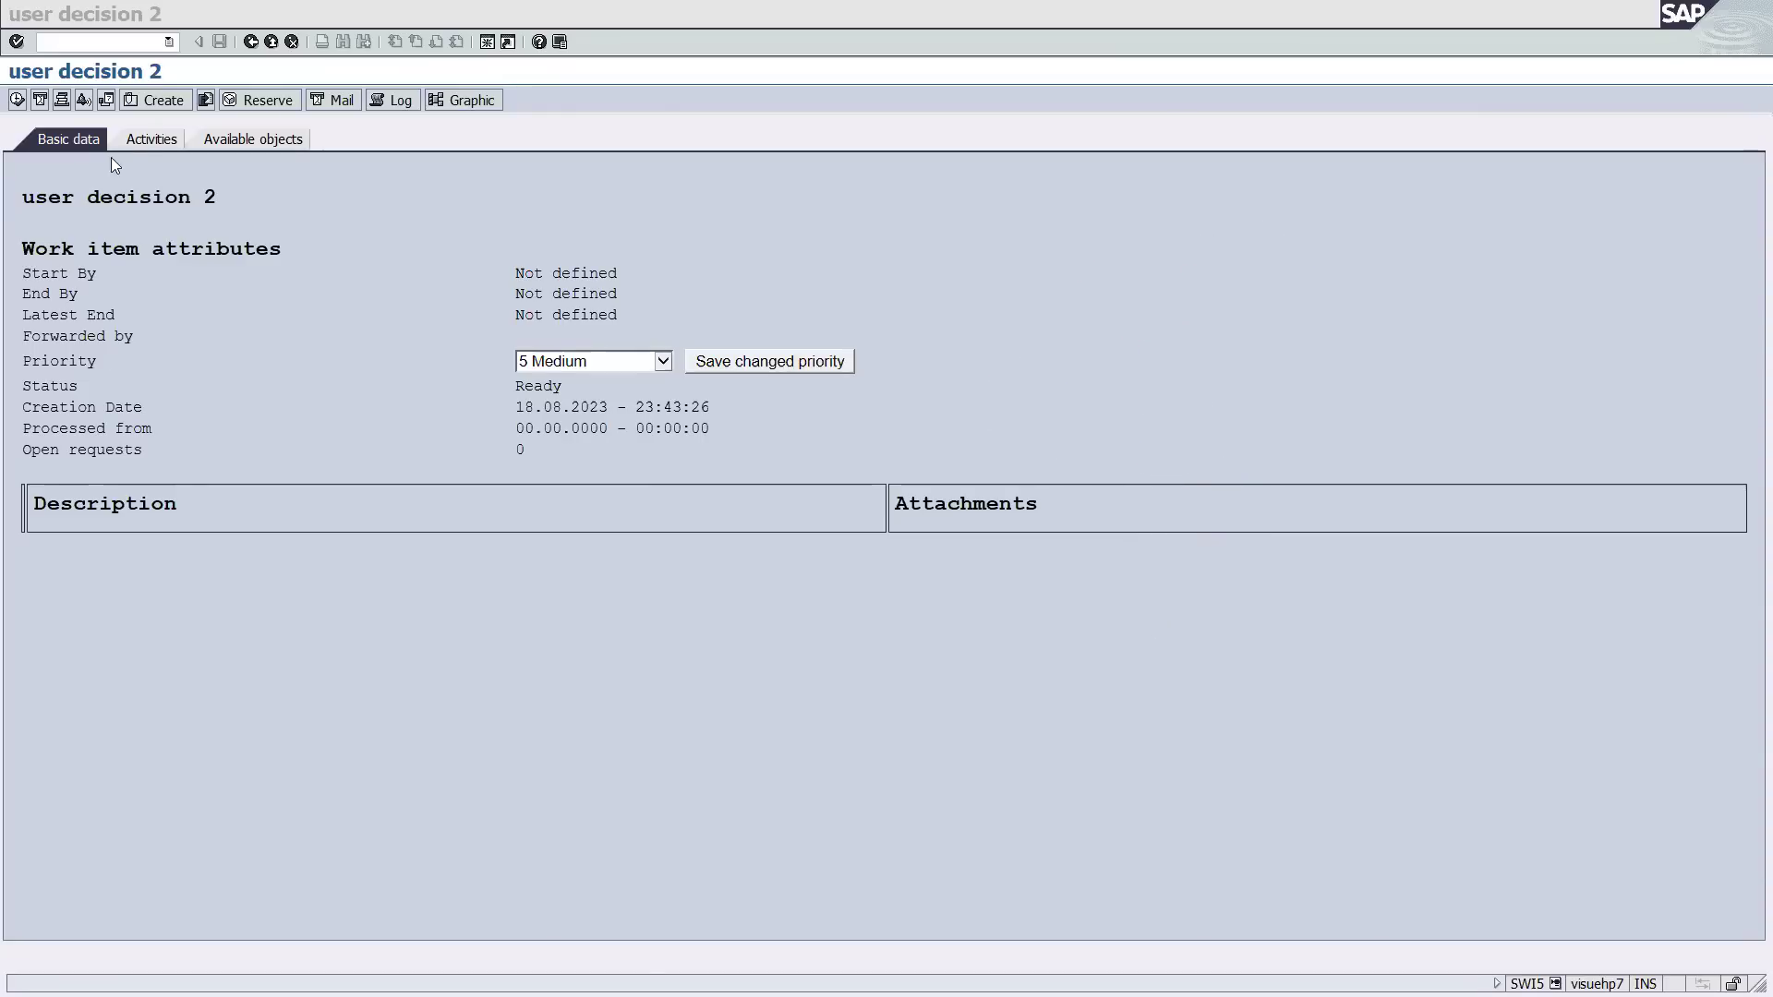
{"action": "left_click", "coordinate": [74, 144]}
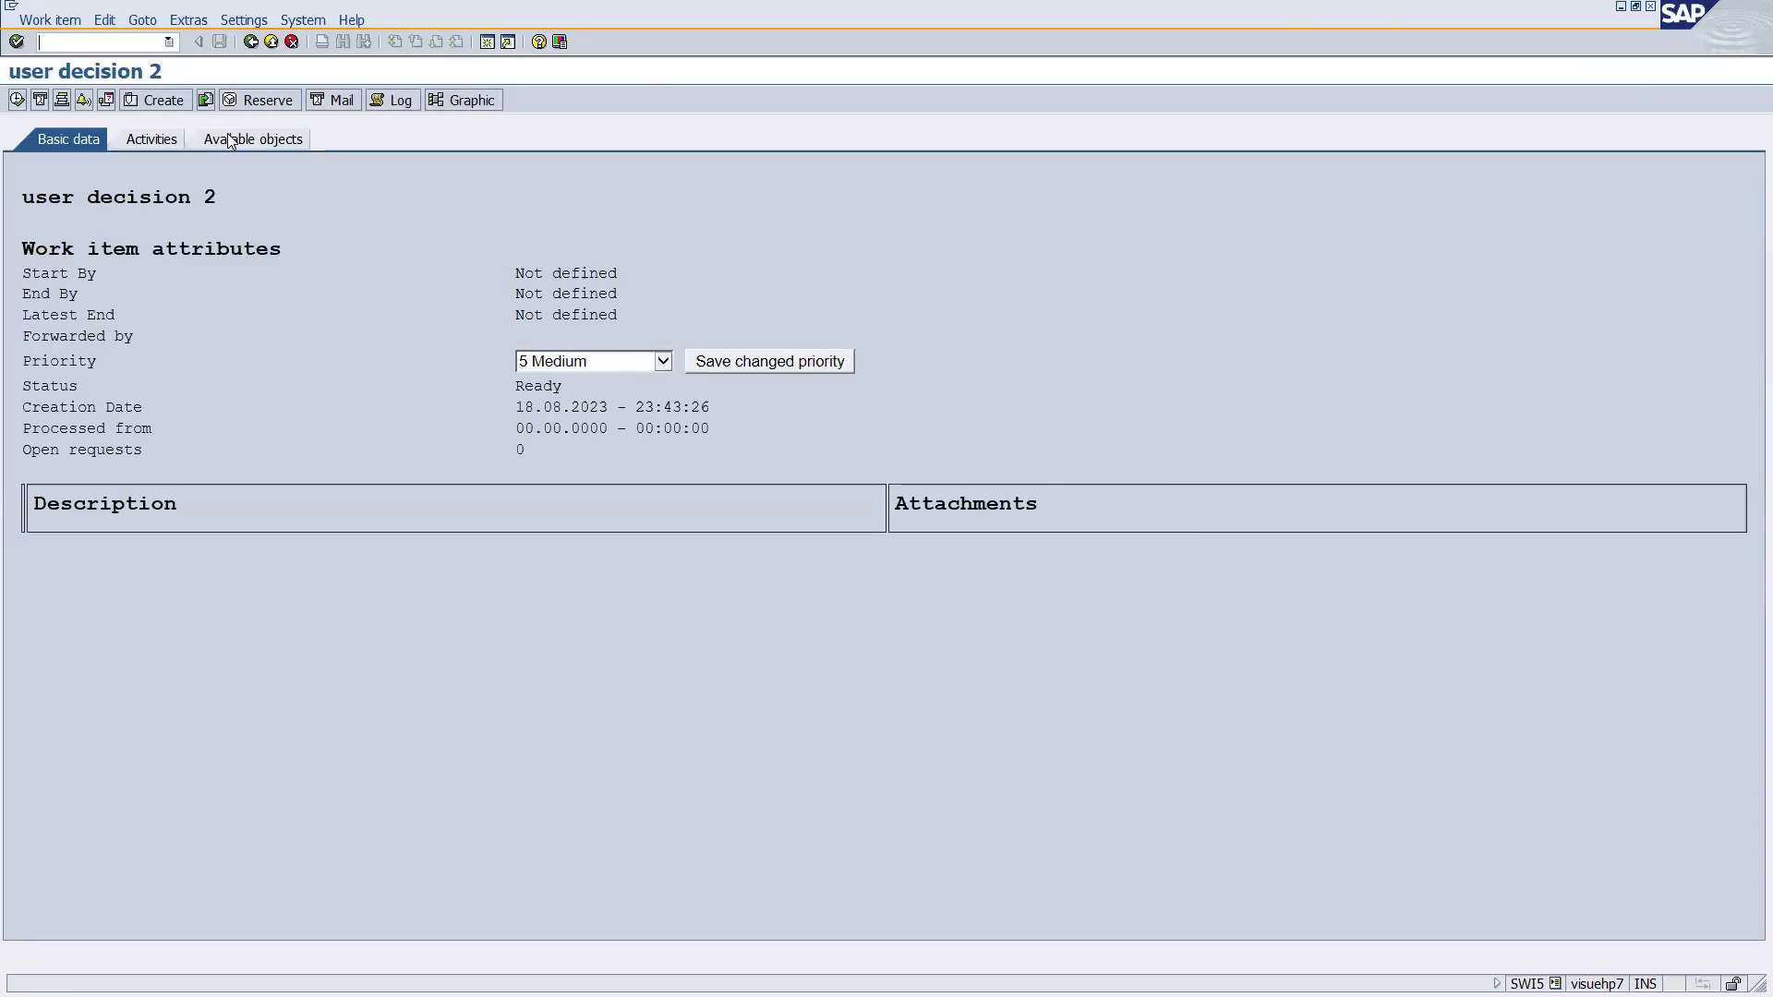
Switch back to the PowerPoint presentation and move on through the slides after the SWI5 question.
{"action": "key", "text": "alt+Tab"}
{"action": "key", "text": "alt+Tab"}
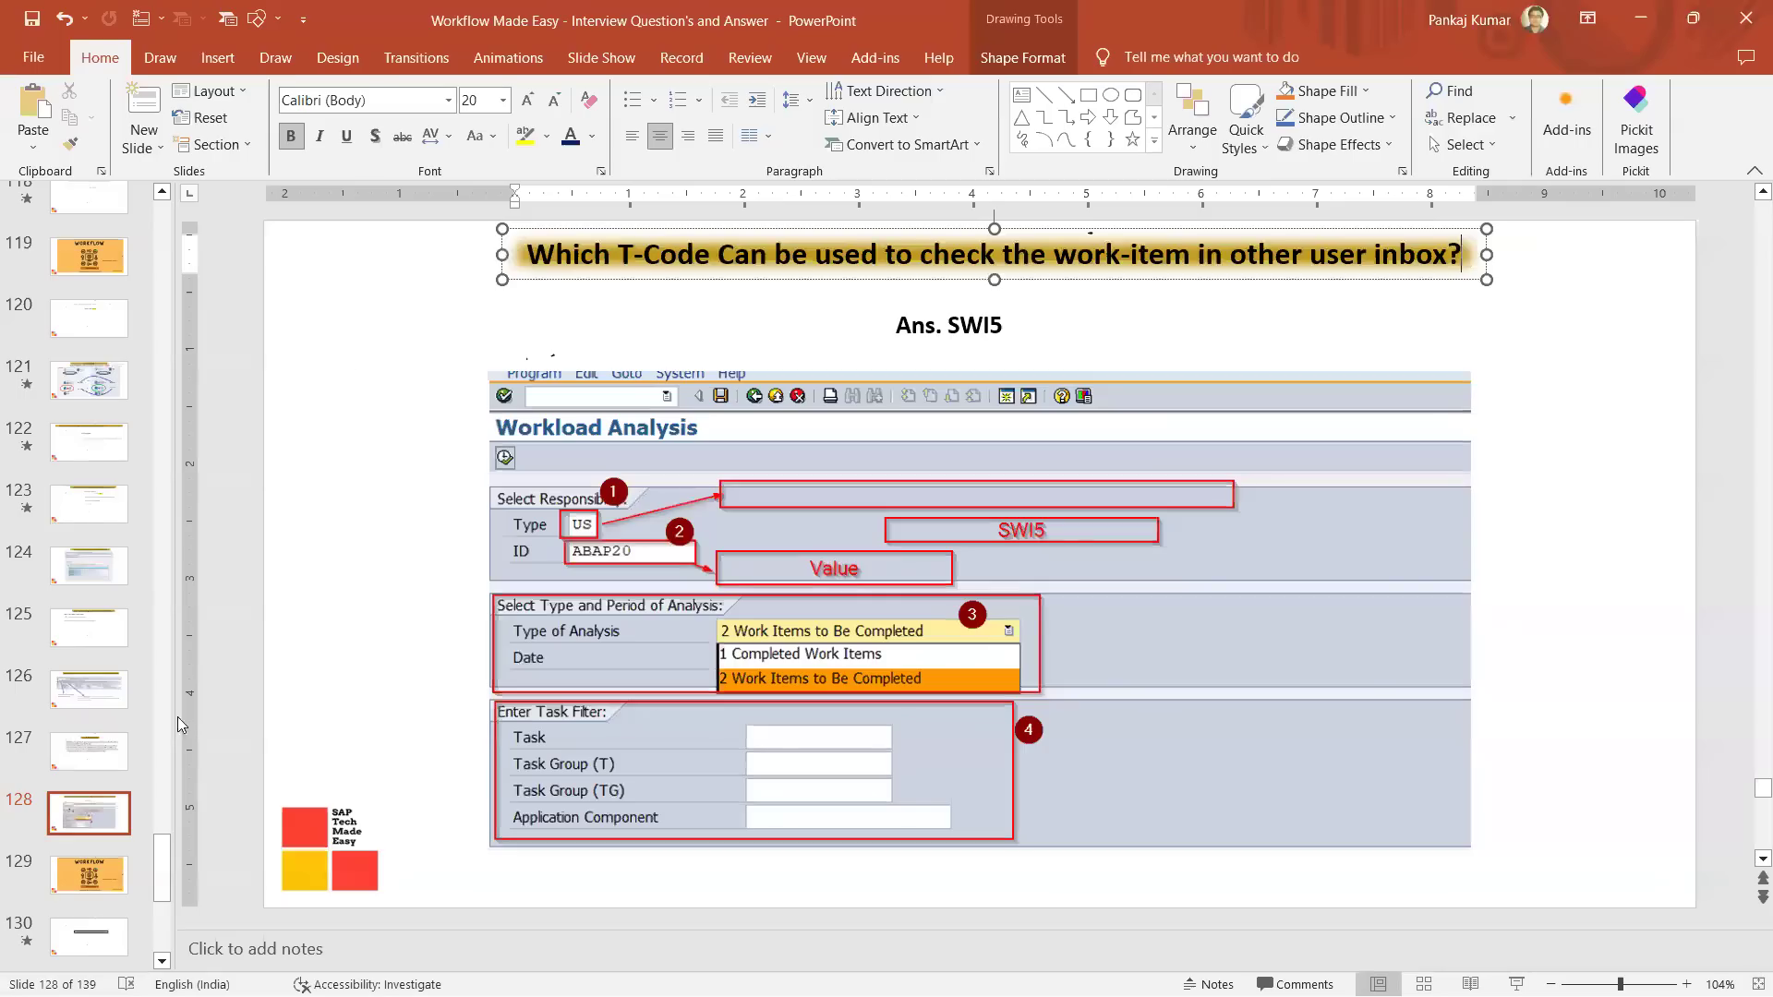
{"action": "left_click", "coordinate": [75, 796]}
{"action": "scroll", "coordinate": [77, 796], "scroll_direction": "down", "scroll_amount": 2}
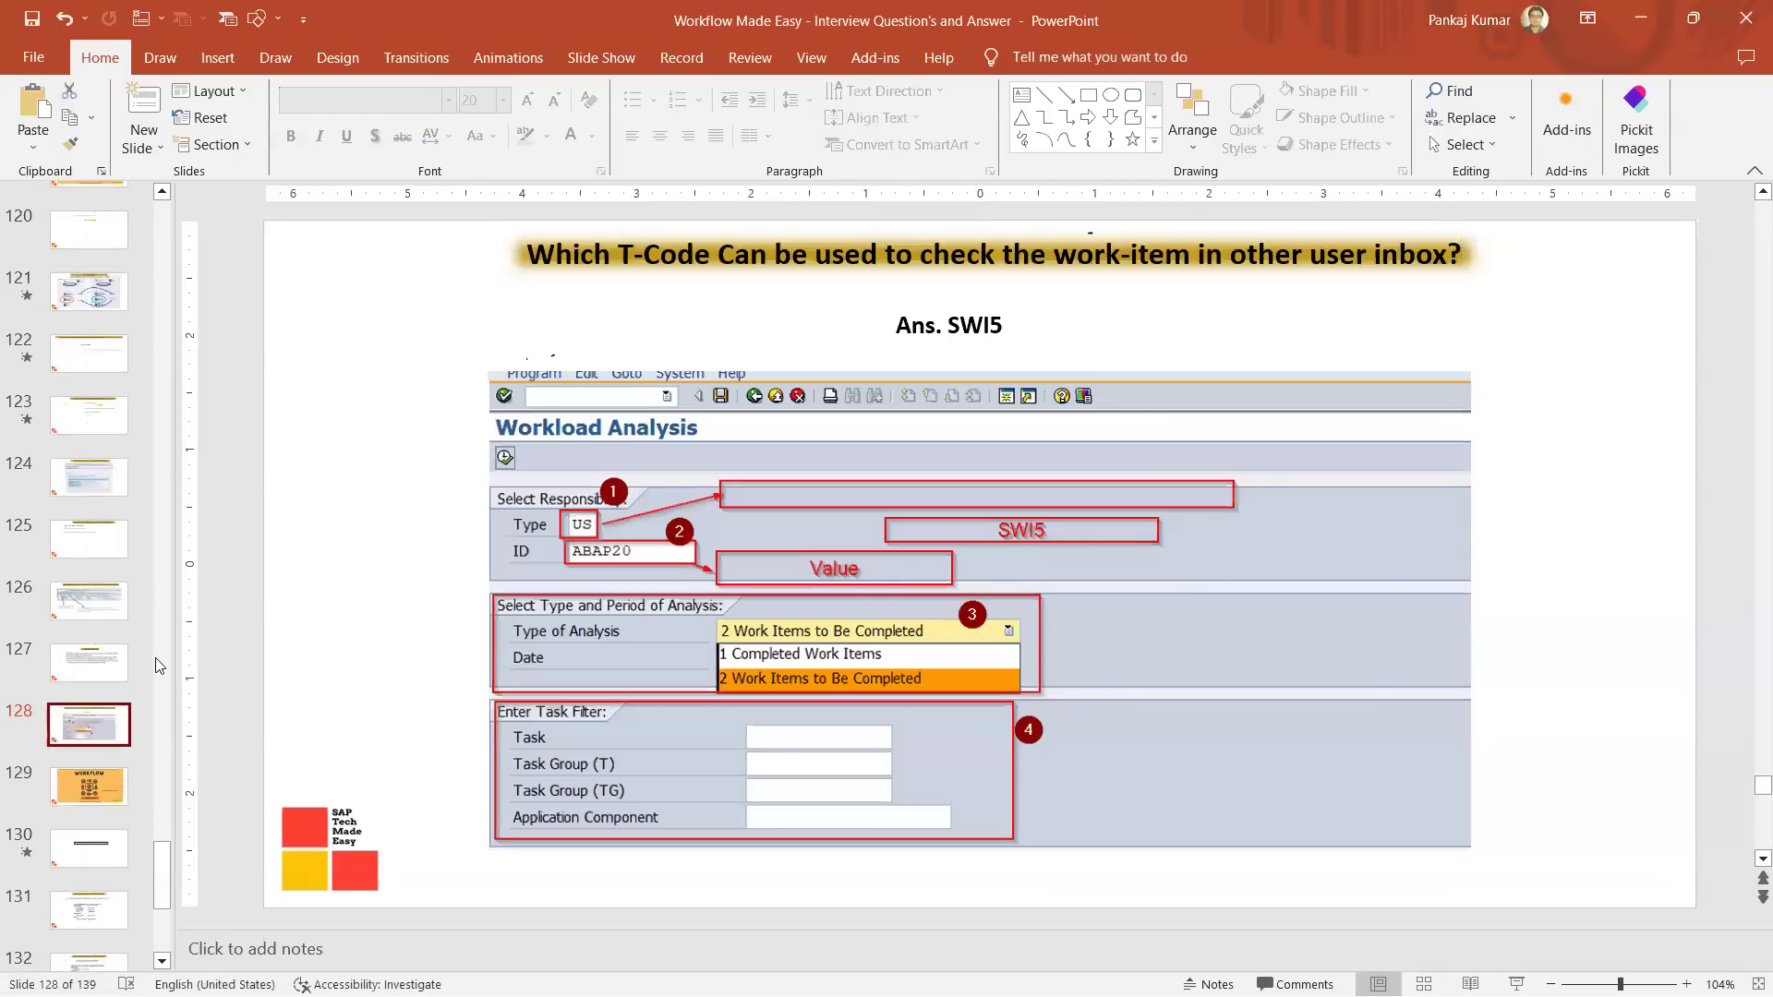